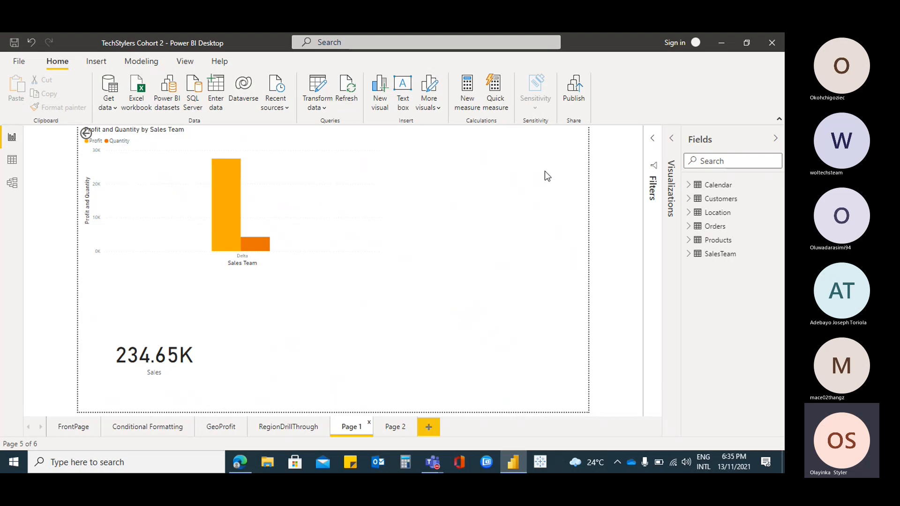
Look through the report pages Page 2, RegionDrillThrough, GeoProfit and Conditional Formatting
click(389, 429)
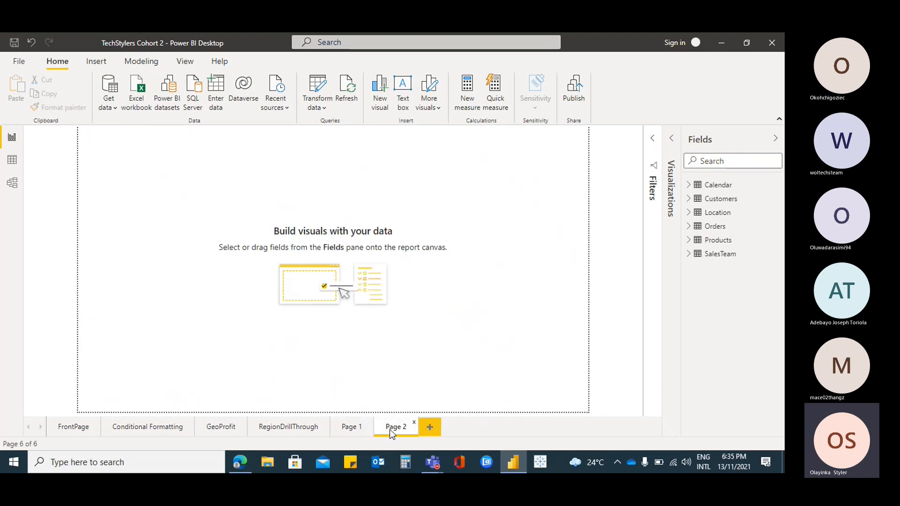
click(266, 428)
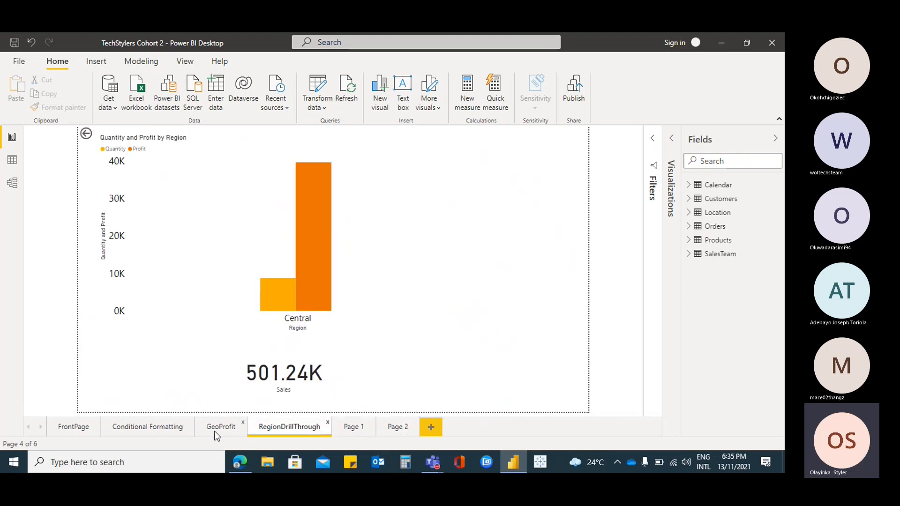
click(216, 431)
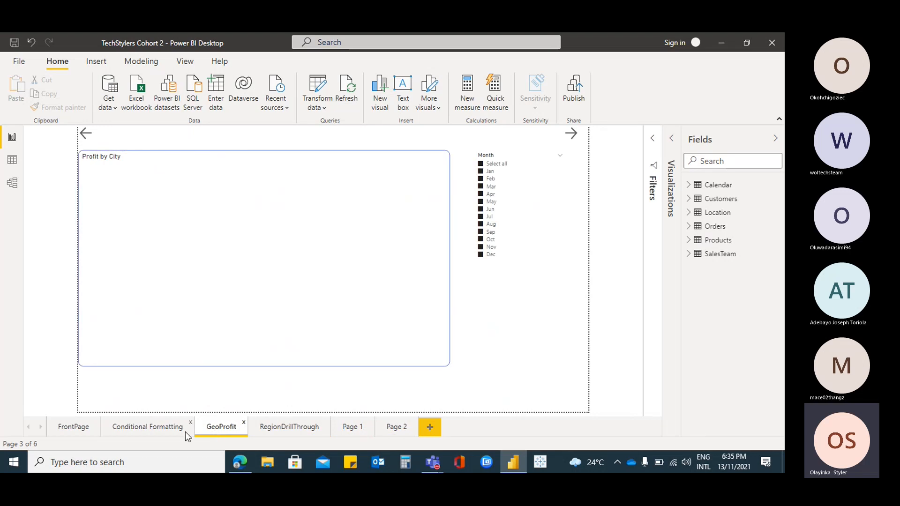
click(155, 431)
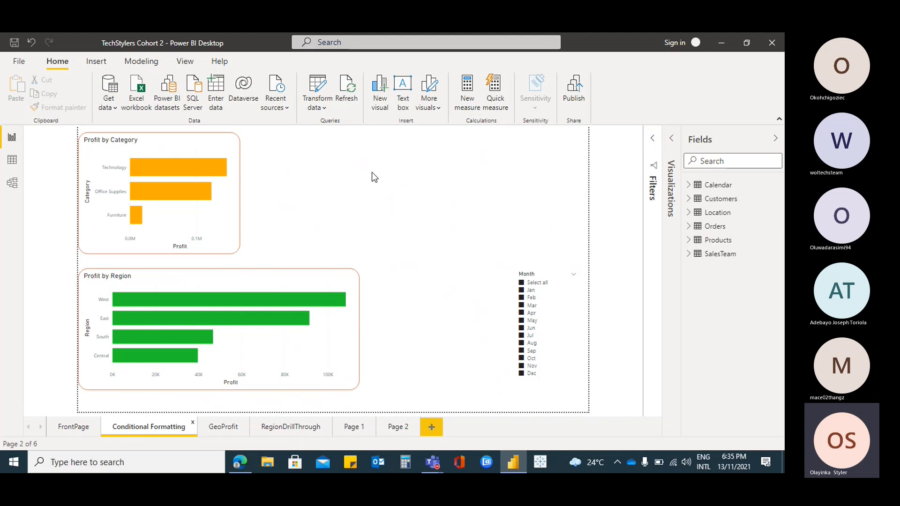
Switch to the Teams meeting window, check its participants, and return to the Power BI report
mouse_move(427, 461)
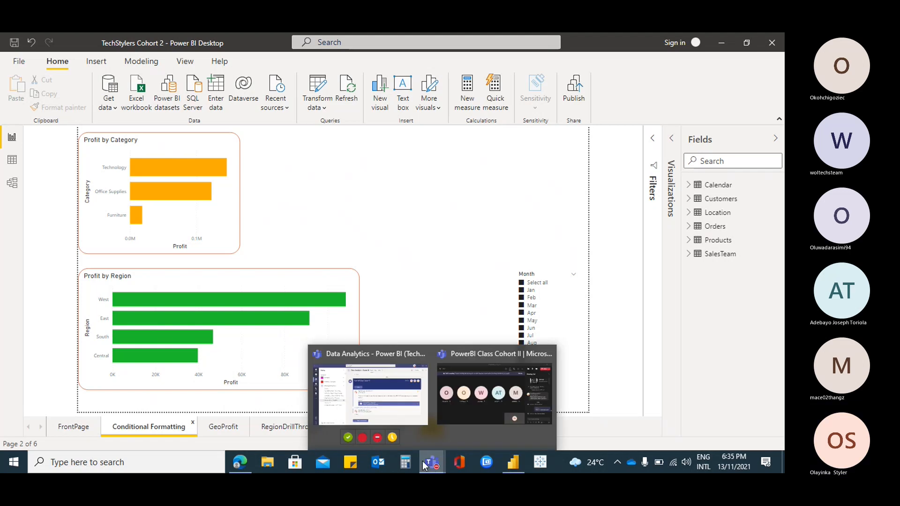
click(466, 396)
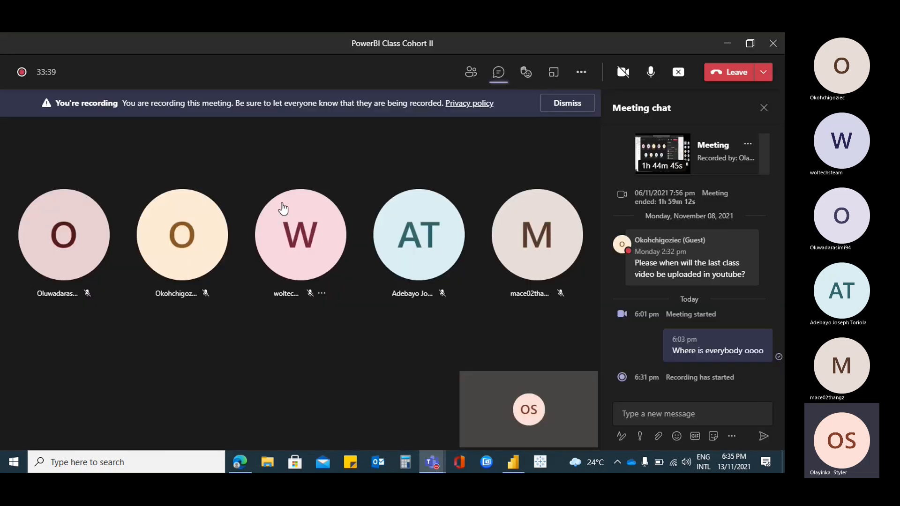
click(470, 71)
click(727, 44)
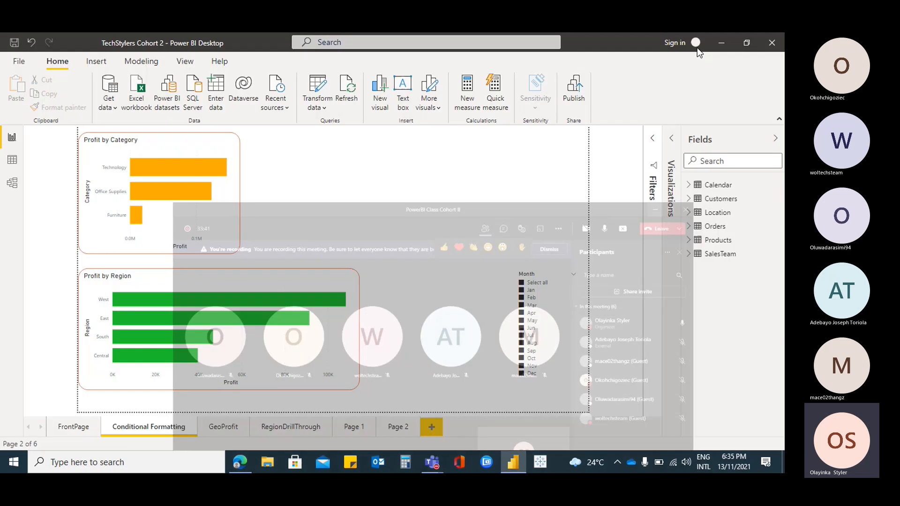
Show the visualization and filter options beside the canvas and go to the blank Page 2
click(310, 270)
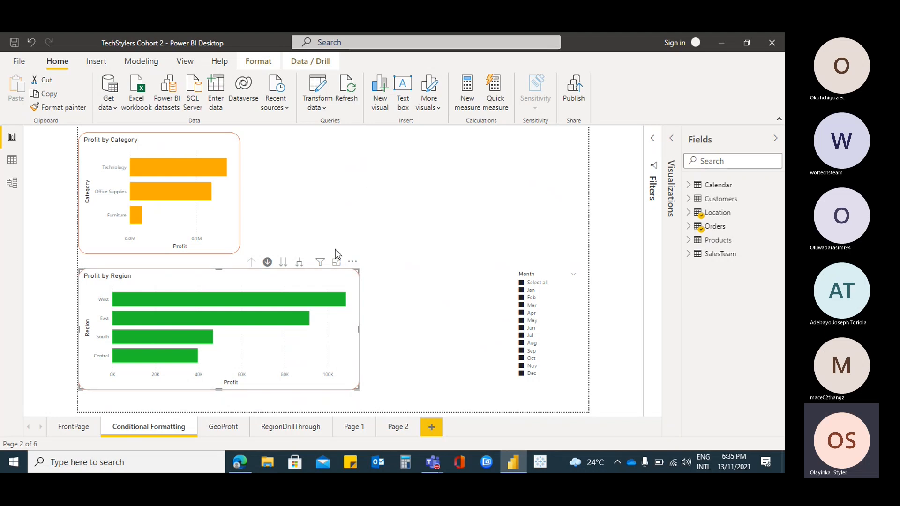
click(84, 435)
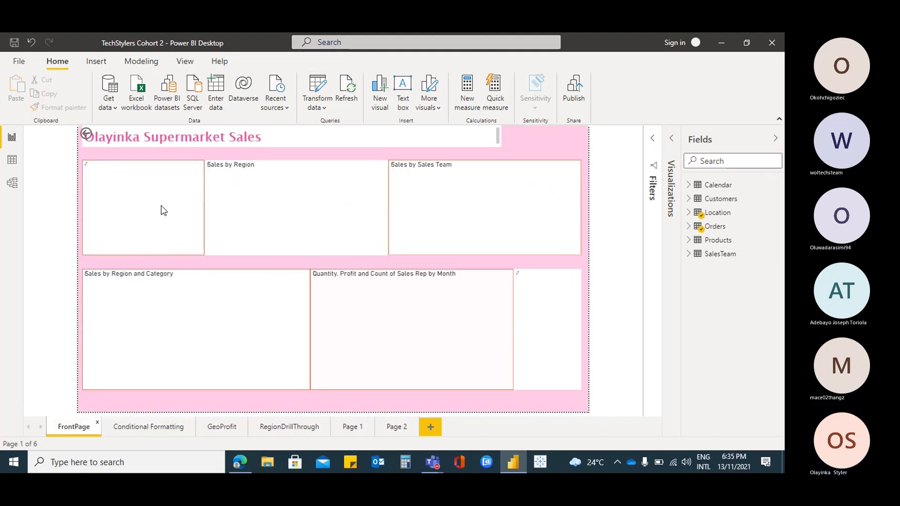
click(668, 141)
click(567, 138)
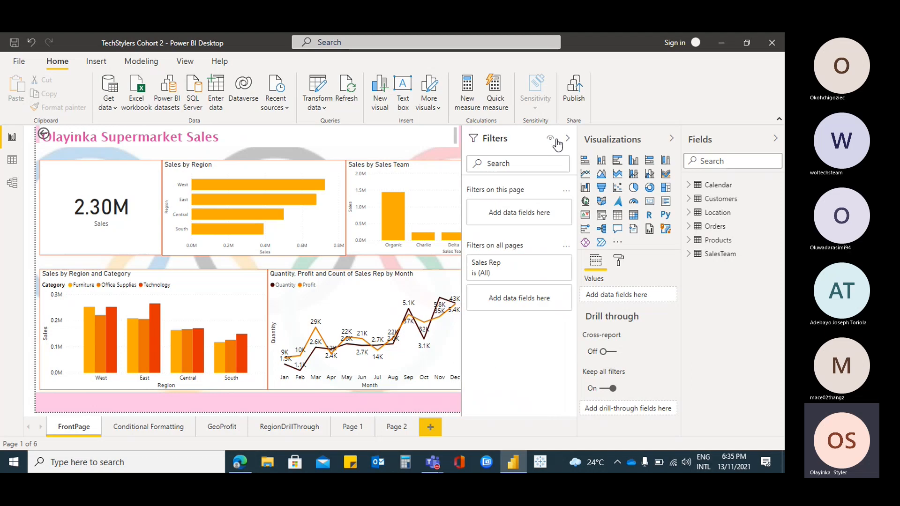
click(348, 429)
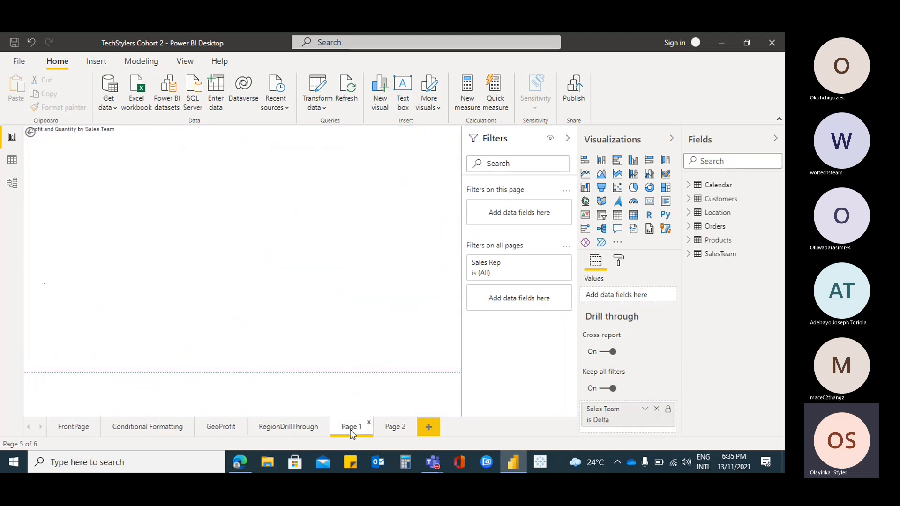
click(389, 428)
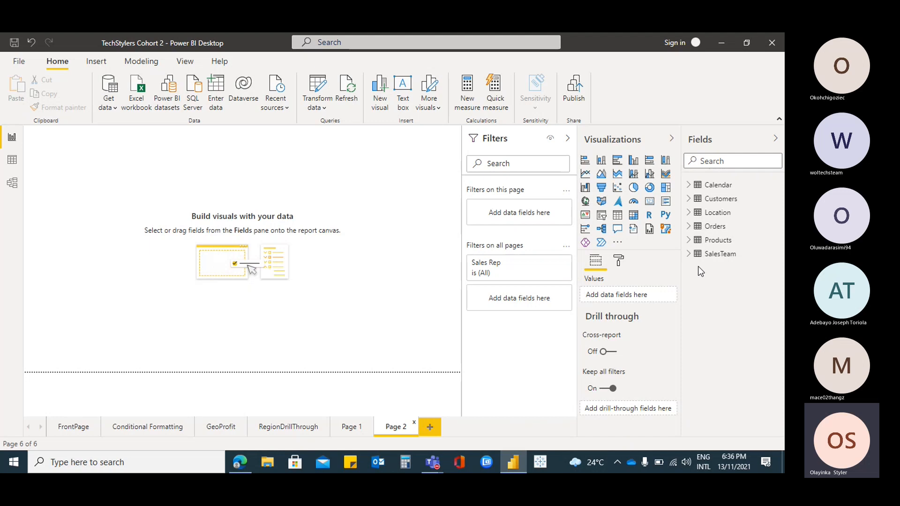
Create a chart on Page 2 from the Orders Profit field and the Location City field
click(688, 229)
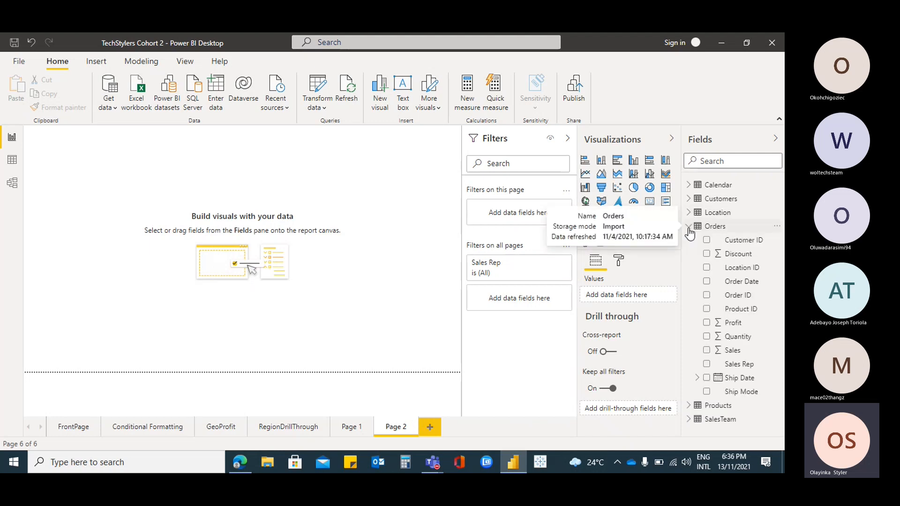
click(706, 323)
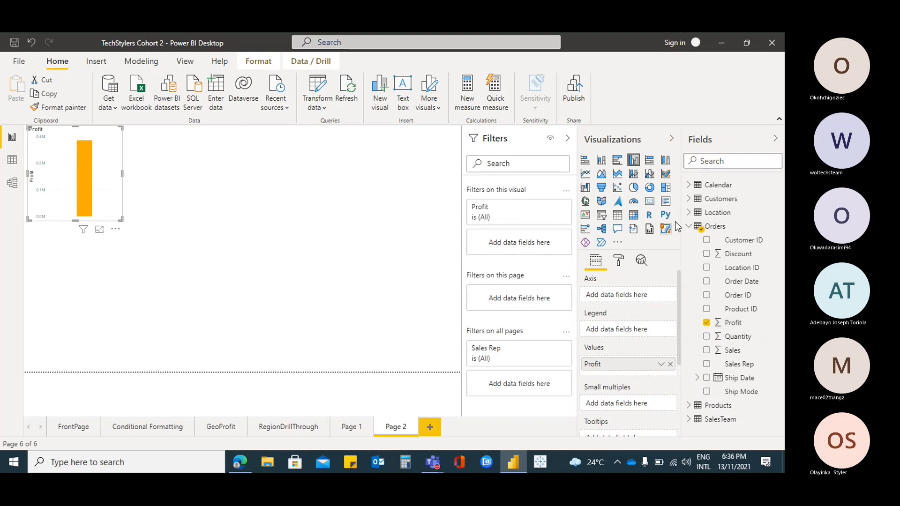
click(689, 226)
click(688, 212)
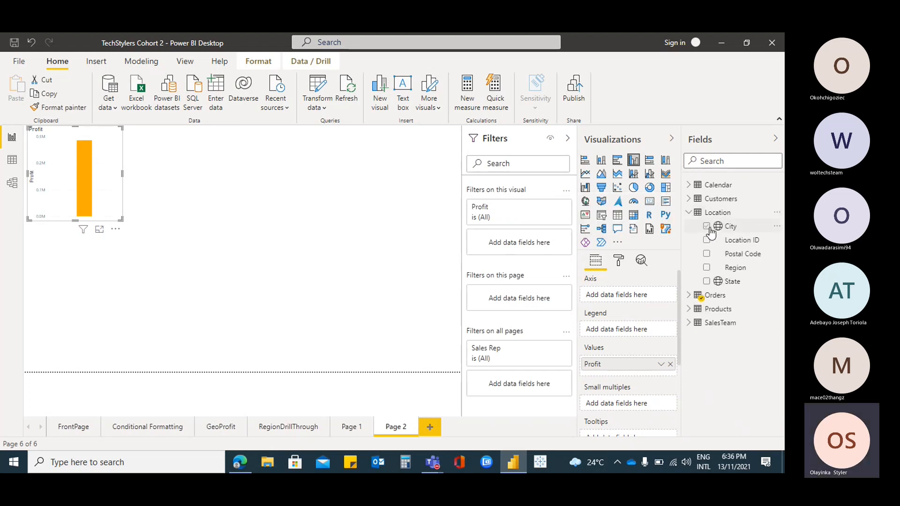
click(707, 227)
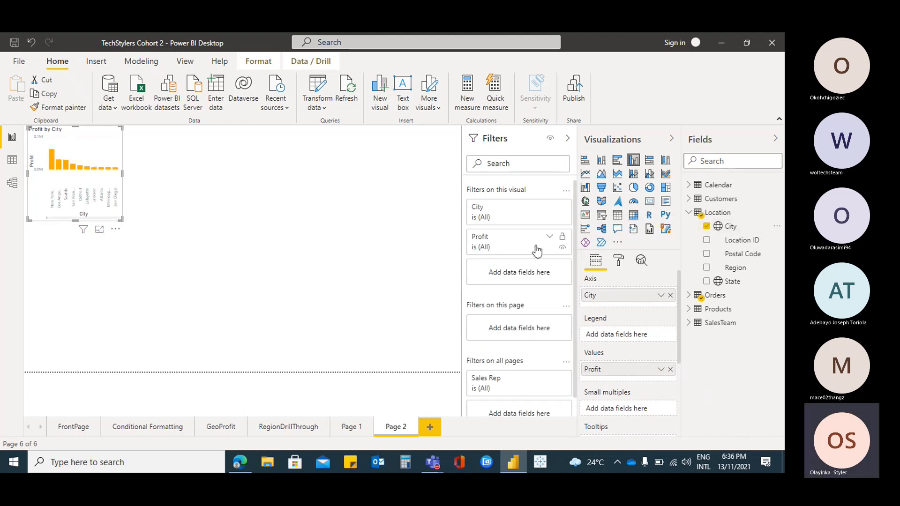
Convert the Profit by City chart to a table, enlarge it and review its rows
click(618, 217)
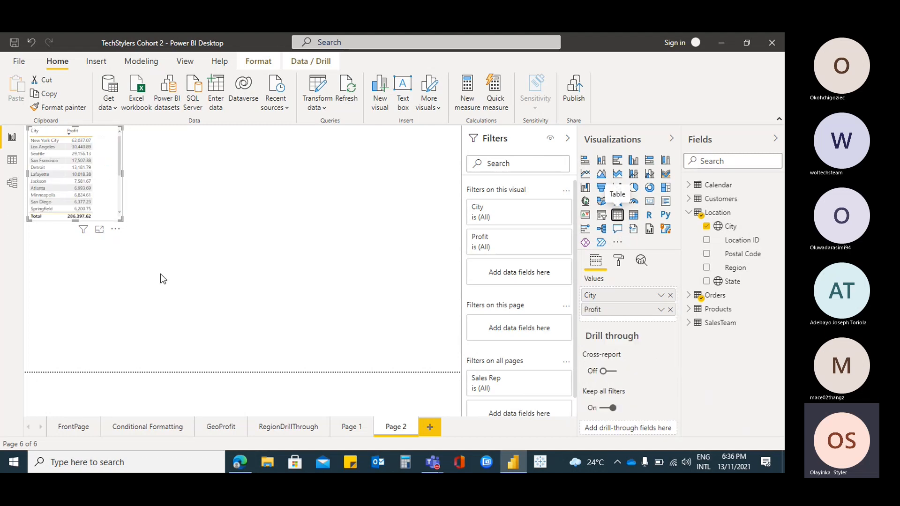
drag(123, 219, 213, 364)
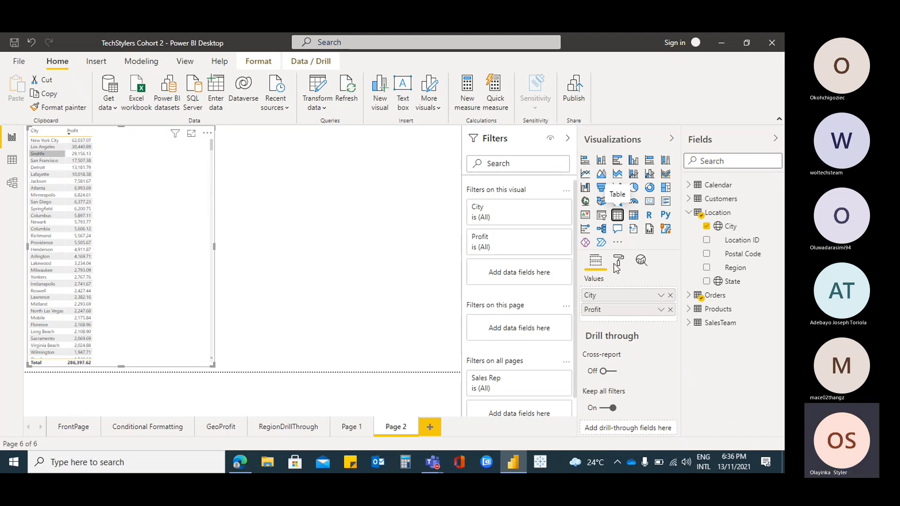
scroll(55, 331, down, 10)
scroll(209, 165, down, 10)
drag(218, 246, 209, 137)
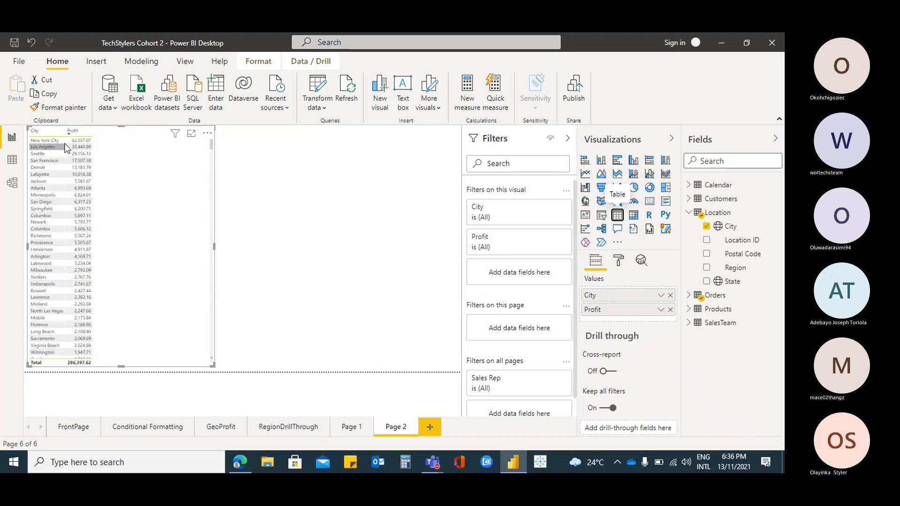
Set the table's grid text size to 15 pt and review the list of cities
click(617, 265)
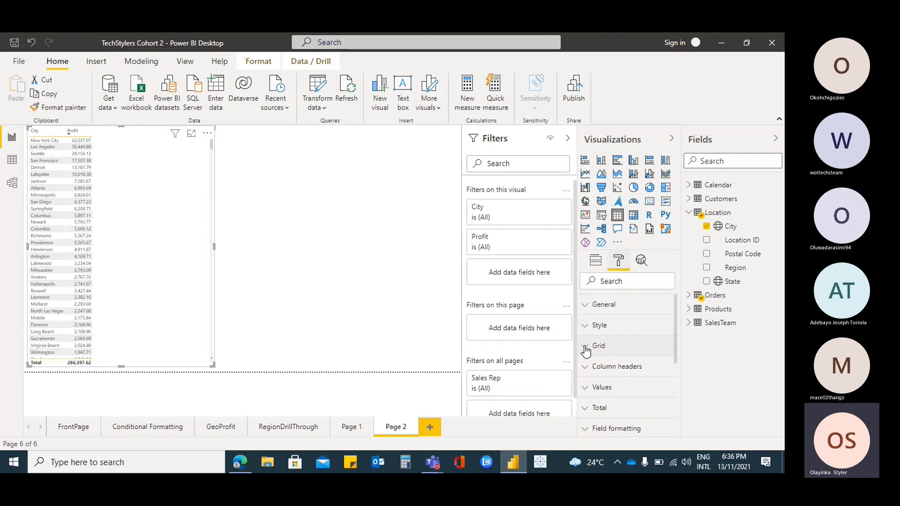
click(607, 347)
scroll(638, 360, down, 3)
scroll(635, 359, down, 2)
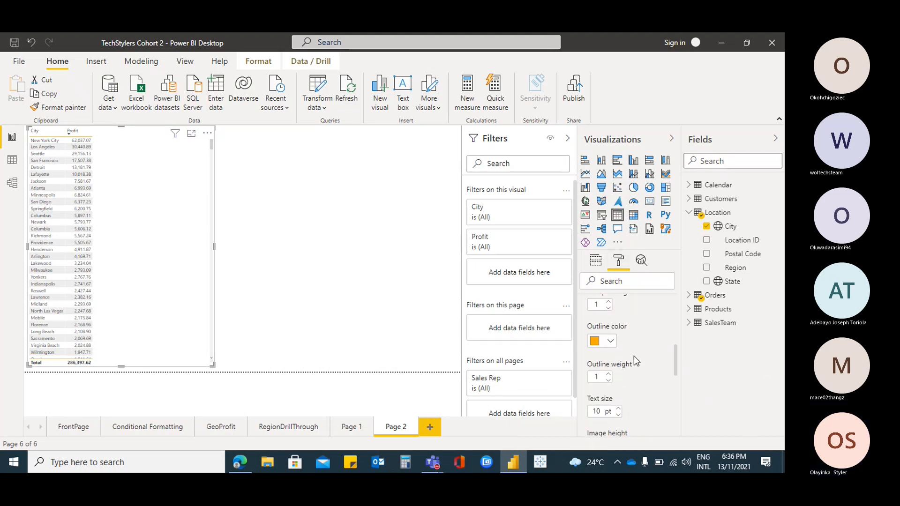
click(618, 408)
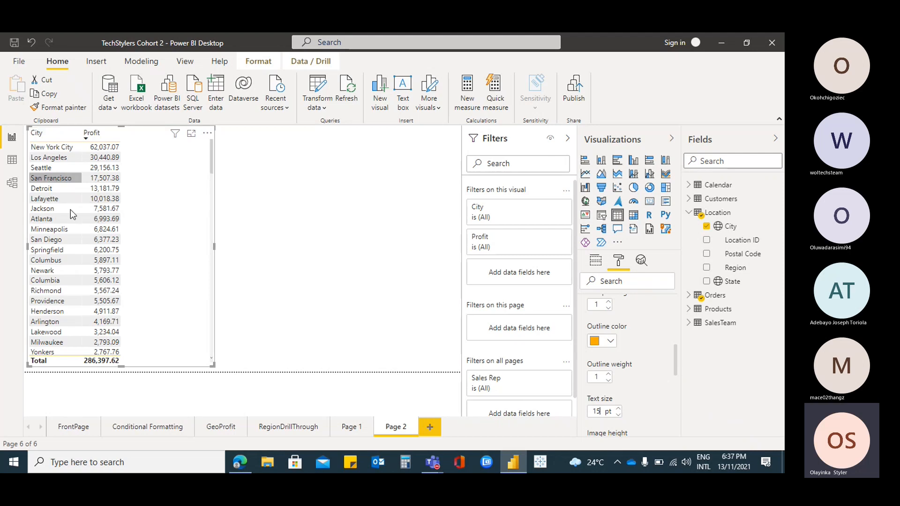
scroll(104, 215, down, 6)
scroll(212, 174, down, 20)
drag(212, 174, 212, 141)
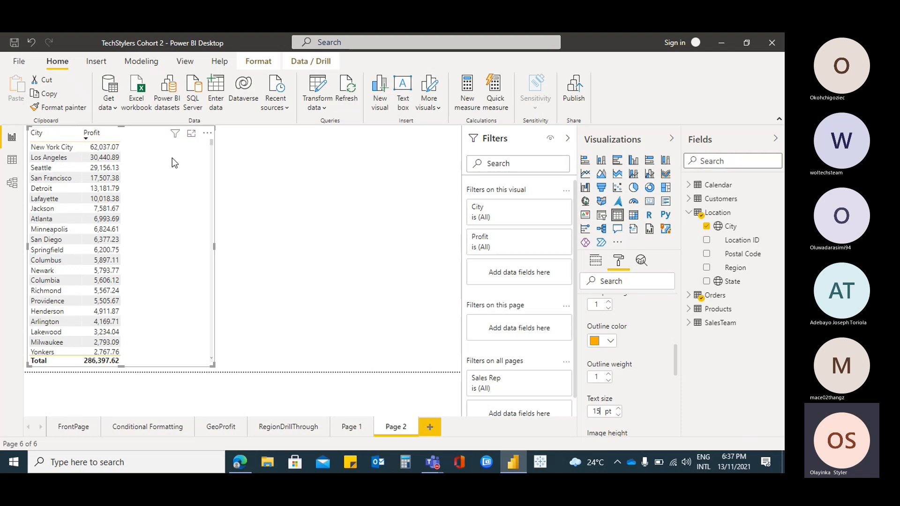
Look at the condition options of the table's Profit filter
click(595, 260)
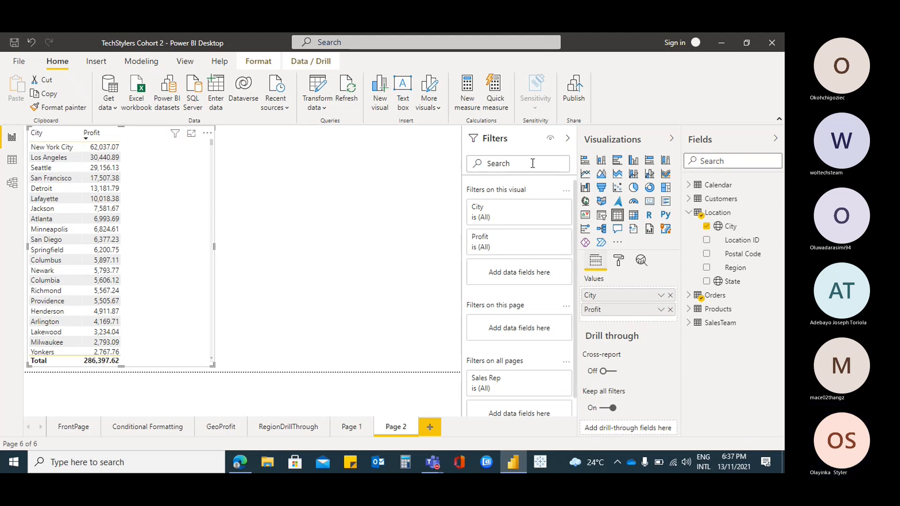
click(548, 238)
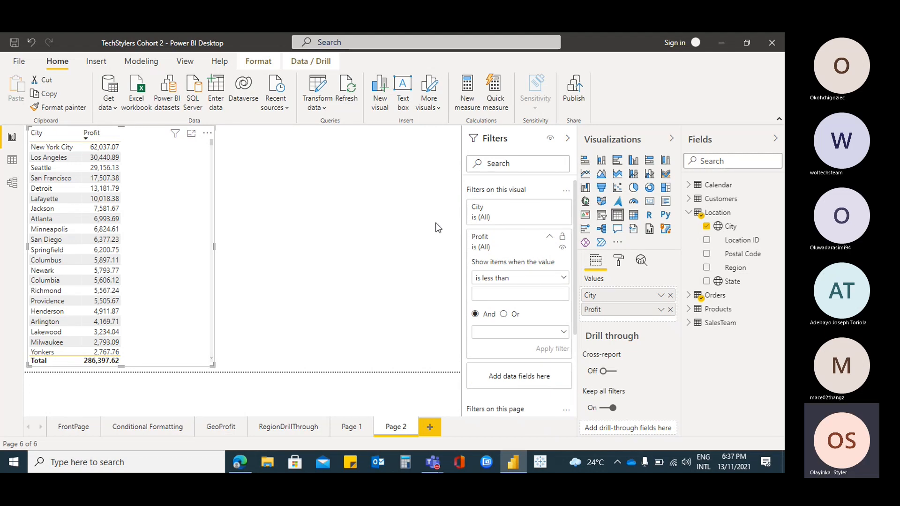
click(550, 236)
Change the table's City filter type to Top N and set it to show the top 10 items
click(549, 207)
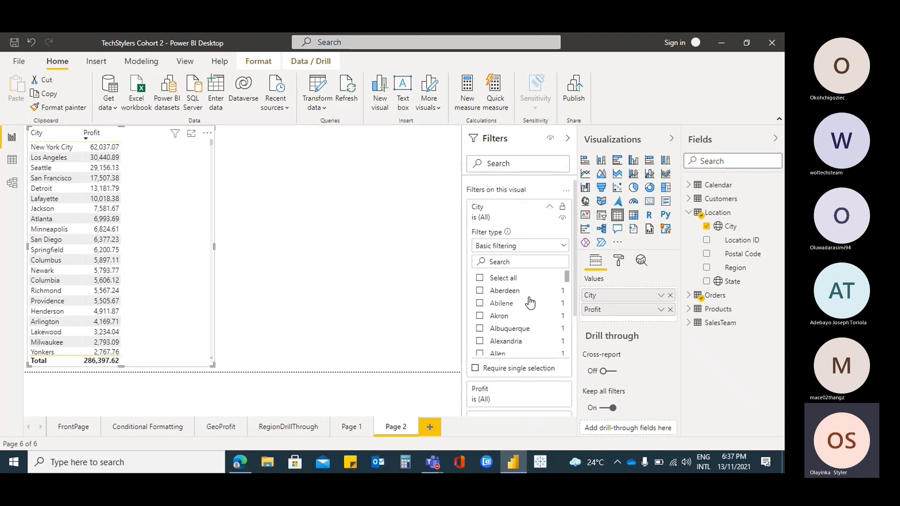
scroll(508, 314, down, 15)
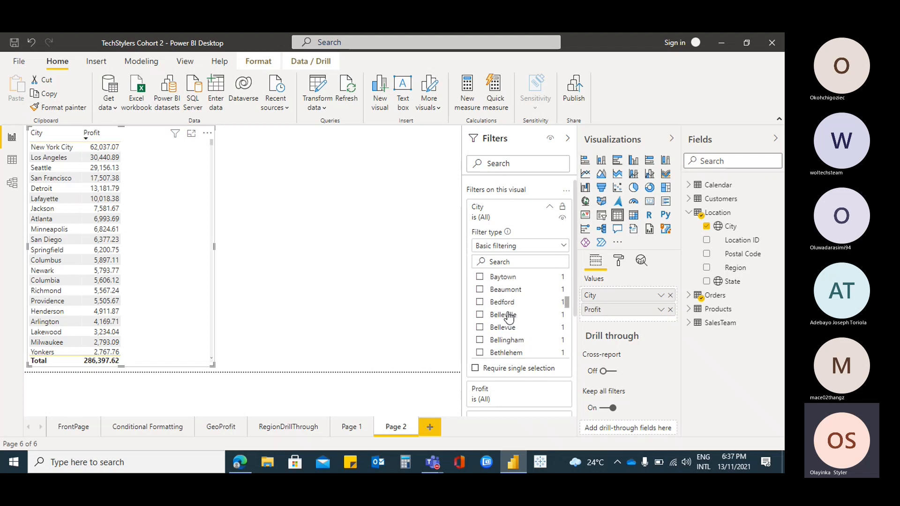
scroll(505, 305, down, 5)
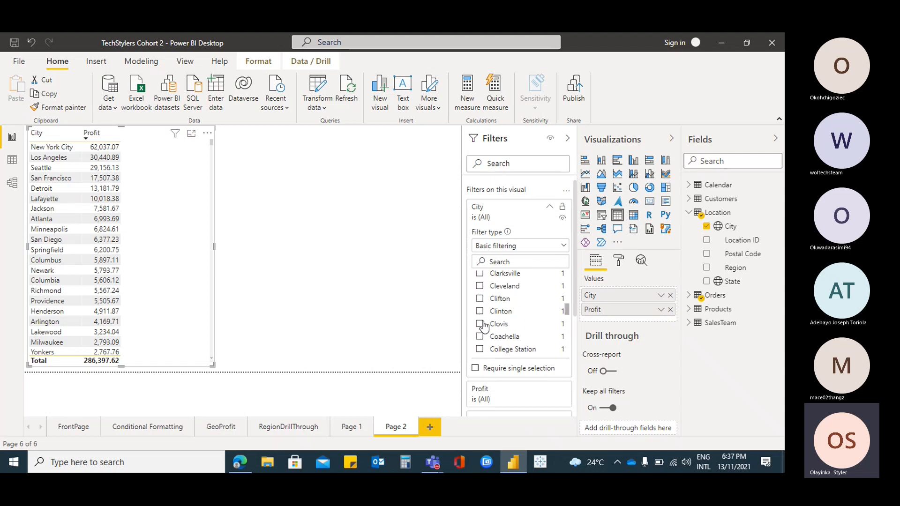
scroll(527, 287, up, 12)
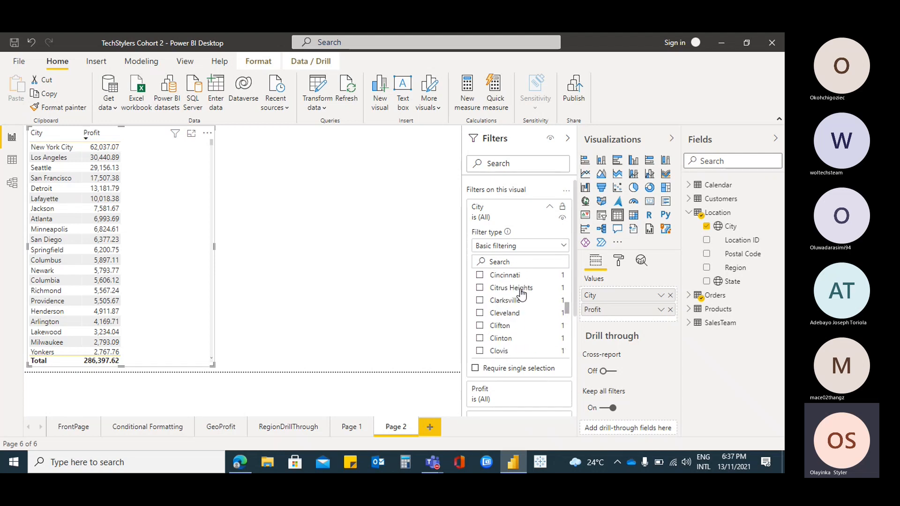
click(564, 248)
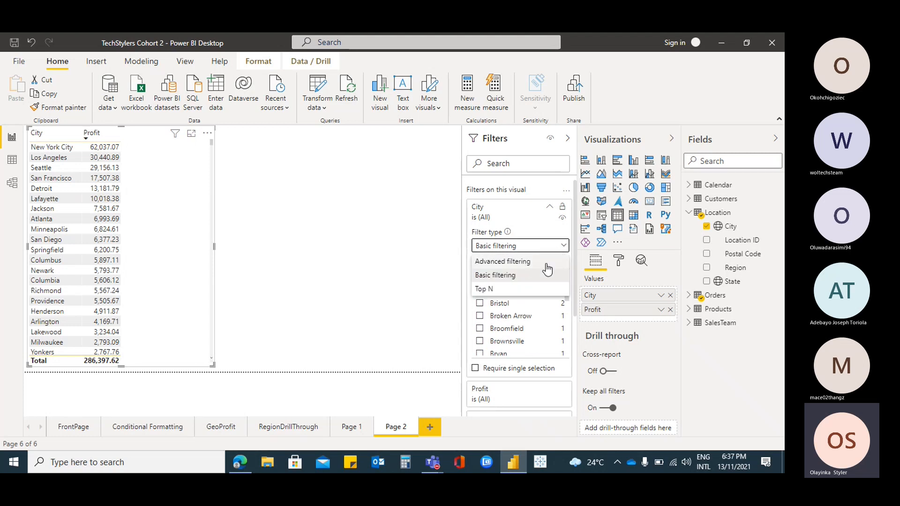
click(498, 289)
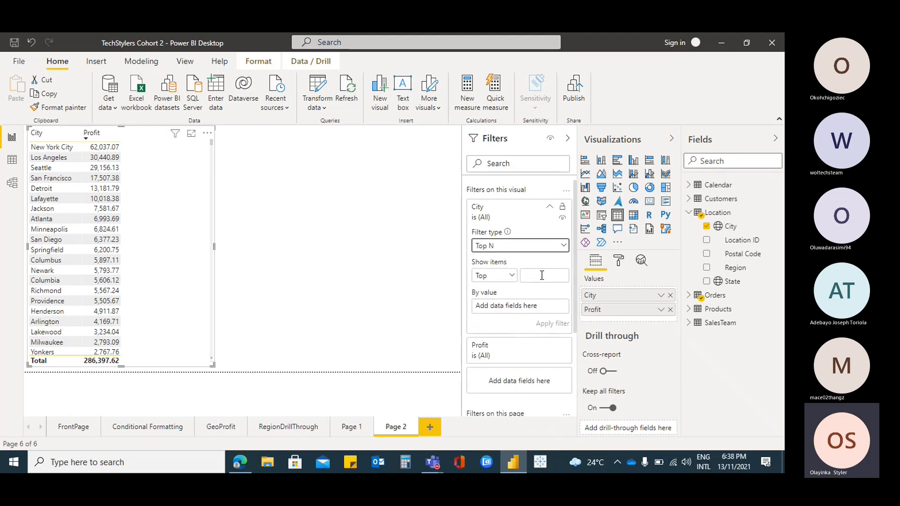
click(542, 275)
text(10)
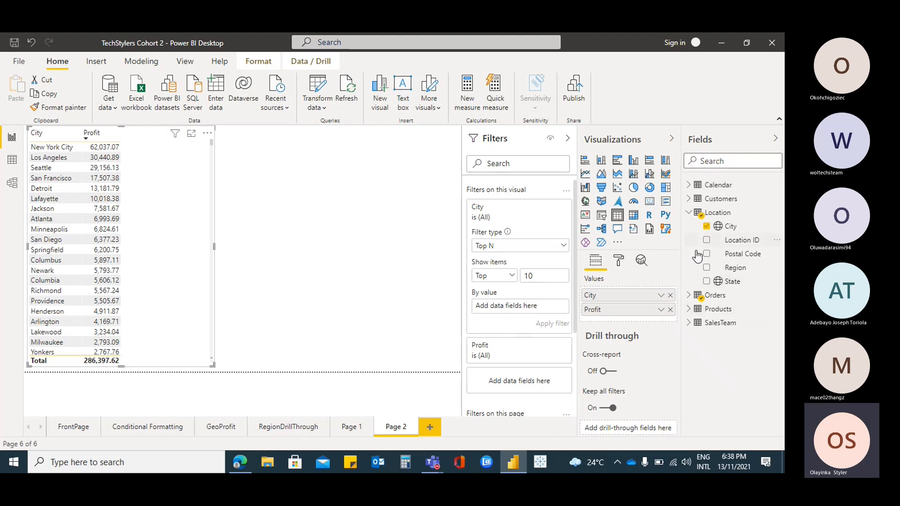
Use the Orders Profit field as the City filter's ranking value and apply the filter
click(688, 212)
click(688, 226)
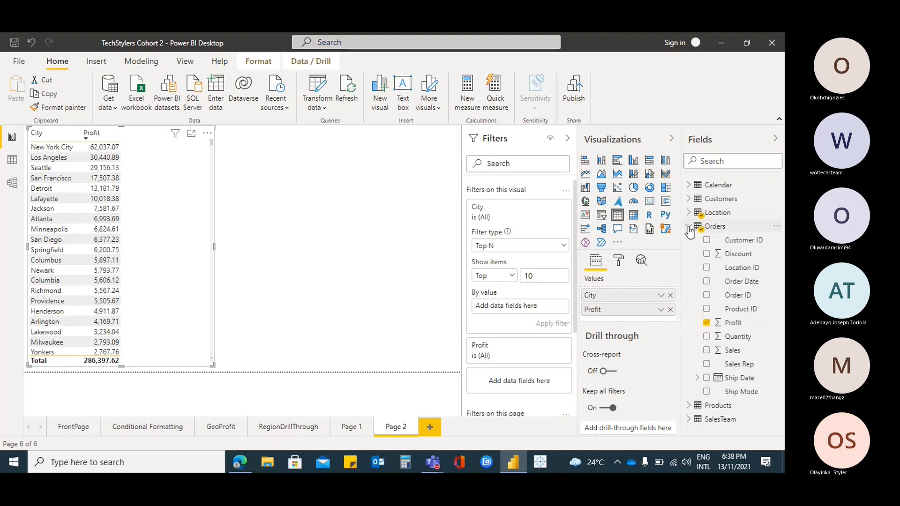
drag(737, 323, 541, 308)
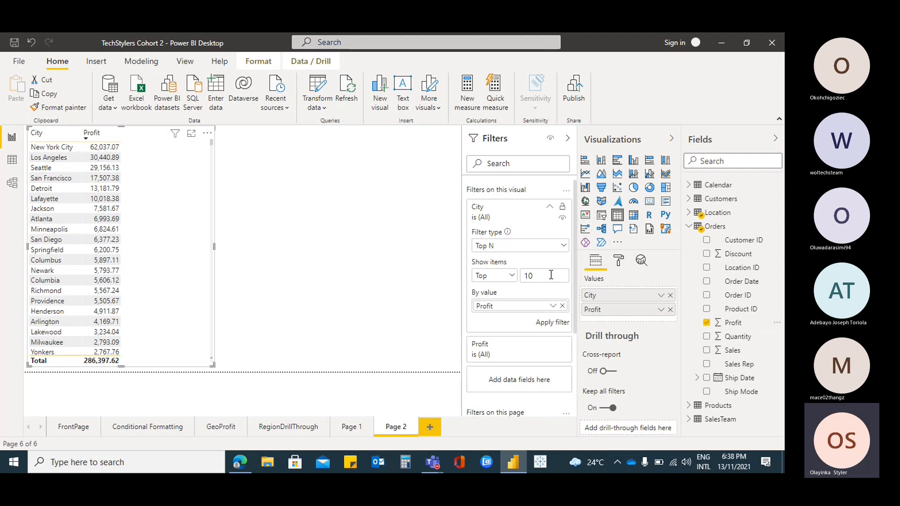
click(557, 325)
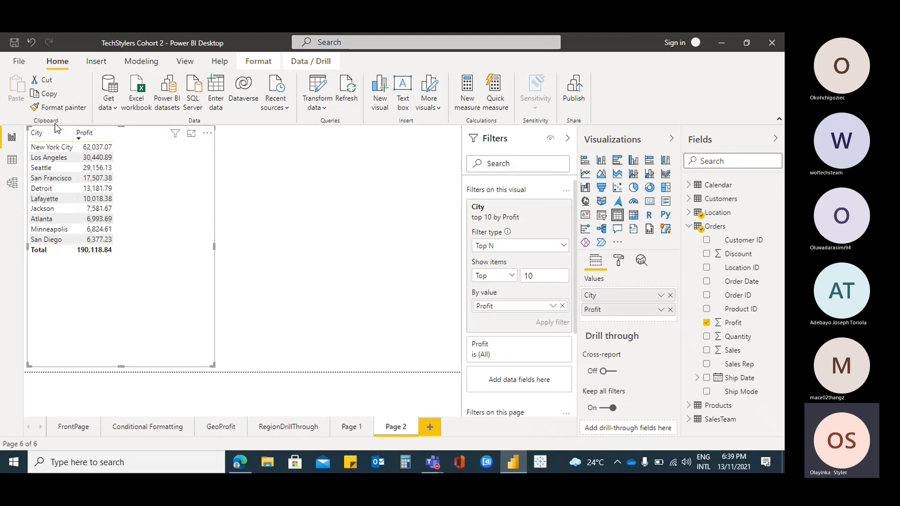
Sort the table by City and clear its City filter to bring back the full list of cities
click(32, 138)
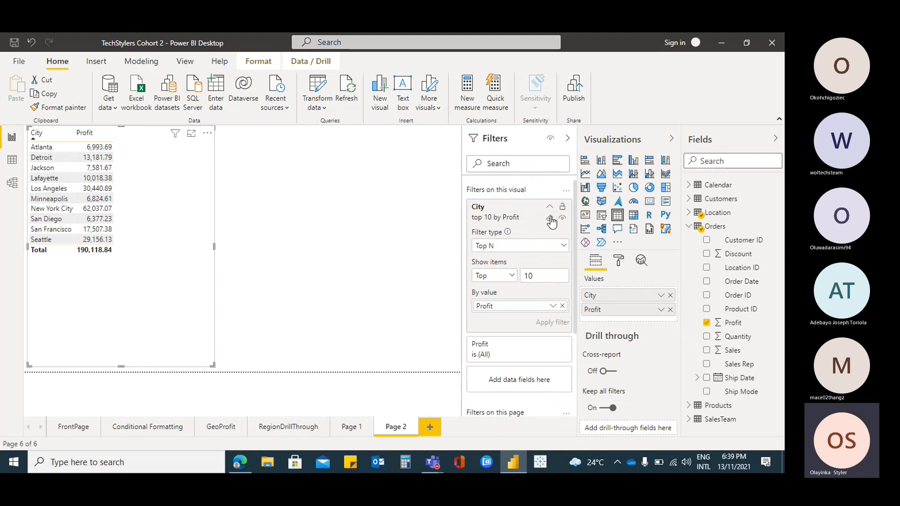
click(551, 219)
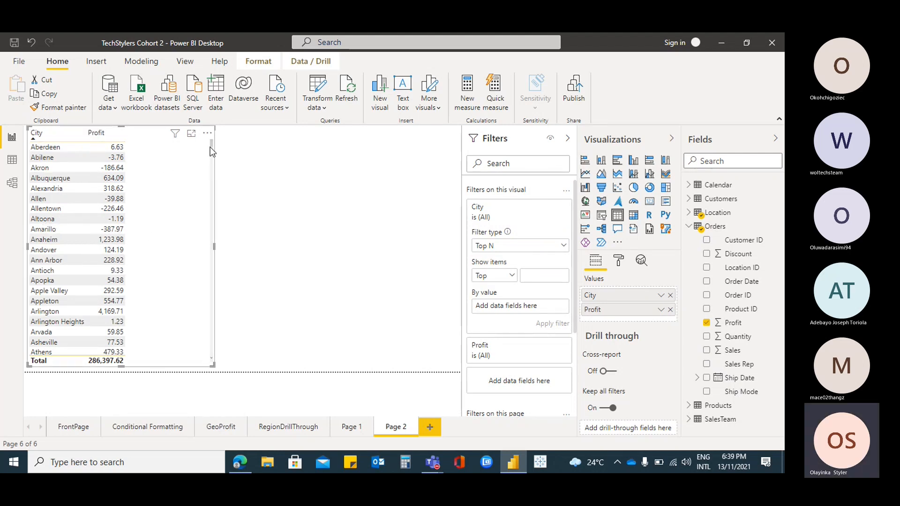
mouse_move(211, 147)
mouse_down()
mouse_move(202, 192)
mouse_move(206, 309)
mouse_move(207, 136)
mouse_up()
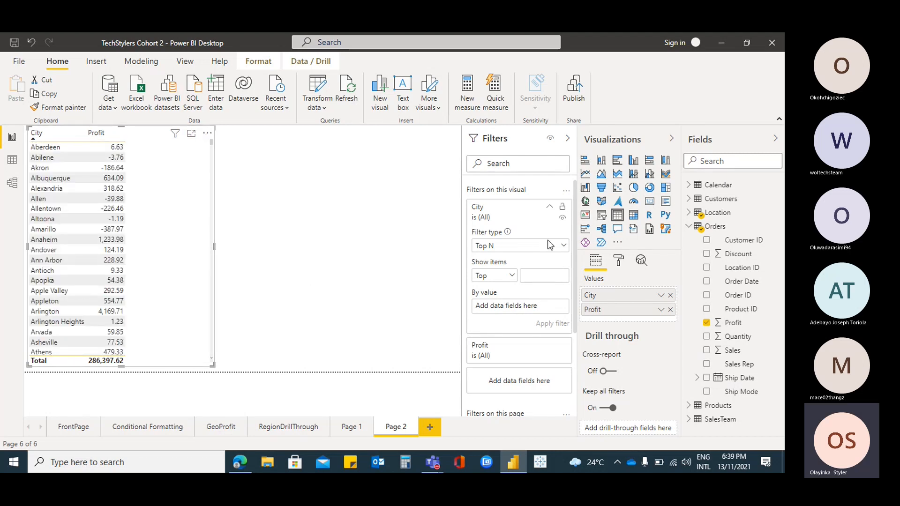
Set the table's City filter to show the top 10 items by the Orders Profit field and apply it
click(545, 277)
text(10)
drag(758, 325, 525, 307)
click(544, 324)
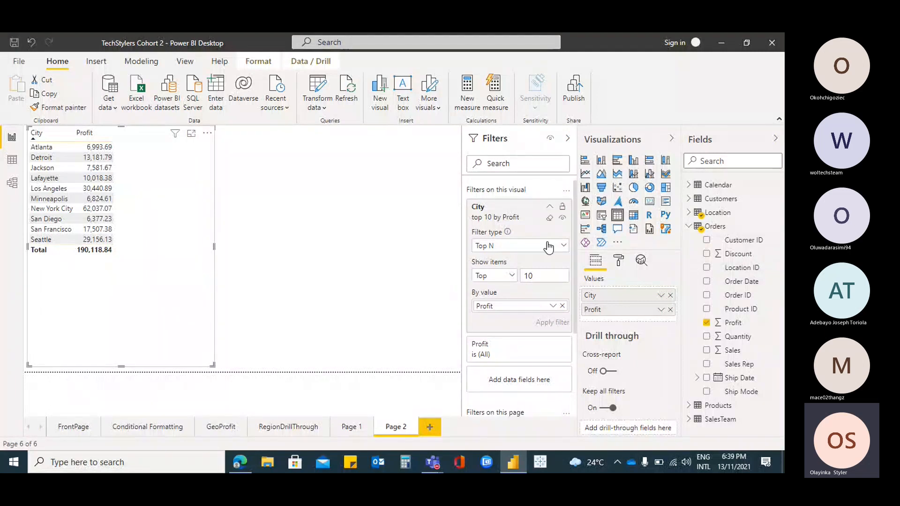
Keep Top N as the City filter type, set it to show the top 22 items and apply the filter
click(565, 247)
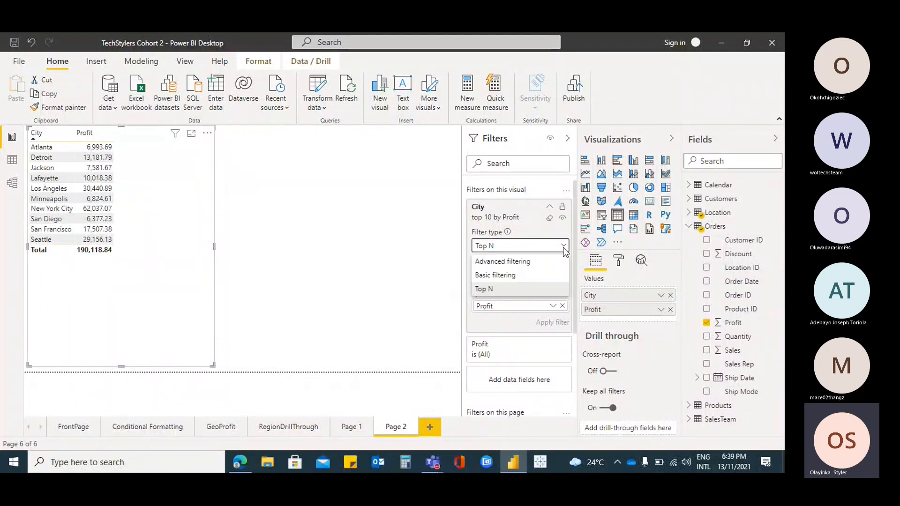
click(517, 288)
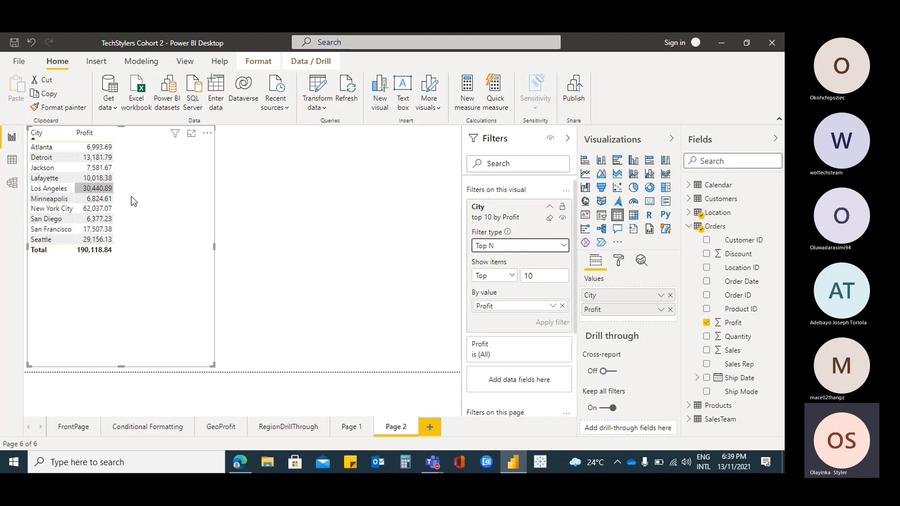
double_click(545, 278)
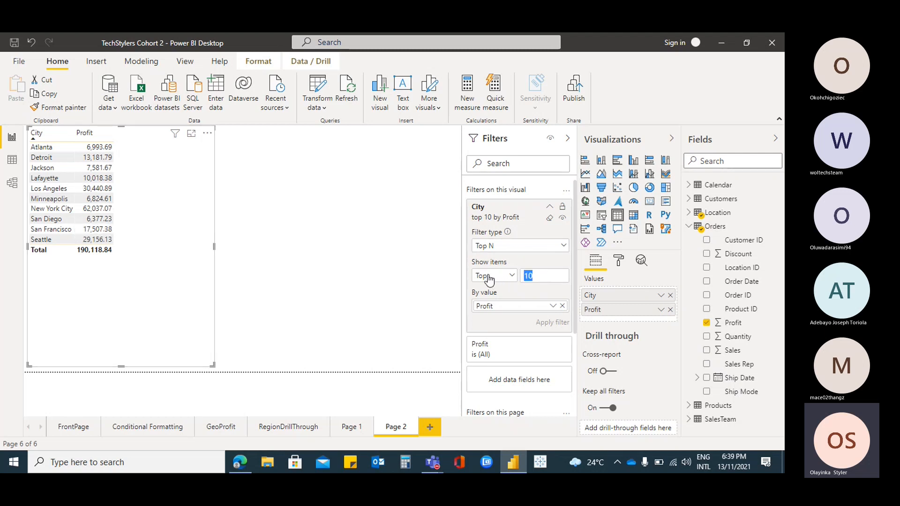
text(22)
click(562, 322)
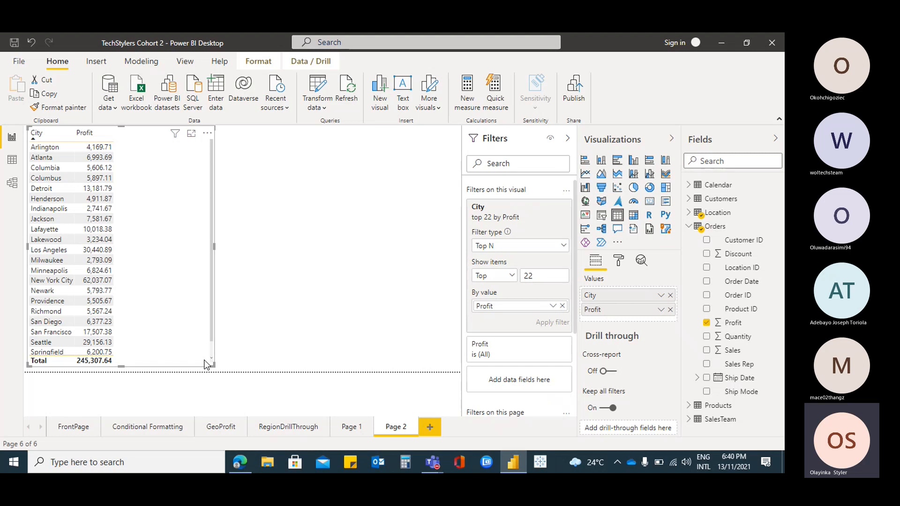
Add a Q&A visual beside the city table and ask it for "sales by sales rep"
click(275, 179)
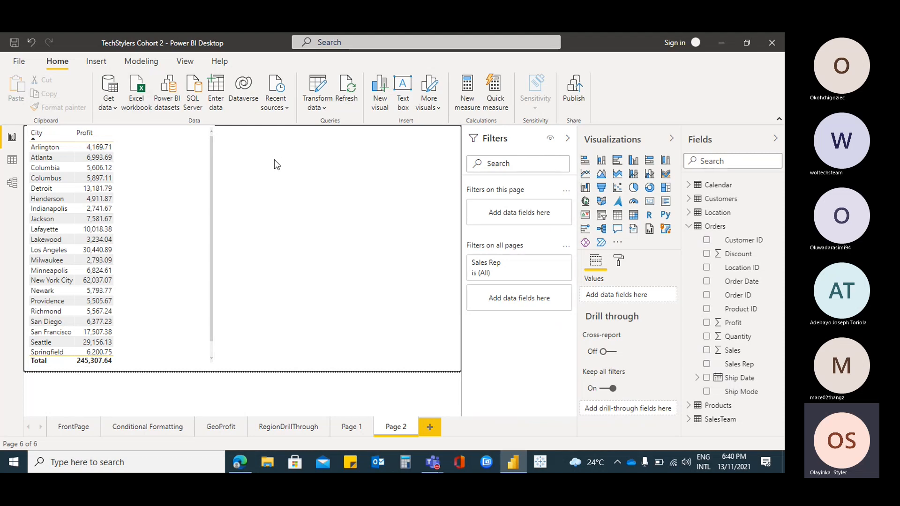
click(617, 229)
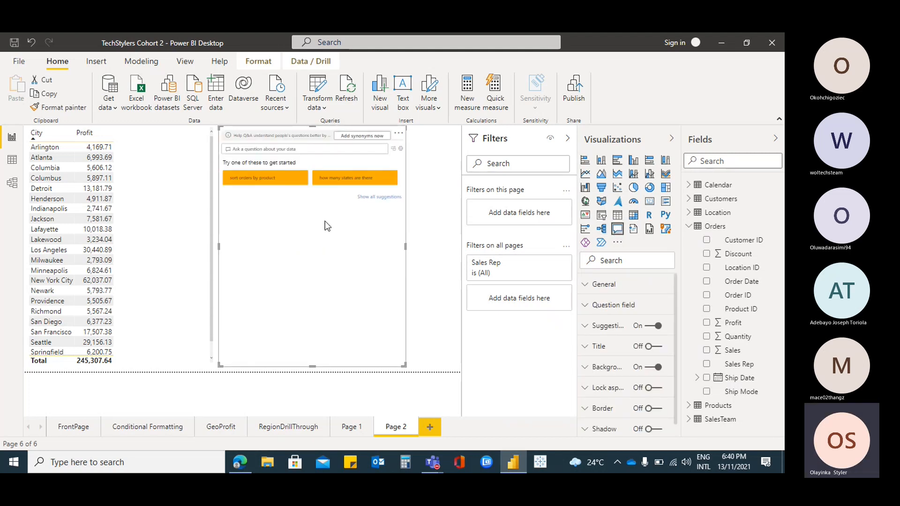
click(290, 151)
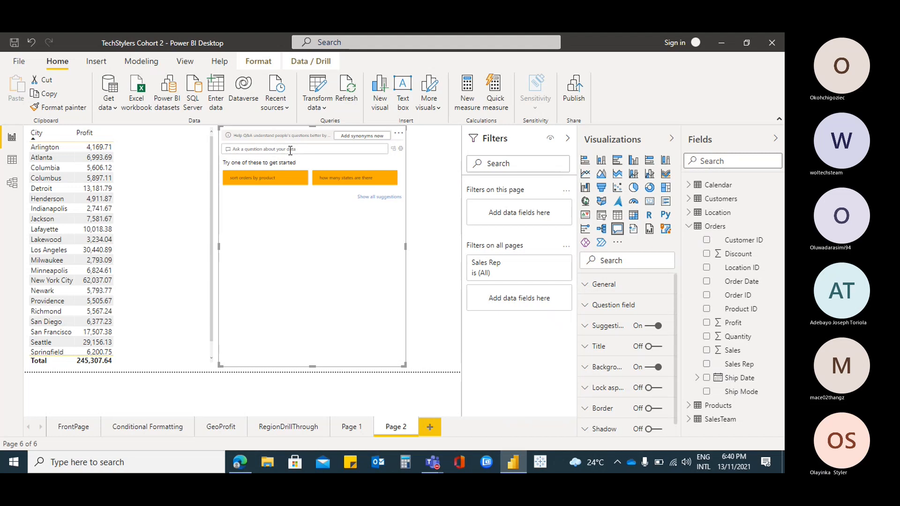
text(sales)
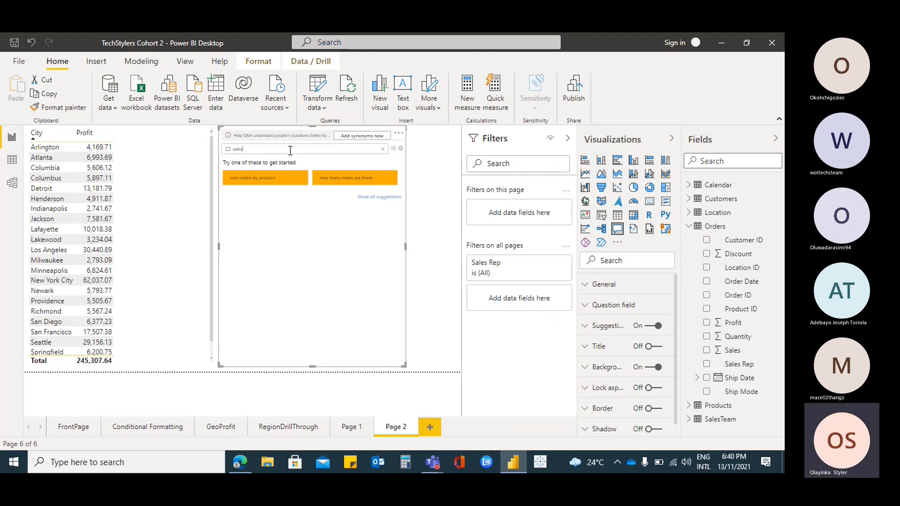
text( by sales)
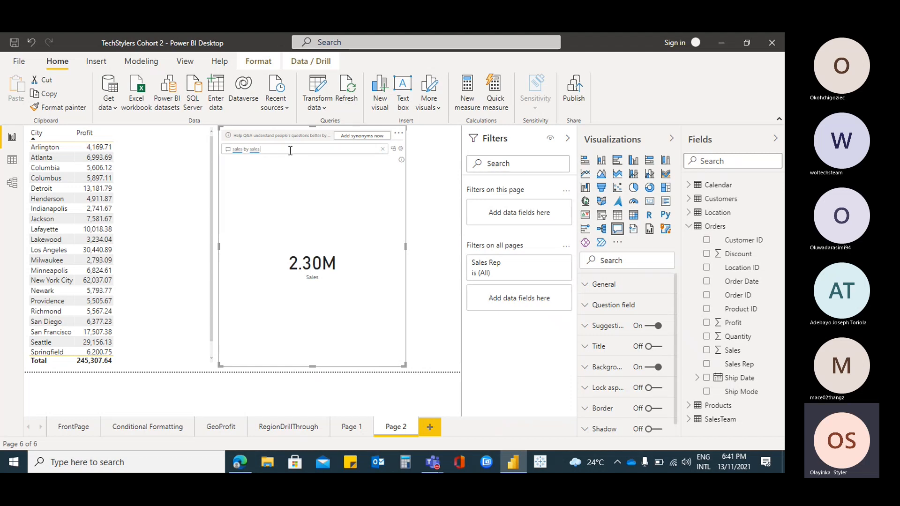
text(rep)
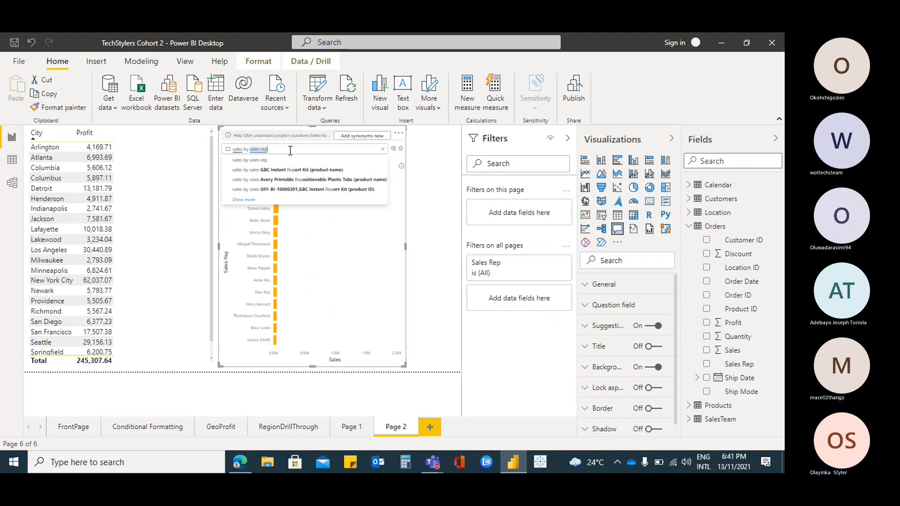
click(257, 163)
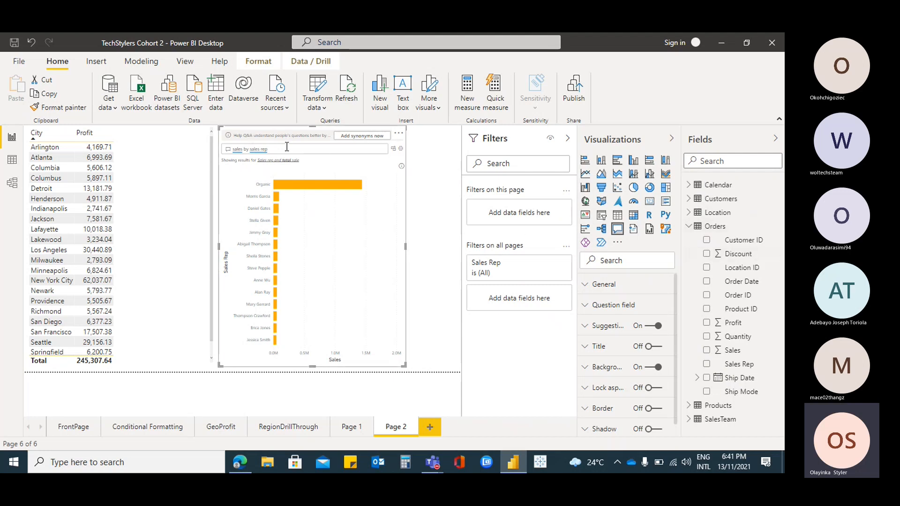
Widen the Q&A visual toward the page's edge and look at its additional options
drag(404, 366, 437, 365)
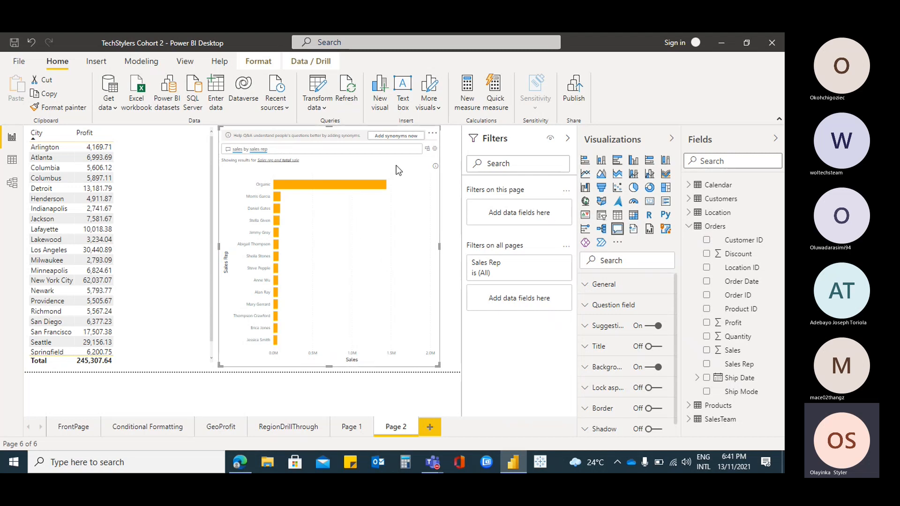
click(433, 135)
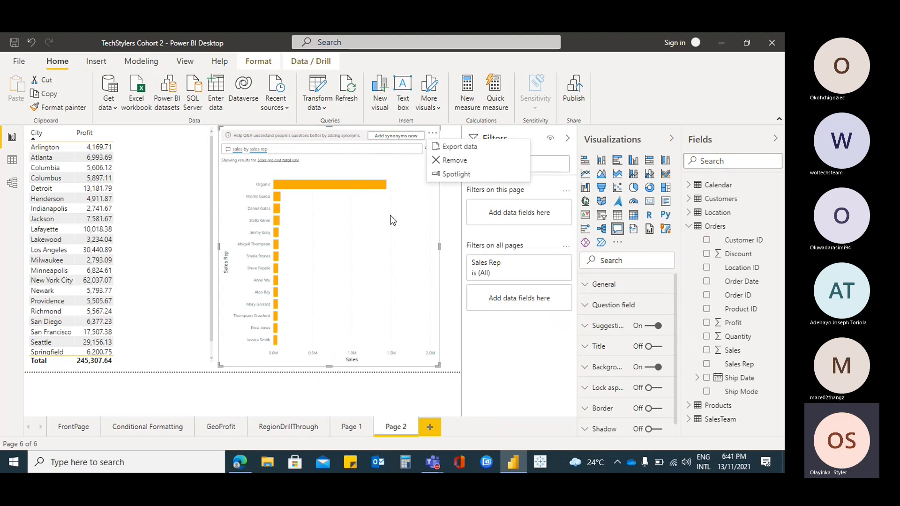
key(Escape)
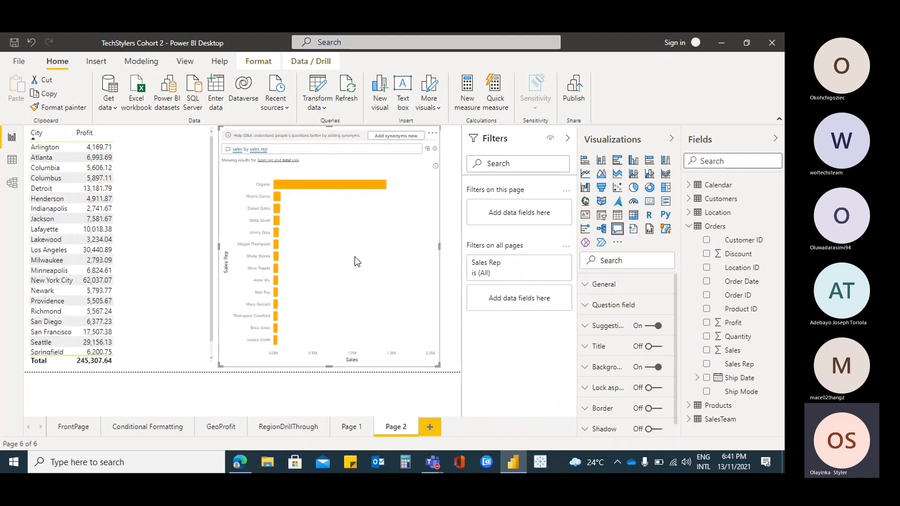
Try turning the Q&A result into a standard visual, and undo the conversion
click(427, 149)
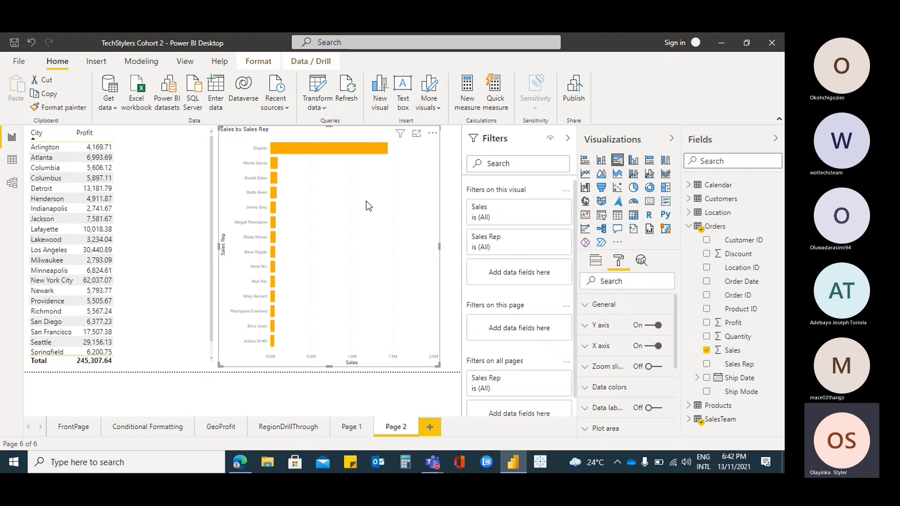
click(29, 44)
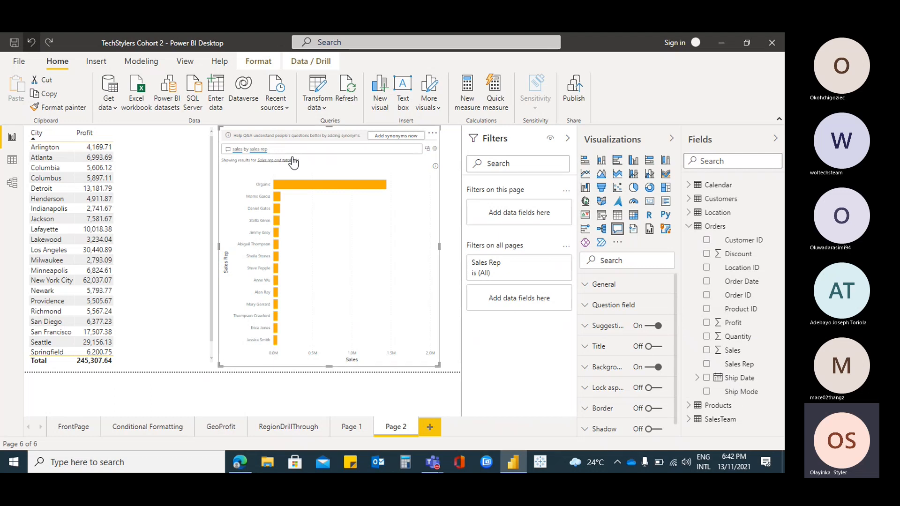
Replace the Q&A visual's question with "revenue" using the suggested term
drag(275, 148, 224, 149)
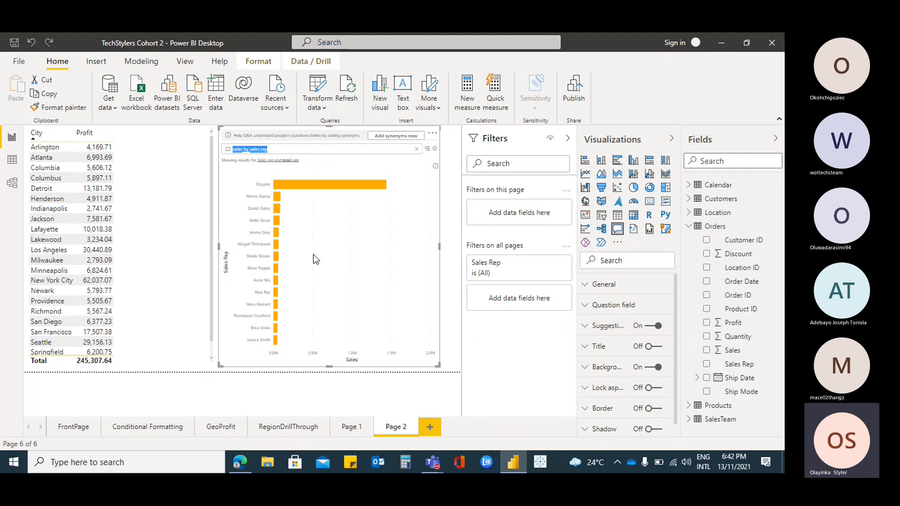
text(r)
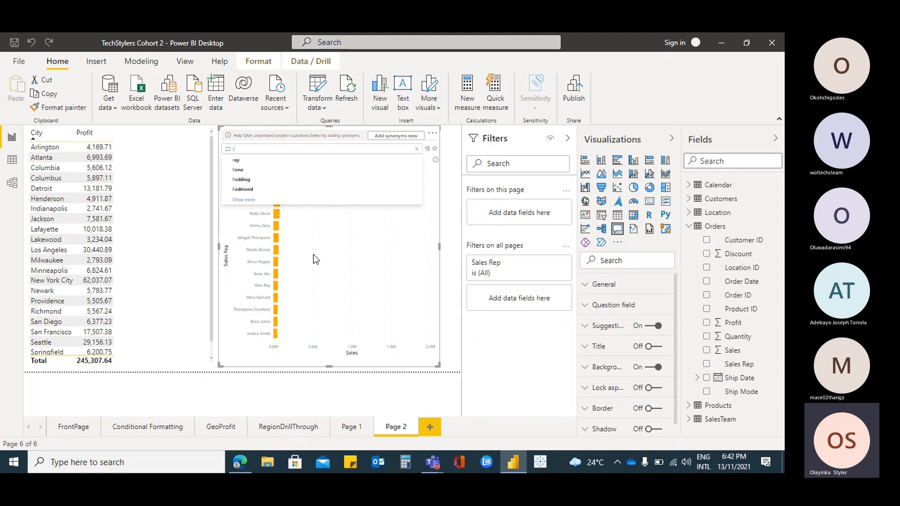
text(eve)
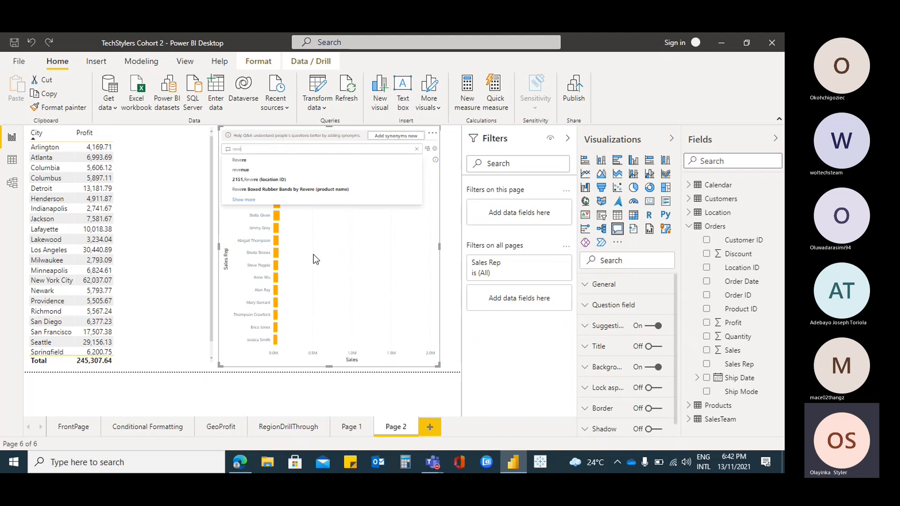
text(nue)
click(257, 172)
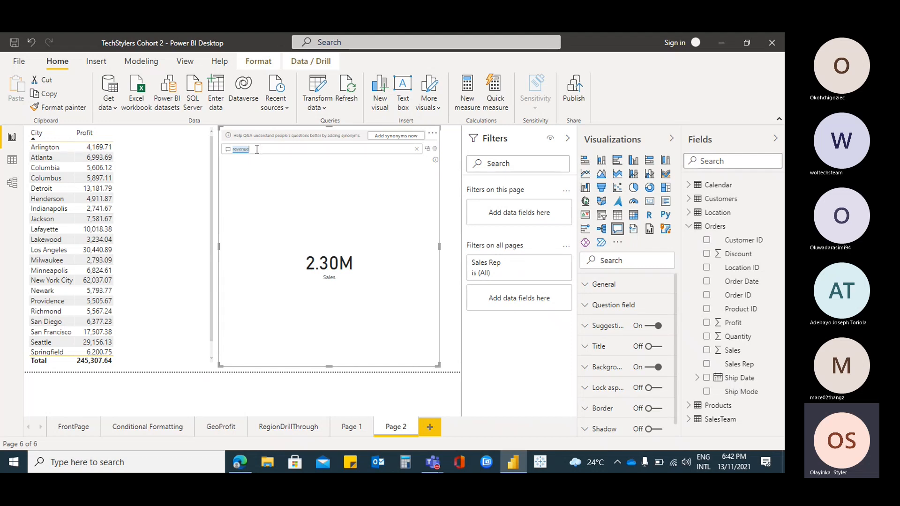
Clear the revenue question from the Q&A visual
text(reven)
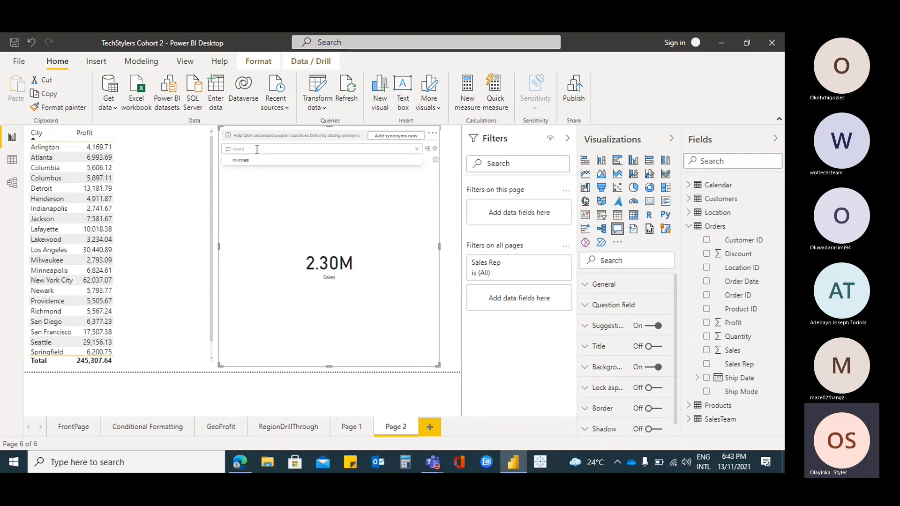
key(BackSpace)
key(BackSpace)
key(BackSpace)
key(BackSpace)
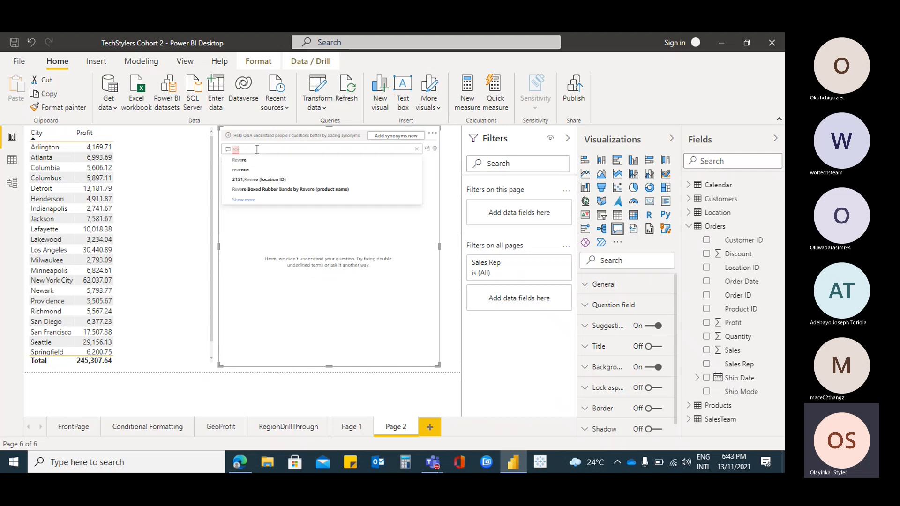
key(BackSpace)
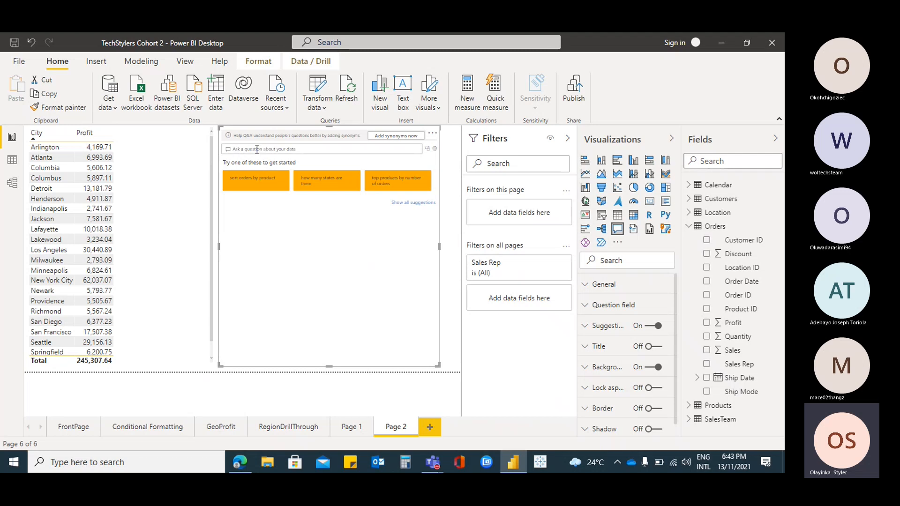
Ask the Q&A visual for "turnover" and accept profit as the suggested replacement term
text(turniver)
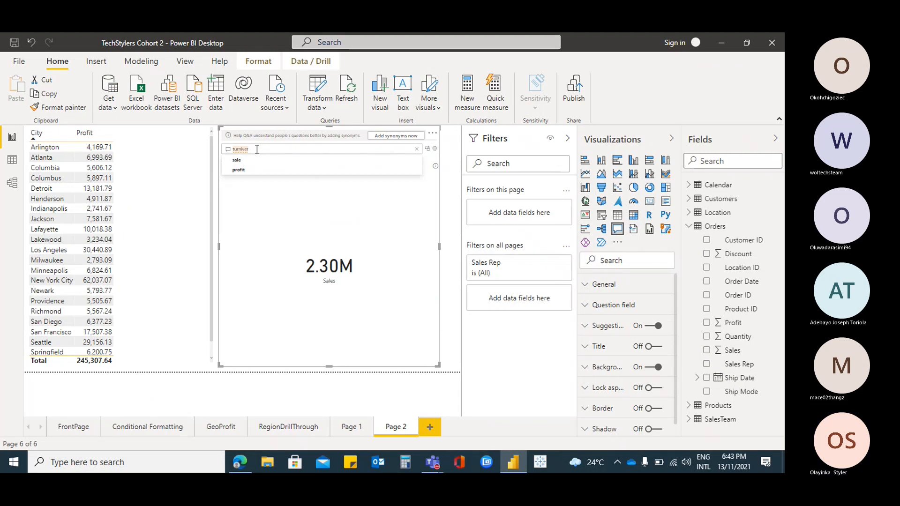
key(BackSpace)
key(BackSpace)
key(BackSpace)
key(BackSpace)
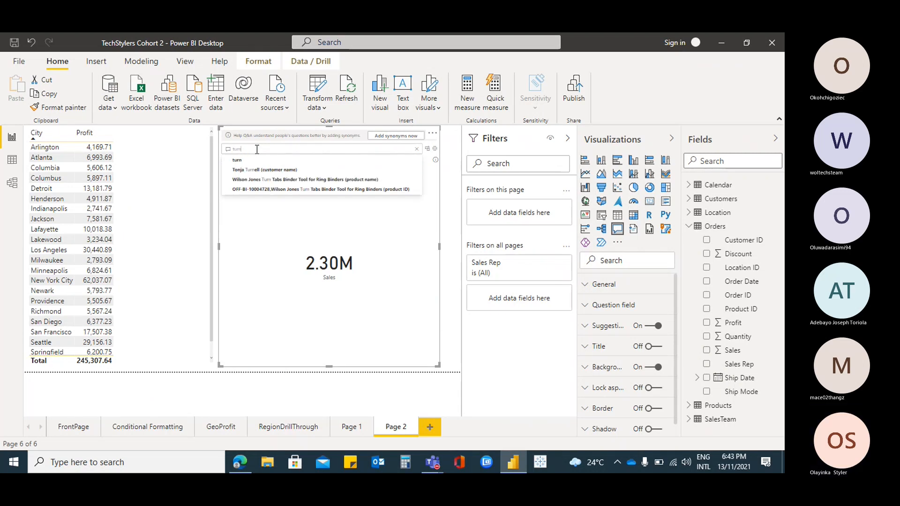
text(over)
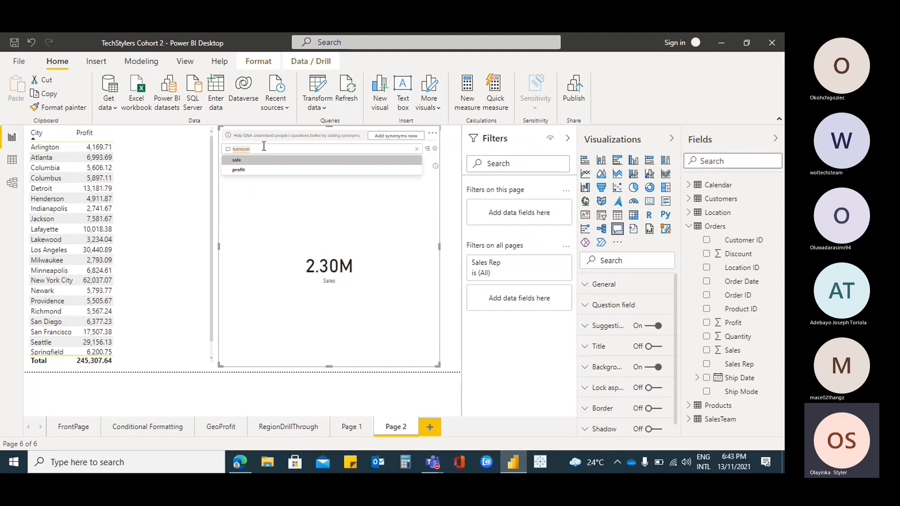
click(243, 175)
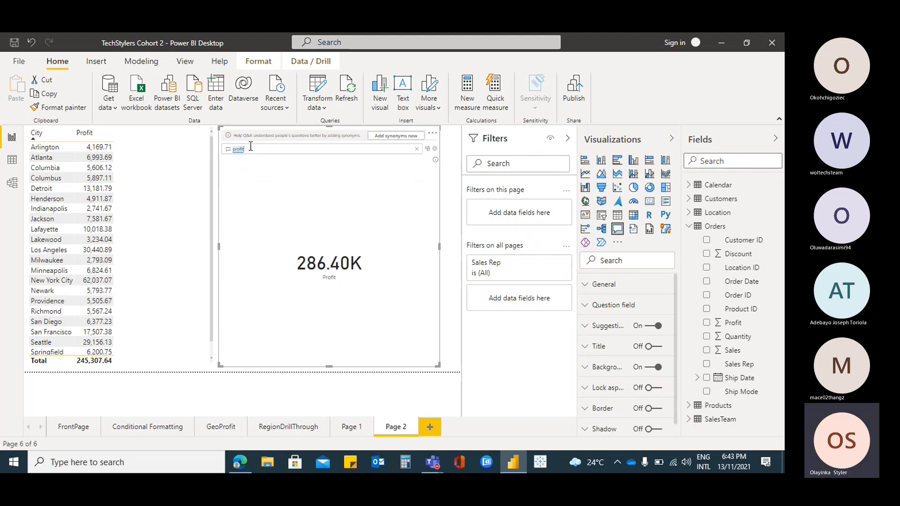
Replace the profit question in the Q&A visual with the unknown term "hooge"
drag(263, 148, 230, 155)
key(BackSpace)
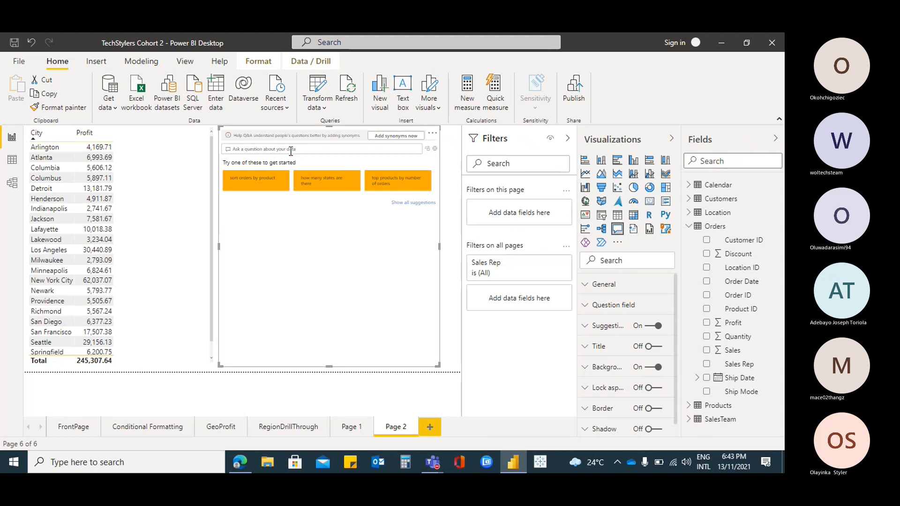
text(hooge)
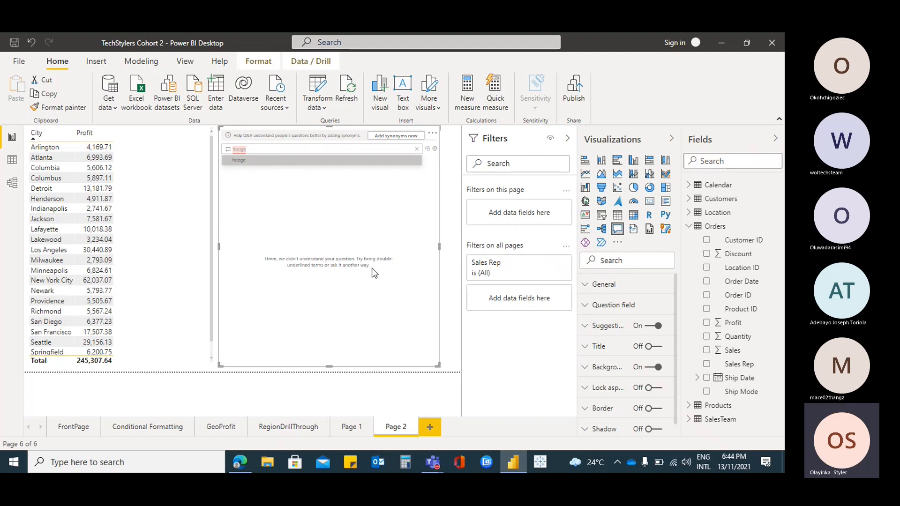
Open the field synonyms in the Q&A setup and expand the Calendar table's terms
double_click(239, 150)
click(405, 135)
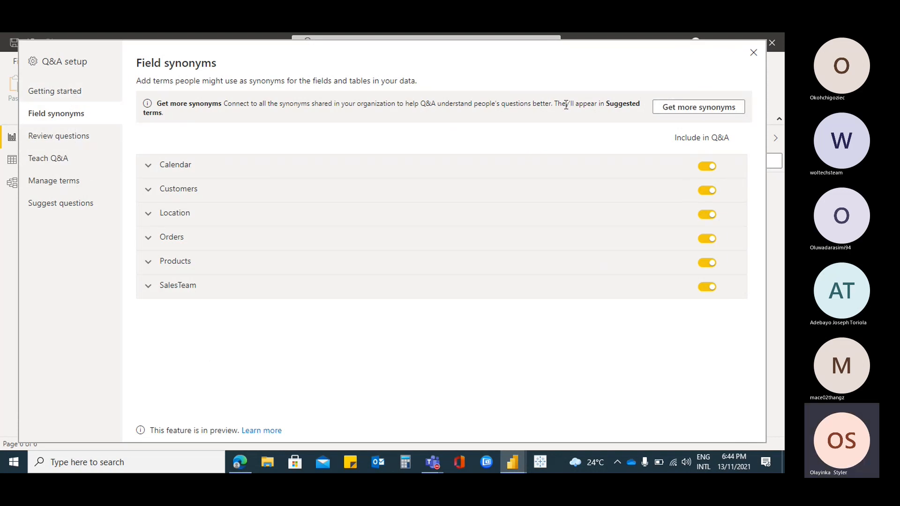
click(148, 166)
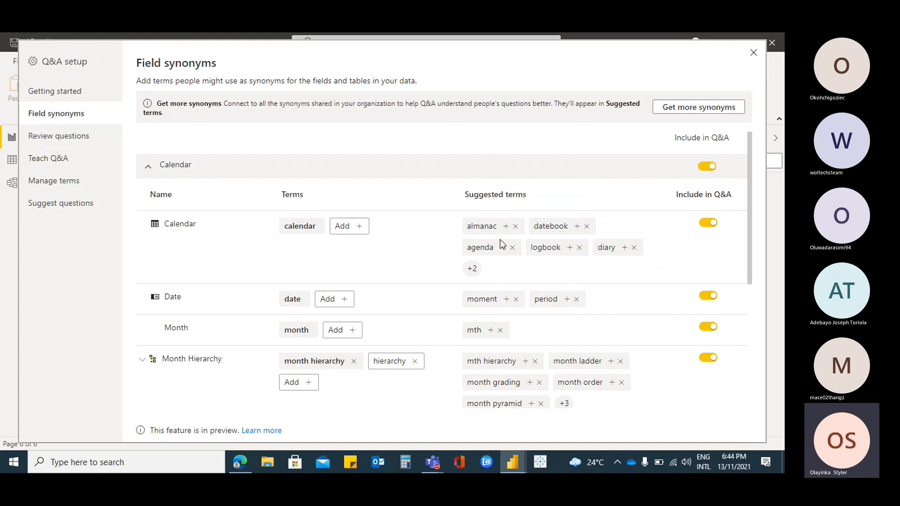
Collapse the Calendar table's terms and add the suggested term "metropolis" as a synonym for the Location table's City field
scroll(631, 281, down, 1)
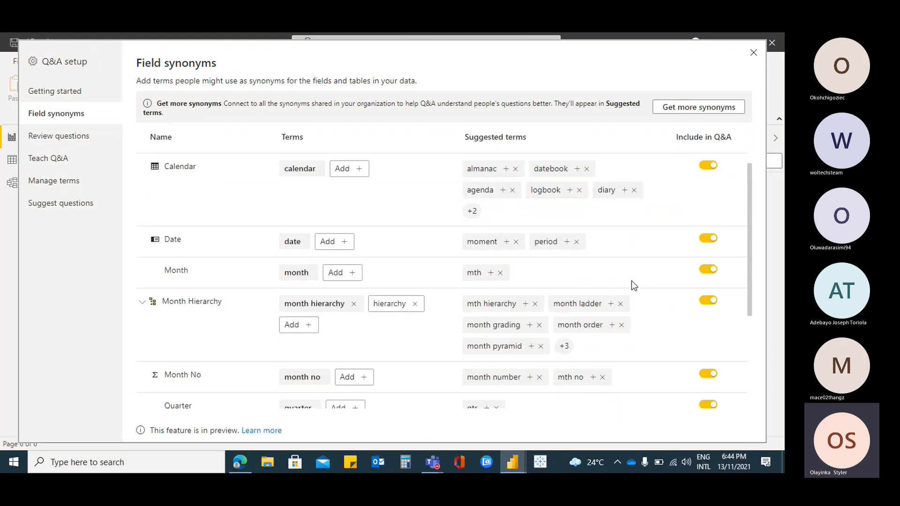
scroll(634, 281, down, 2)
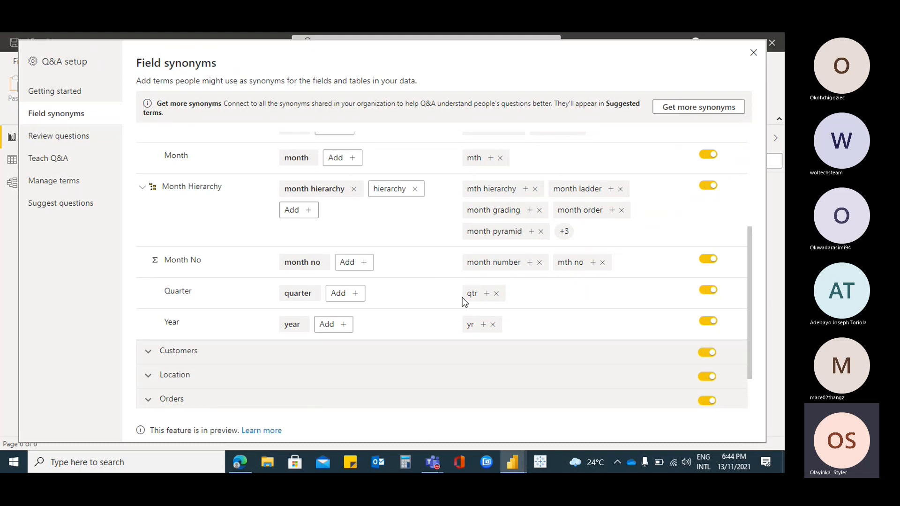
scroll(546, 316, up, 3)
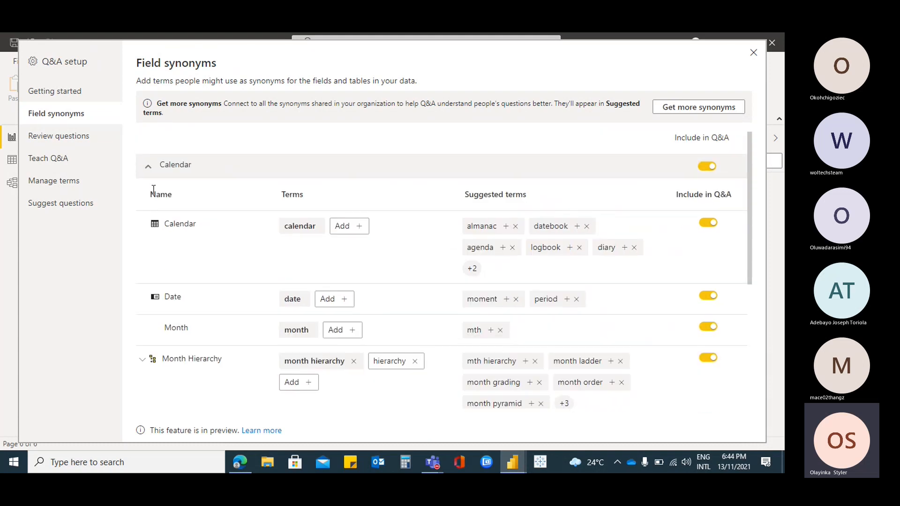
click(147, 168)
click(148, 215)
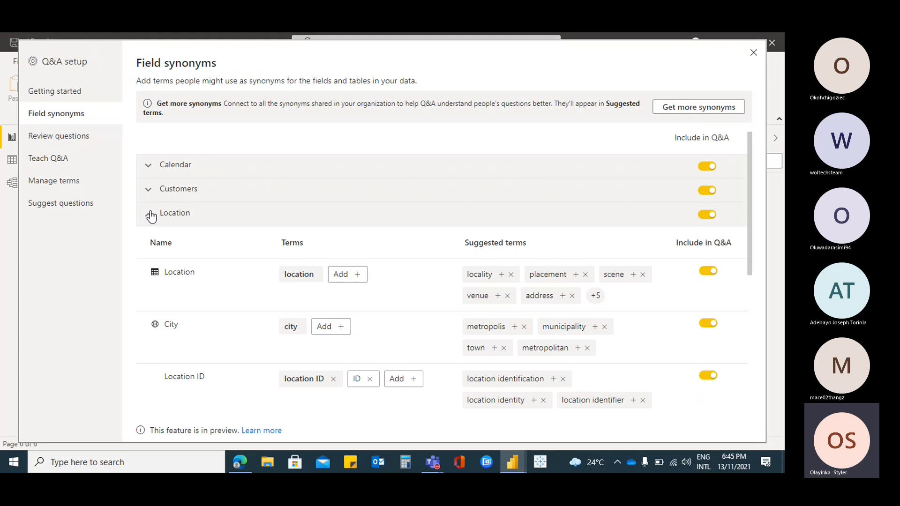
click(513, 327)
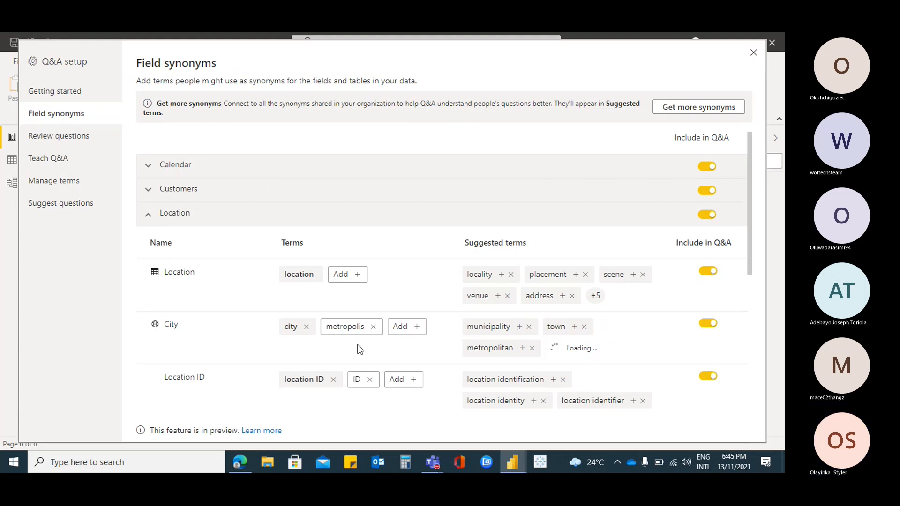
Collapse the Location terms and add the suggested term "yield" as a synonym for the Orders table's Profit field
scroll(370, 346, down, 5)
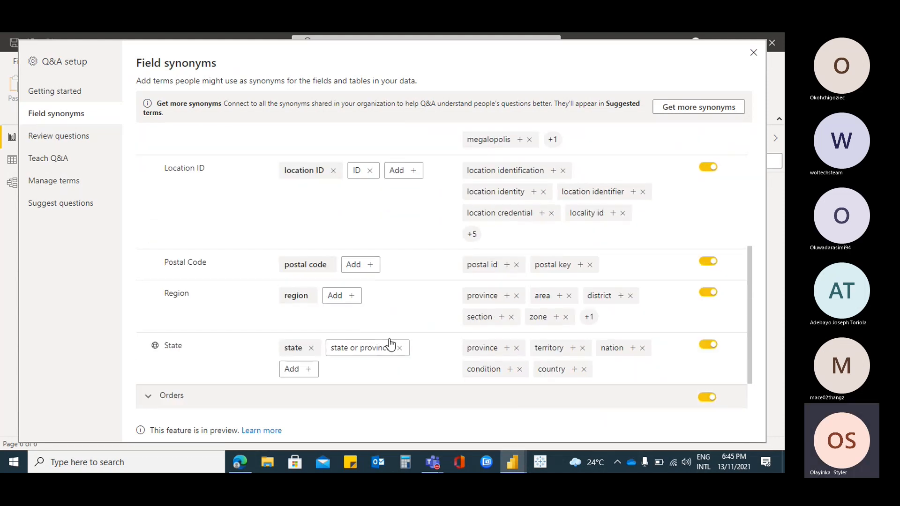
scroll(391, 344, up, 5)
click(148, 159)
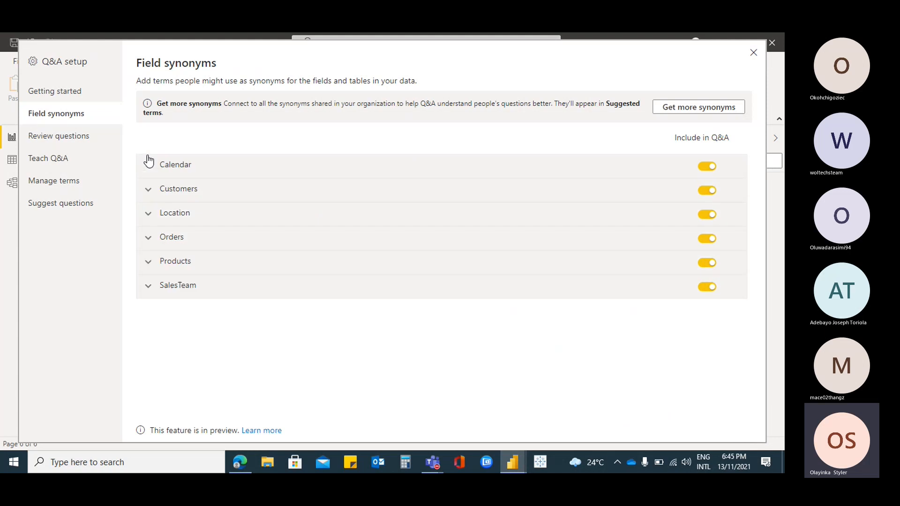
click(148, 238)
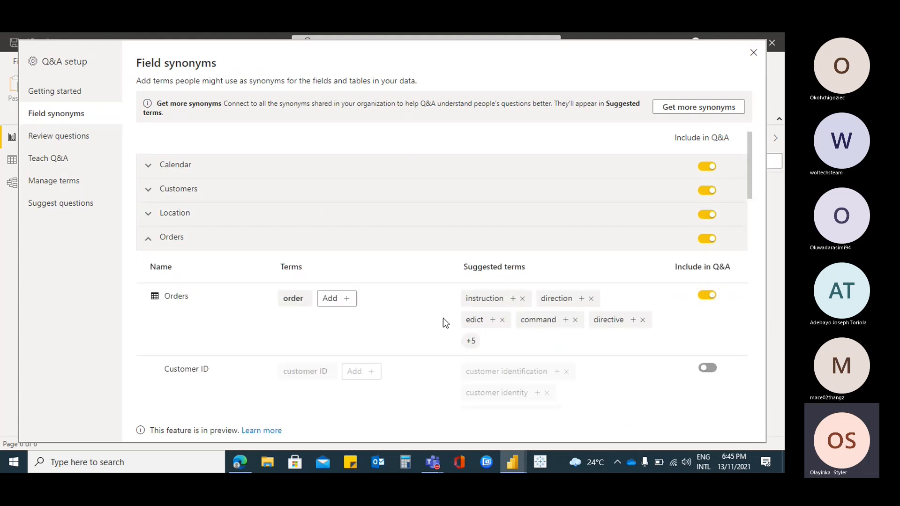
scroll(423, 316, down, 2)
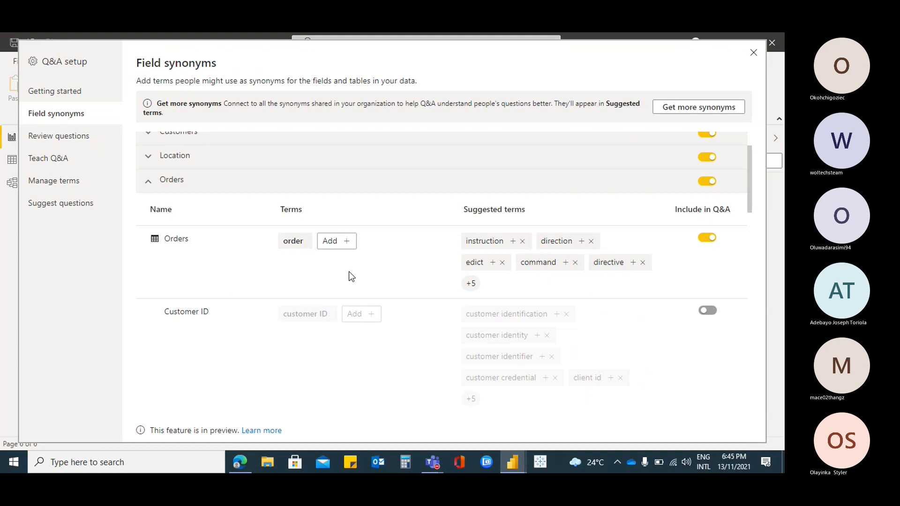
scroll(348, 271, down, 4)
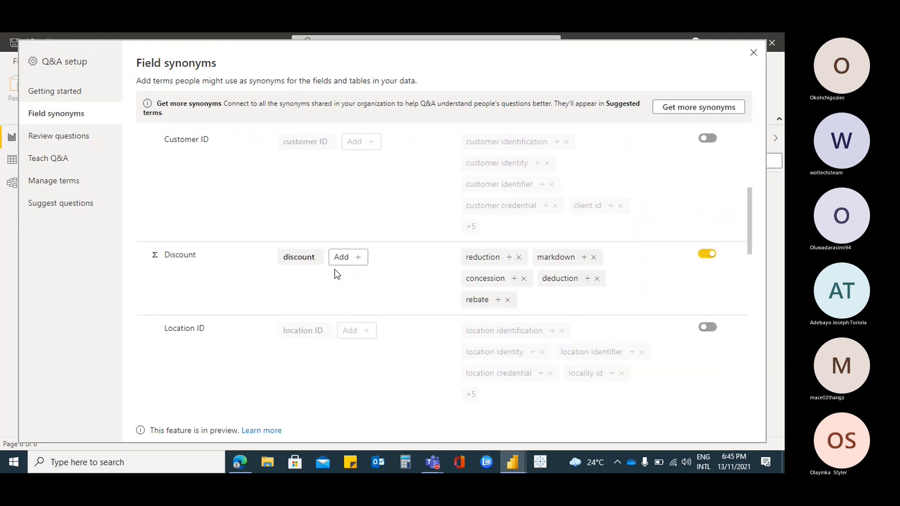
scroll(398, 284, down, 2)
scroll(397, 282, down, 4)
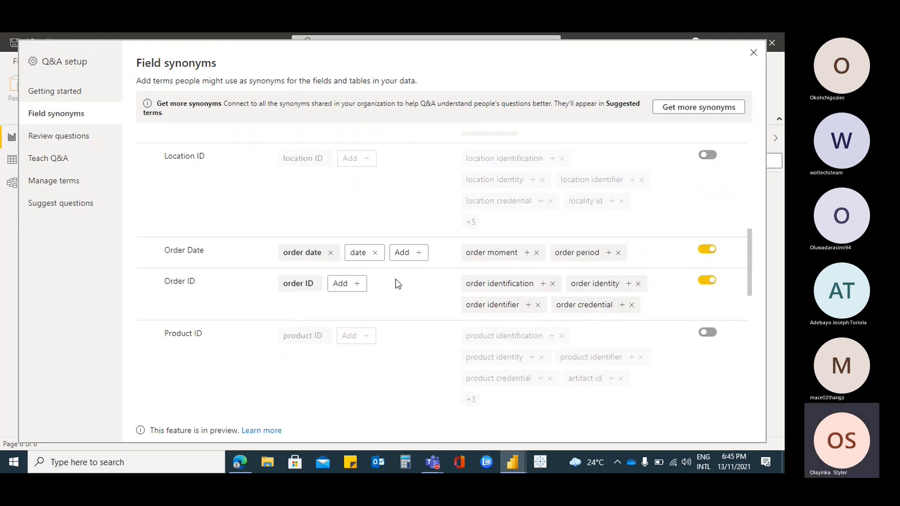
scroll(346, 295, down, 4)
scroll(346, 292, down, 3)
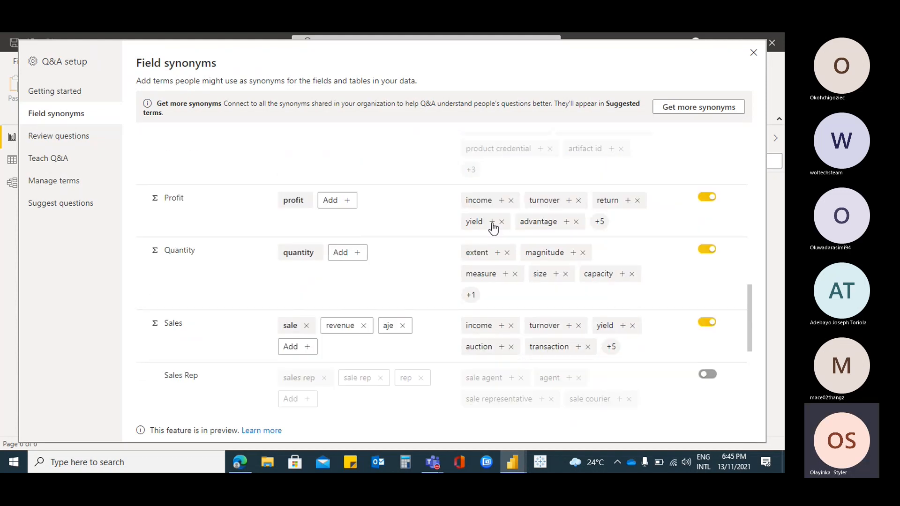
click(492, 221)
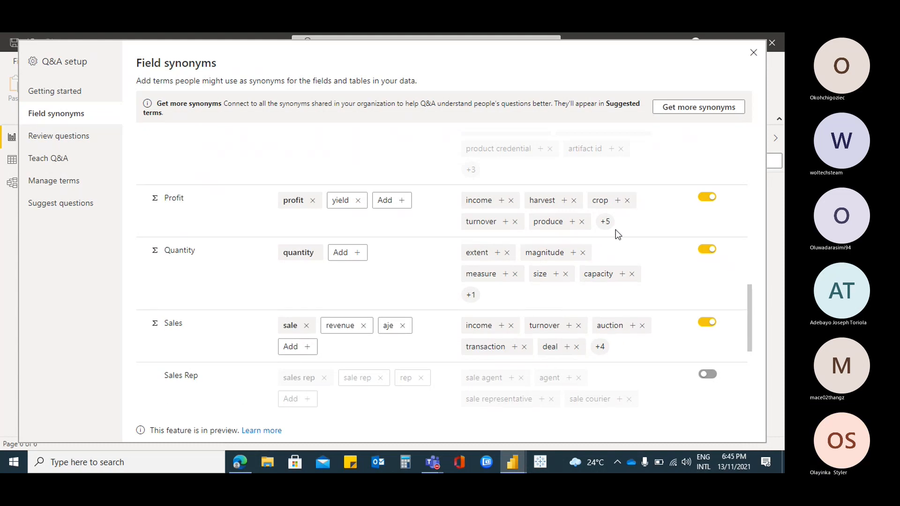
Collapse the Orders terms, recheck the Location table's synonyms and close the Q&A setup
scroll(377, 271, up, 10)
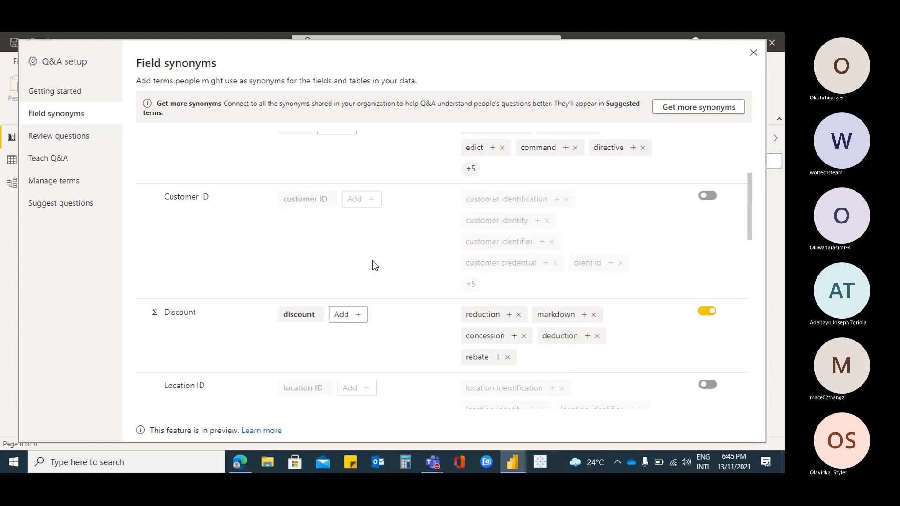
click(148, 240)
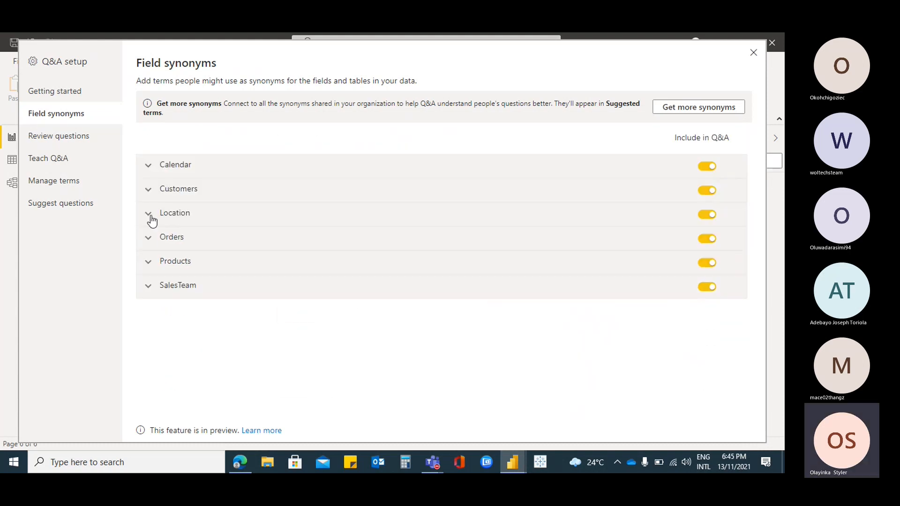
click(149, 215)
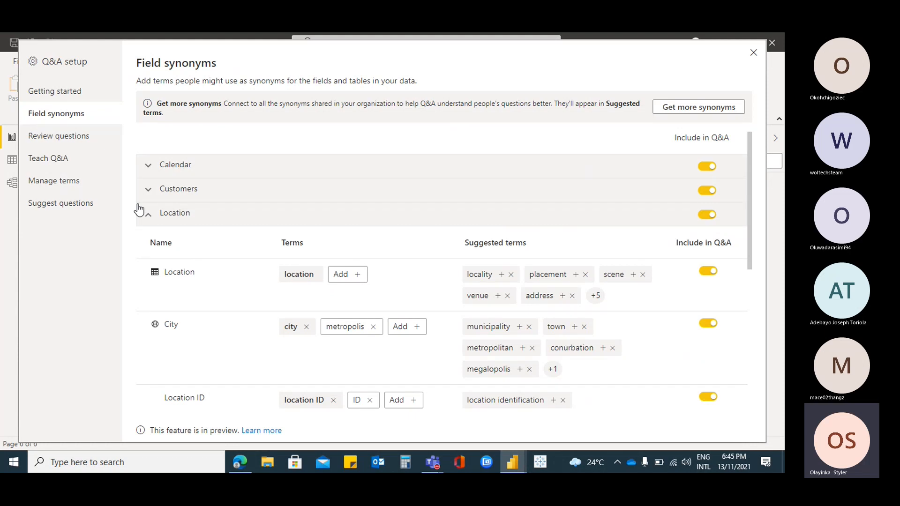
click(149, 216)
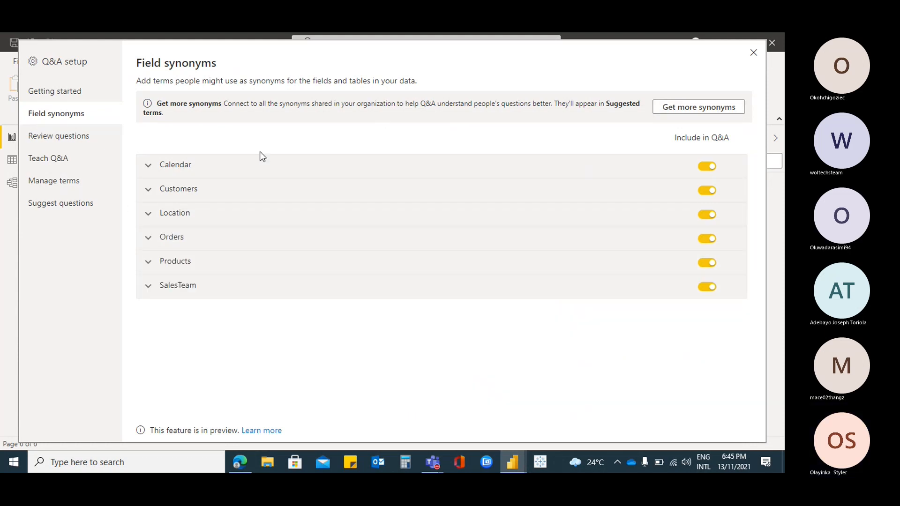
click(753, 53)
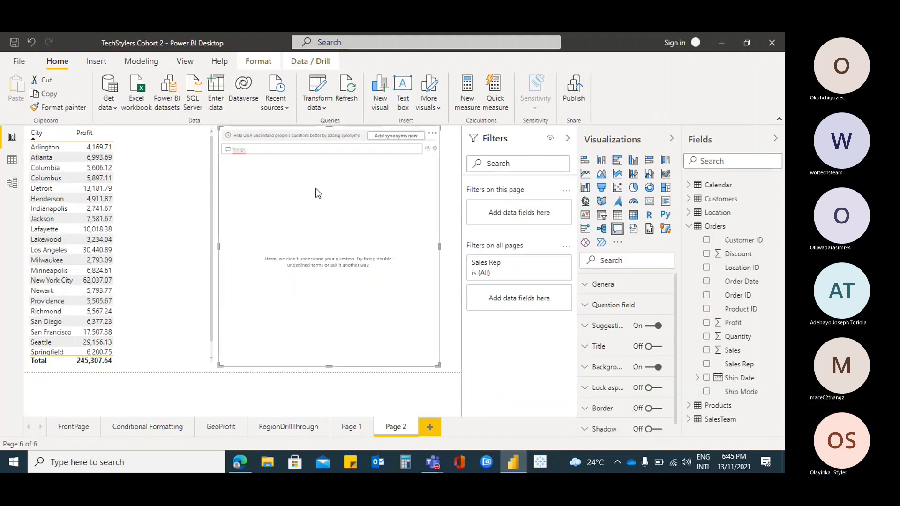
Replace the unknown term "hooge" in the Q&A visual with the question "yield by metropolis" and inspect the resulting map
click(266, 148)
key(BackSpace)
key(BackSpace)
key(BackSpace)
key(BackSpace)
key(BackSpace)
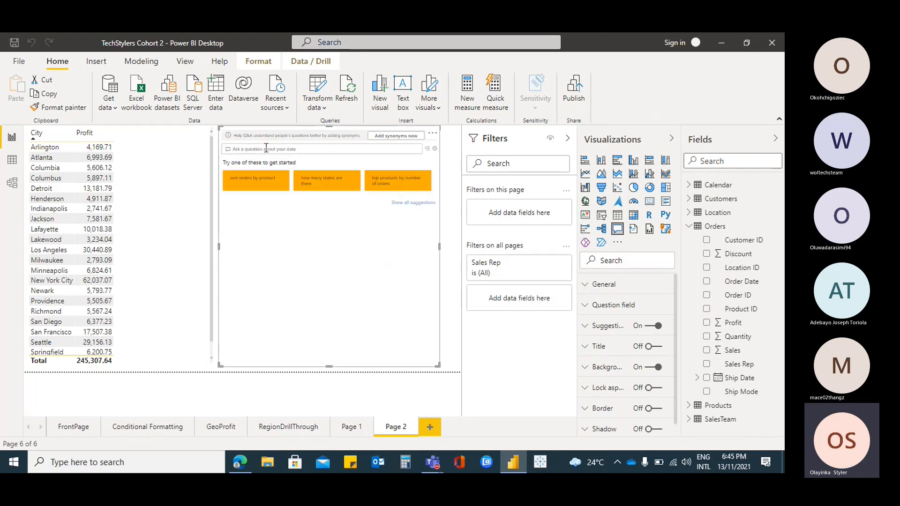
text(yield)
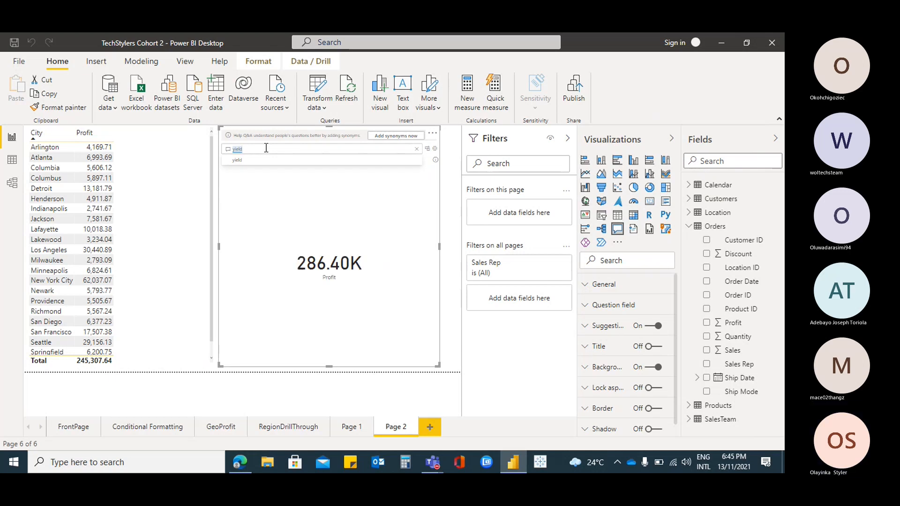
text( by metropol)
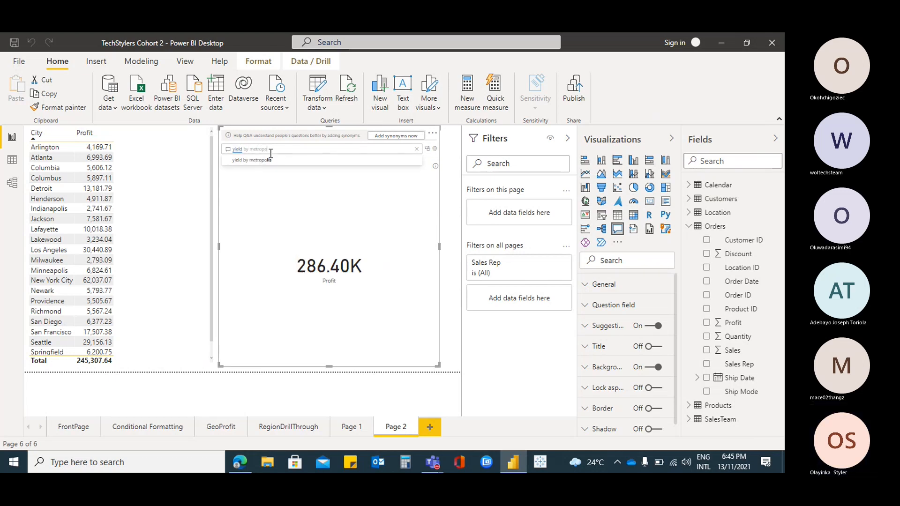
click(264, 161)
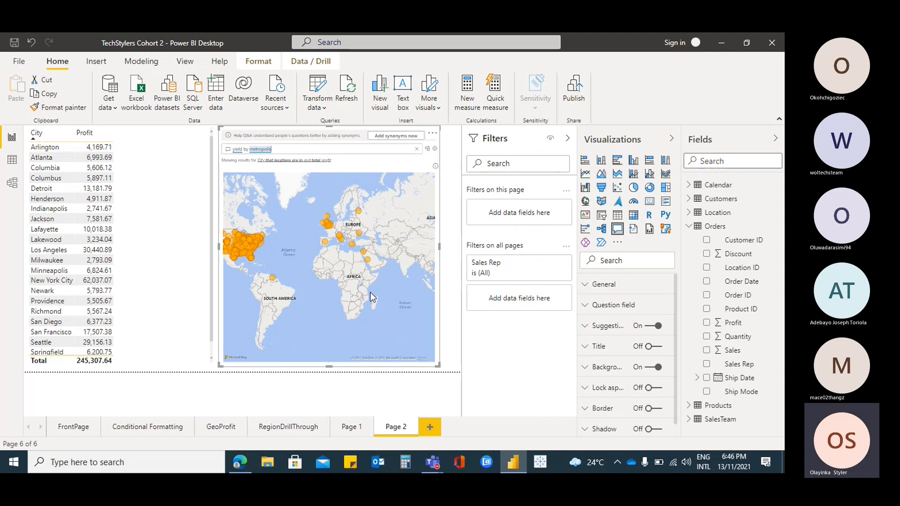
scroll(372, 300, up, 3)
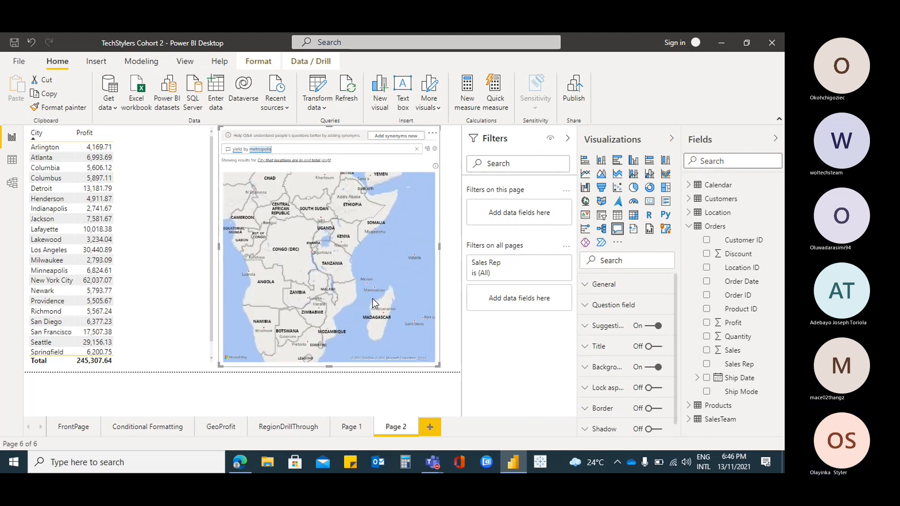
scroll(372, 300, down, 3)
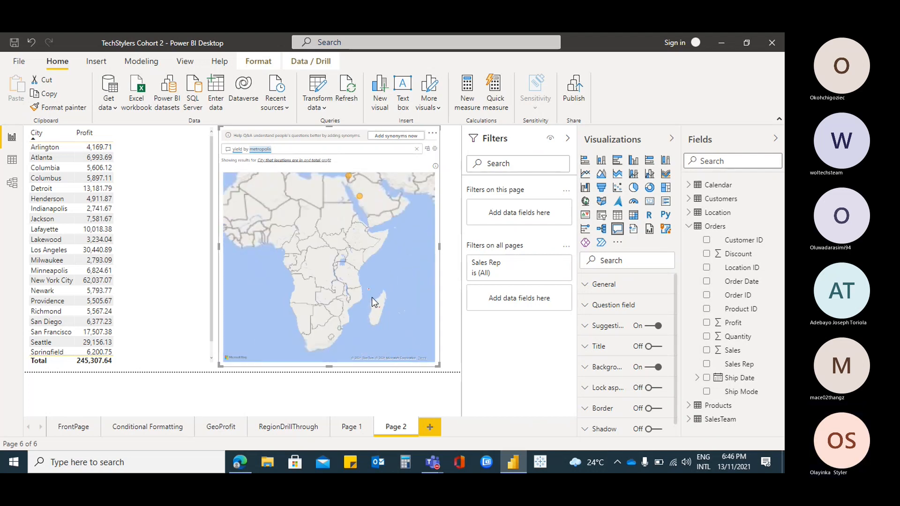
scroll(372, 297, down, 3)
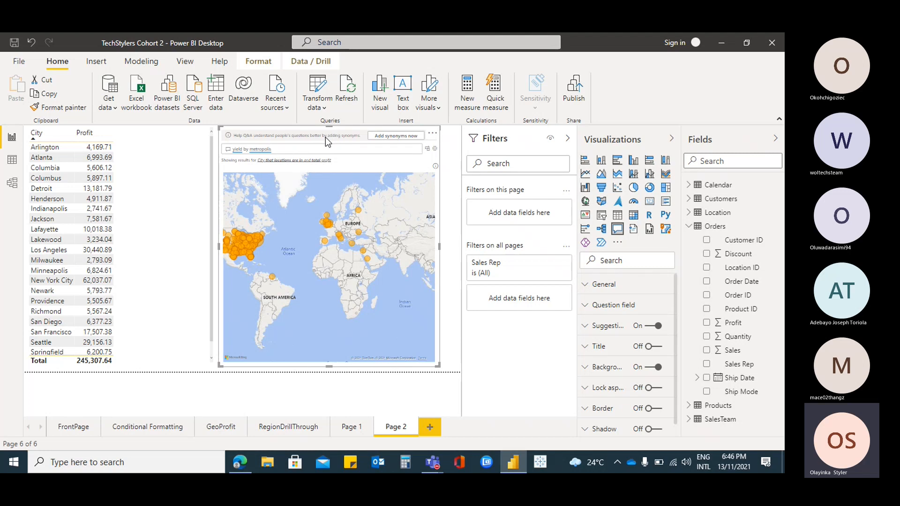
Reopen the Q&A setup from the visual and view the Review questions section
click(403, 139)
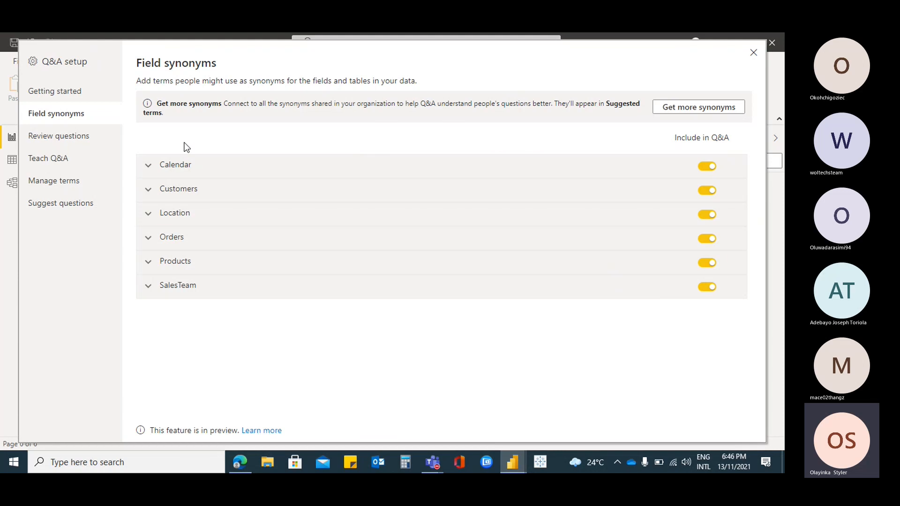
click(65, 147)
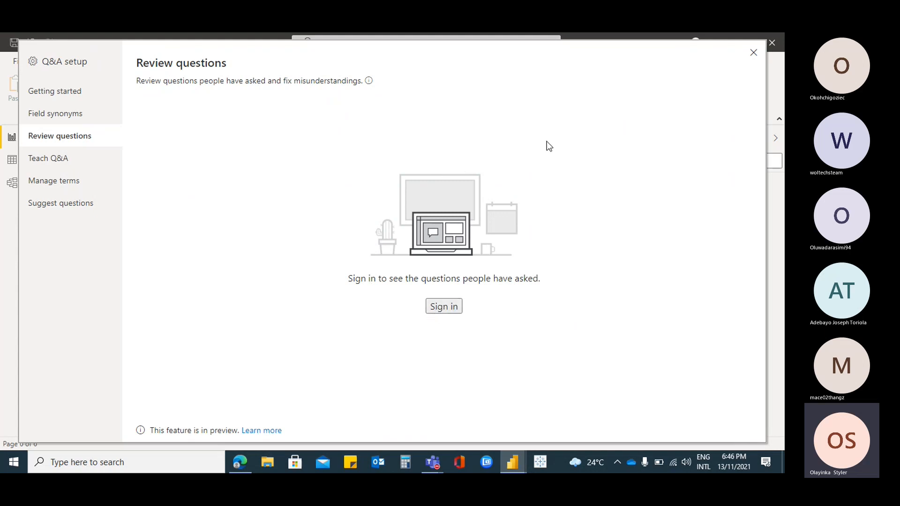
Switch to the Microsoft Teams meeting window to check the participants and return to the Q&A setup
mouse_move(432, 461)
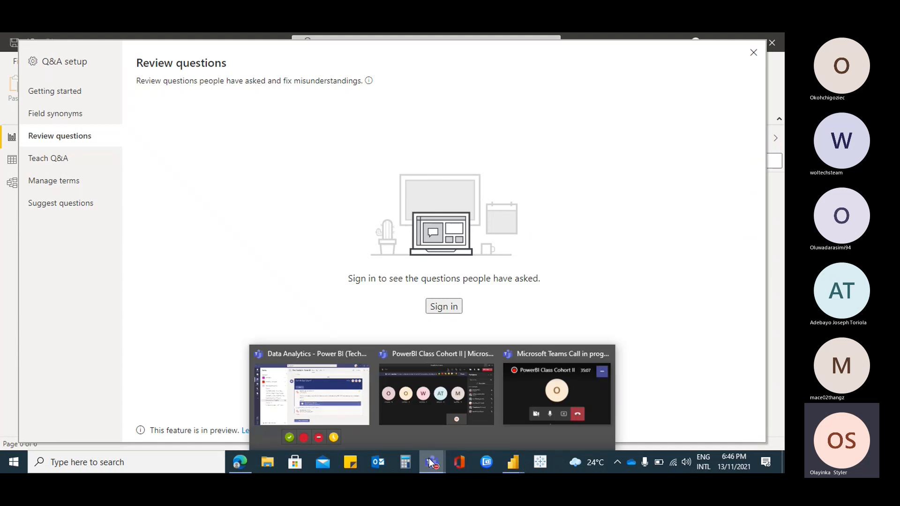
click(468, 392)
click(357, 313)
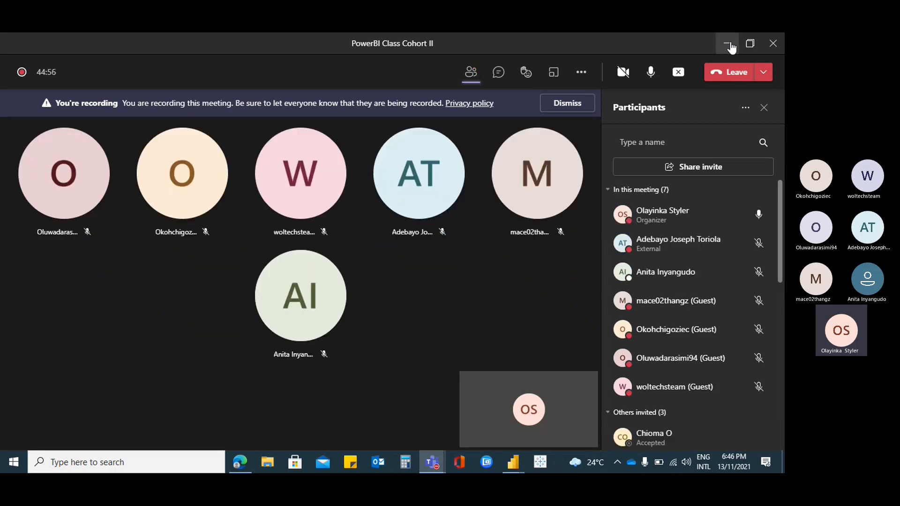
click(729, 45)
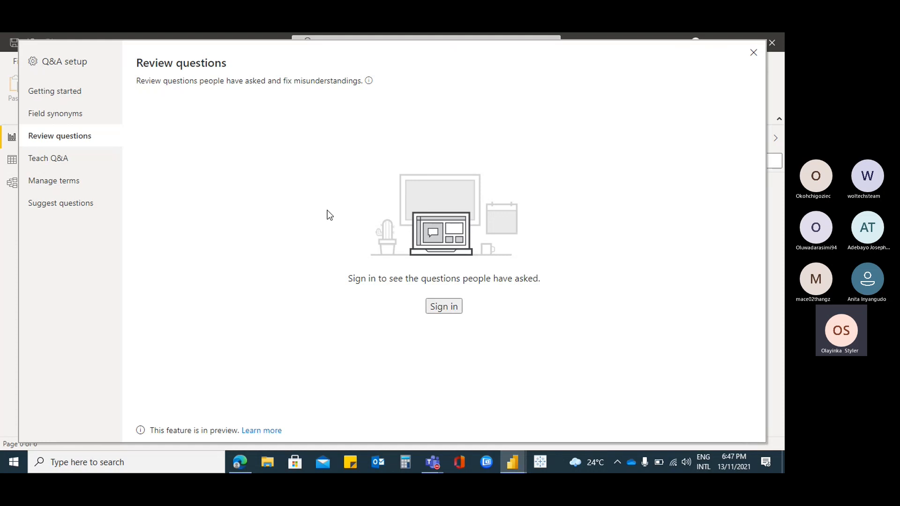
View the Teach Q&A, Manage terms and Suggest questions sections, and close the Q&A setup
click(70, 160)
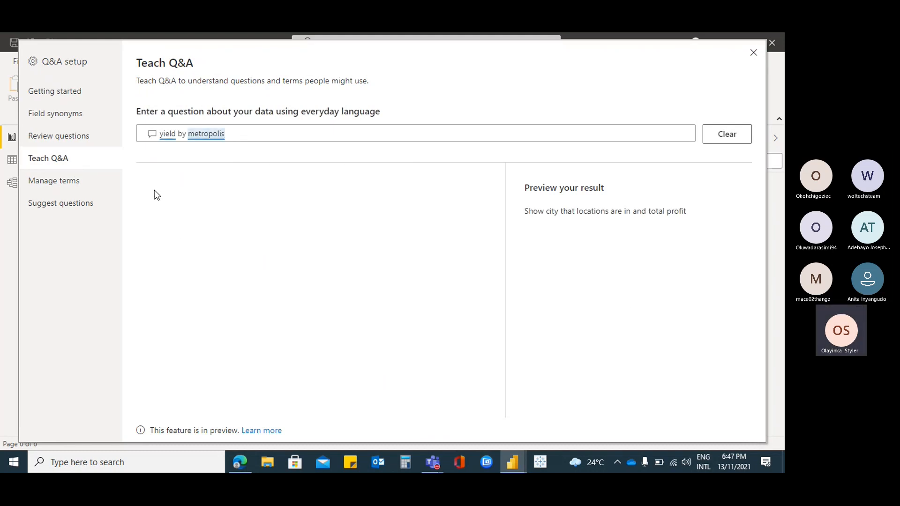
click(88, 183)
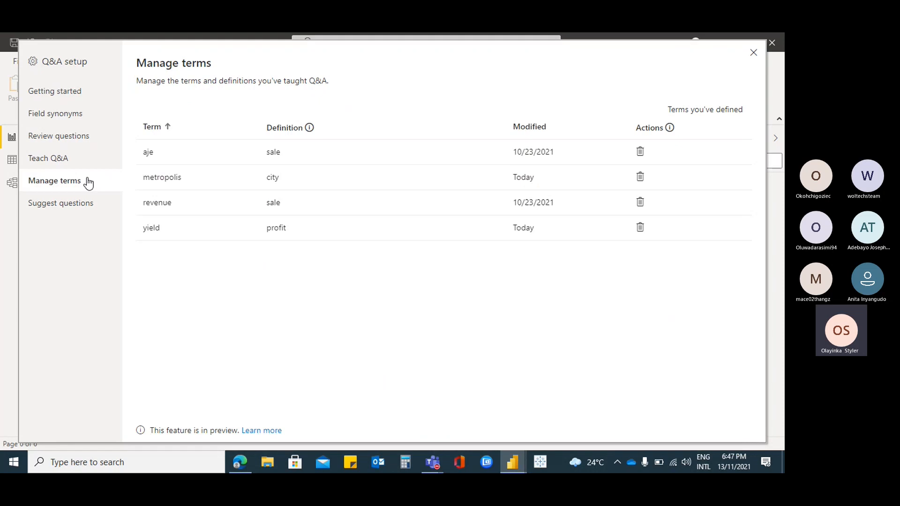
click(54, 210)
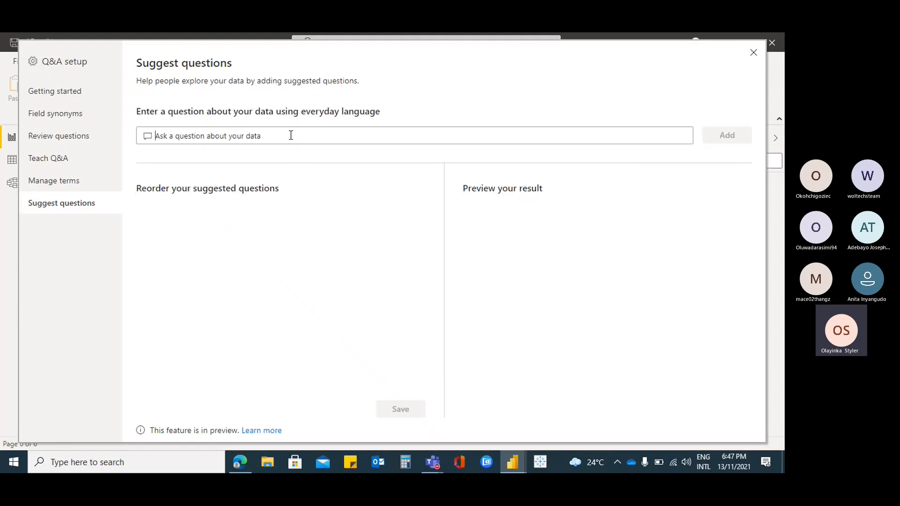
click(753, 53)
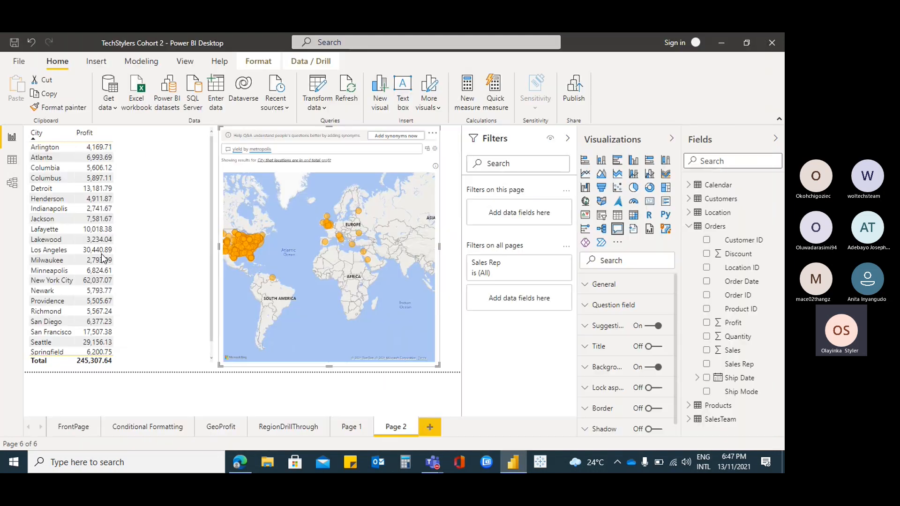
Remove the Q&A visual from Page 2
click(433, 136)
click(436, 158)
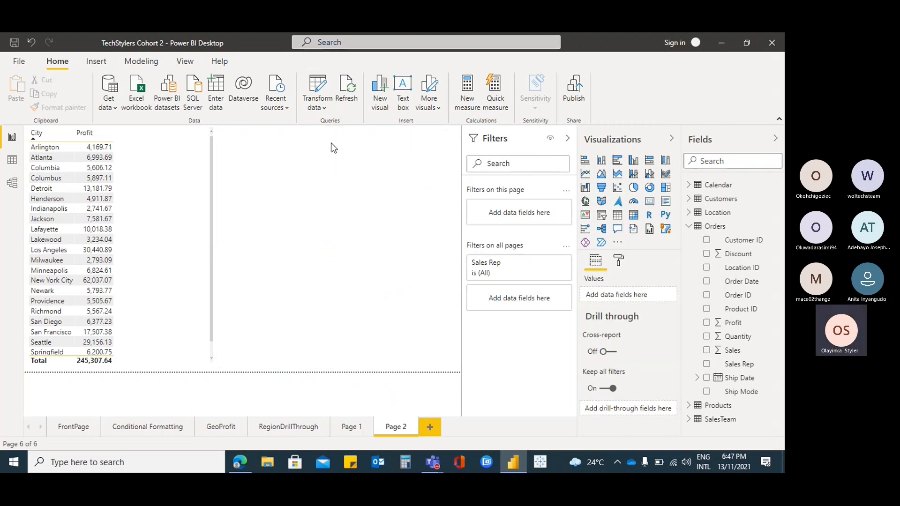
Insert a new Q&A visual on Page 2 beside the profit-by-city table
click(618, 230)
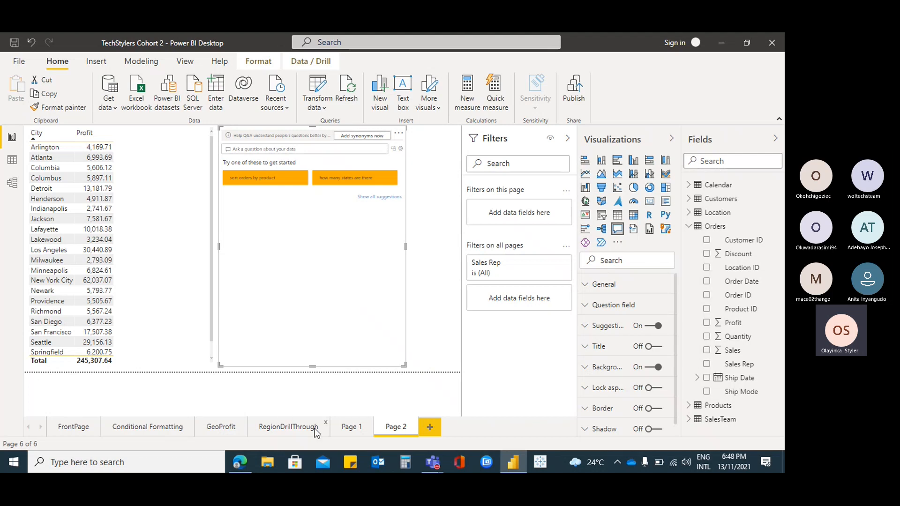
Select the quantity and profit by month line chart on FrontPage and open its analytics options
click(75, 428)
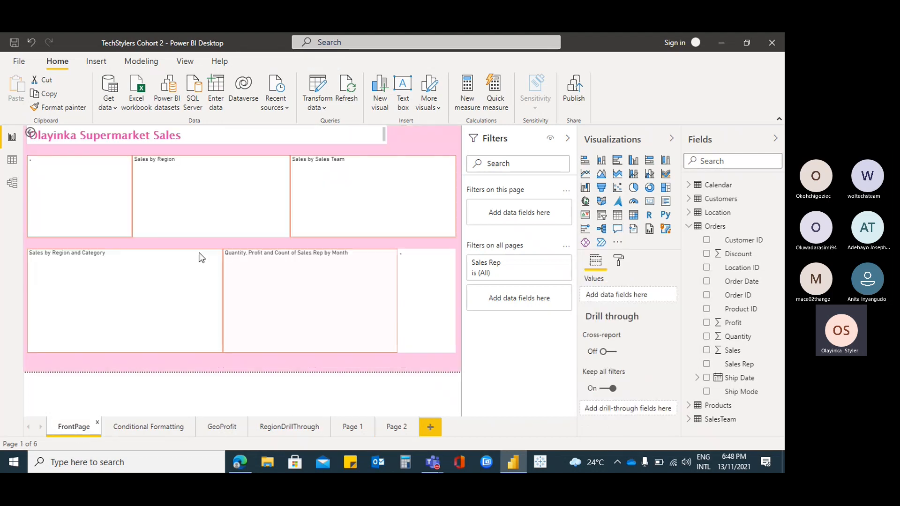
click(384, 261)
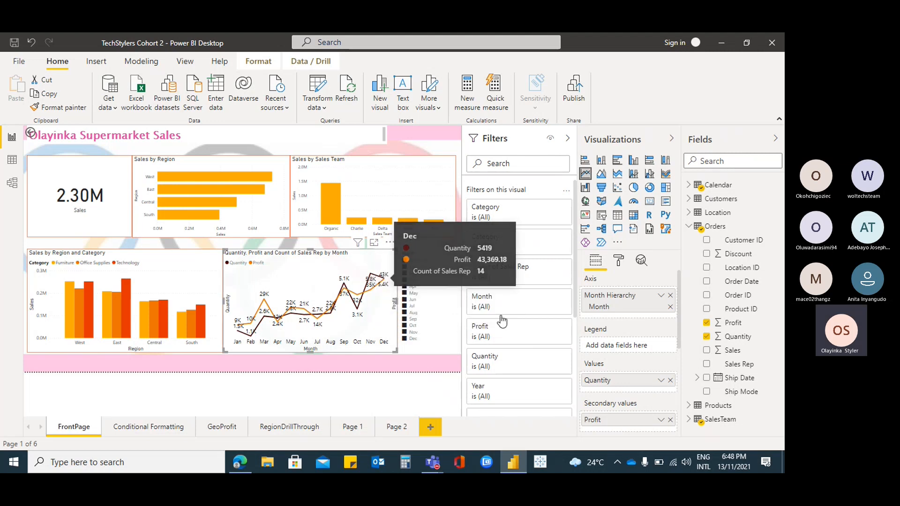
scroll(676, 392, down, 2)
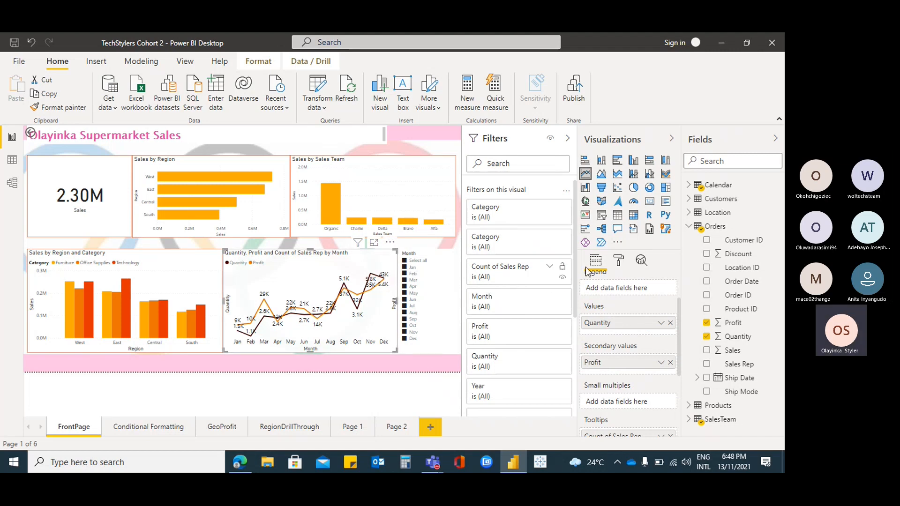
click(619, 263)
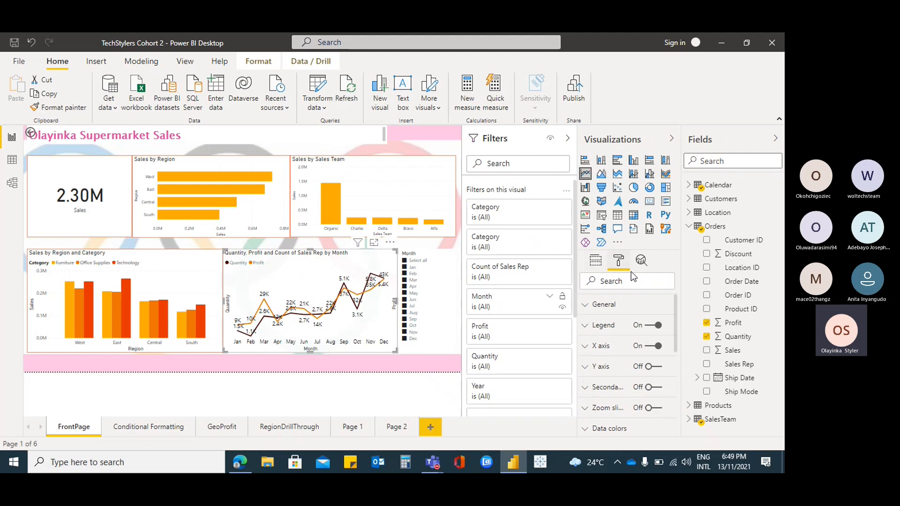
click(642, 262)
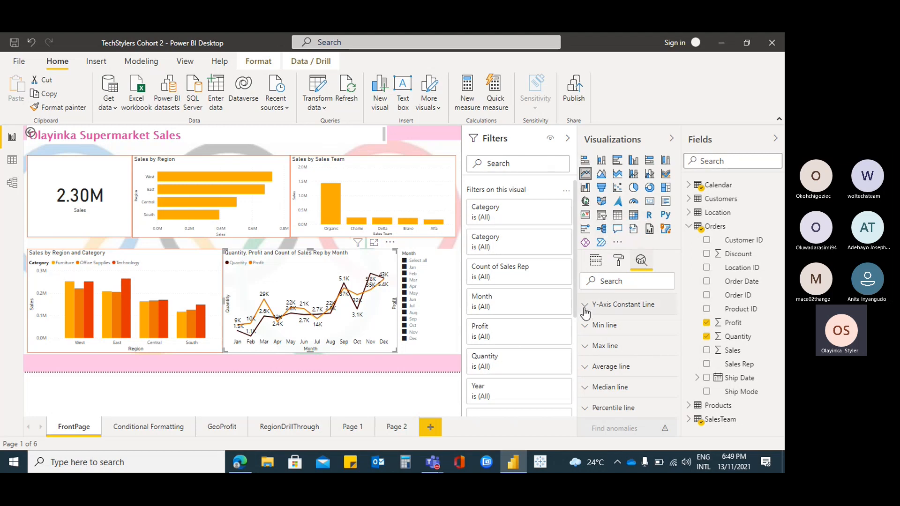
Add a min line to the line chart with Quantity as its measure
click(586, 328)
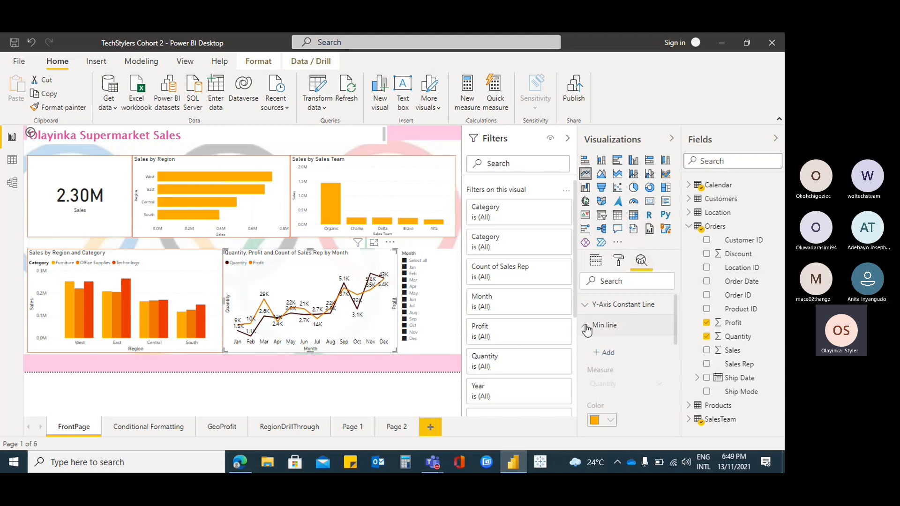
click(608, 353)
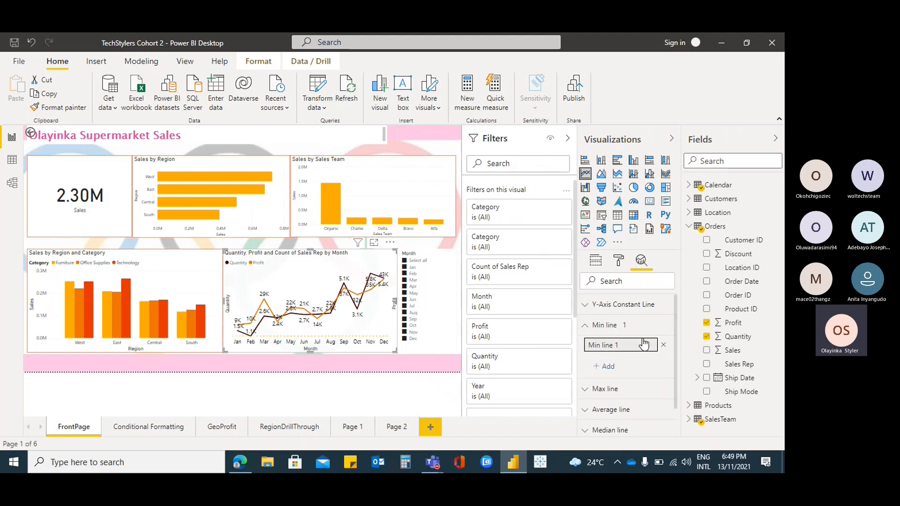
click(638, 351)
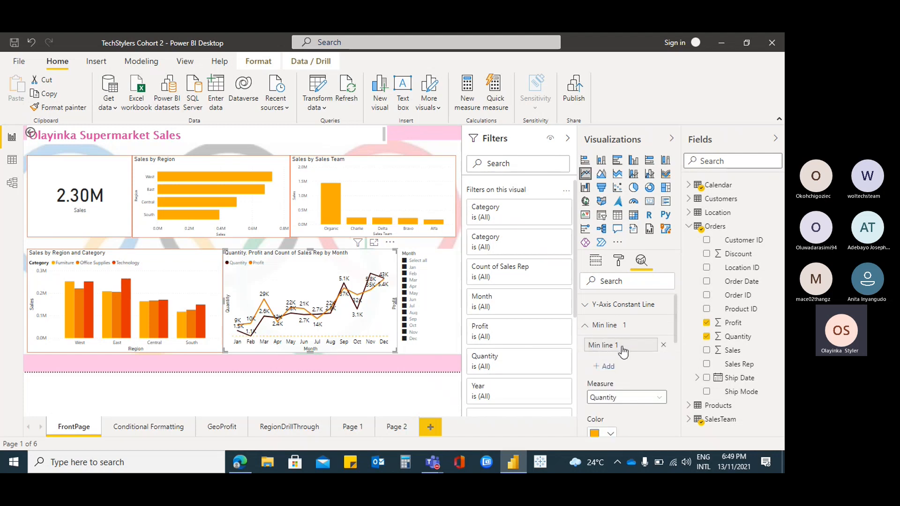
click(660, 401)
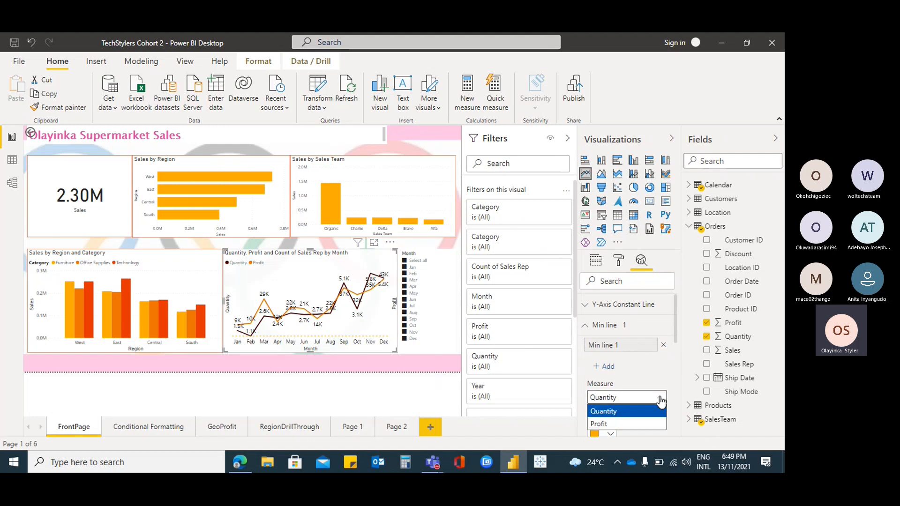
click(653, 399)
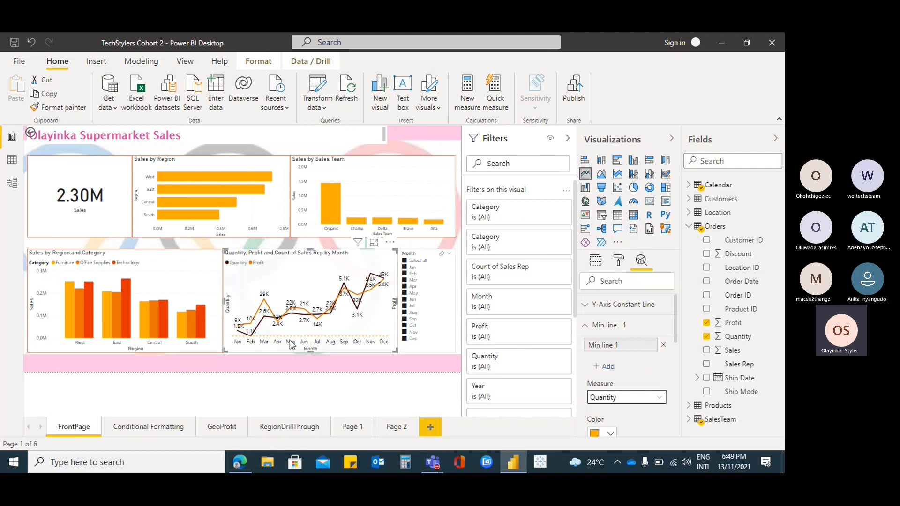
mouse_move(253, 342)
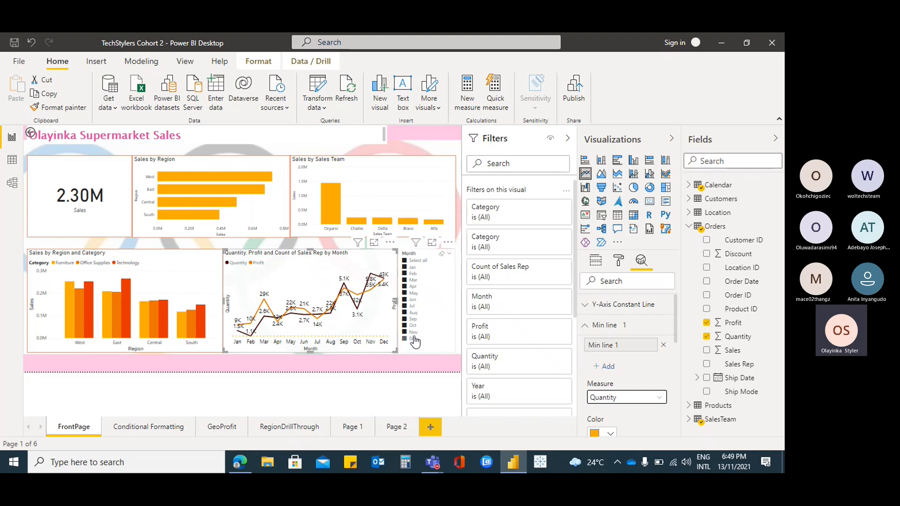
Set the min line's measure to Profit and collapse the min line settings
click(661, 398)
click(633, 423)
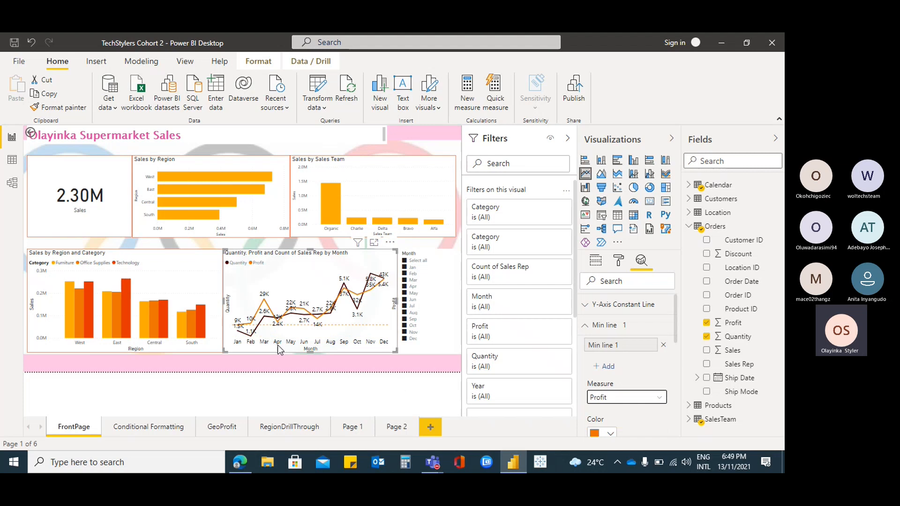
mouse_move(252, 327)
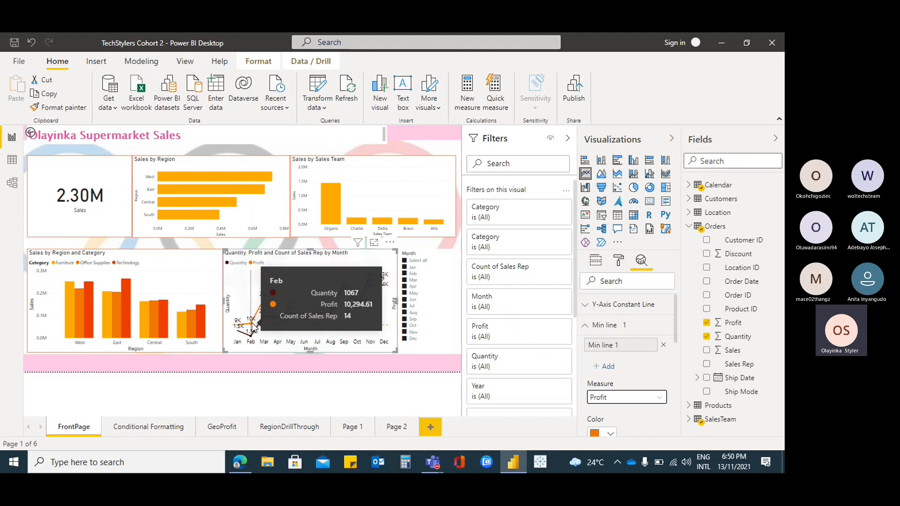
click(663, 399)
click(586, 328)
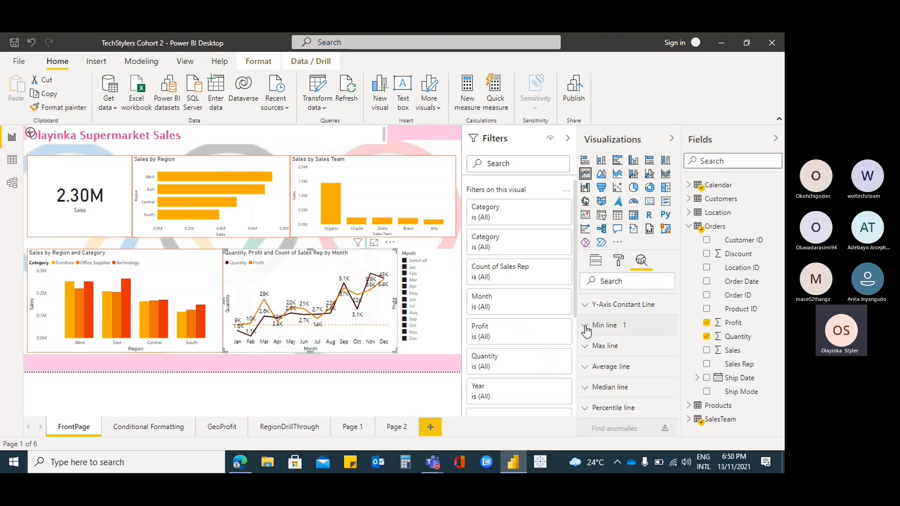
Add an average line for Quantity to the line chart and colour it dark orange-red
click(584, 371)
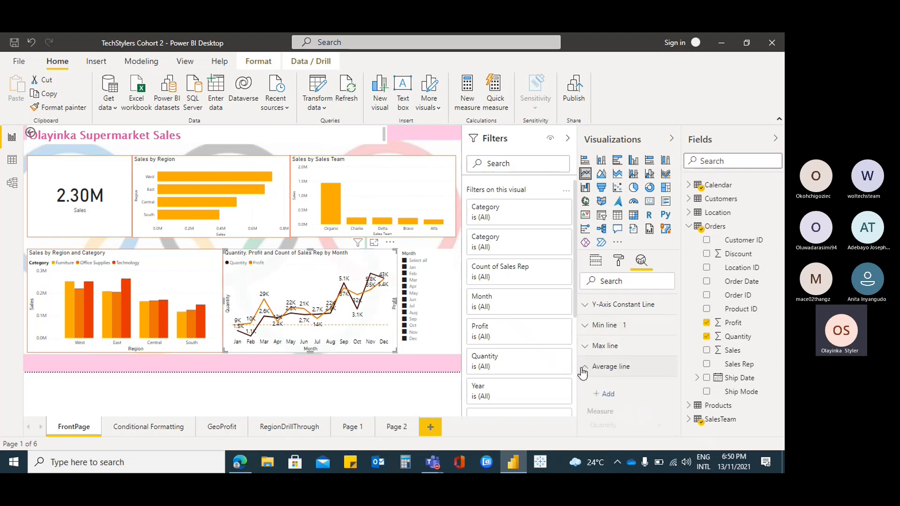
click(607, 393)
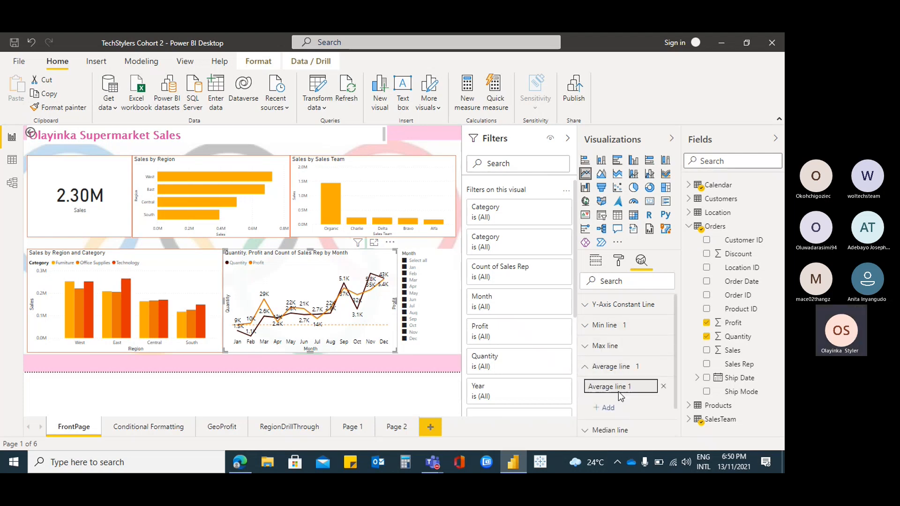
click(644, 393)
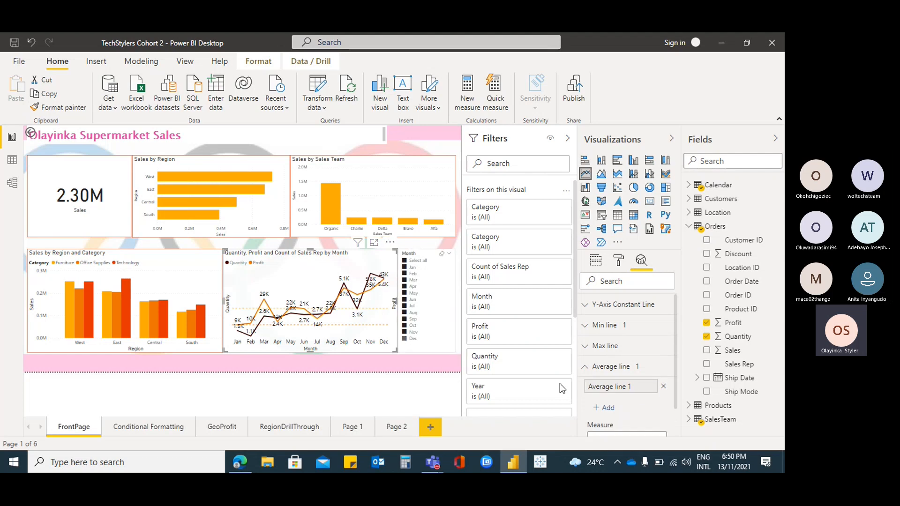
scroll(650, 389, down, 3)
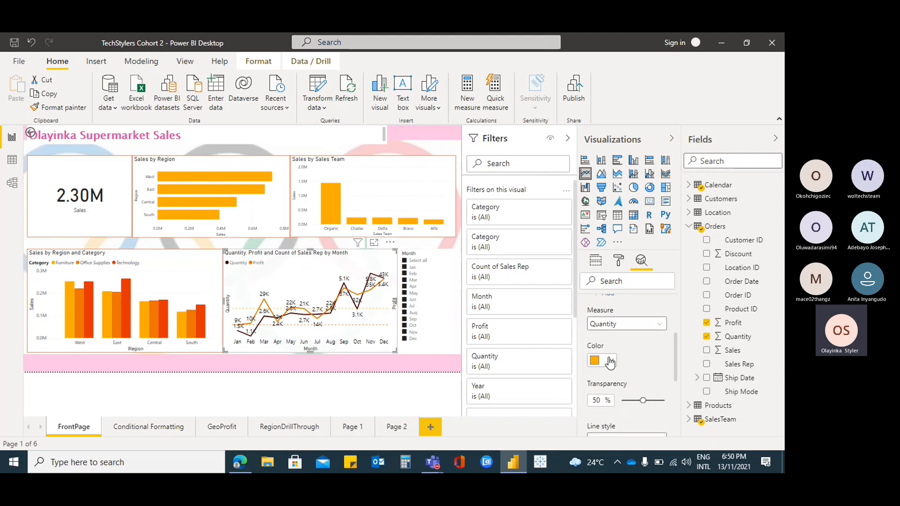
click(611, 361)
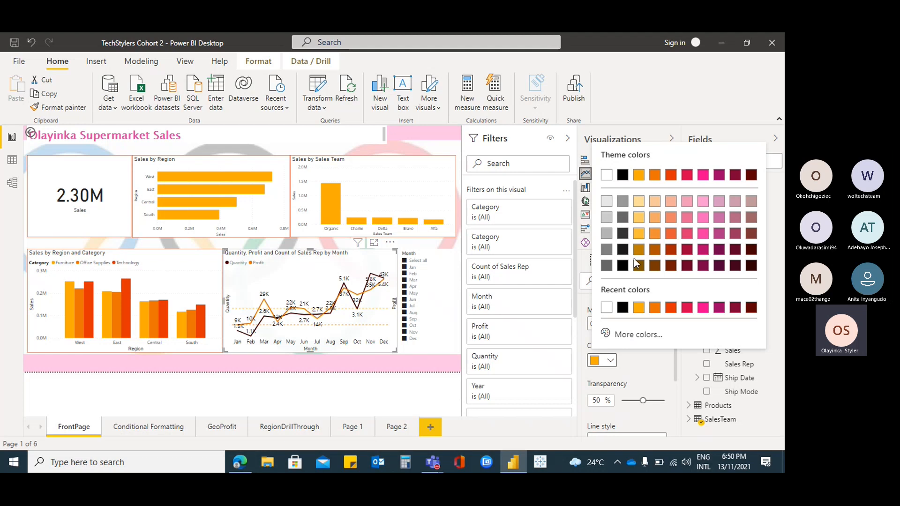
click(671, 250)
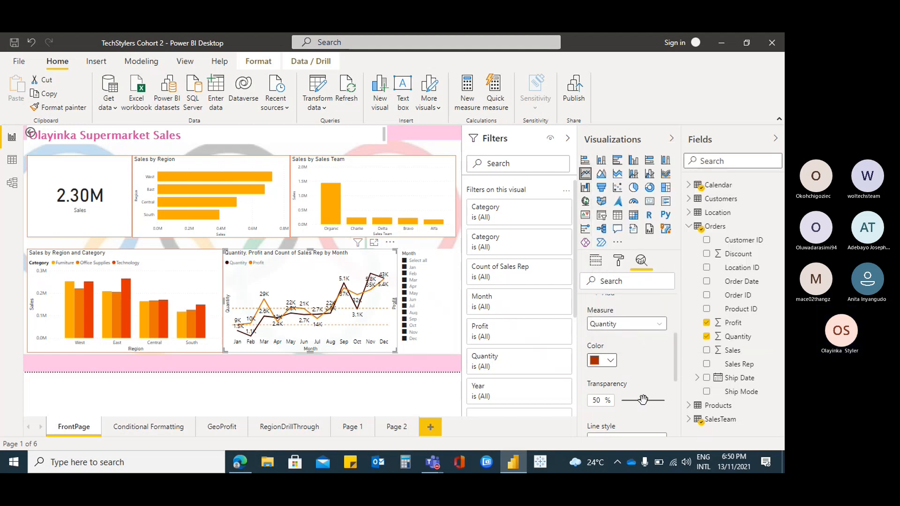
Try the Solid line style on the average line, set it back to Dashed and collapse its settings
scroll(645, 398, down, 2)
click(658, 382)
click(622, 413)
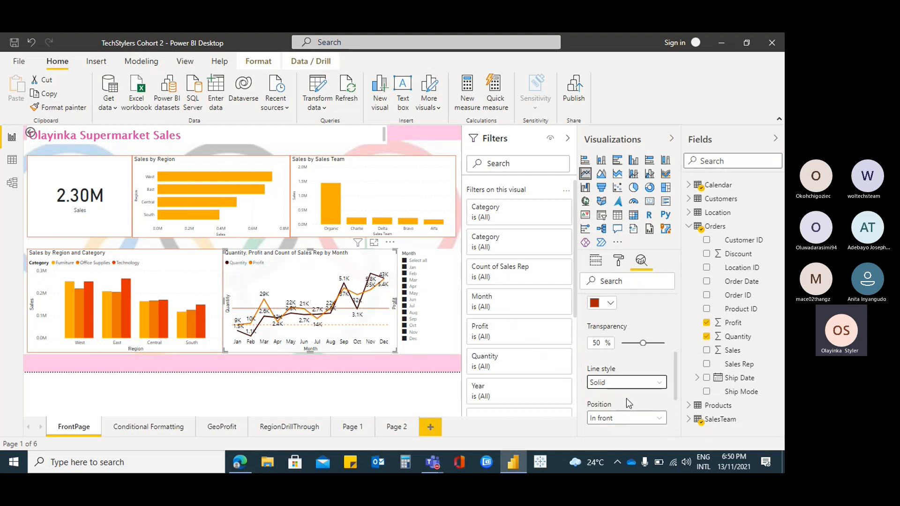
click(660, 384)
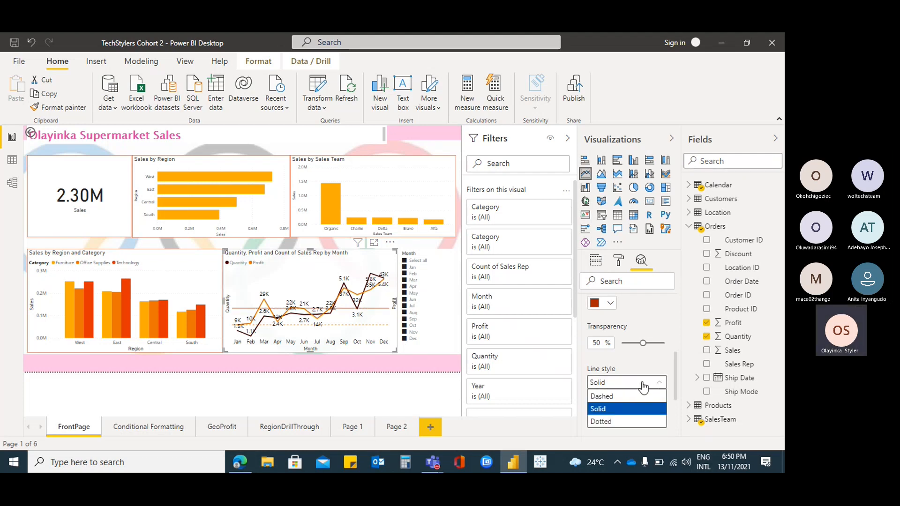
scroll(643, 388, up, 2)
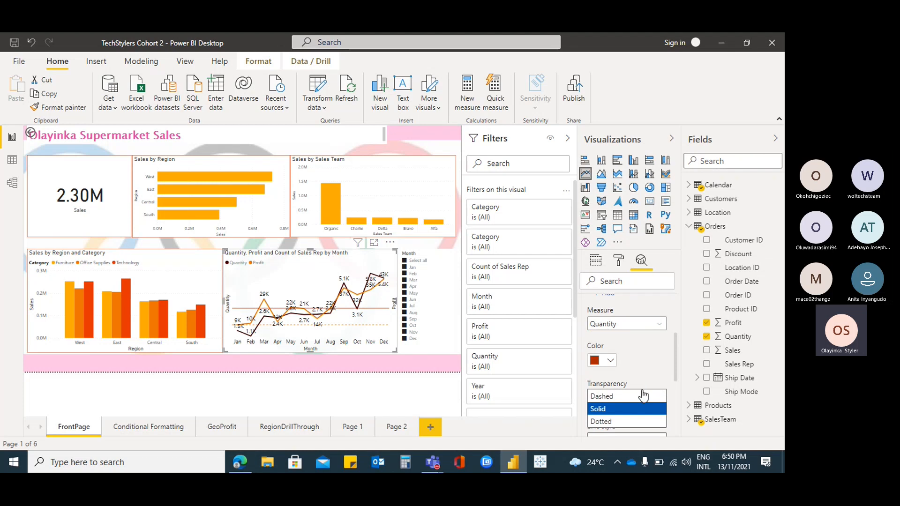
click(641, 396)
scroll(642, 373, down, 6)
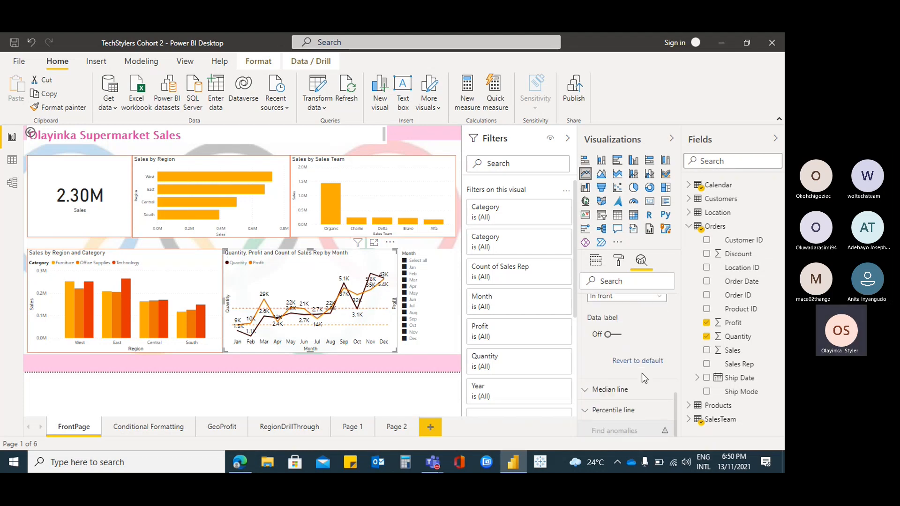
scroll(641, 372, up, 5)
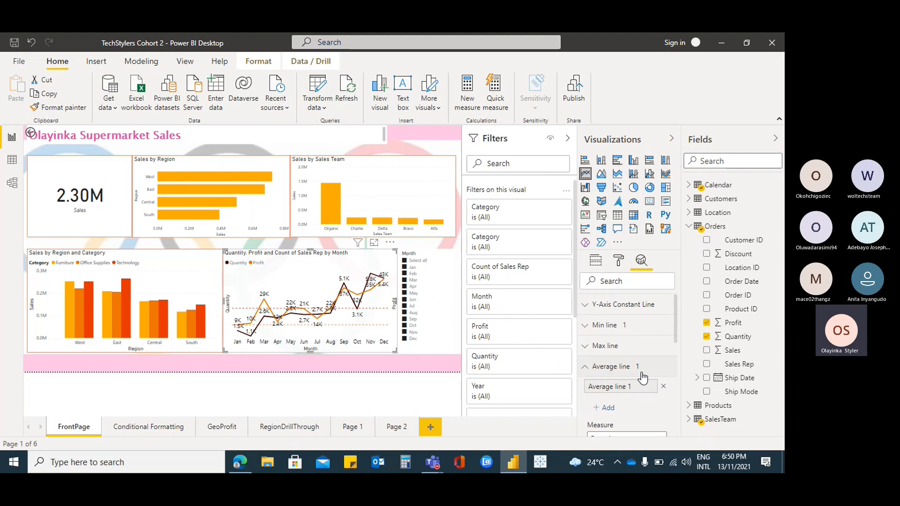
click(586, 368)
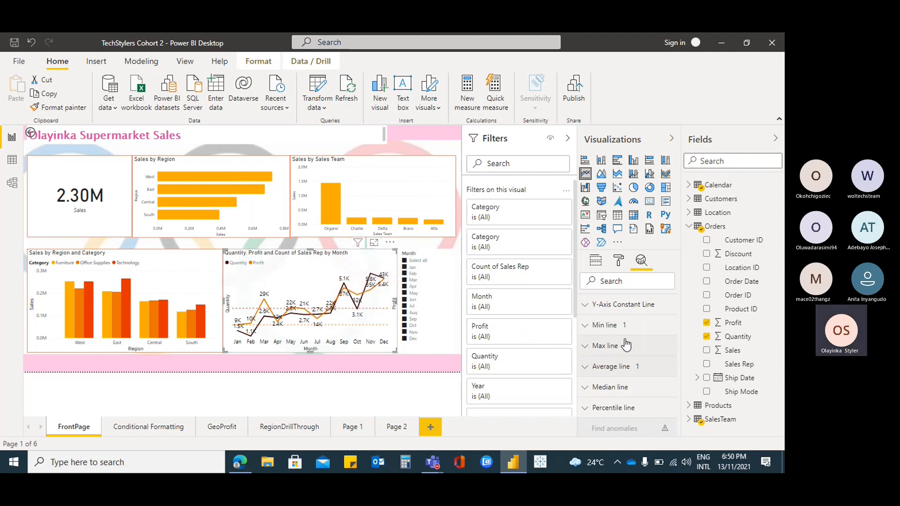
View the Y-Axis Constant Line and Max line options of the line chart
click(585, 305)
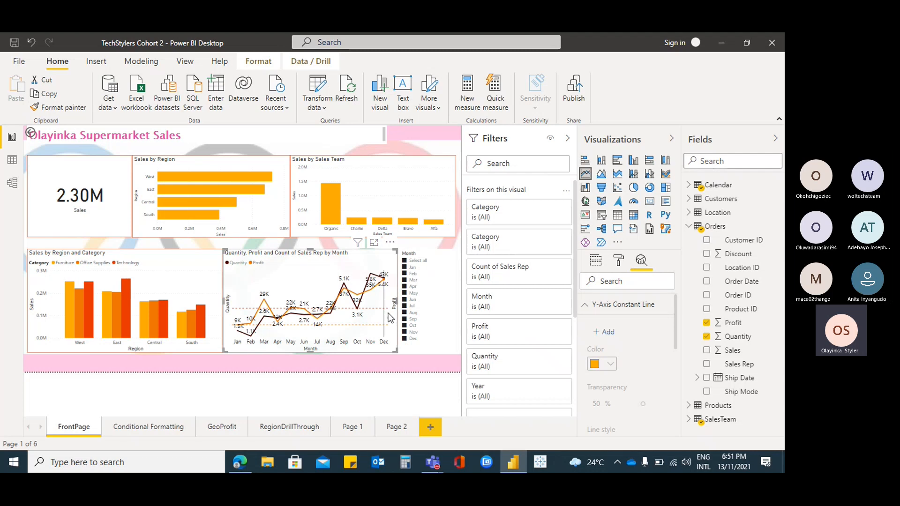
click(597, 305)
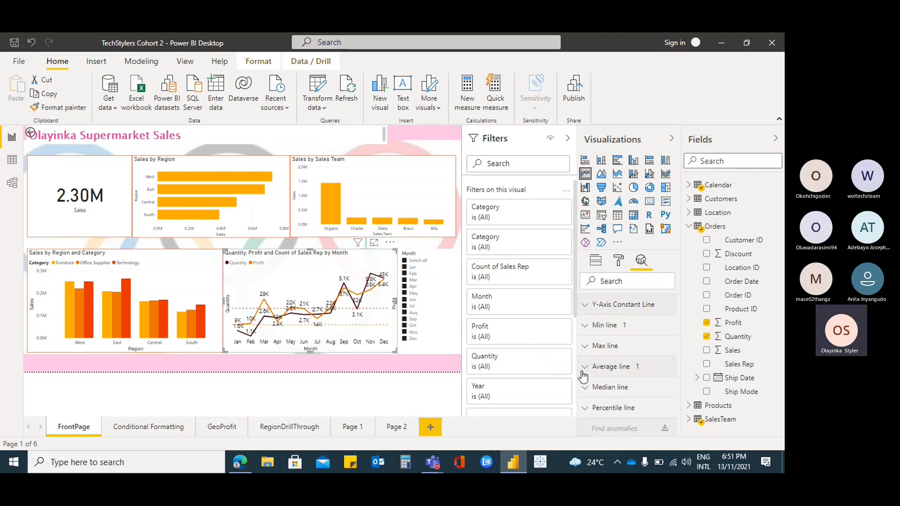
click(585, 347)
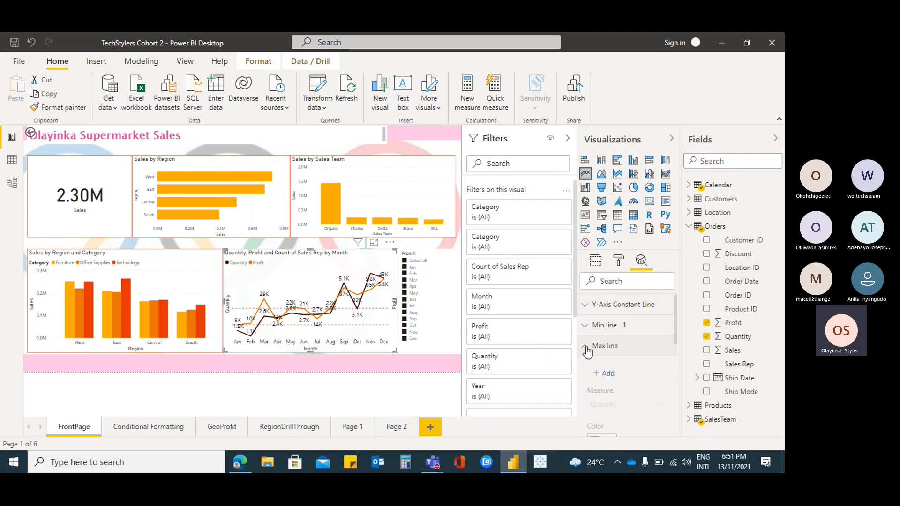
click(586, 347)
Delete the min line and the average line from the line chart
click(595, 326)
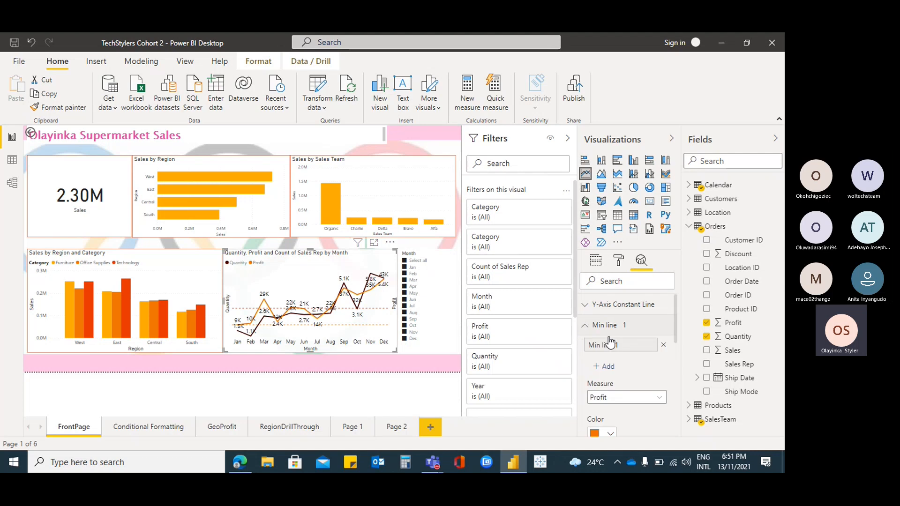
click(663, 345)
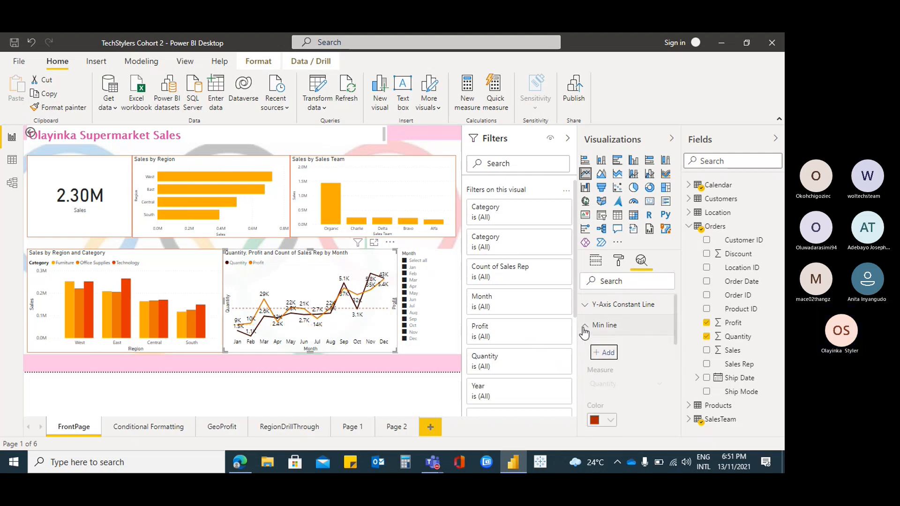
click(584, 329)
click(586, 367)
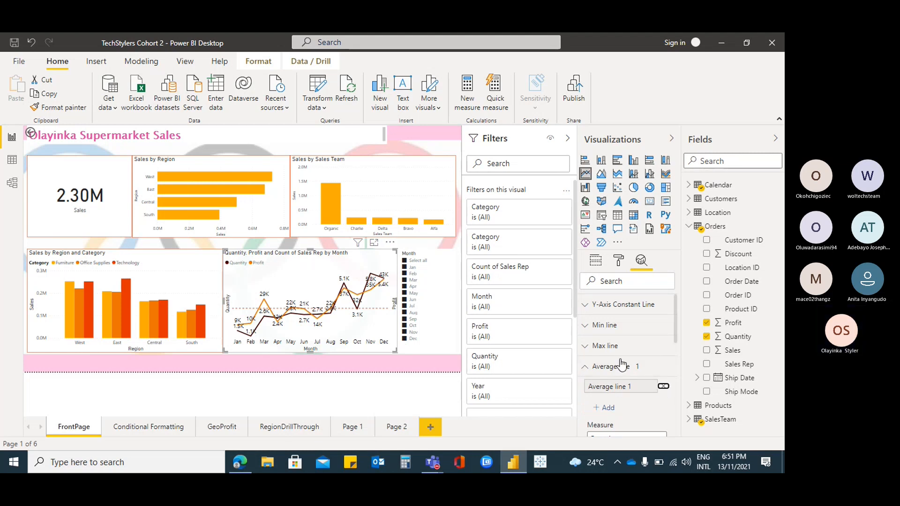
click(663, 386)
click(584, 366)
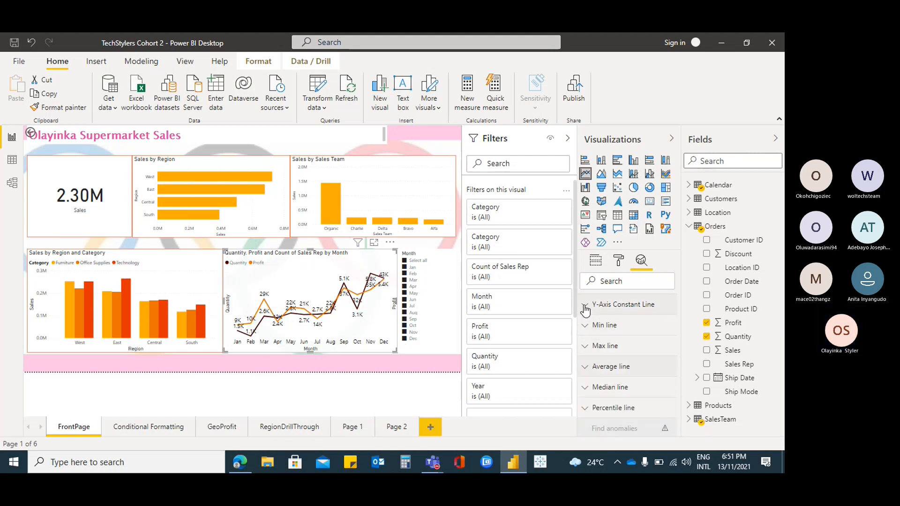
Add a Y-axis constant line to the quantity and profit by month line chart
click(584, 307)
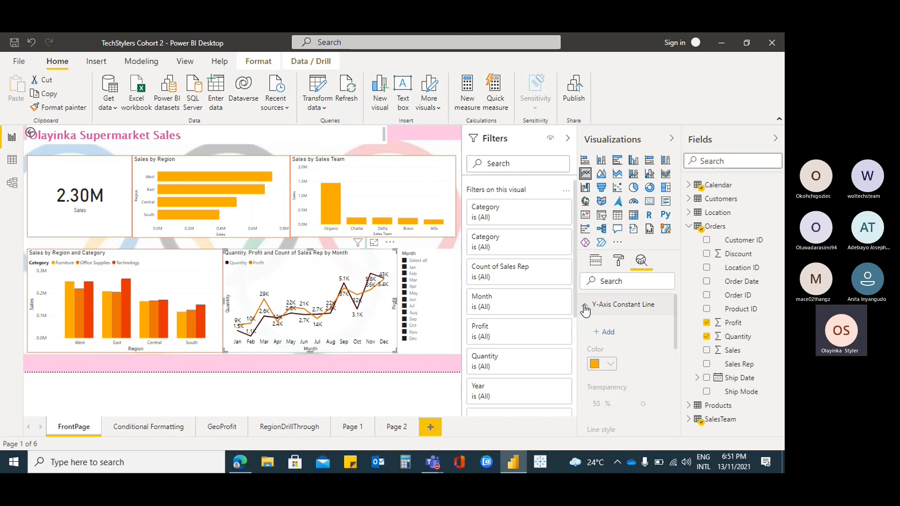
click(604, 331)
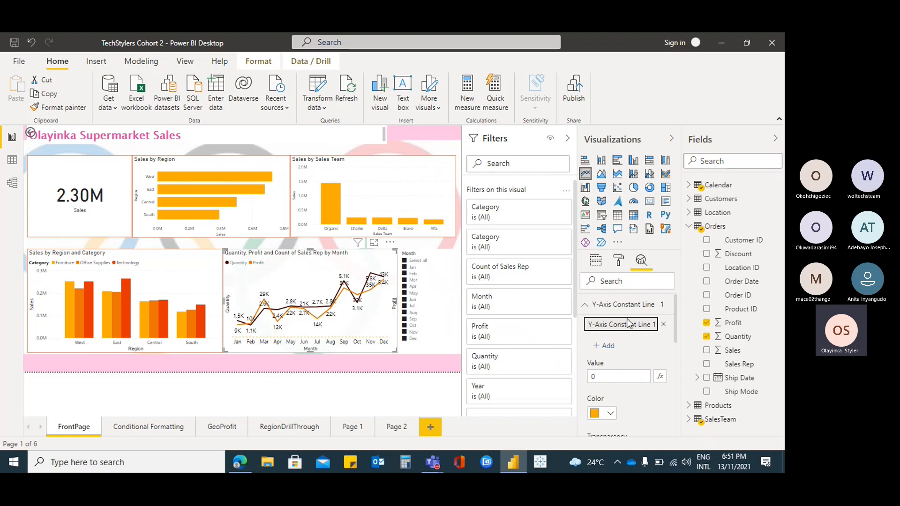
click(603, 374)
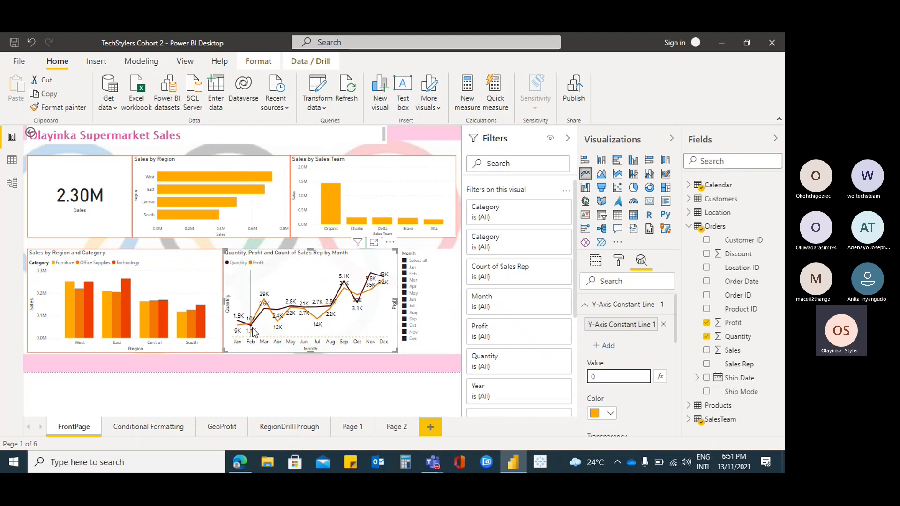
mouse_move(381, 339)
mouse_move(242, 325)
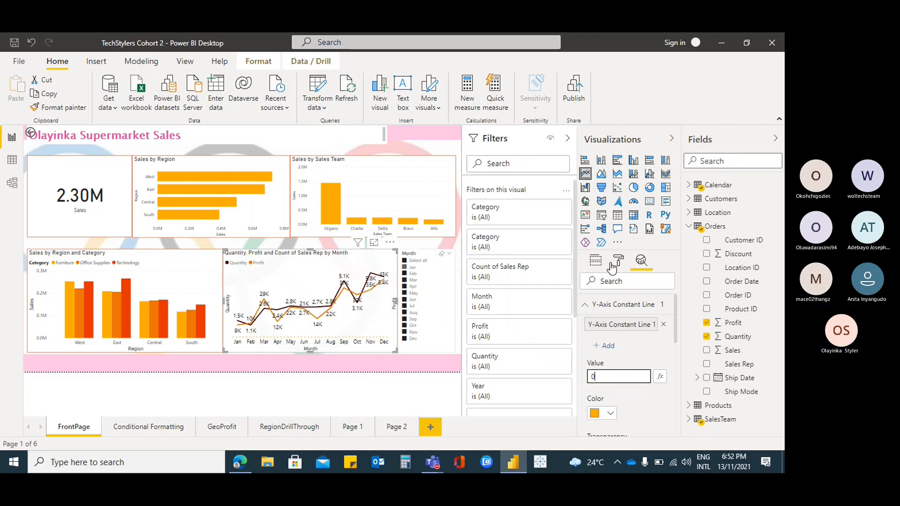
Remove Quantity from the values of the line chart
click(596, 262)
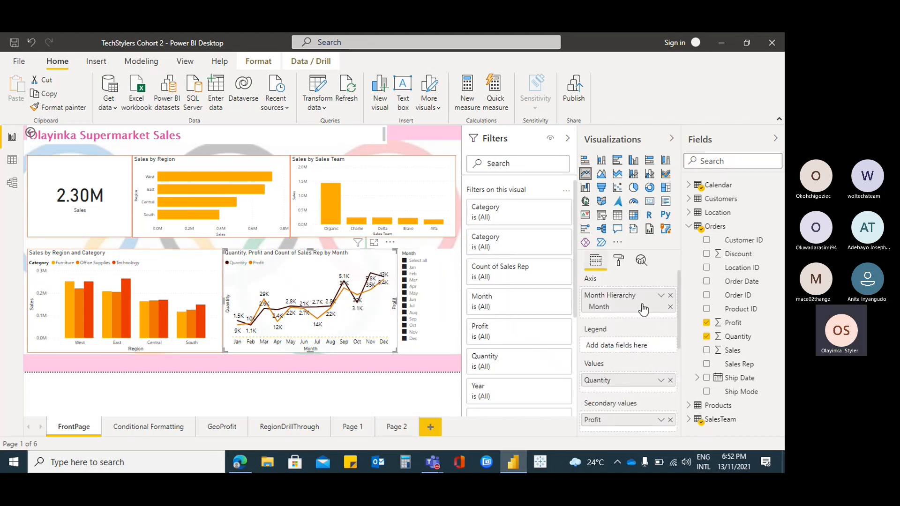
click(670, 380)
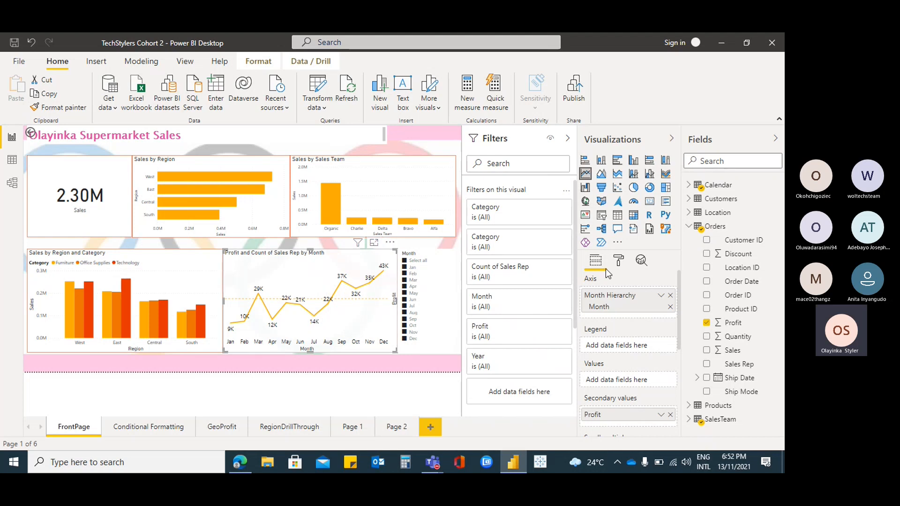
Set the Y-axis constant line's value to 20000 and review its style, position and data label options
click(619, 263)
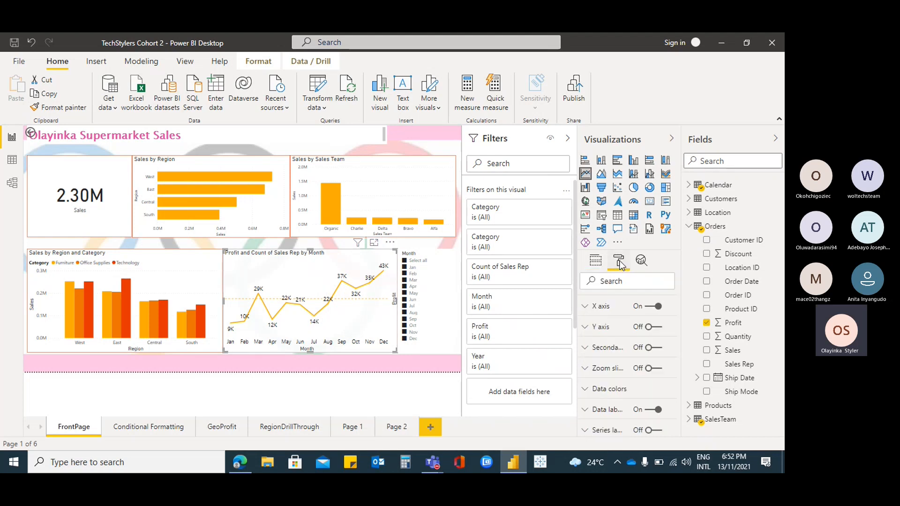
click(644, 263)
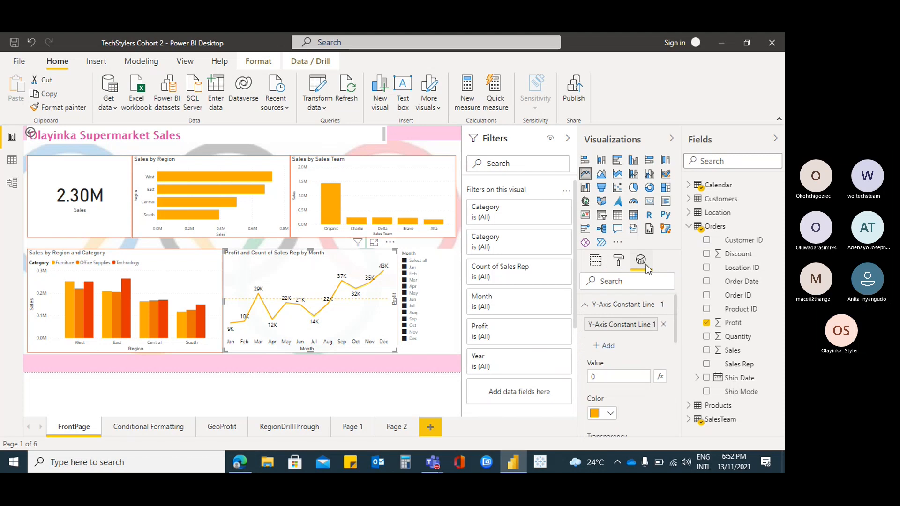
click(613, 377)
drag(614, 376, 567, 377)
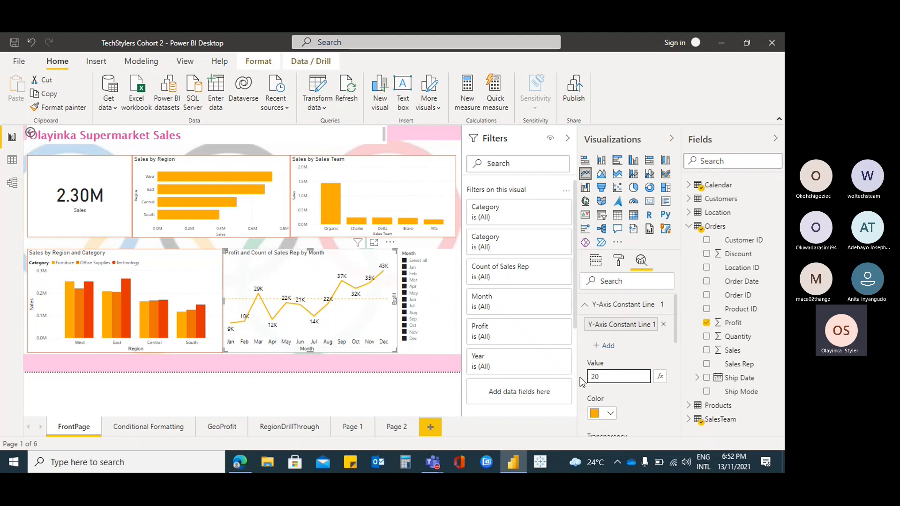
text(20000)
click(630, 356)
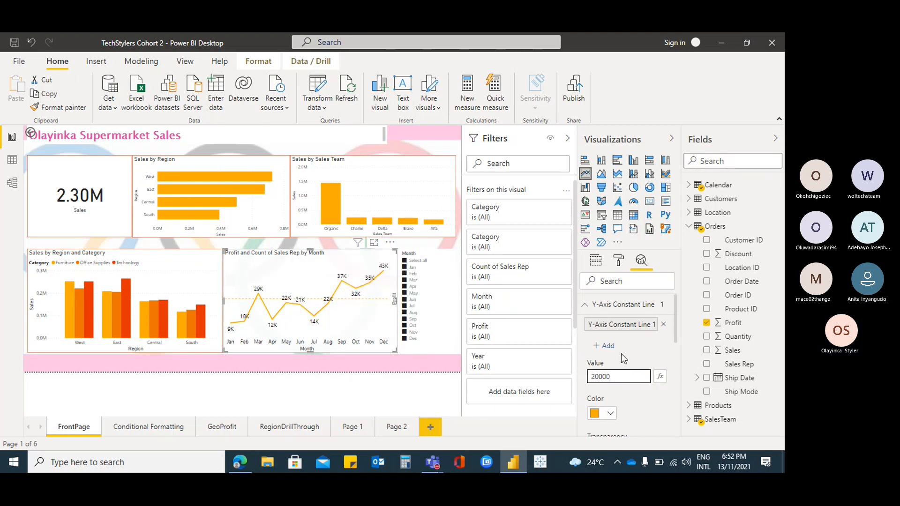
scroll(633, 393, down, 6)
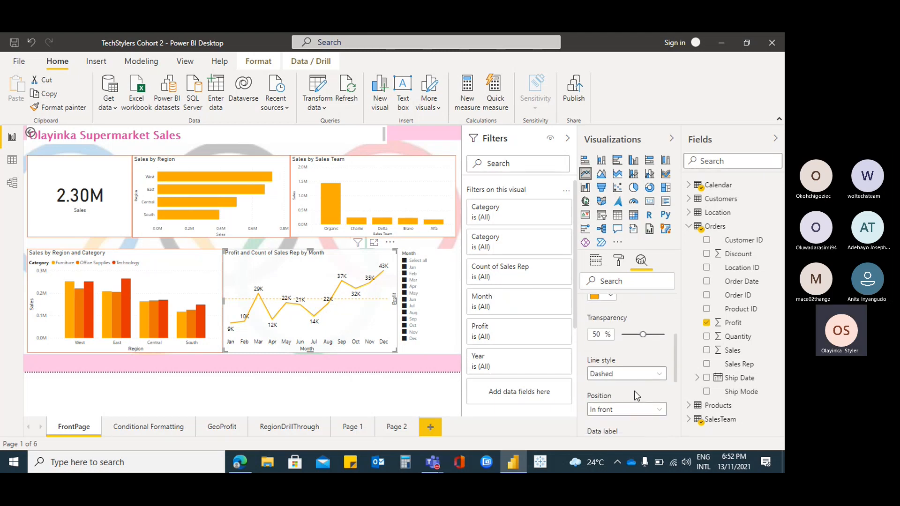
scroll(635, 396, up, 5)
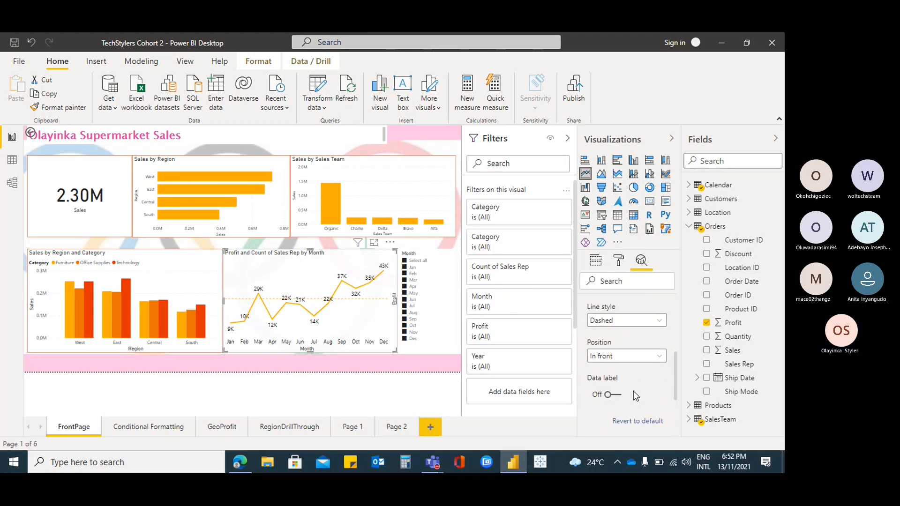
scroll(633, 396, up, 1)
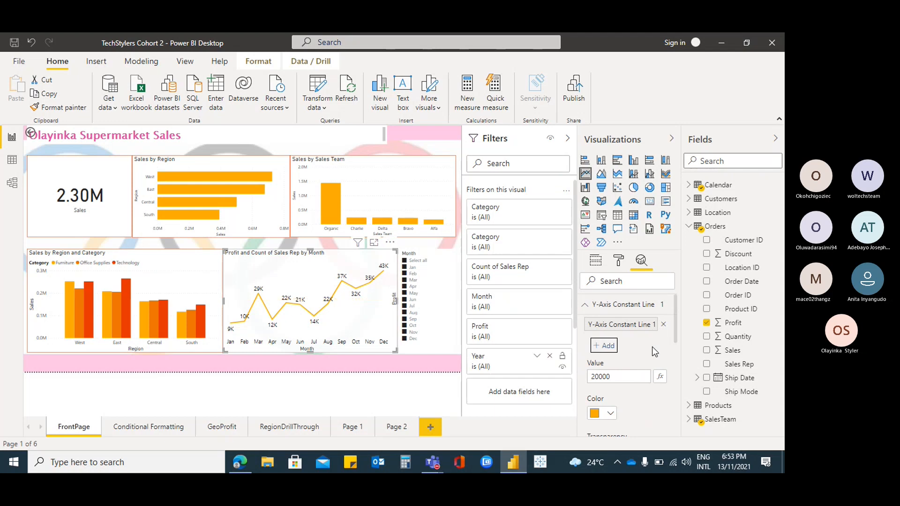
Delete the existing Y-axis constant line, add a new one and collapse its settings
click(663, 325)
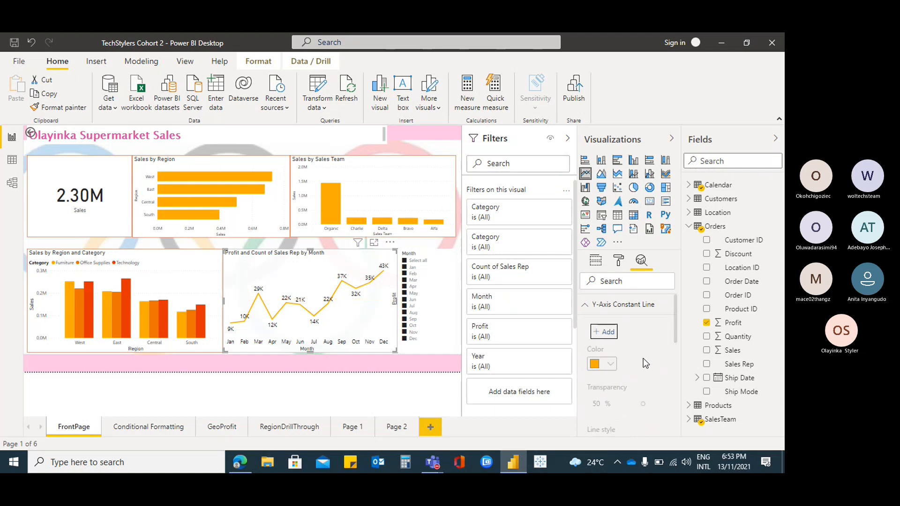
click(605, 332)
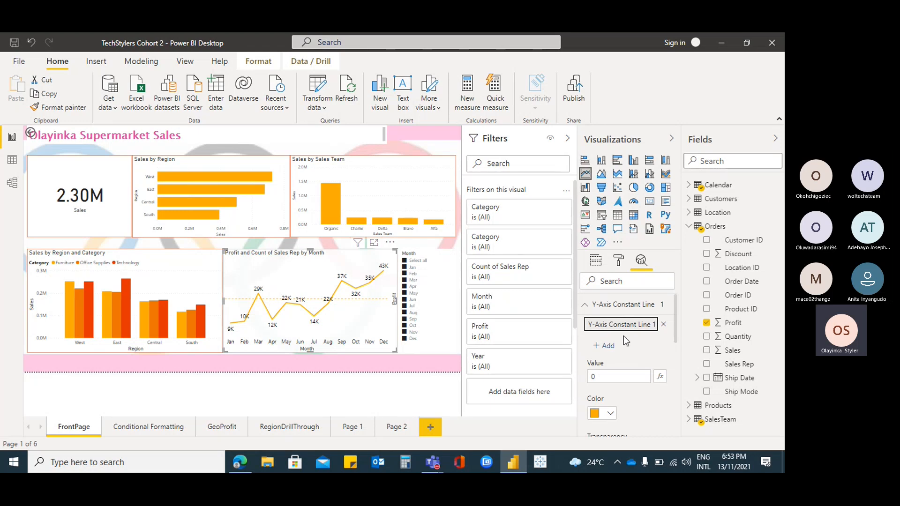
click(584, 305)
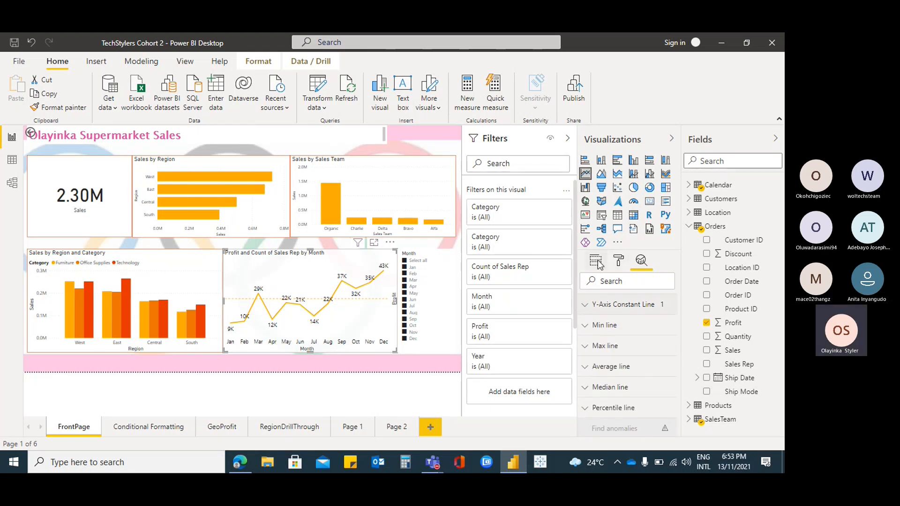
Move Profit from the secondary values to the main values of the line chart
click(603, 260)
drag(637, 416, 641, 381)
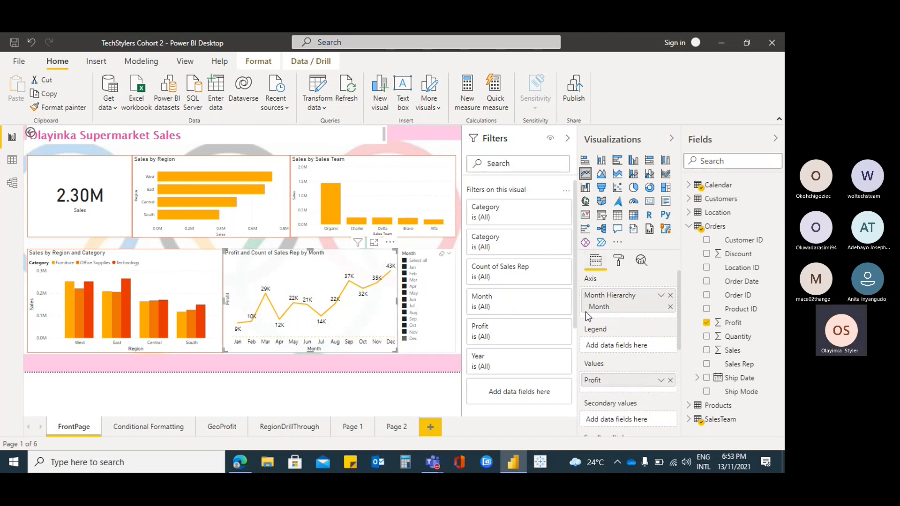
Set the new Y-axis constant line's value to 20000 and compare the monthly profits against it
click(642, 262)
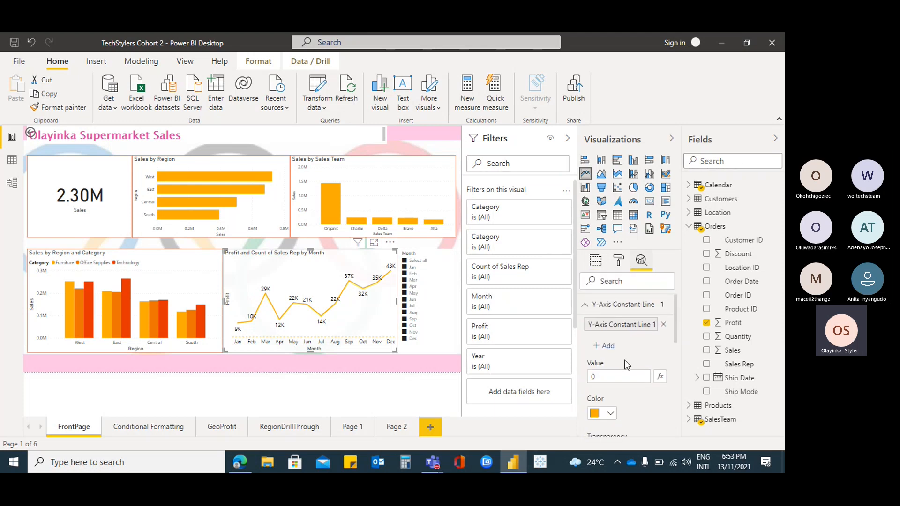
text(2)
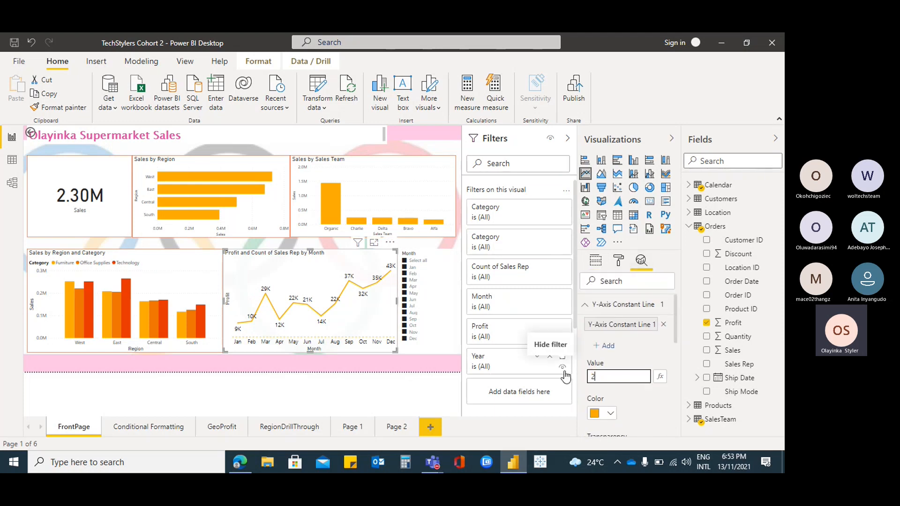
text(0000)
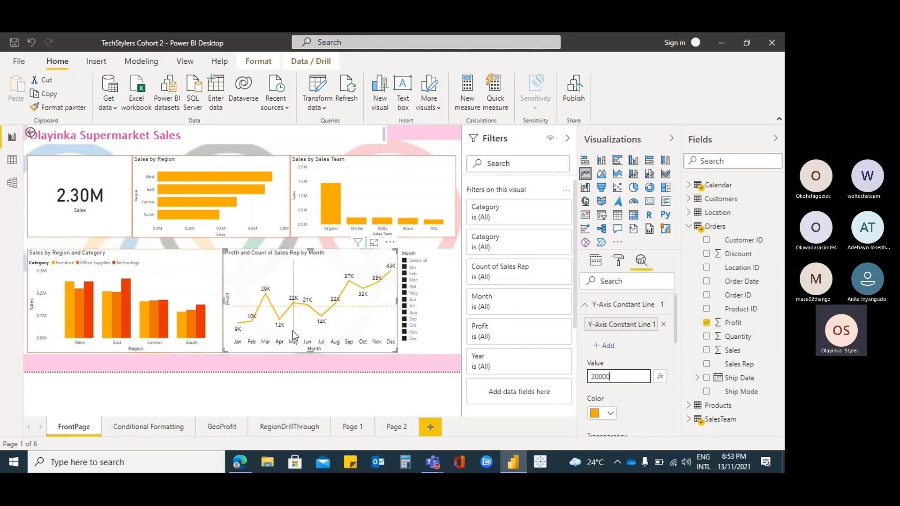
mouse_move(314, 334)
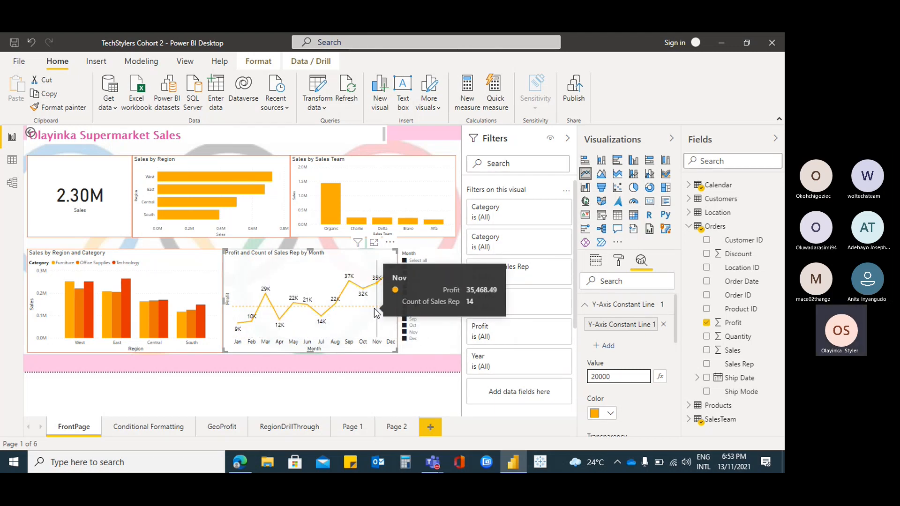
click(617, 373)
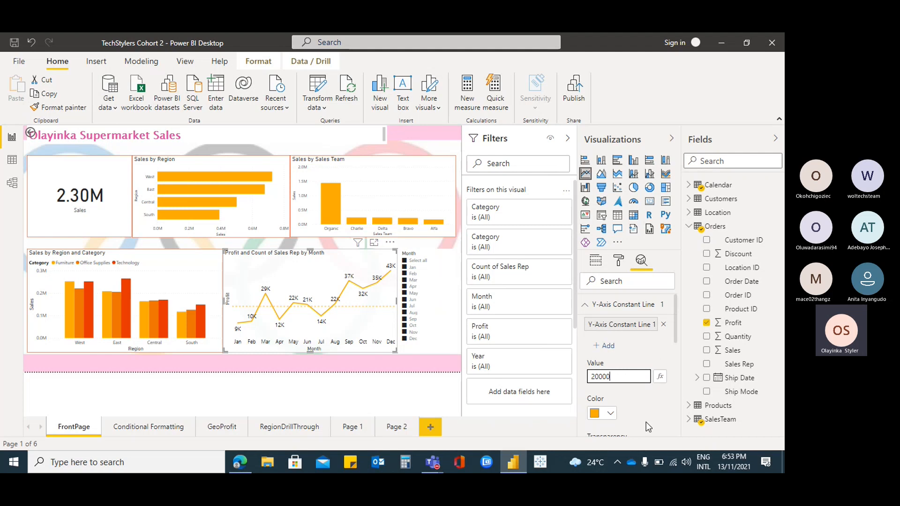
Try the Solid line style on the constant line and set it to Dotted
scroll(648, 406, down, 2)
scroll(650, 406, down, 2)
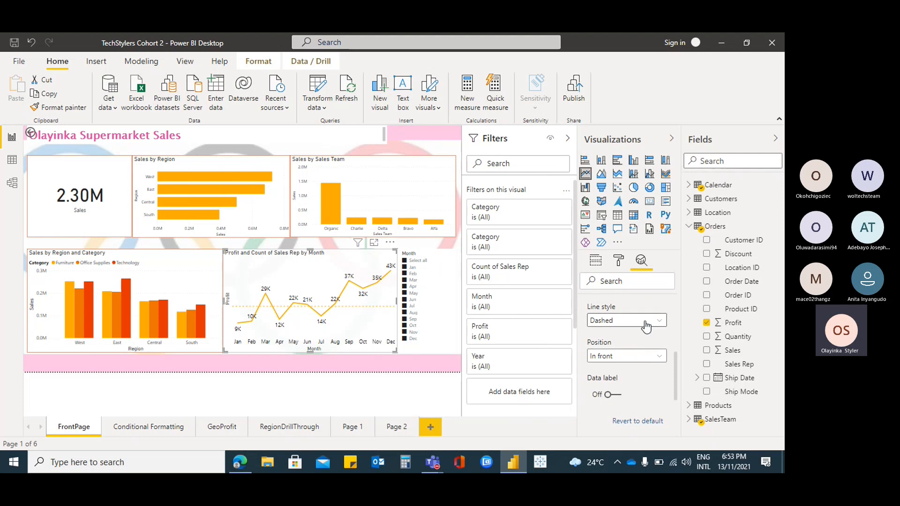
click(645, 327)
click(602, 346)
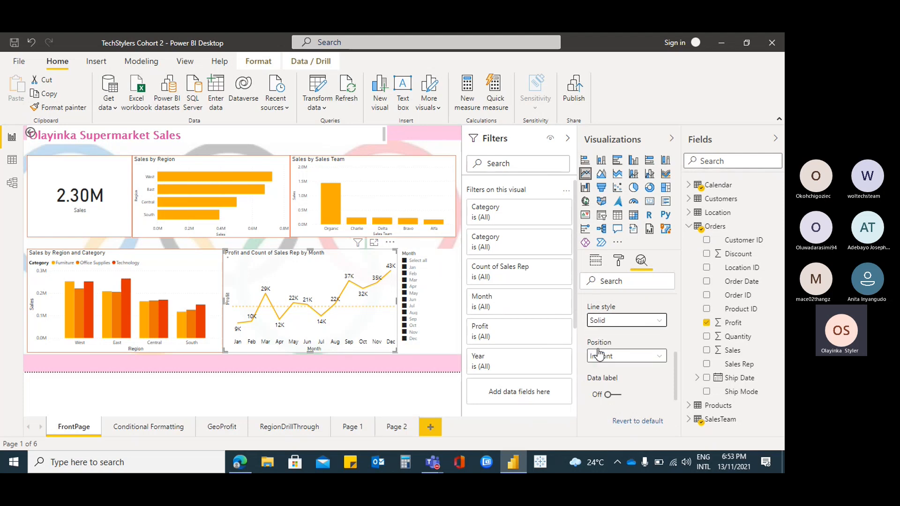
click(658, 320)
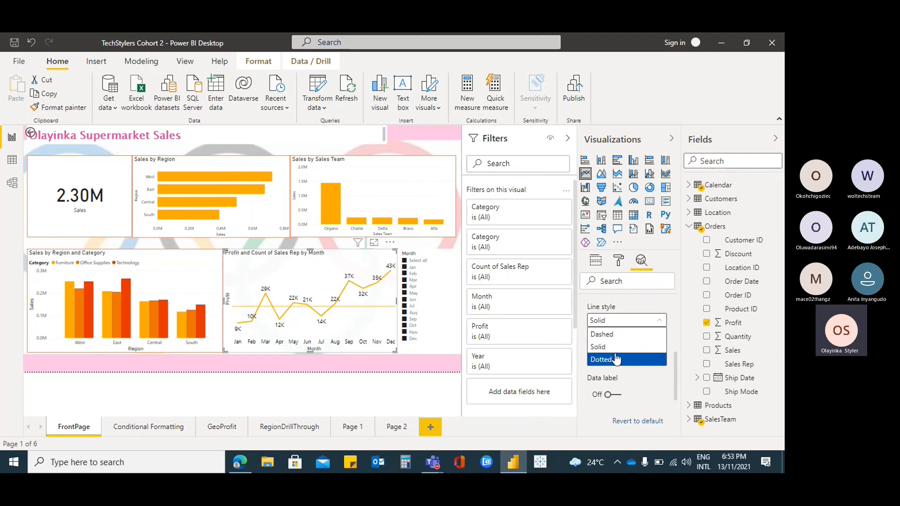
click(616, 360)
Turn on the constant line's data label and collapse its settings
click(620, 399)
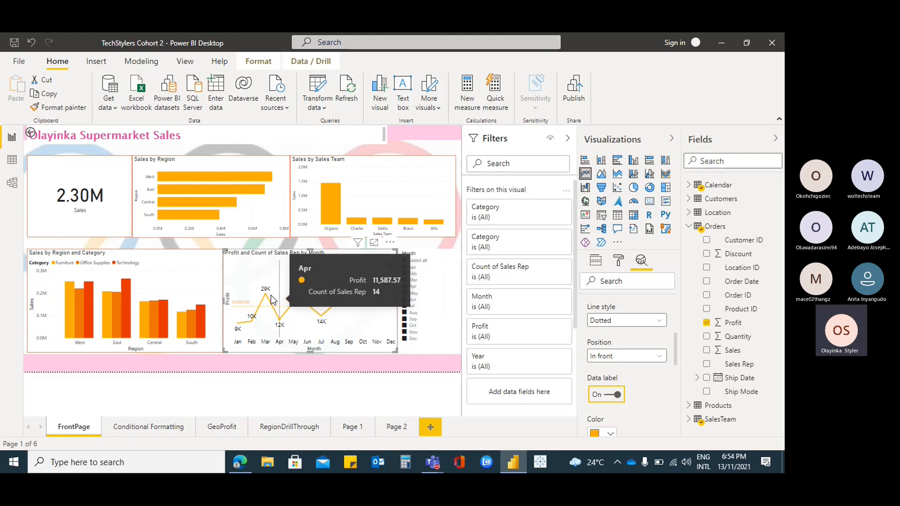
scroll(661, 397, up, 2)
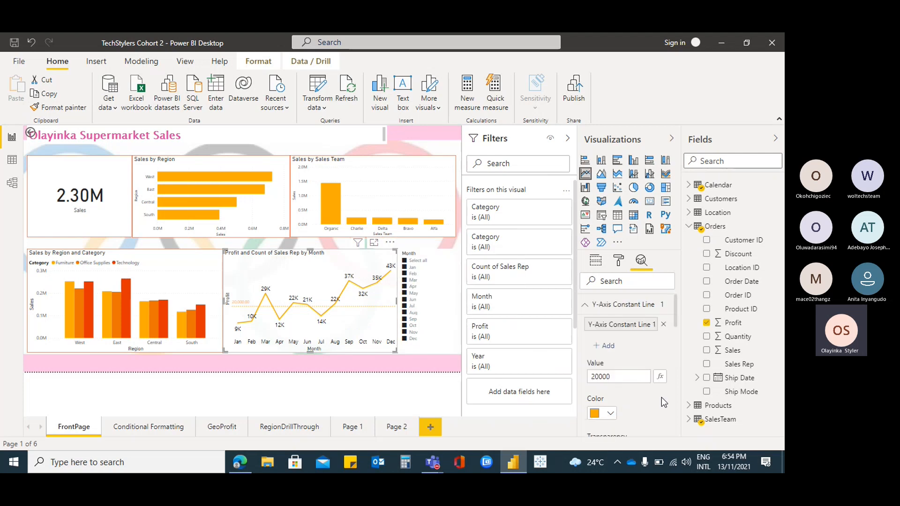
click(583, 320)
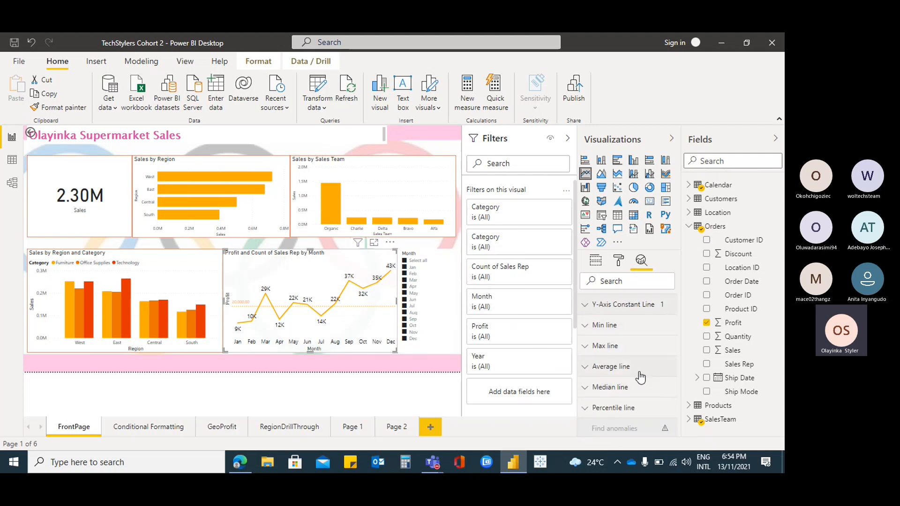
View the percentile line and average line options of the line chart
click(594, 408)
scroll(644, 385, down, 2)
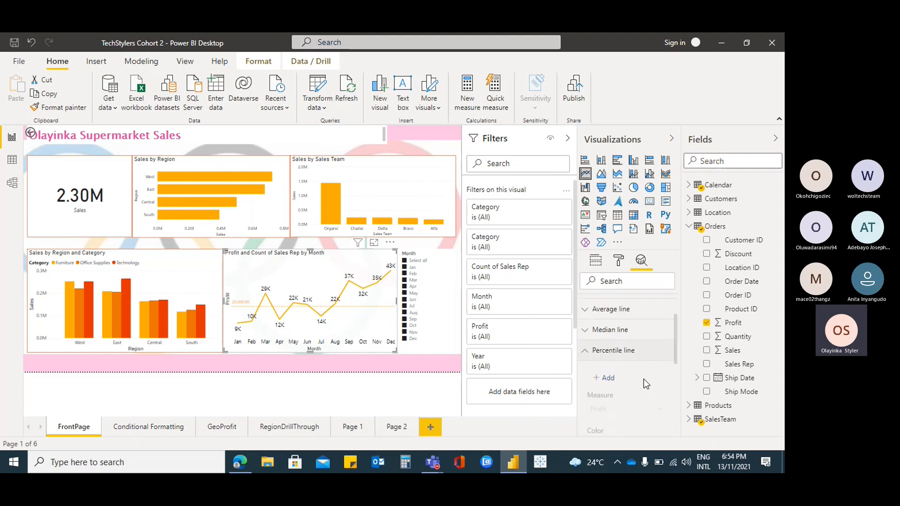
click(589, 360)
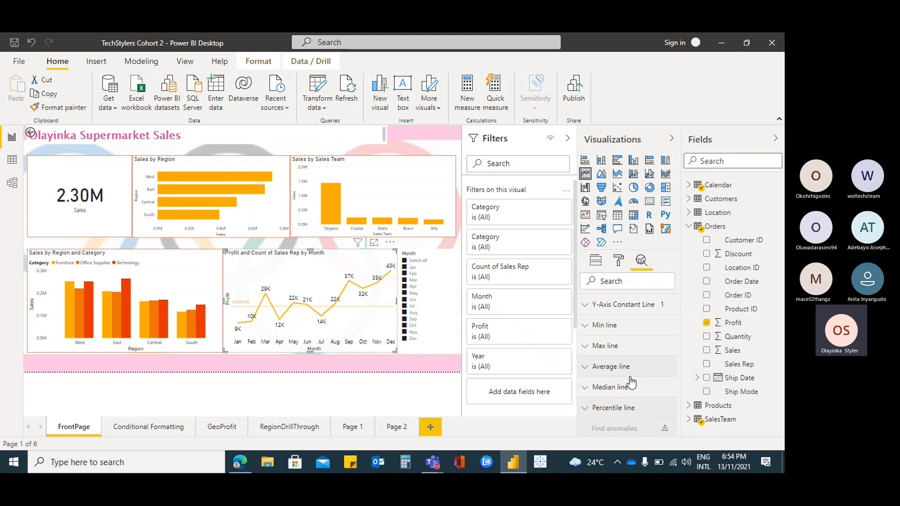
click(588, 372)
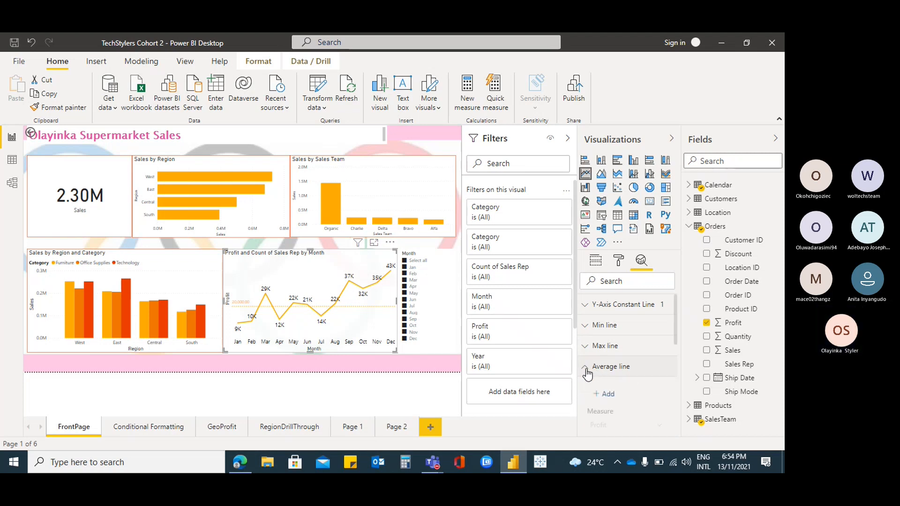
click(586, 369)
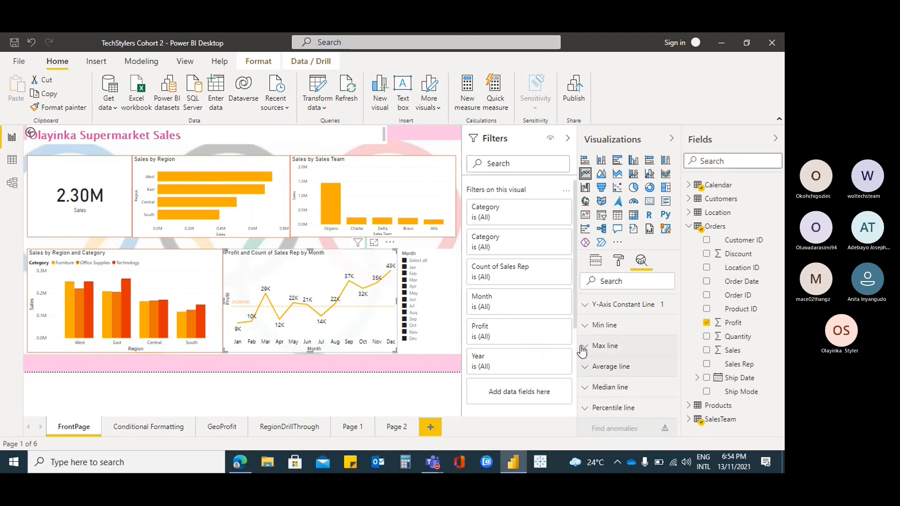
Switch to the Microsoft Teams meeting window to check the participants, and return to the Power BI report
mouse_move(431, 462)
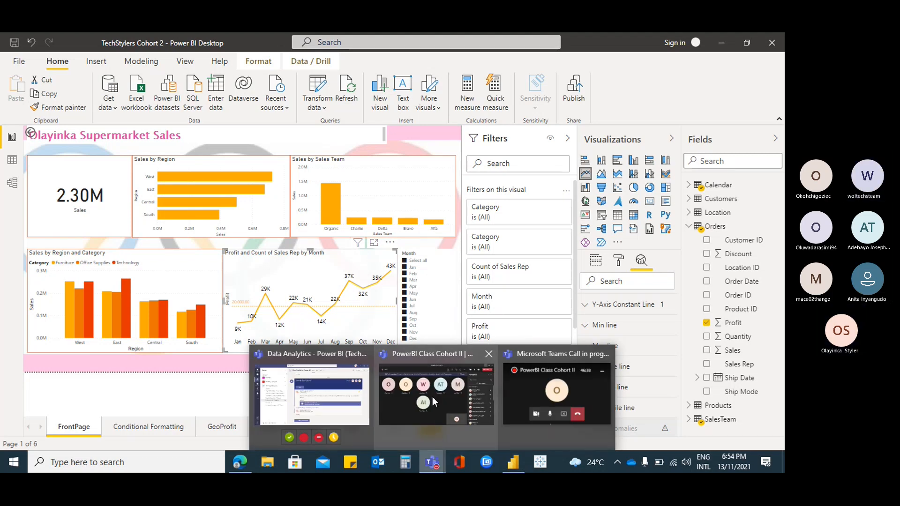
click(437, 419)
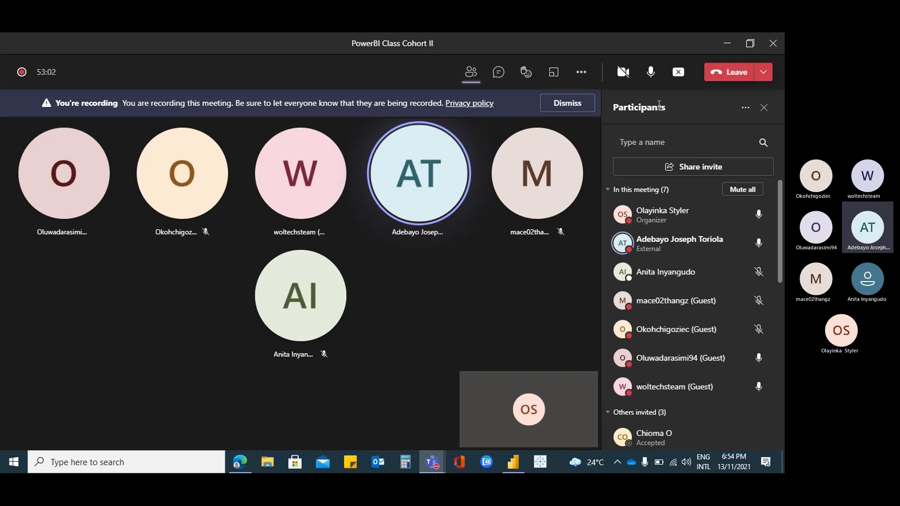
click(727, 43)
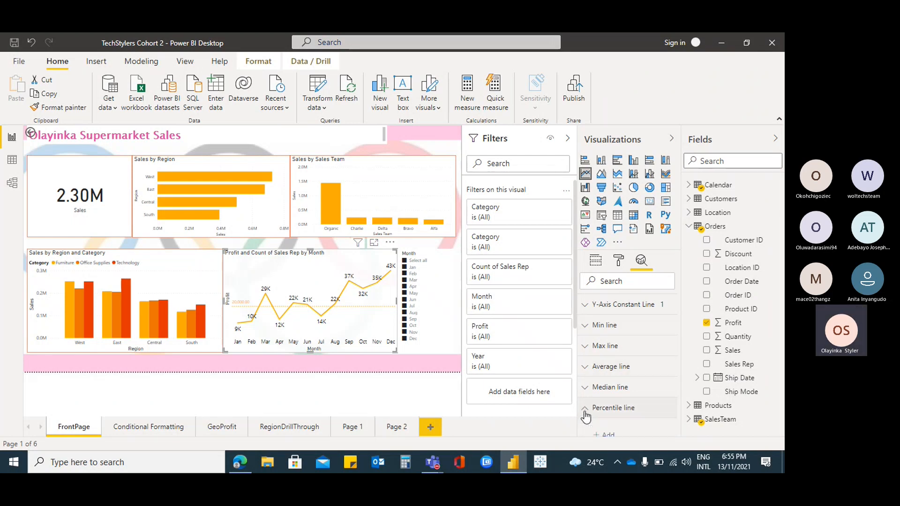
Add a percentile line to the profit by month line chart and set its percentile to 50%
click(649, 408)
scroll(649, 406, up, 3)
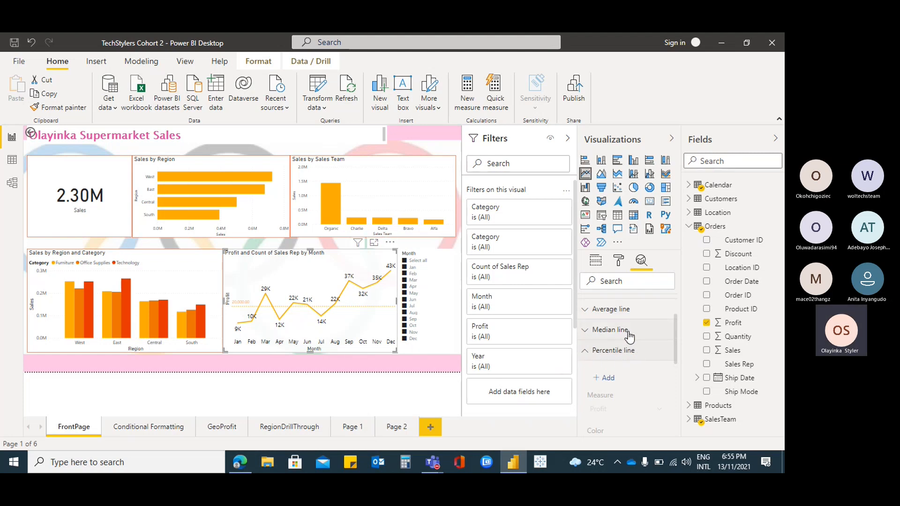
click(605, 380)
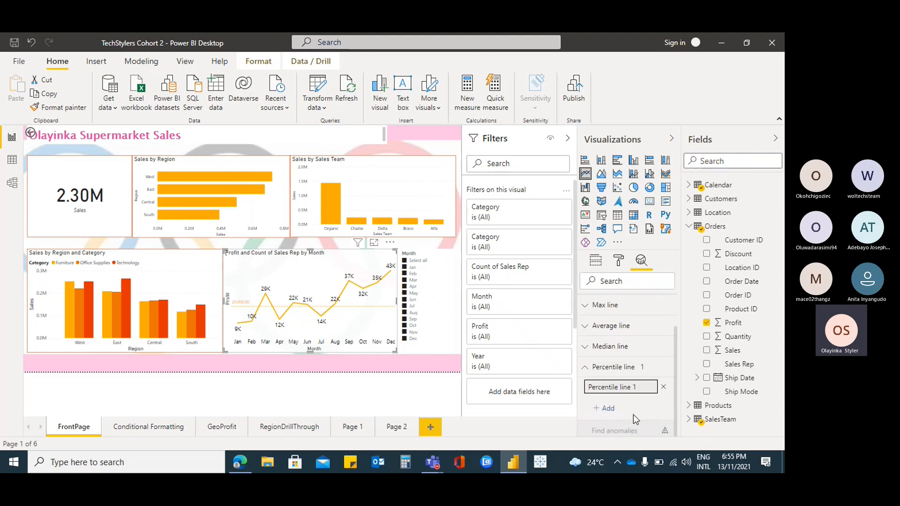
scroll(643, 392, down, 3)
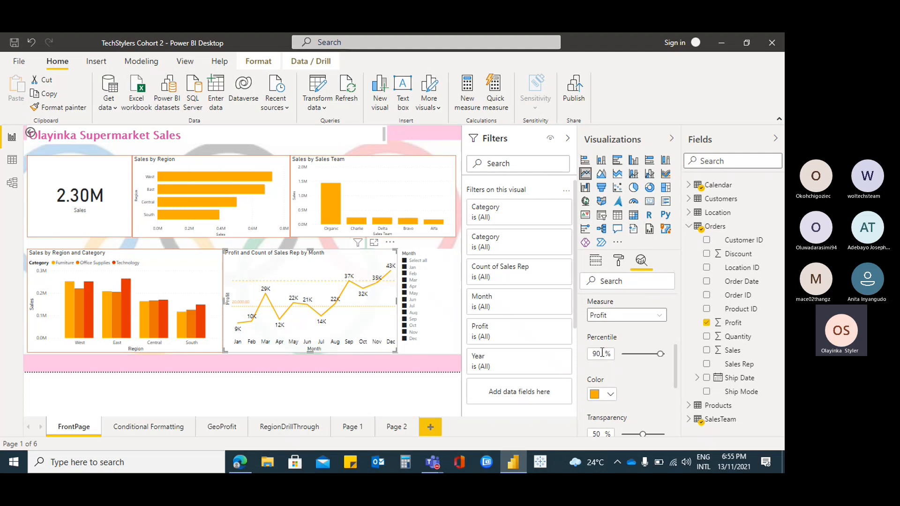
double_click(602, 353)
text(50)
scroll(631, 375, up, 3)
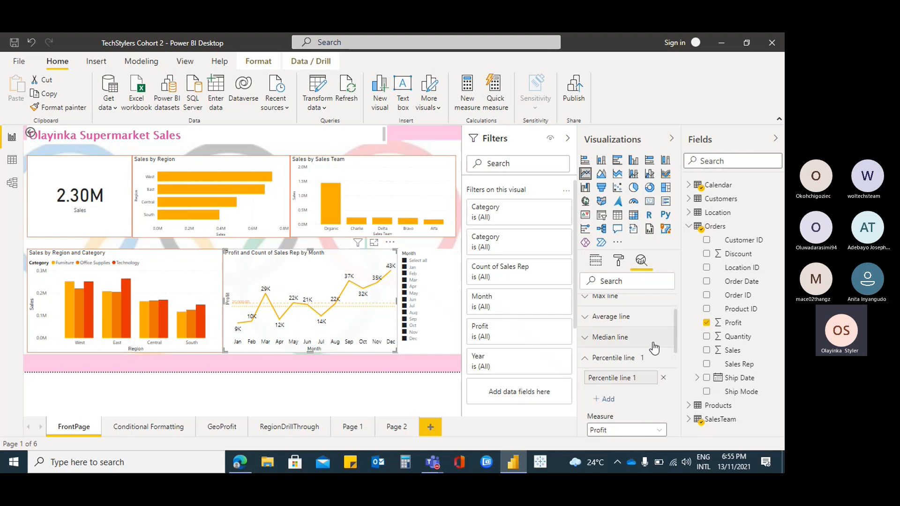
scroll(654, 348, up, 2)
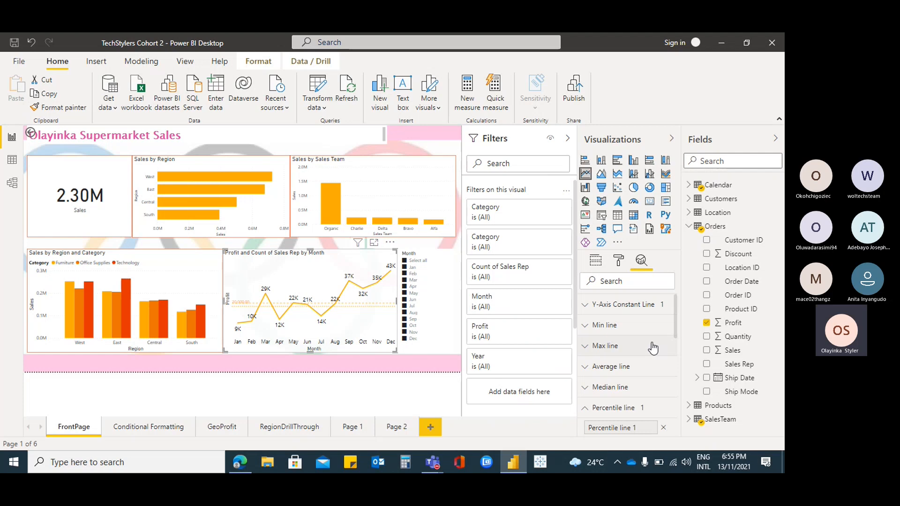
Remove the Y-axis constant line from the profit by month line chart
click(586, 304)
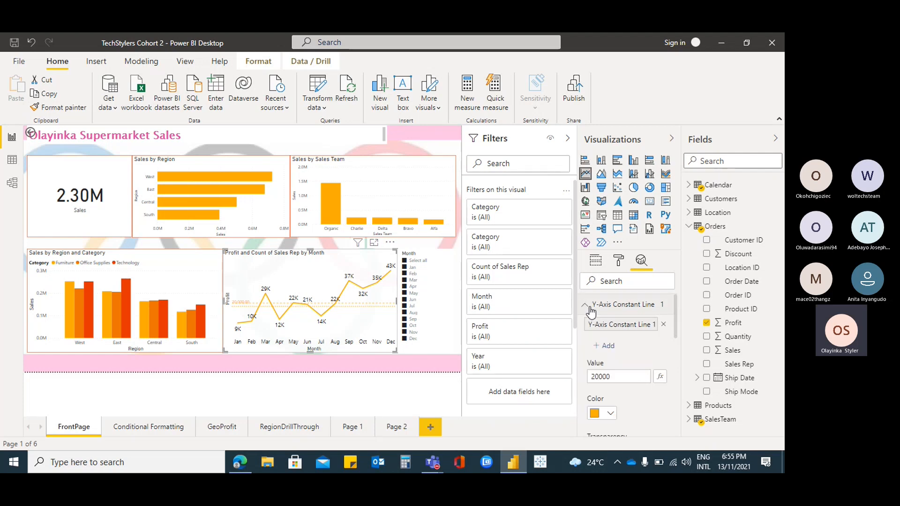
click(663, 323)
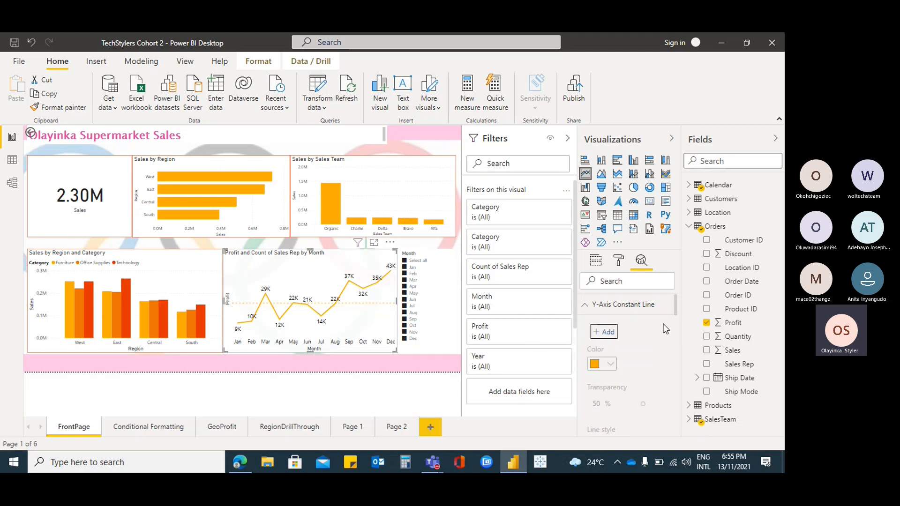
click(587, 308)
scroll(647, 359, down, 3)
scroll(618, 345, up, 2)
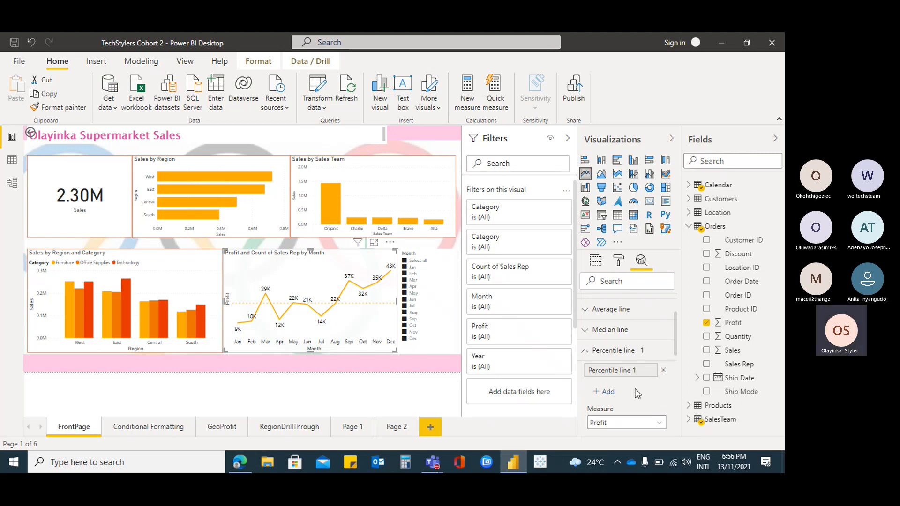
Add a median line to the profit by month line chart
scroll(651, 394, down, 2)
scroll(629, 400, up, 2)
click(586, 353)
click(587, 390)
scroll(611, 370, down, 2)
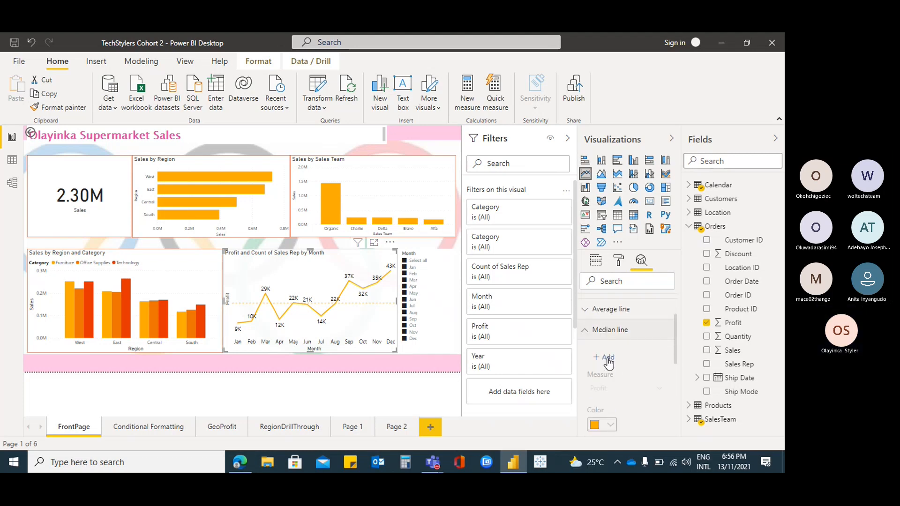
click(608, 358)
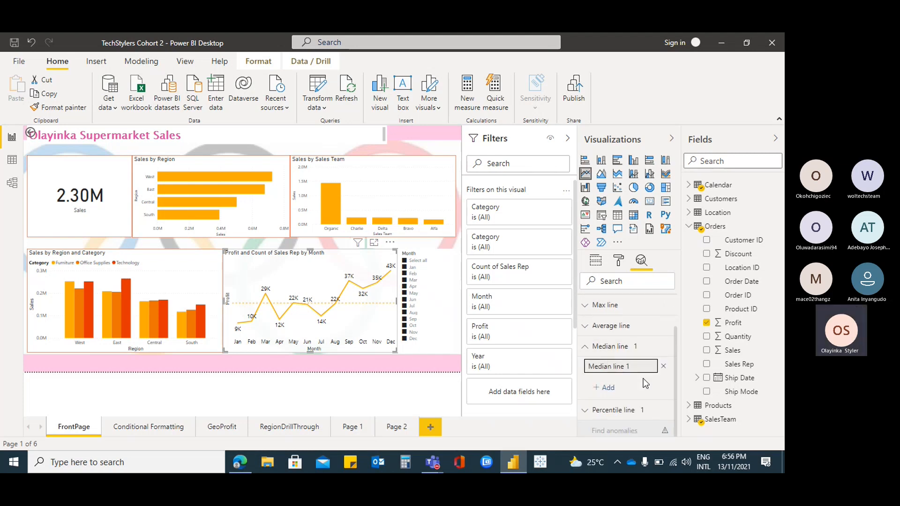
Set the median line's style to Solid
scroll(643, 378, down, 2)
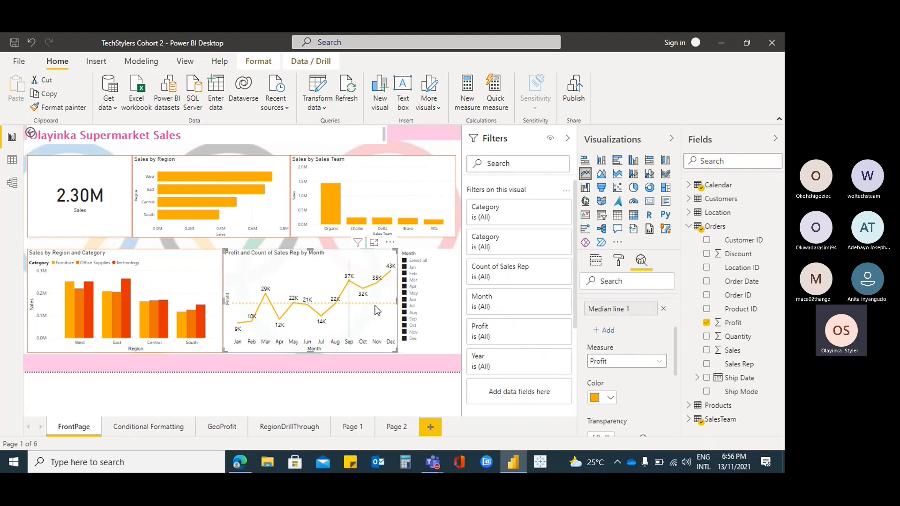
scroll(648, 373, down, 3)
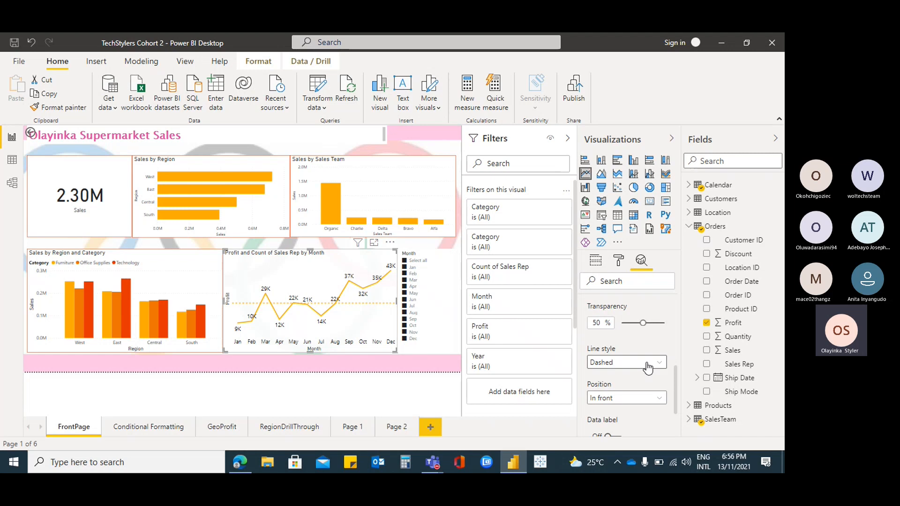
click(658, 363)
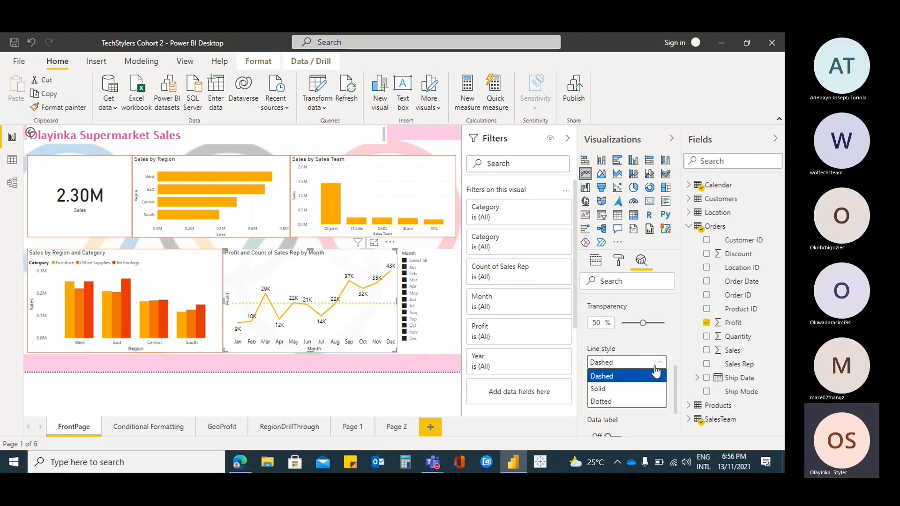
click(622, 390)
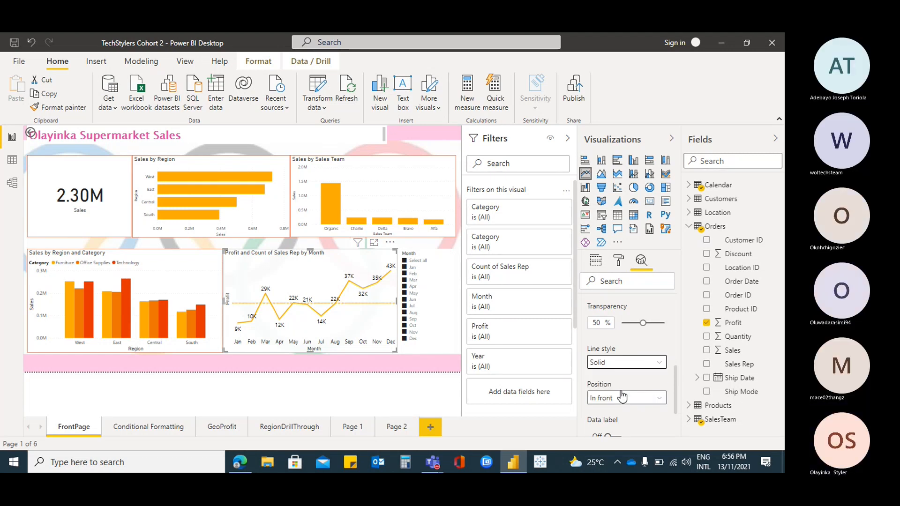
Remove the median line from the profit by month line chart
scroll(637, 363, up, 1)
scroll(637, 362, up, 3)
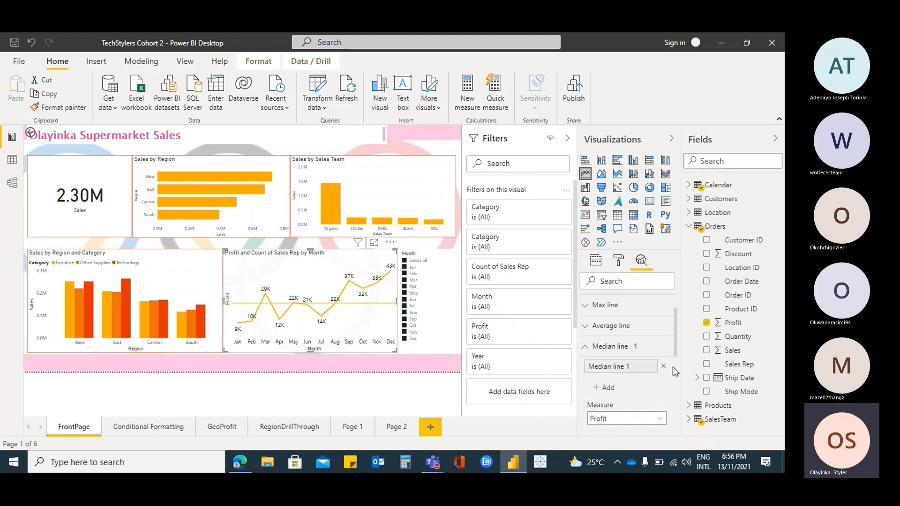
click(584, 350)
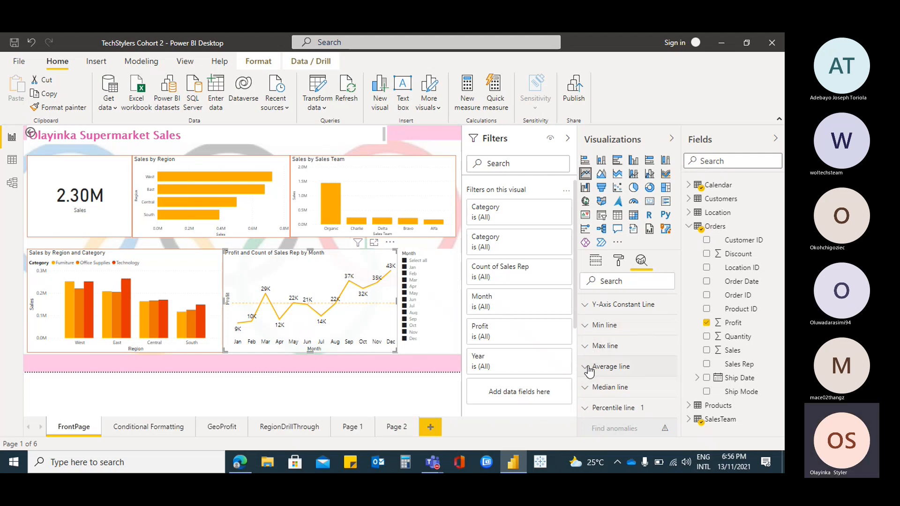
Add an average line to the profit by month line chart and collapse its settings
click(589, 369)
click(605, 387)
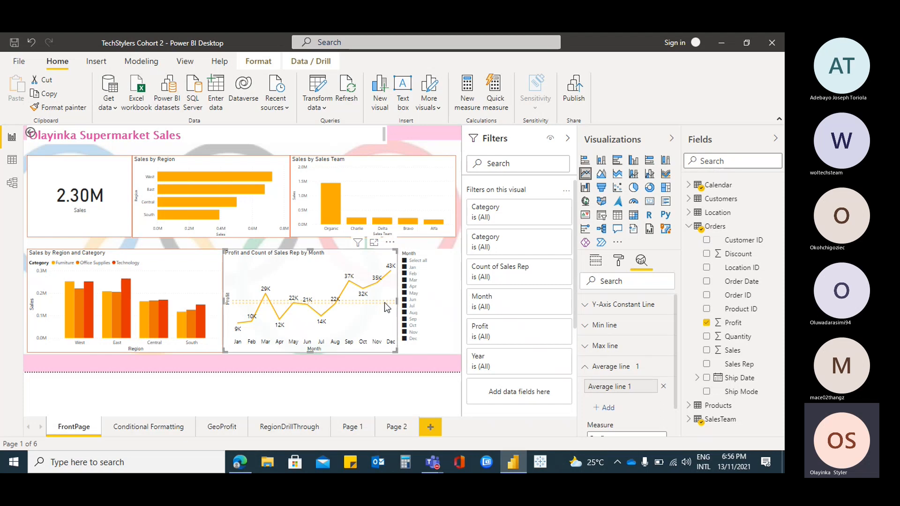
click(585, 369)
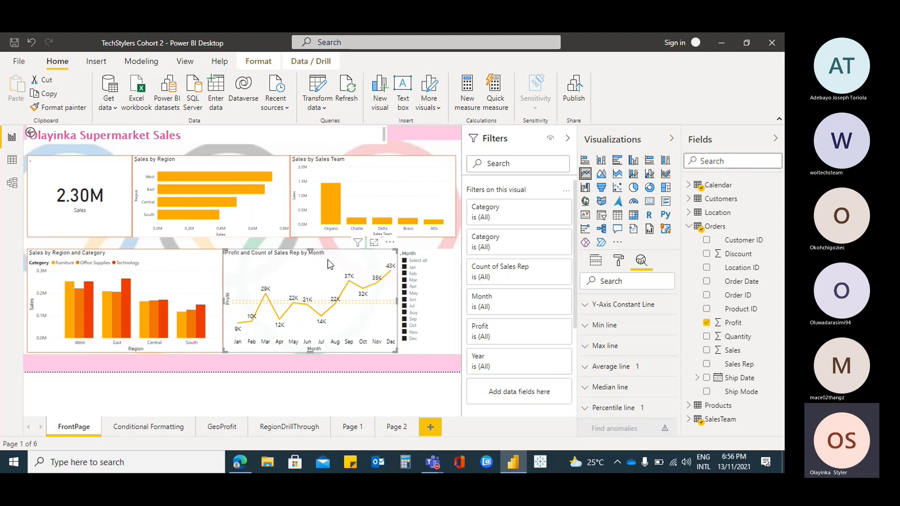
Examine the data points of the FrontPage charts and the analytics options of the Sales by Region bar chart
mouse_move(315, 263)
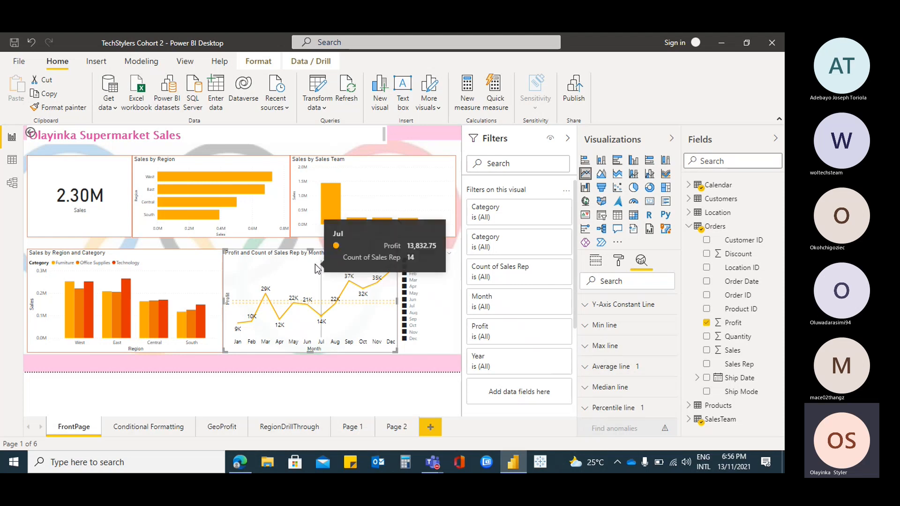
click(338, 182)
click(258, 167)
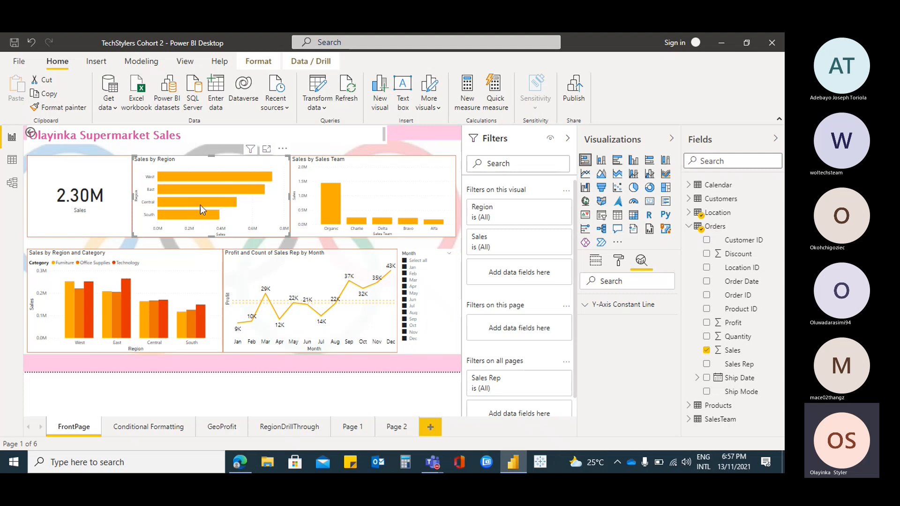
mouse_move(167, 203)
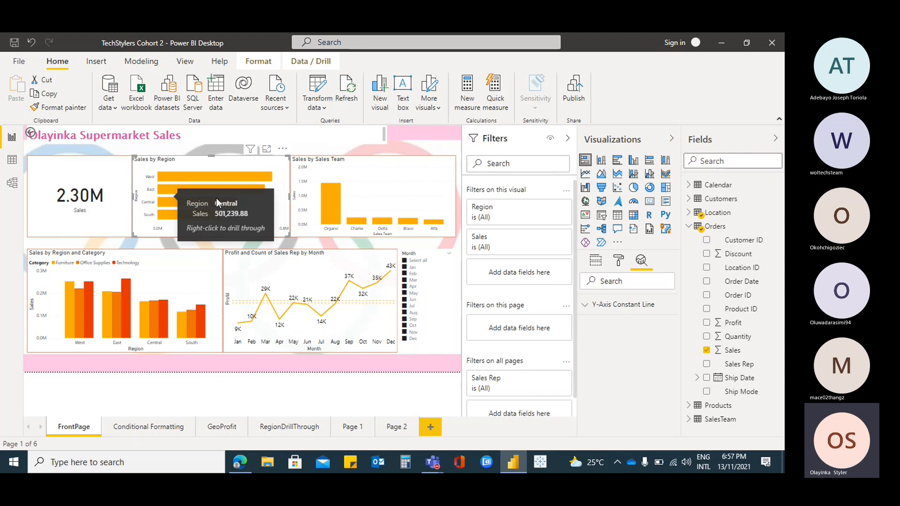
mouse_move(231, 321)
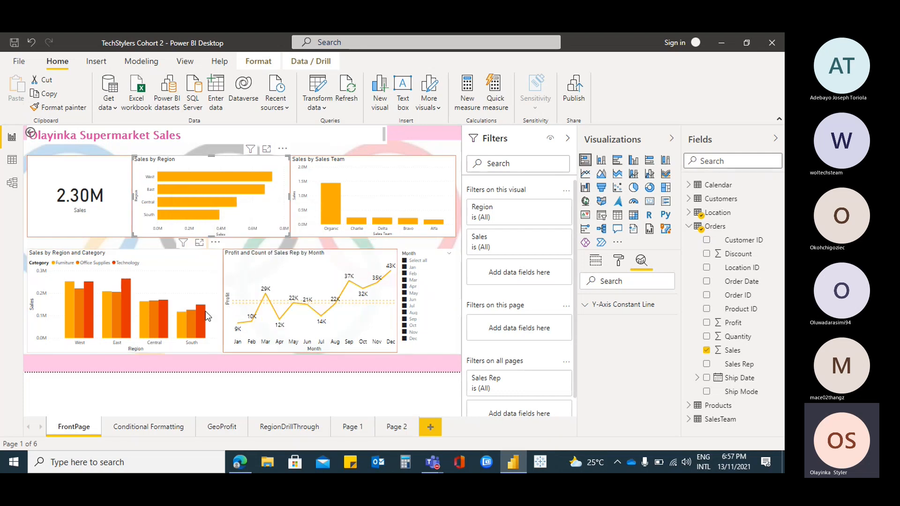
mouse_move(206, 313)
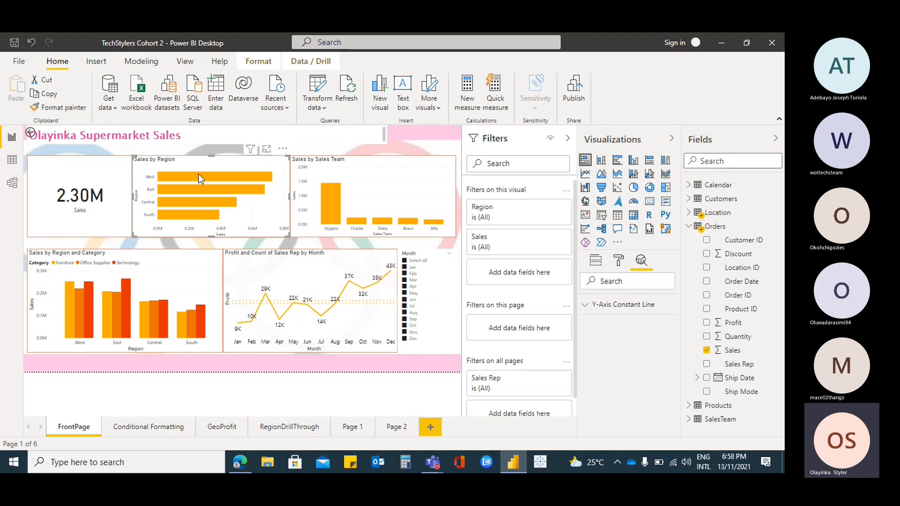
mouse_move(201, 181)
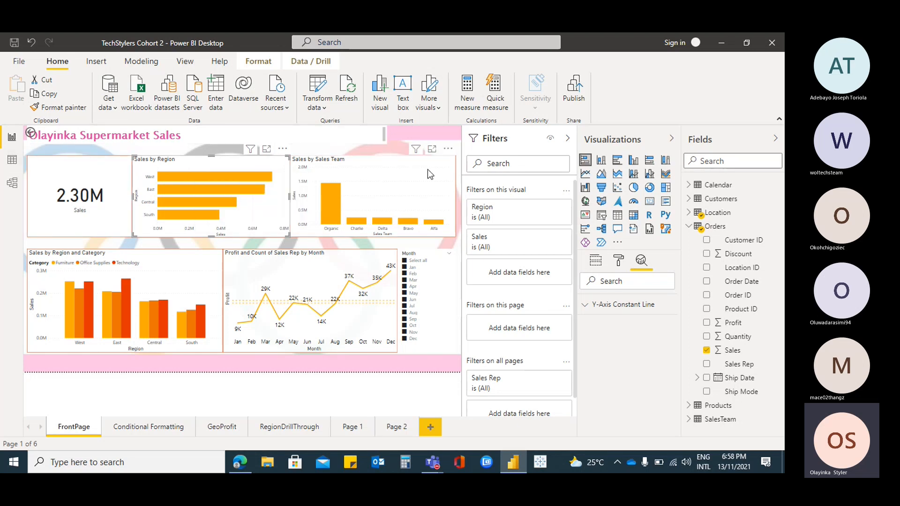
Start a new group on the Month column of the Calendar table in Data view and name it Trimesters
click(13, 160)
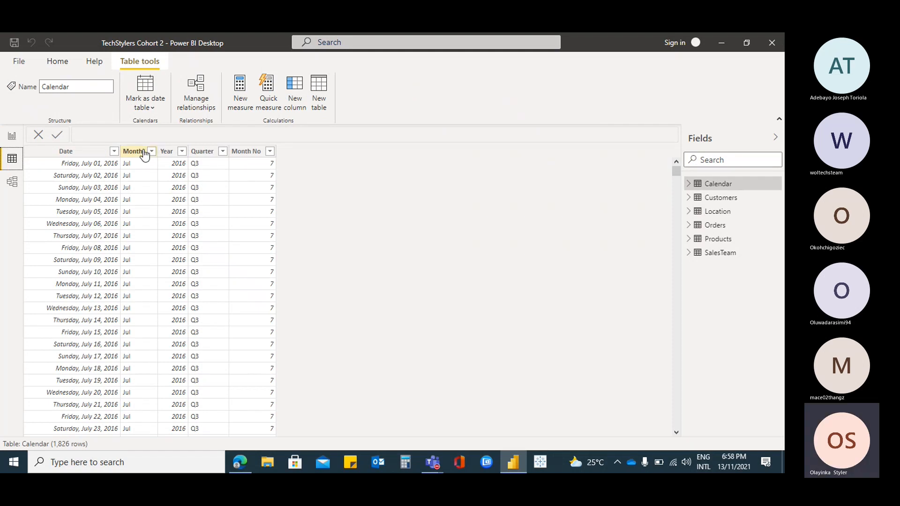
click(133, 150)
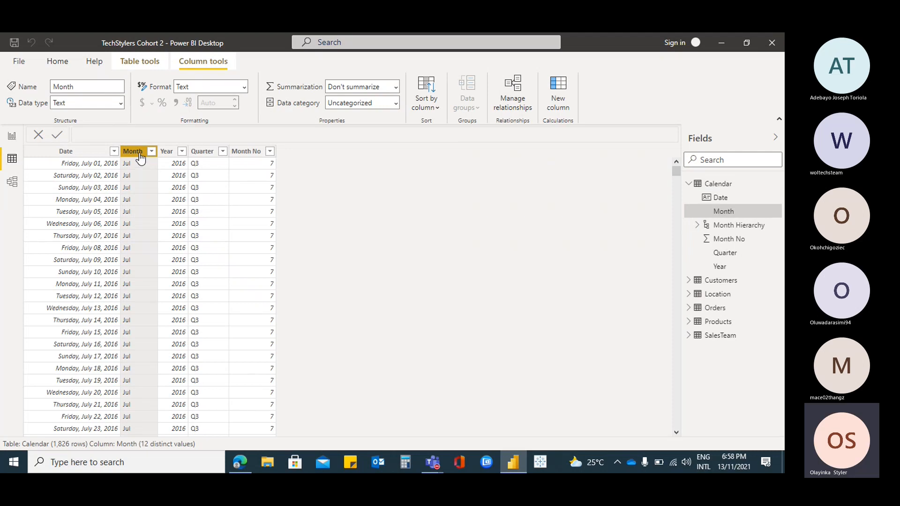
right_click(140, 157)
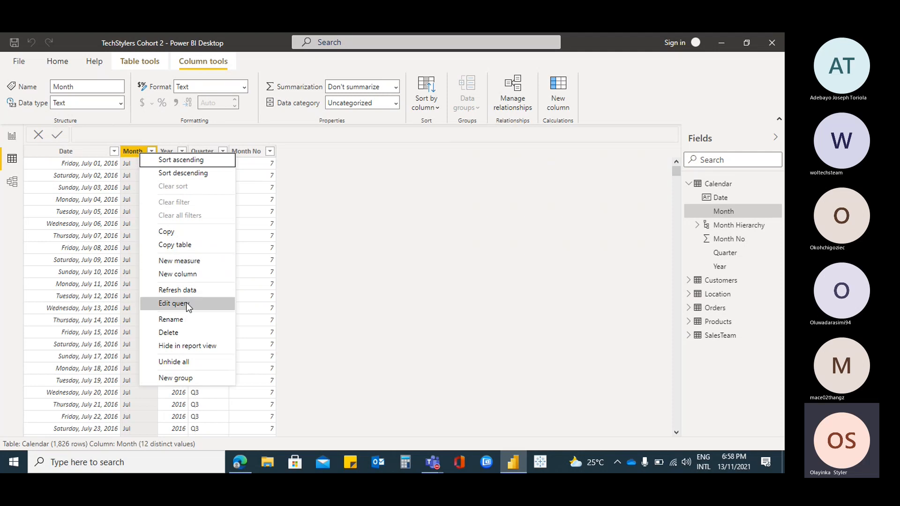
click(184, 381)
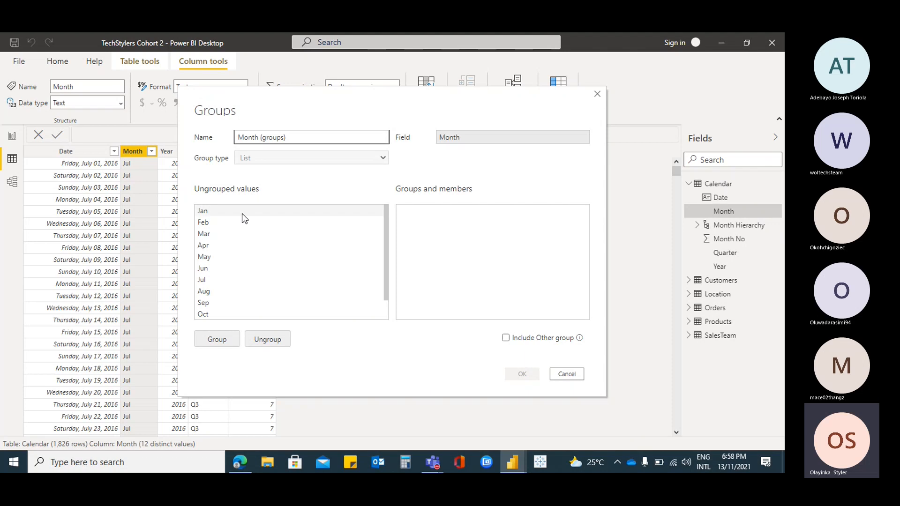
mouse_move(381, 239)
mouse_down()
mouse_move(381, 277)
mouse_move(376, 230)
mouse_up()
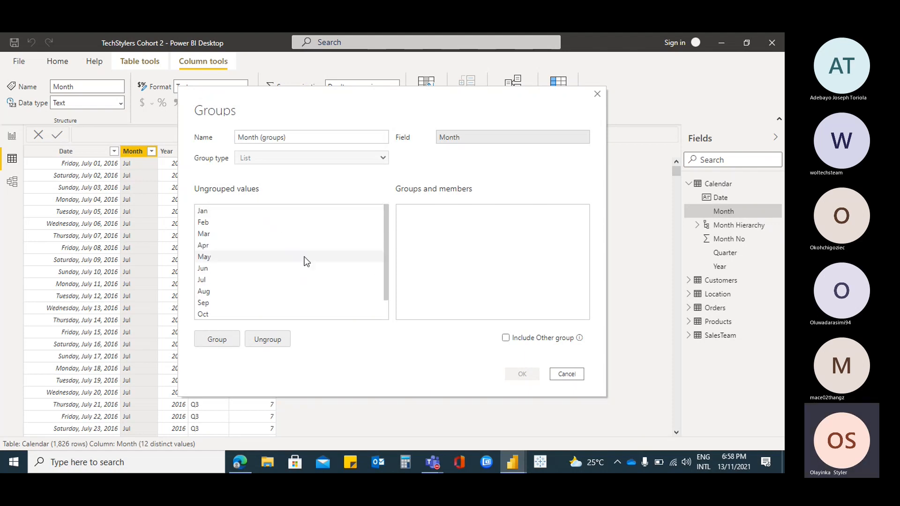
drag(312, 140, 149, 134)
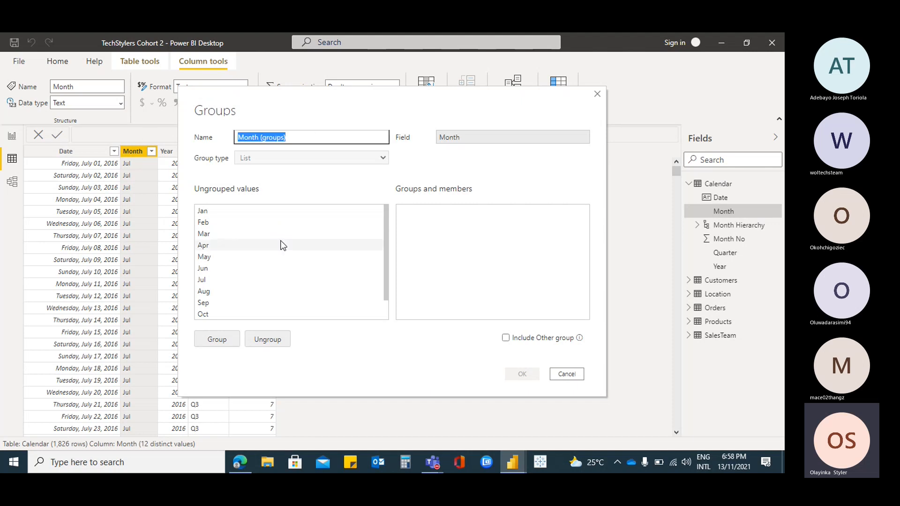
text(Trimesters)
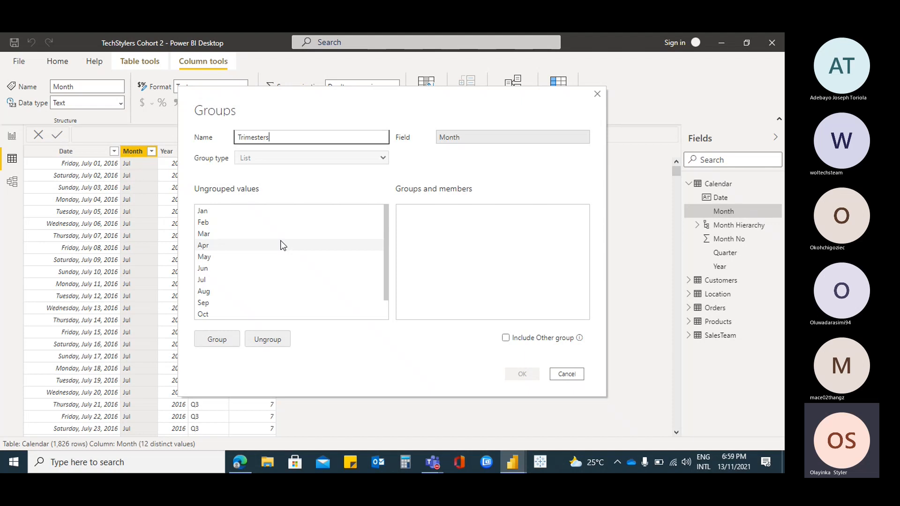
Group the months Jan, Feb, Mar and Apr together in the Trimesters grouping
click(210, 212)
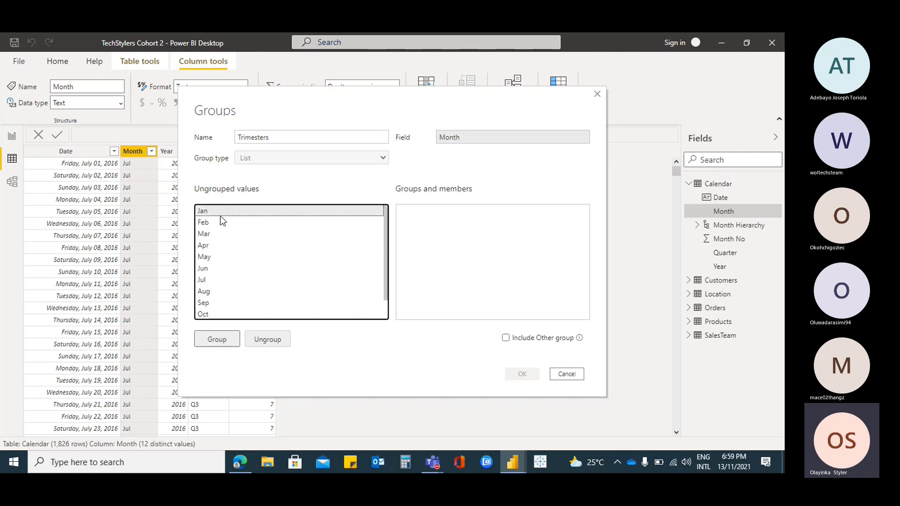
ctrl+click(222, 221)
ctrl+click(214, 234)
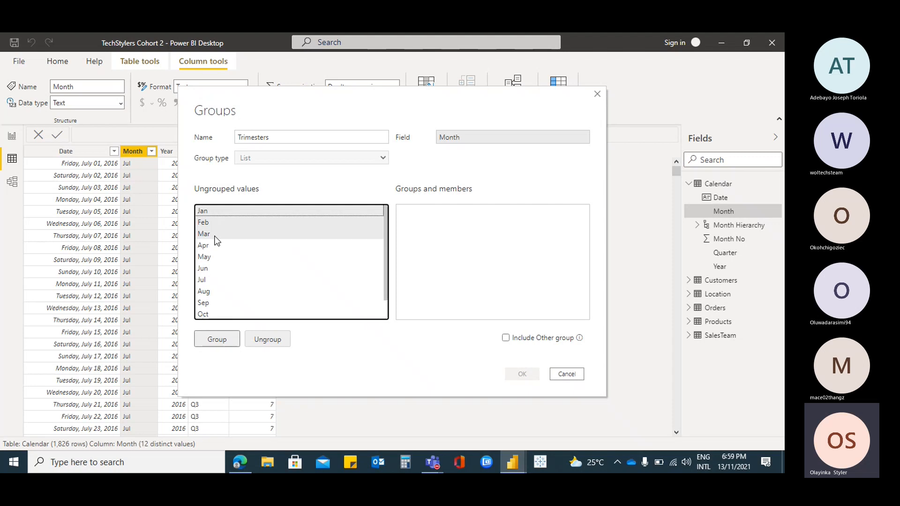
ctrl+click(209, 246)
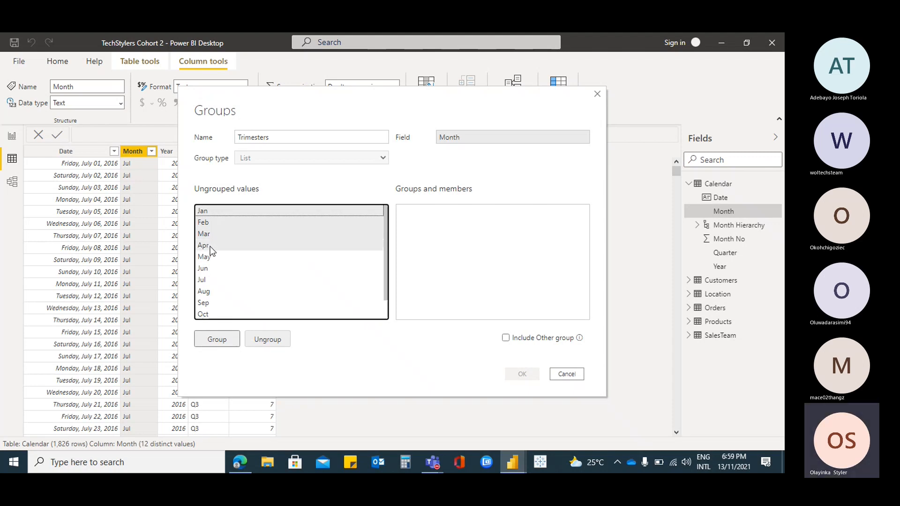
click(213, 338)
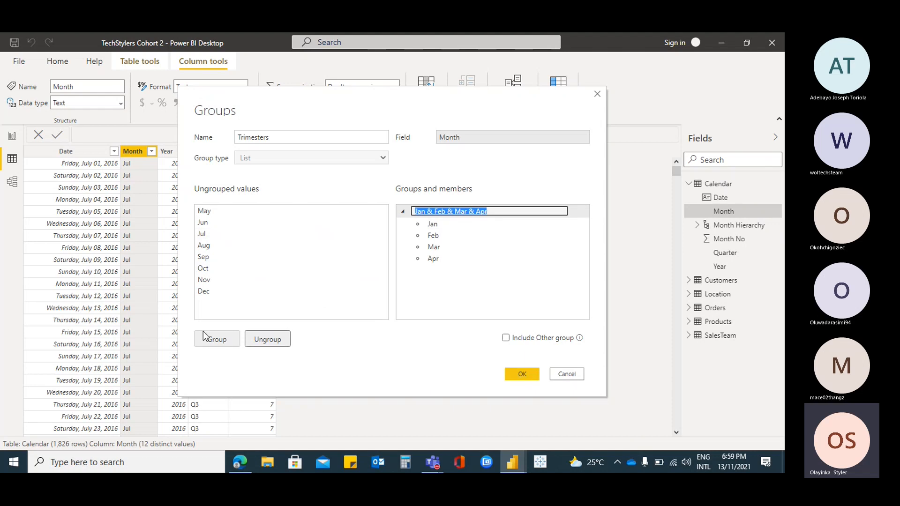
Name the Jan–Apr group Trimester 1, and group May, Jun, Jul and Aug as Trimester 2
text(Trimester 1)
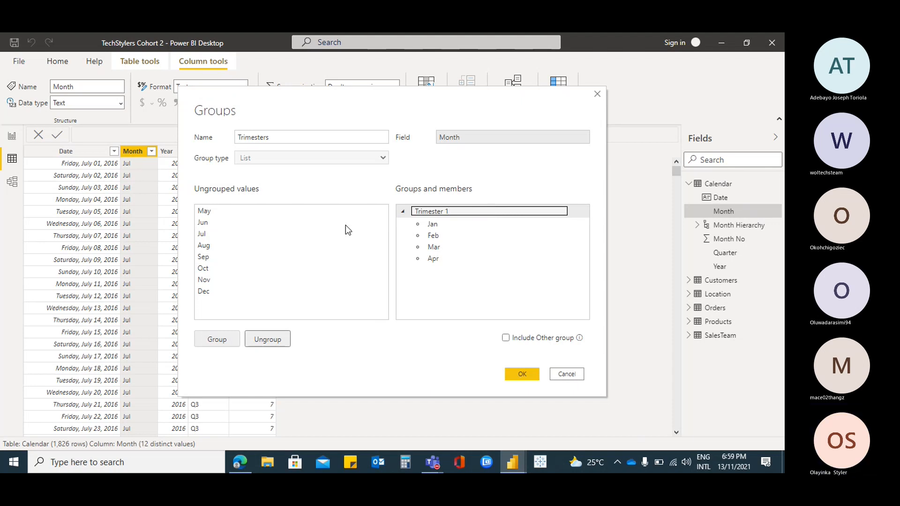
click(228, 215)
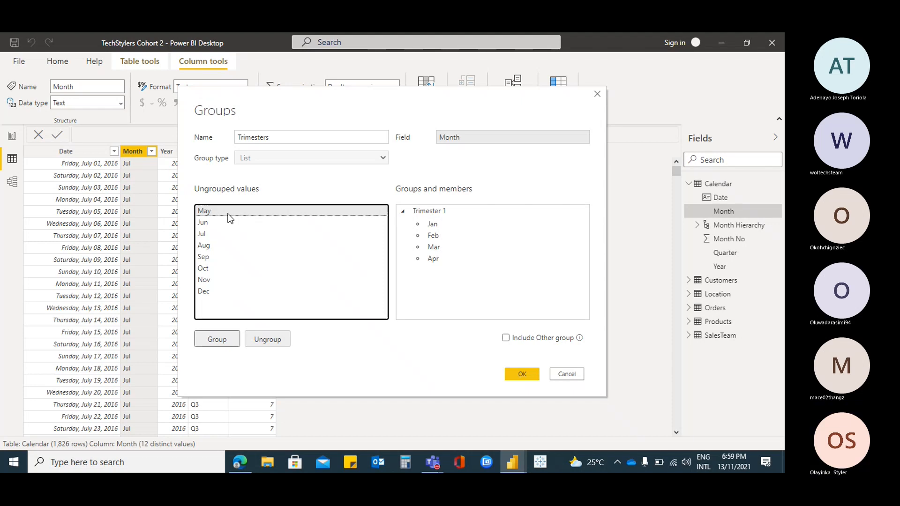
drag(229, 215, 216, 247)
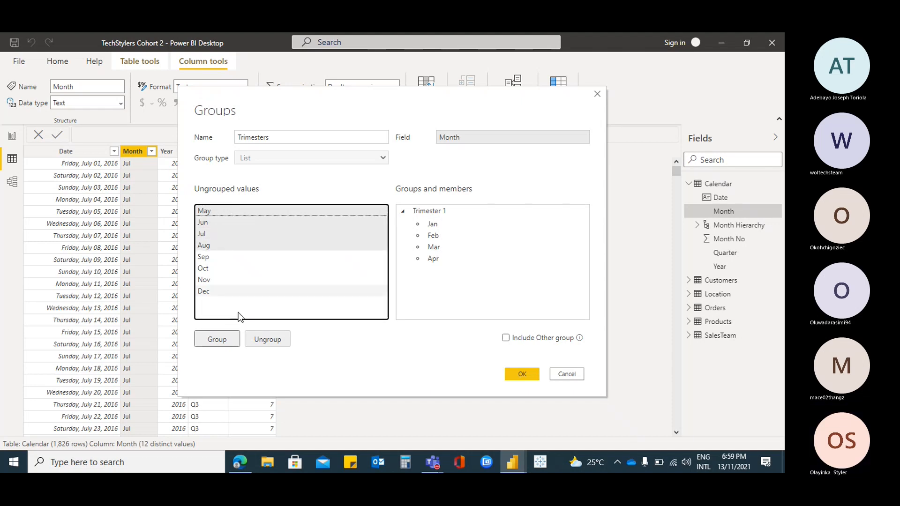
click(217, 339)
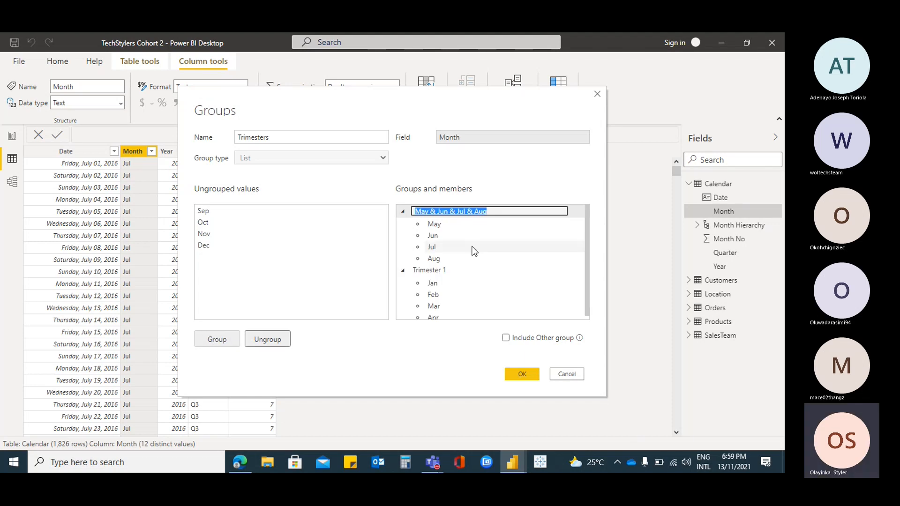
text(Trimester 2)
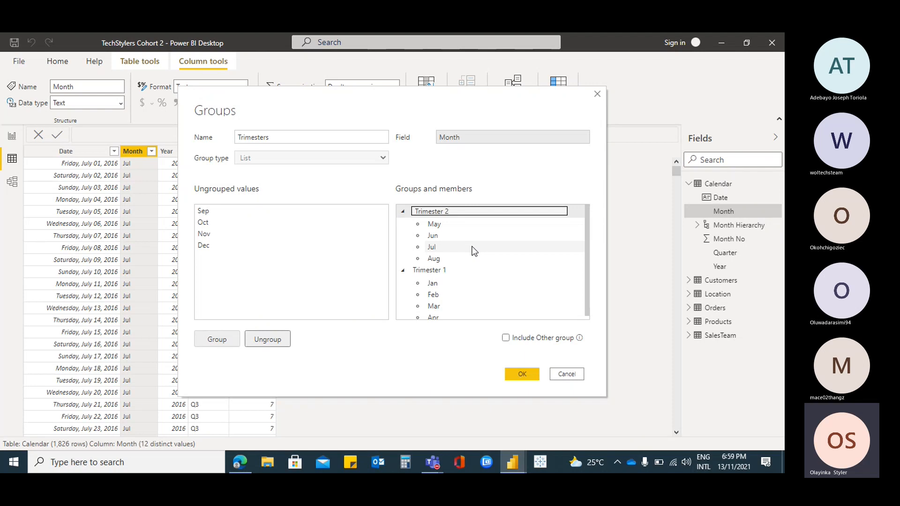
Group Sep, Oct, Nov and Dec as Trimester 3 and create the Trimesters grouping
click(207, 215)
drag(208, 213, 204, 247)
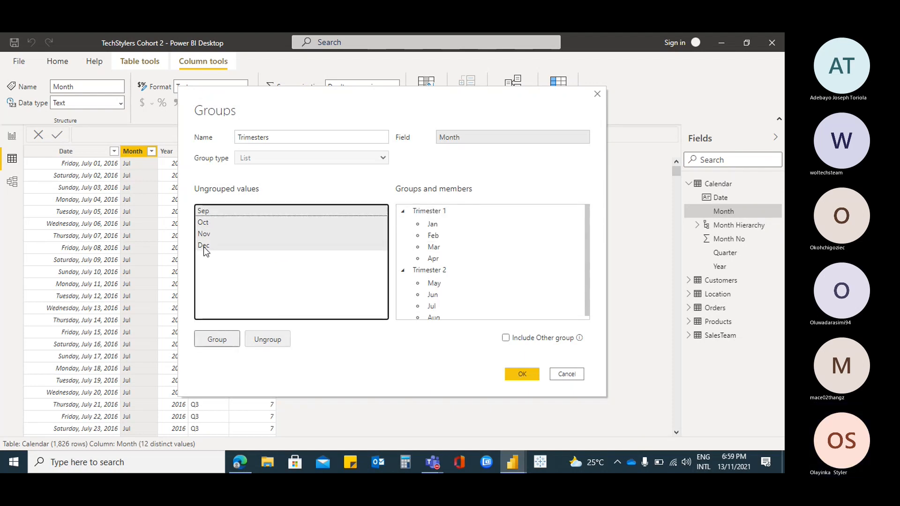
click(218, 341)
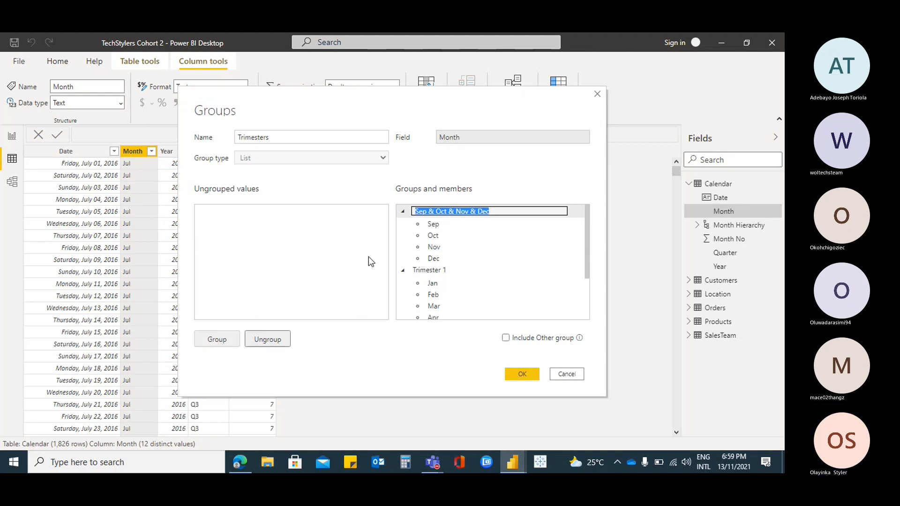
text(Trimest)
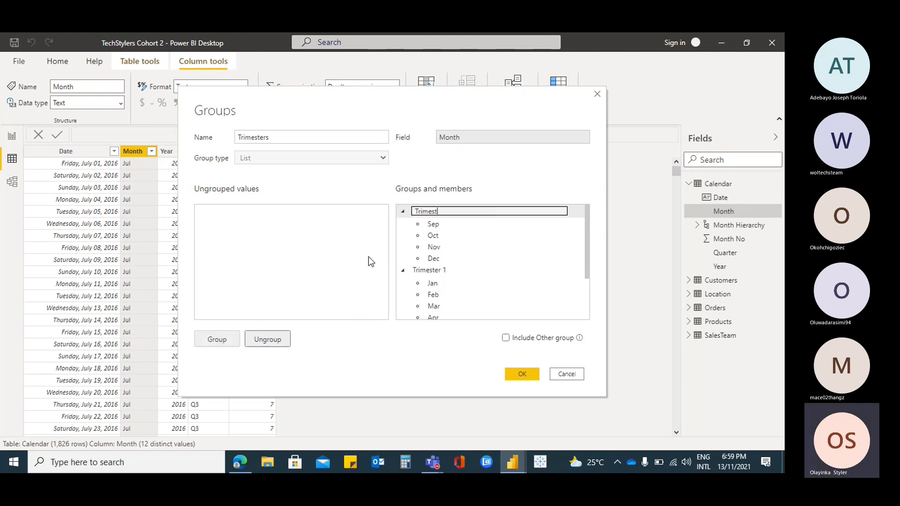
text(er 3)
click(522, 374)
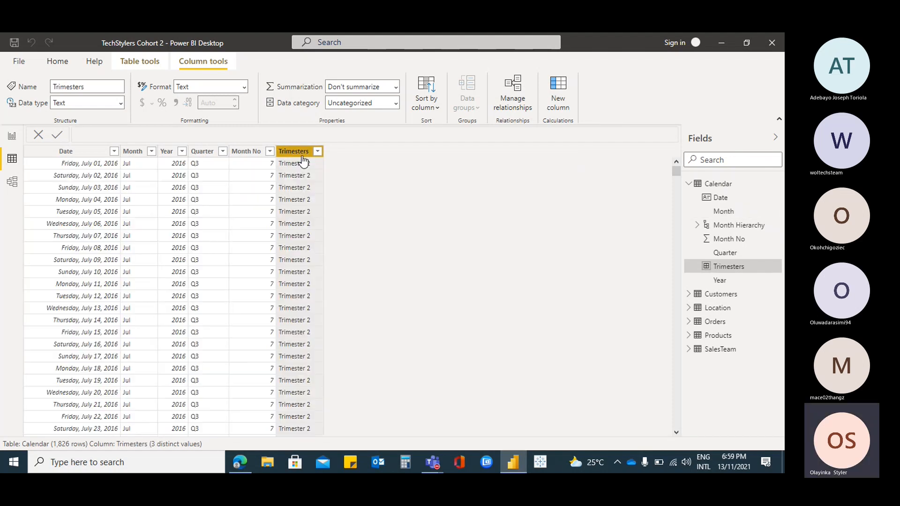
Review the Trimesters column, sorting the Calendar table by Month No first in descending and finally in ascending order
scroll(313, 202, down, 20)
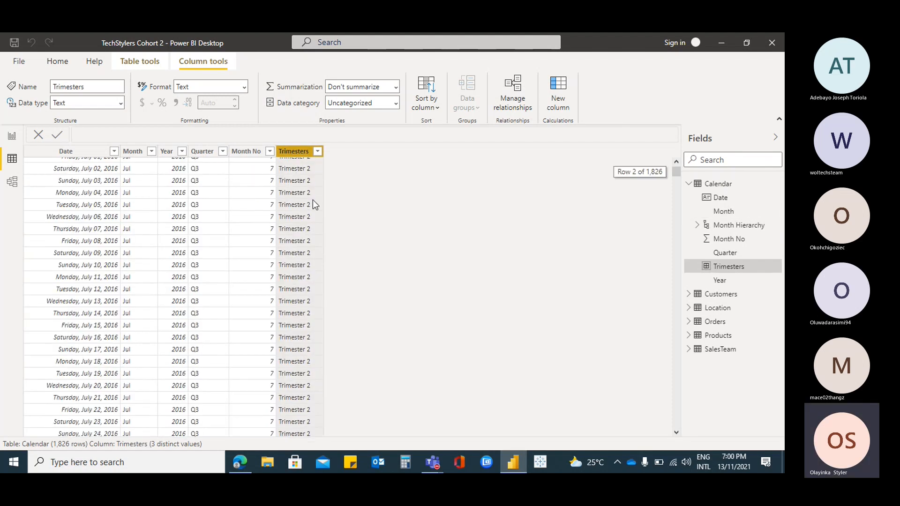
scroll(313, 204, down, 16)
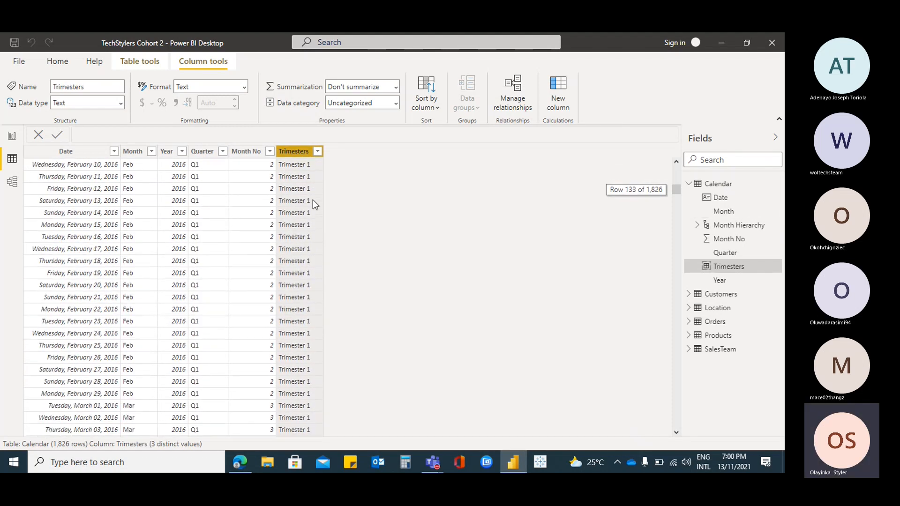
scroll(313, 198, down, 15)
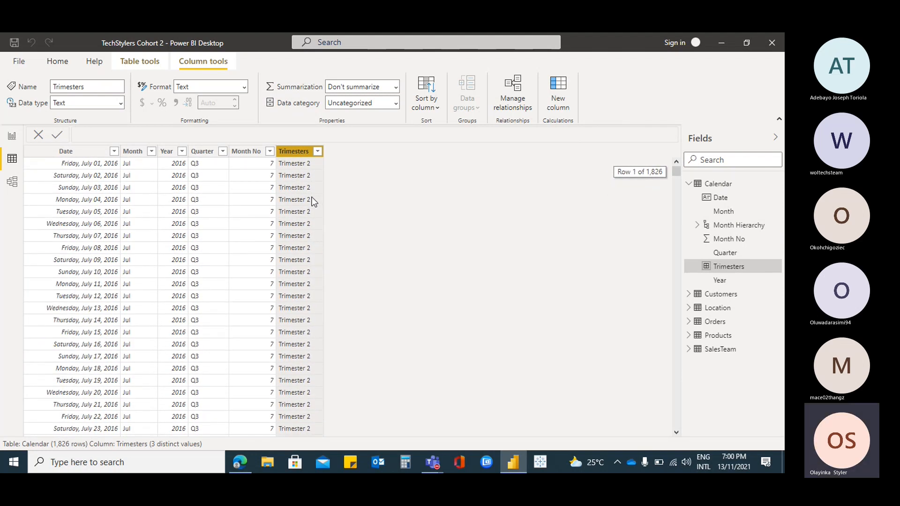
click(270, 154)
click(271, 153)
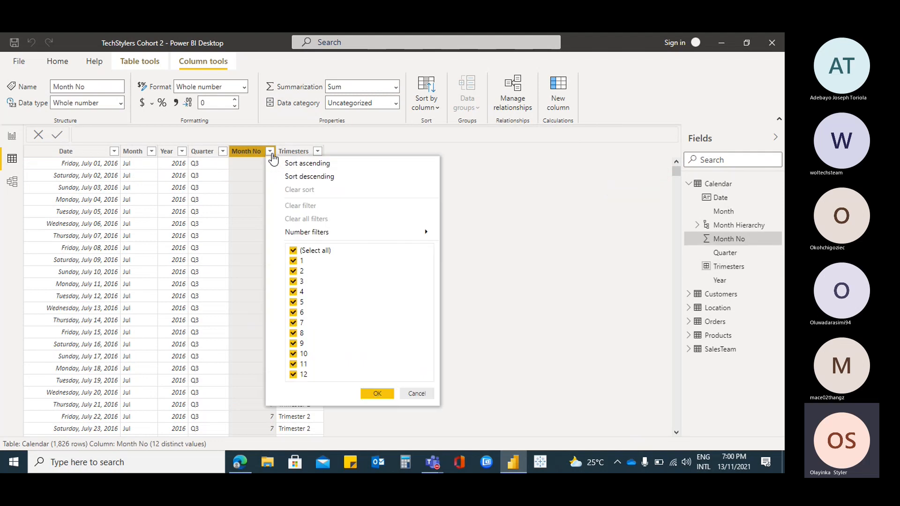
click(347, 180)
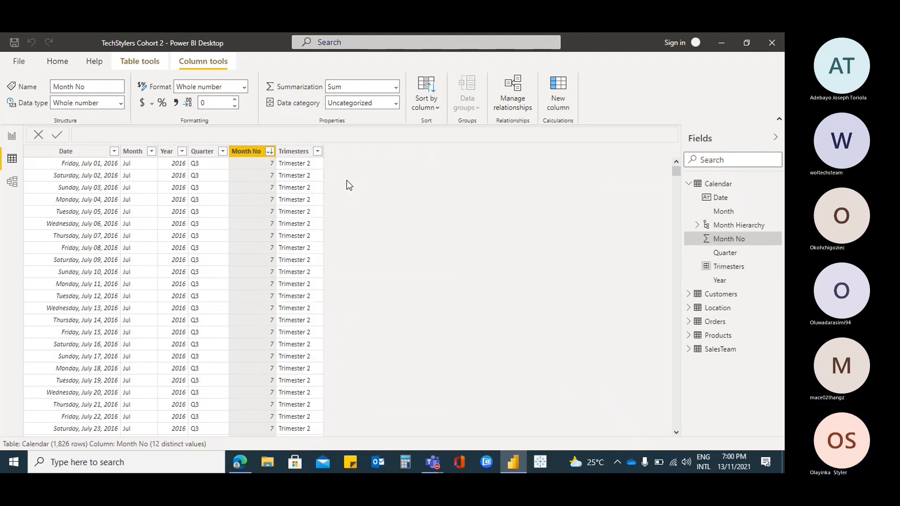
click(270, 152)
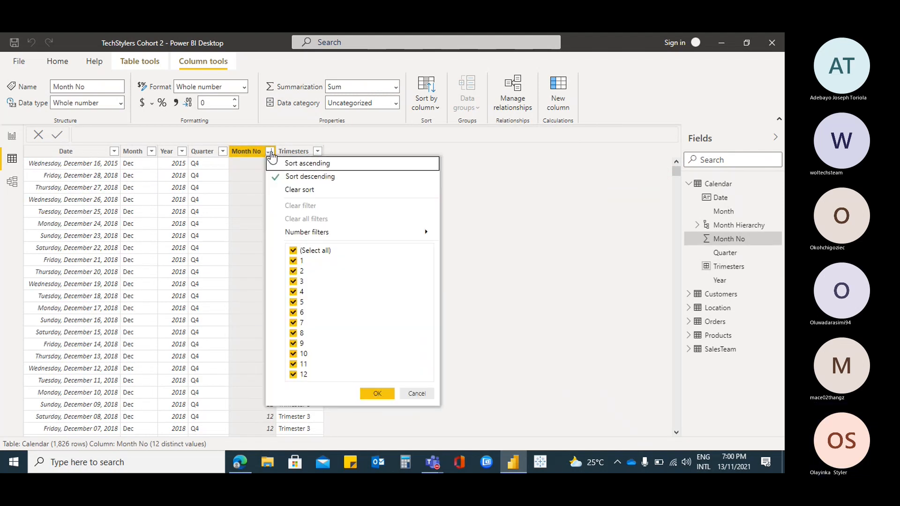
click(328, 172)
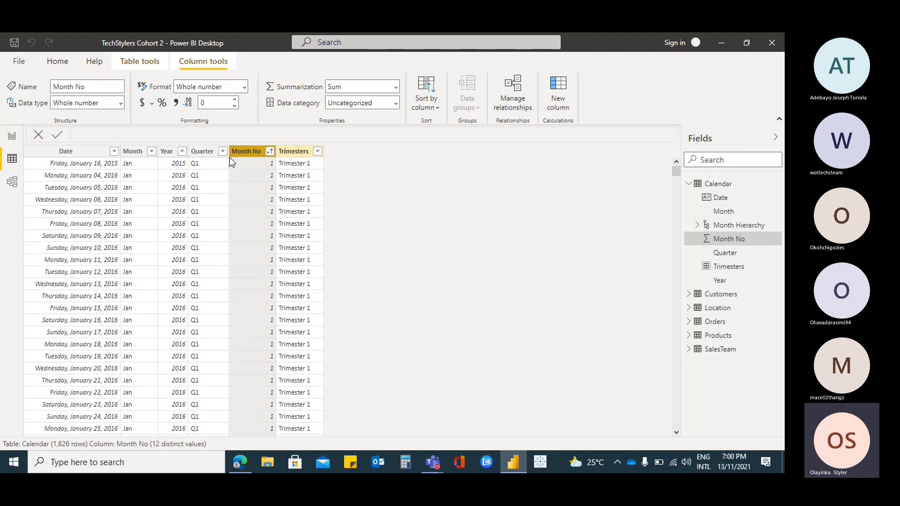
In Report view, replace the Month Hierarchy on the axis of the profit line chart with the Trimesters field
click(12, 139)
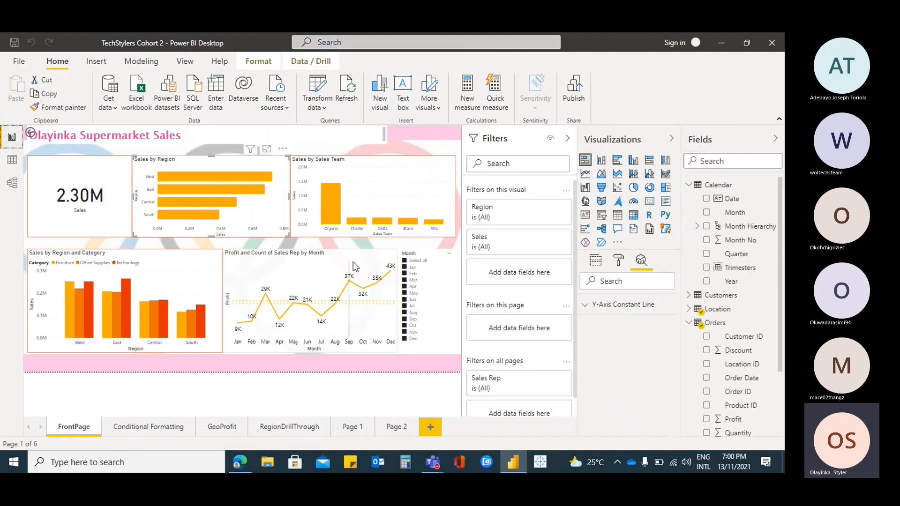
click(355, 266)
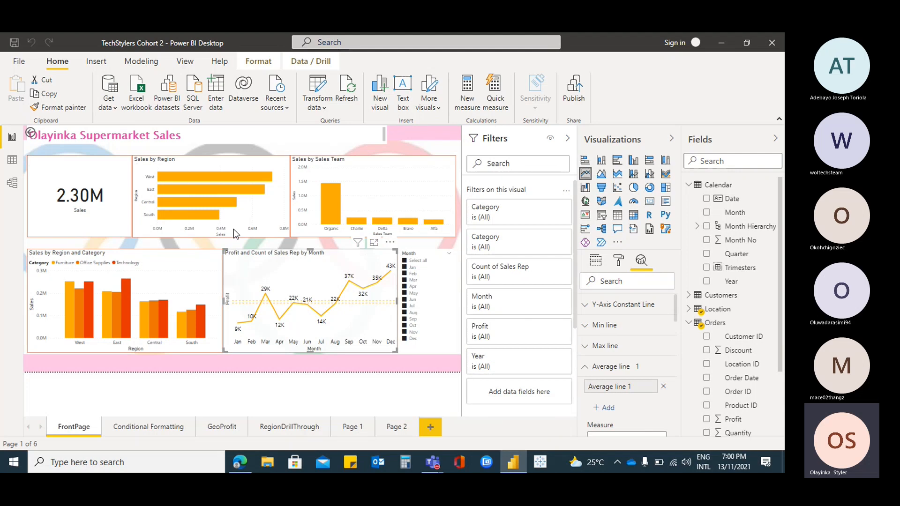
click(596, 262)
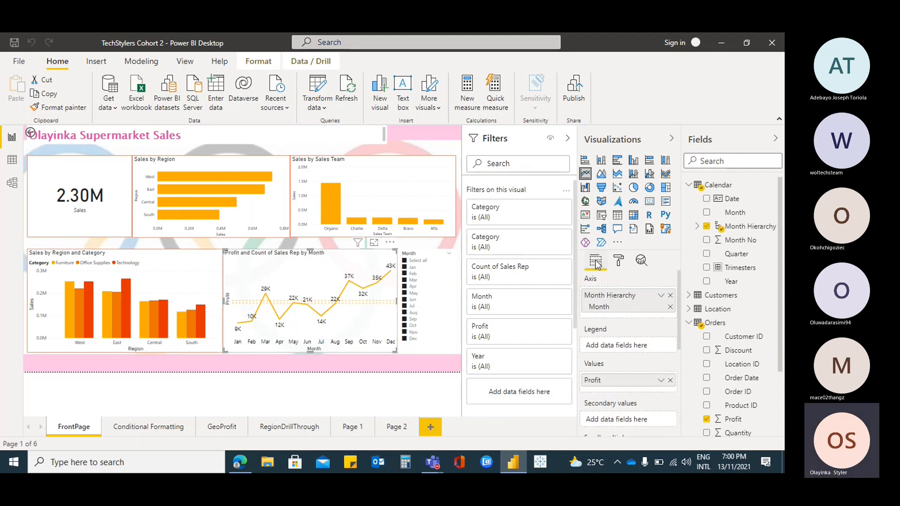
click(670, 307)
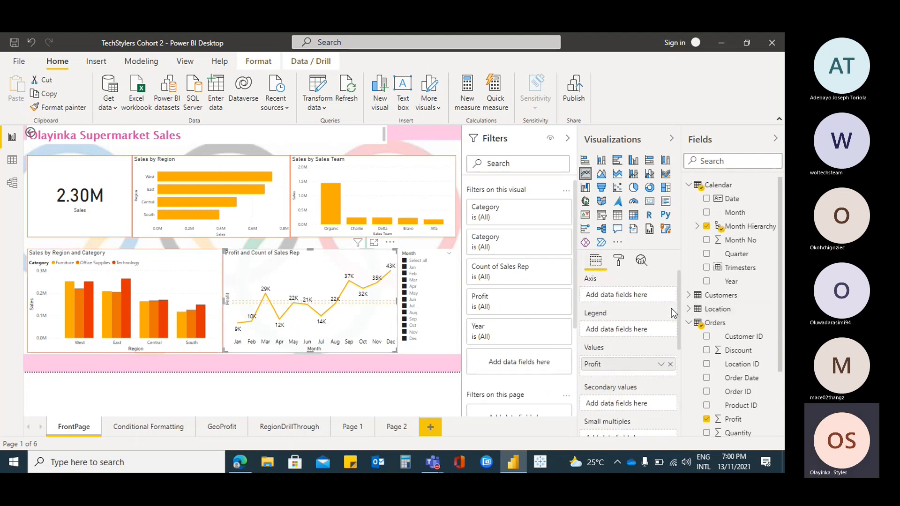
click(697, 226)
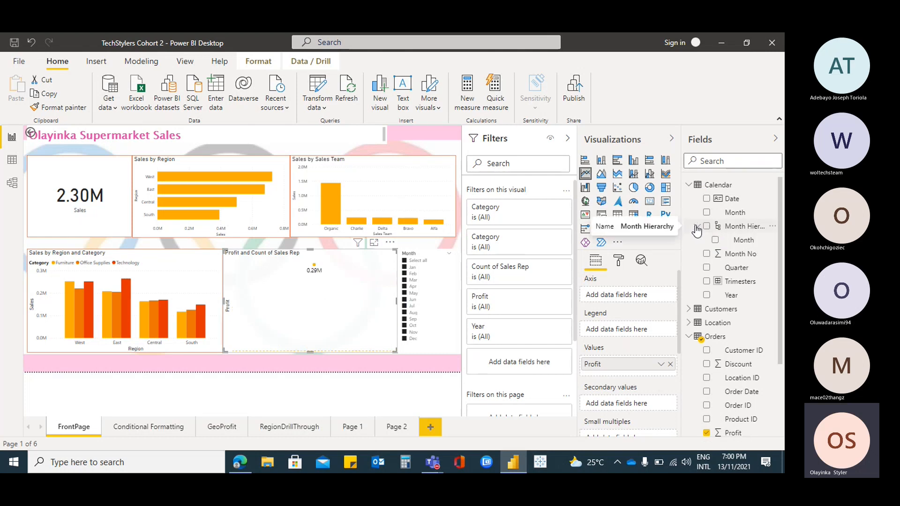
click(707, 282)
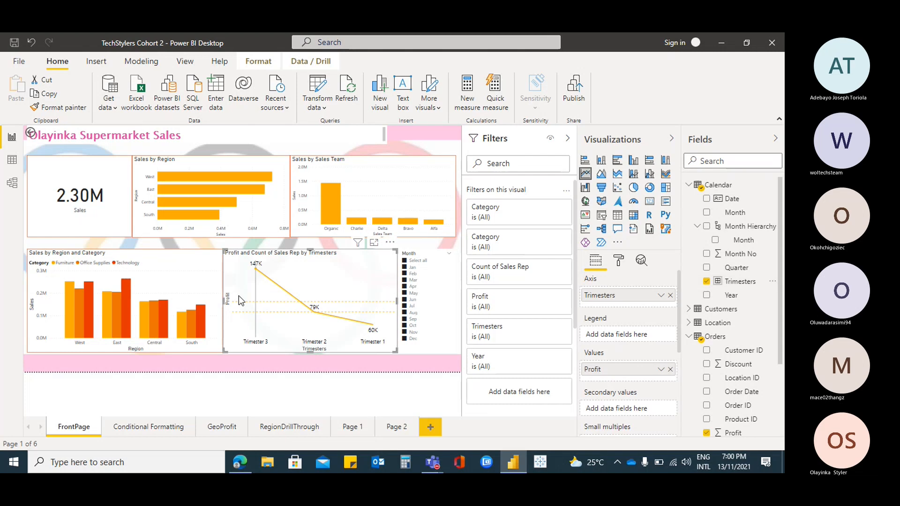
Look at the chart's sort fields and the trimester data points, and sort the profit line chart in ascending order
mouse_move(238, 296)
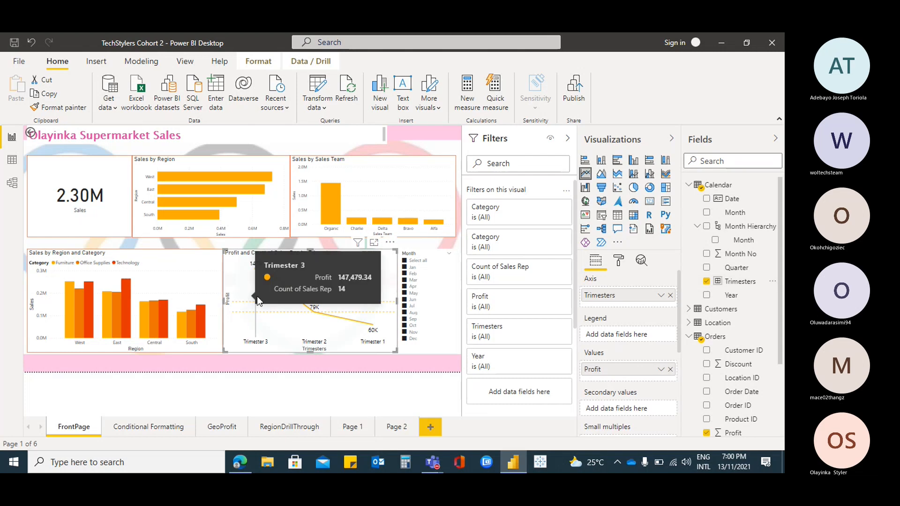
click(389, 242)
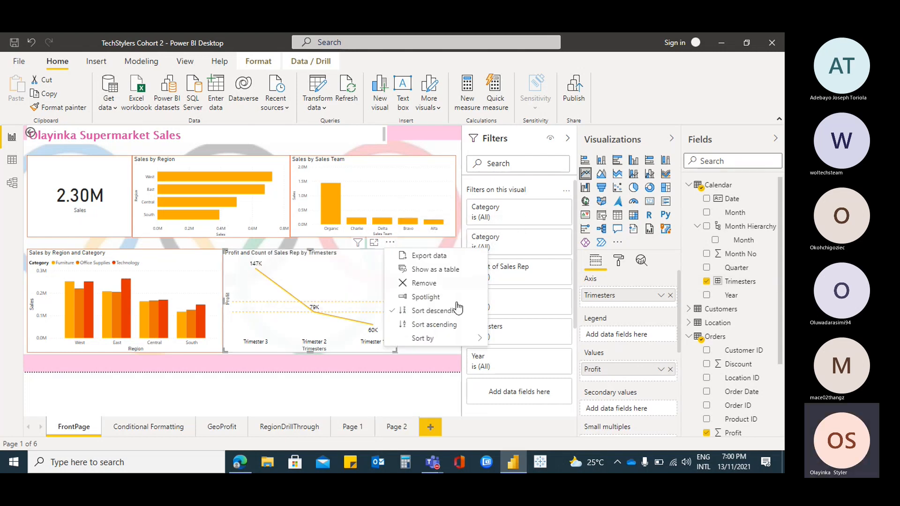
mouse_move(463, 340)
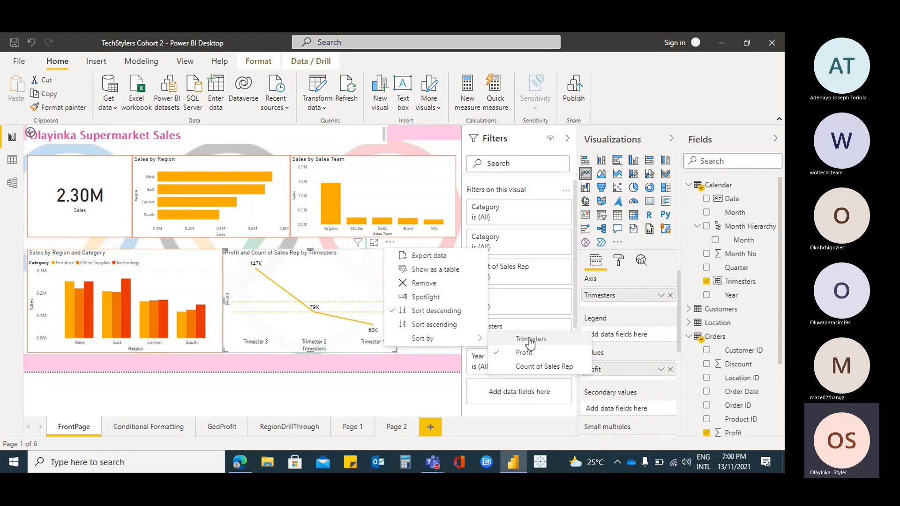
click(229, 270)
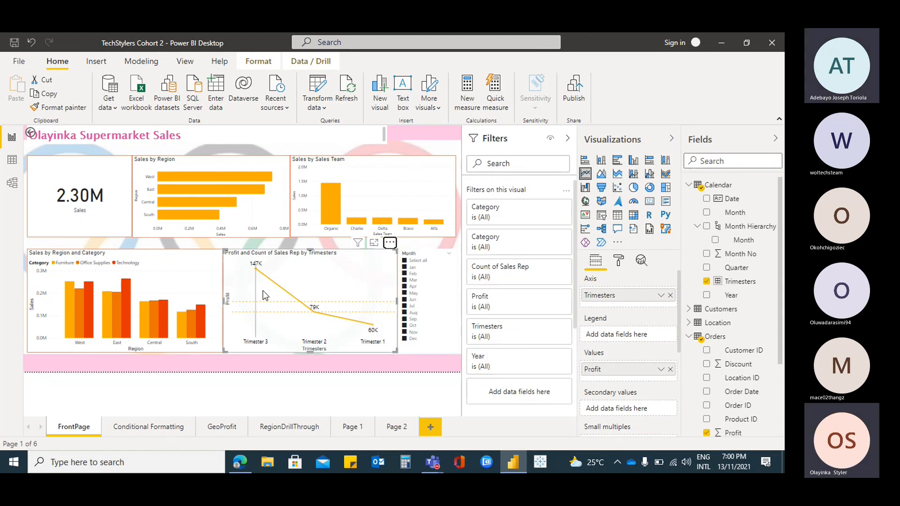
mouse_move(283, 294)
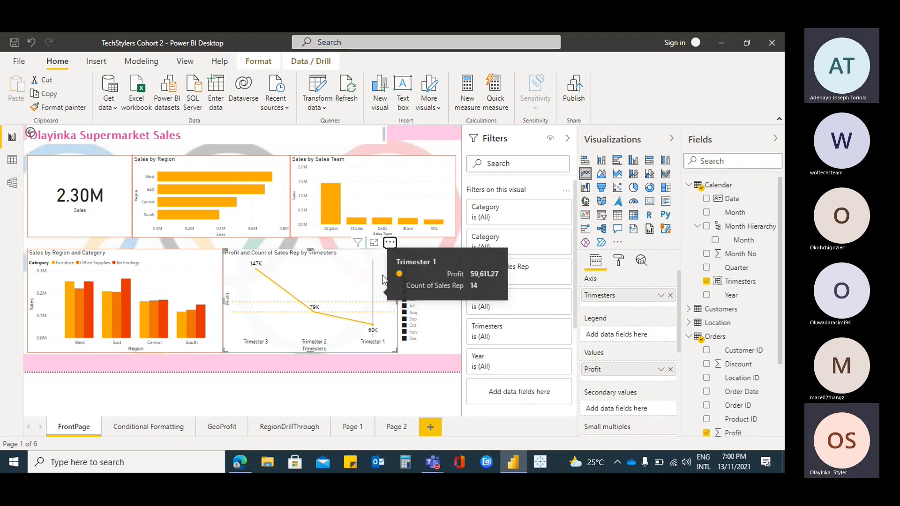
click(390, 243)
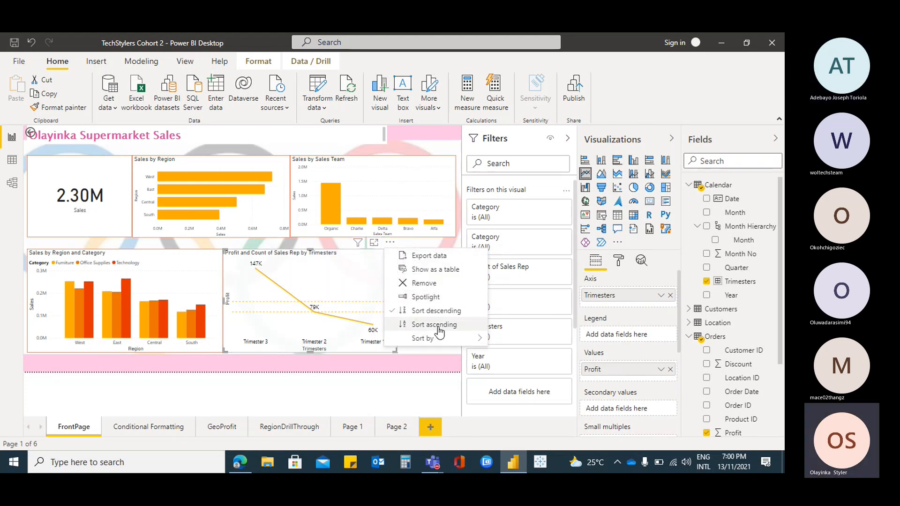
key(Escape)
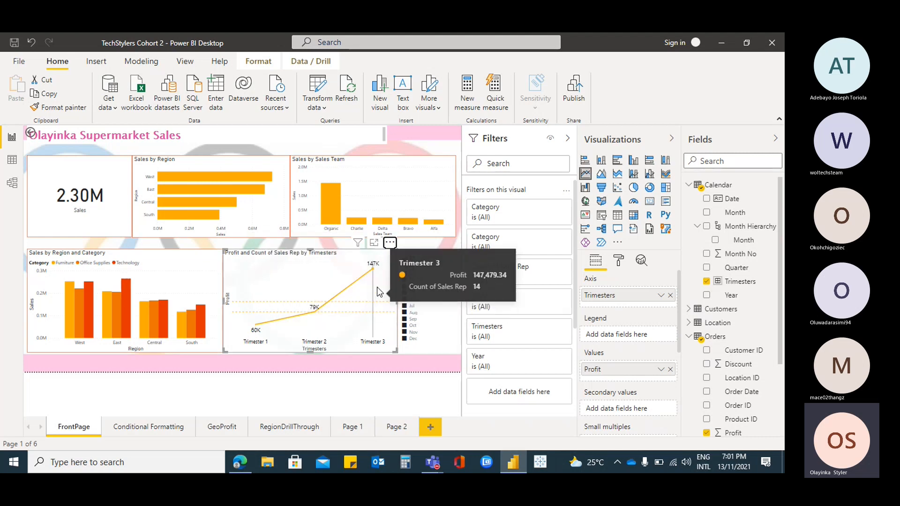
Replace Trimesters on the line chart's axis with Month from the Month Hierarchy
click(670, 295)
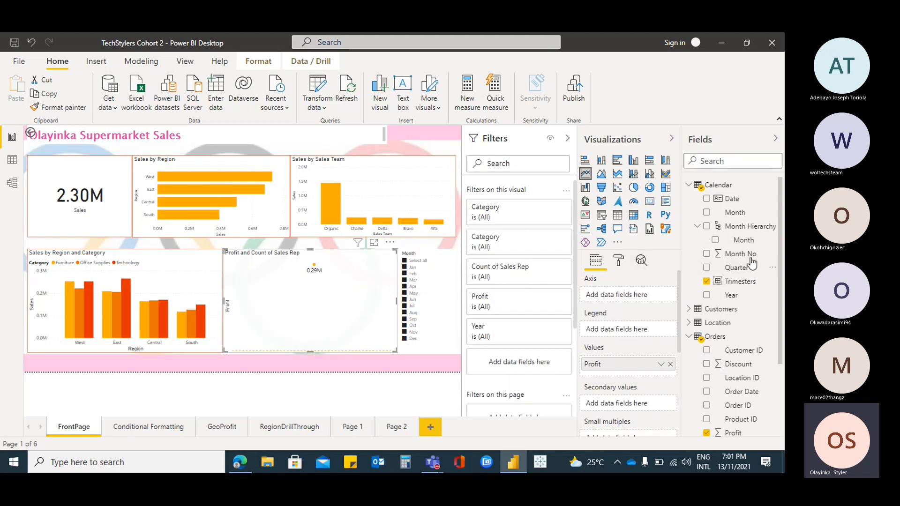
click(714, 240)
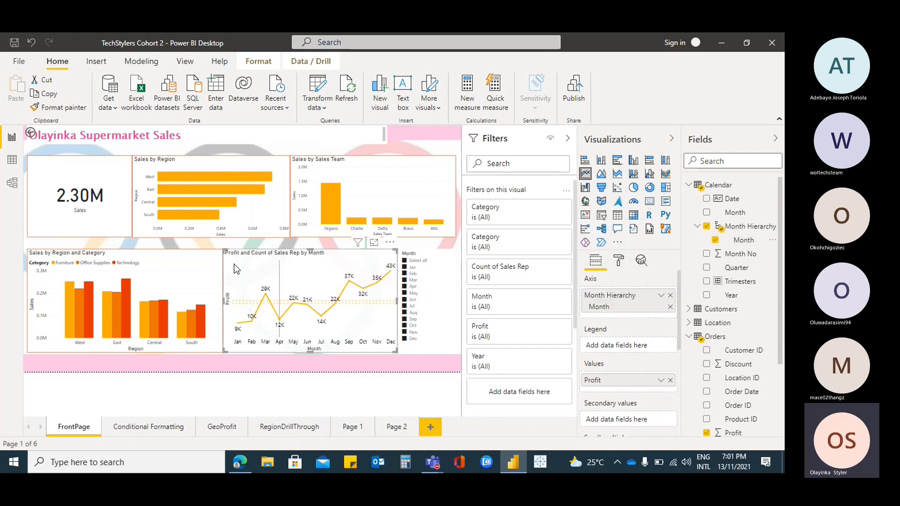
Go back to Data view and collapse the Calendar table in the list of tables
click(12, 159)
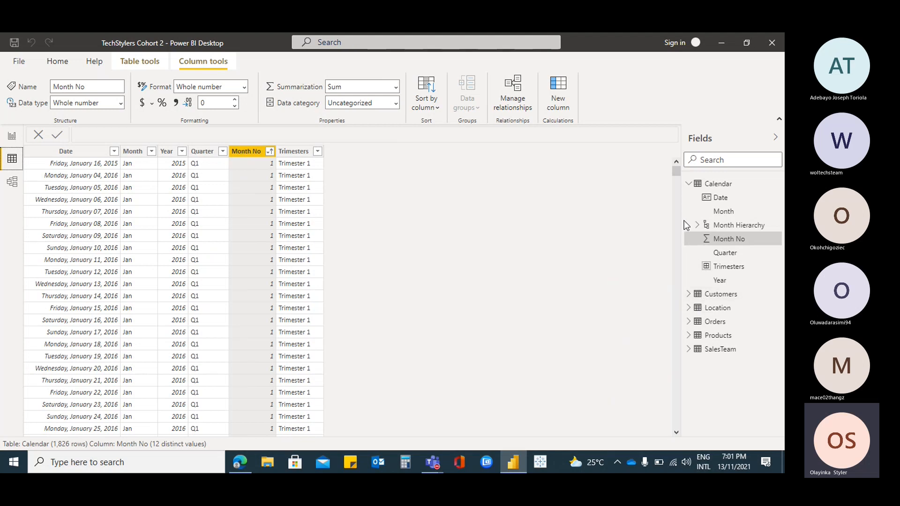
click(689, 184)
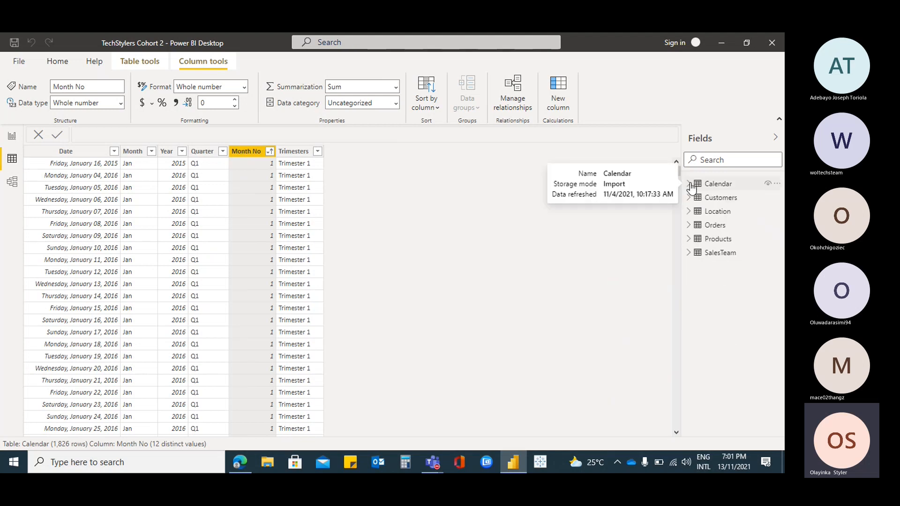
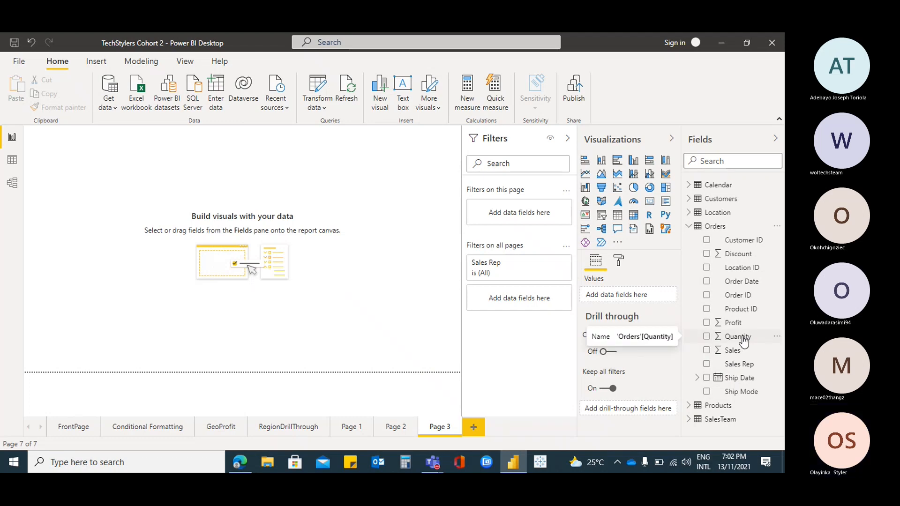
Create a table visual on Page 3 from the Orders Quantity field, summarized as Minimum
drag(713, 338, 631, 296)
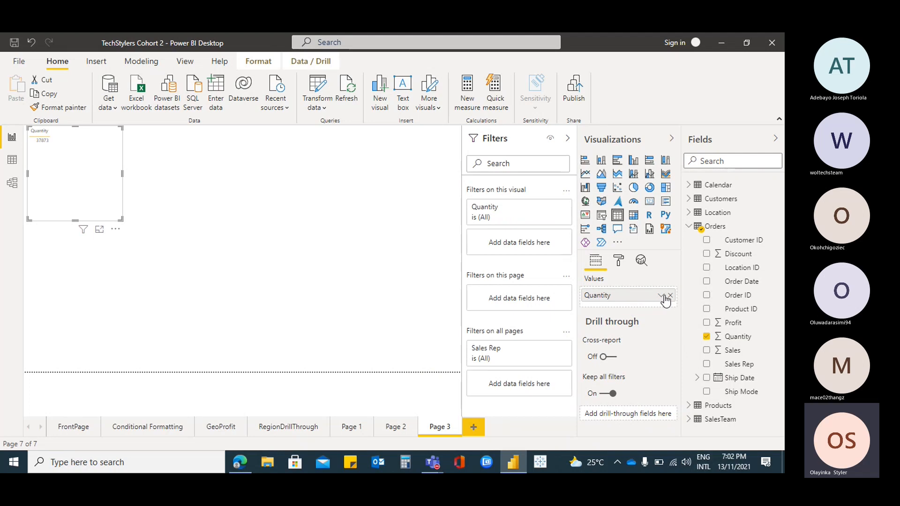
click(661, 296)
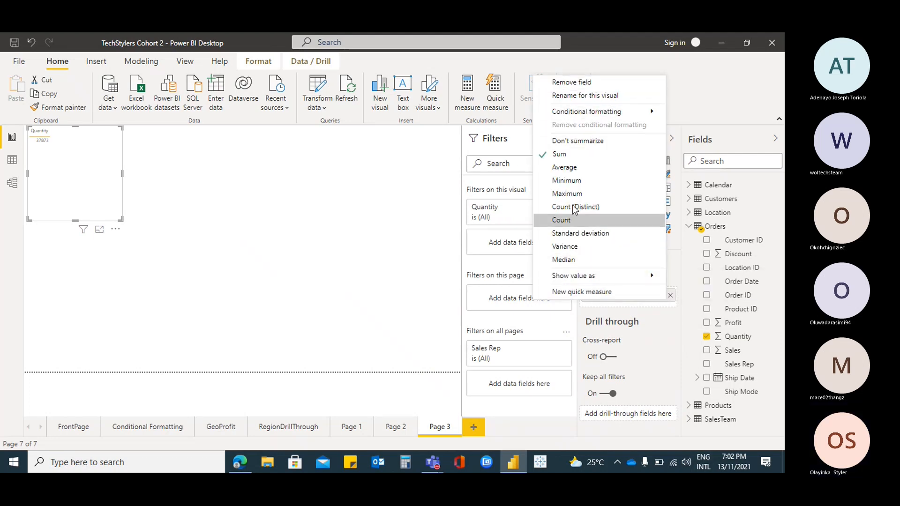
click(576, 182)
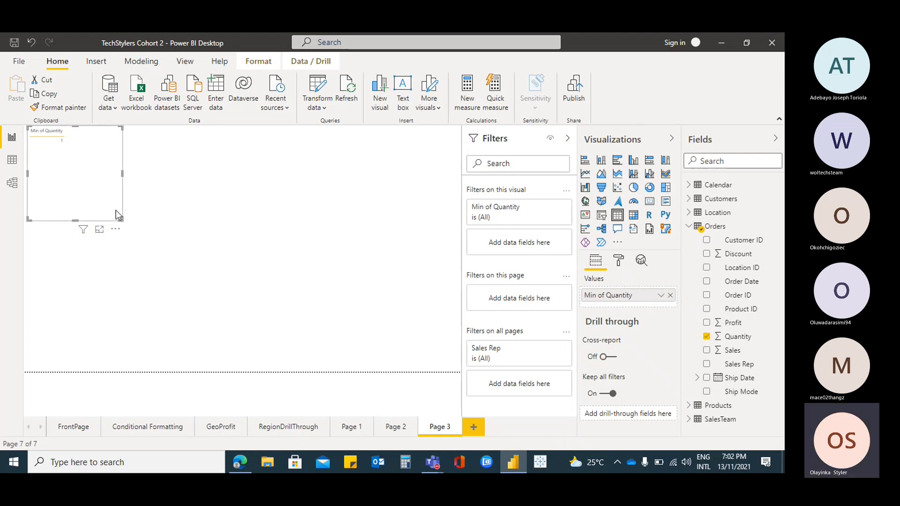
Duplicate the minimum-quantity table, place the copy to the right of the original, and summarize its Quantity as Maximum
key(ctrl+c)
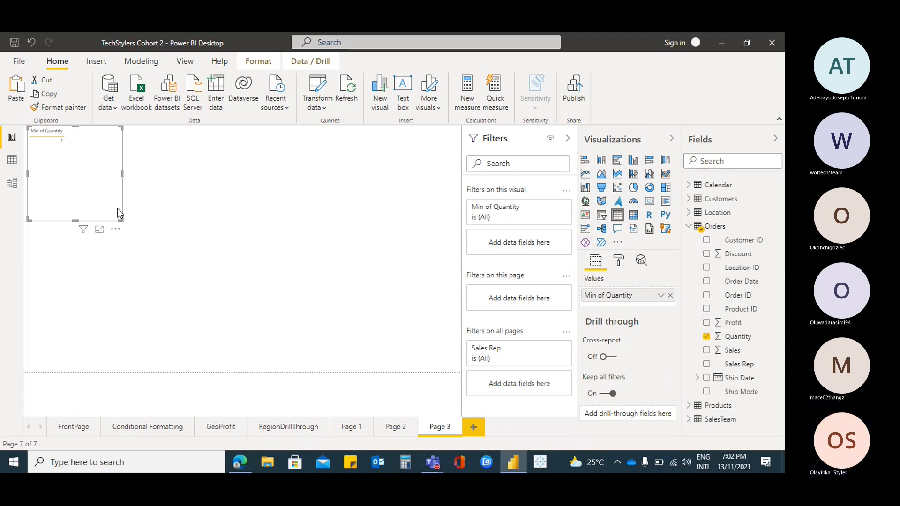
key(ctrl+v)
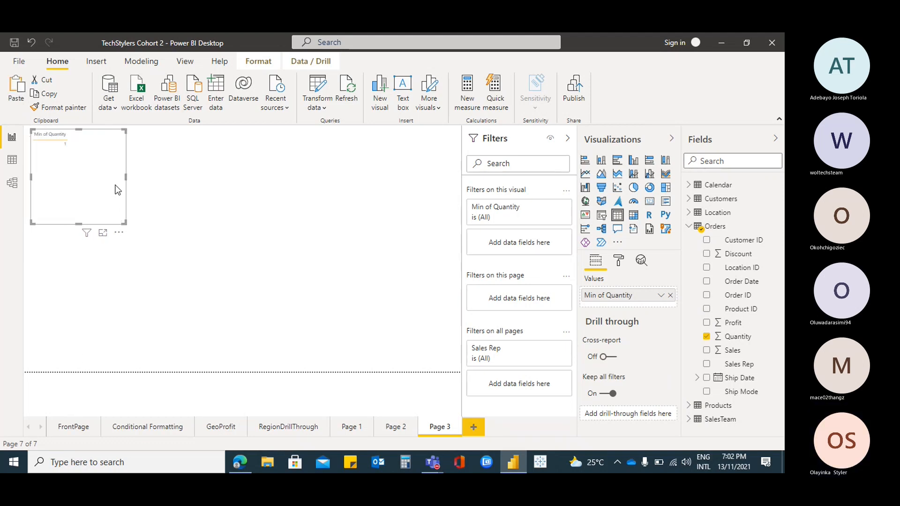
drag(122, 191, 317, 190)
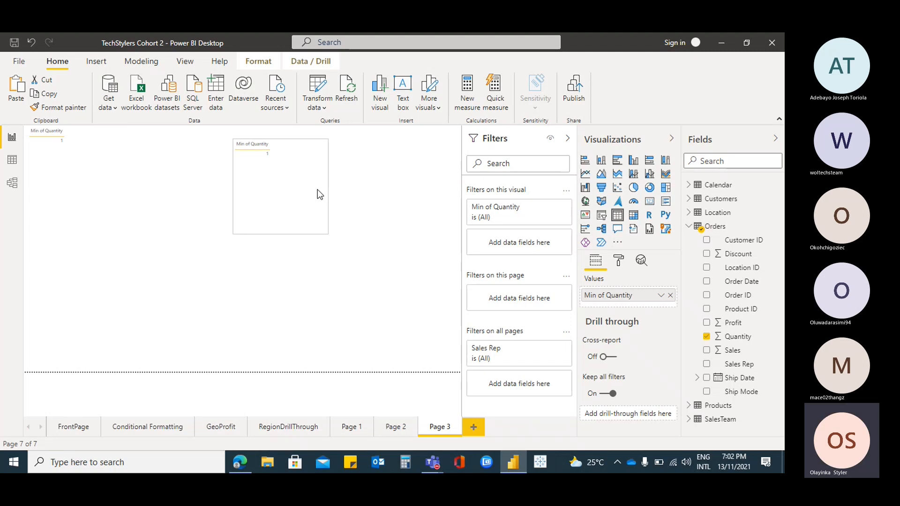
click(661, 295)
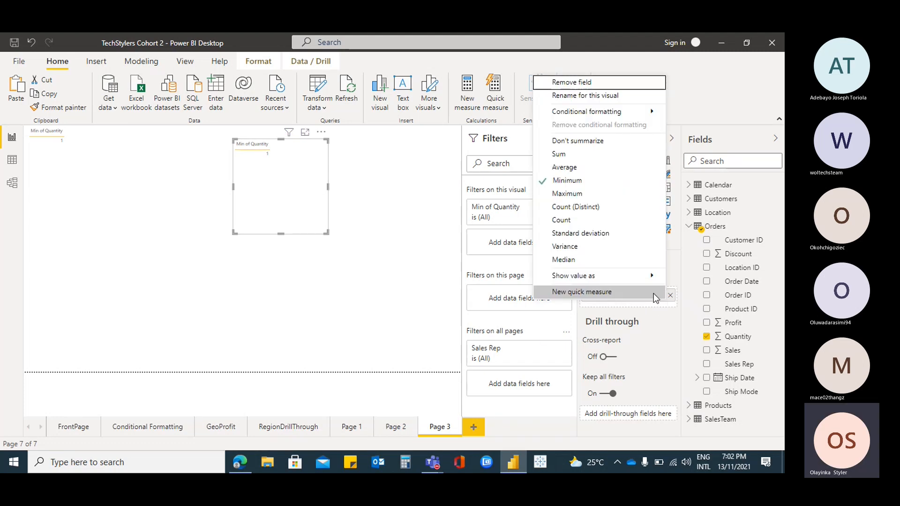
click(577, 195)
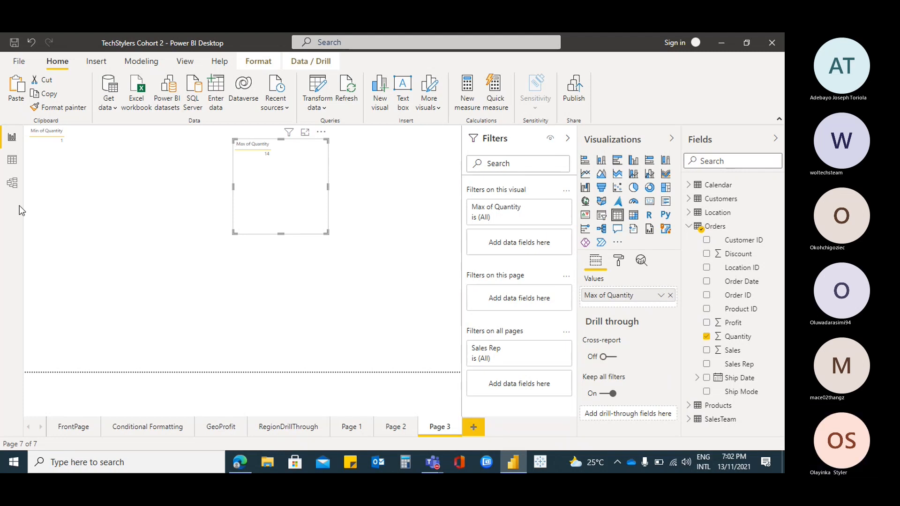
In Data view, examine the distinct values in the Orders table's Quantity column filter, and close it without filtering
click(13, 162)
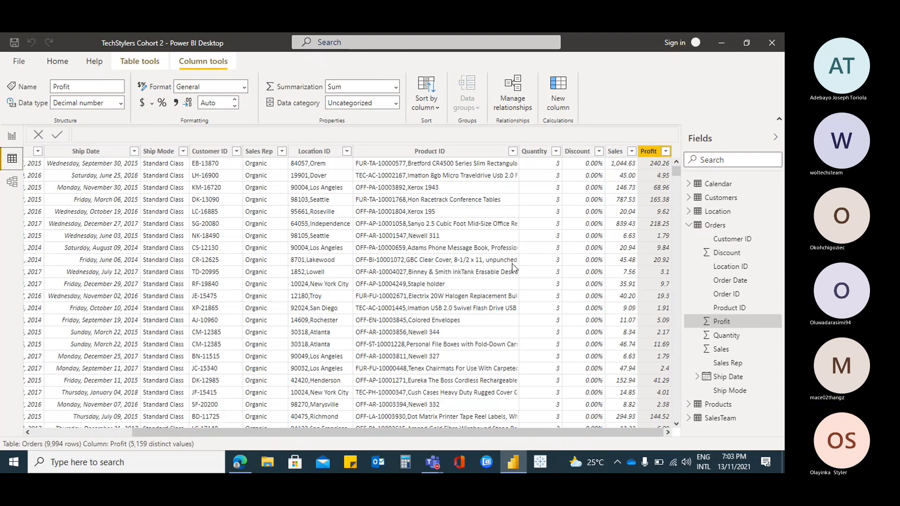
click(555, 153)
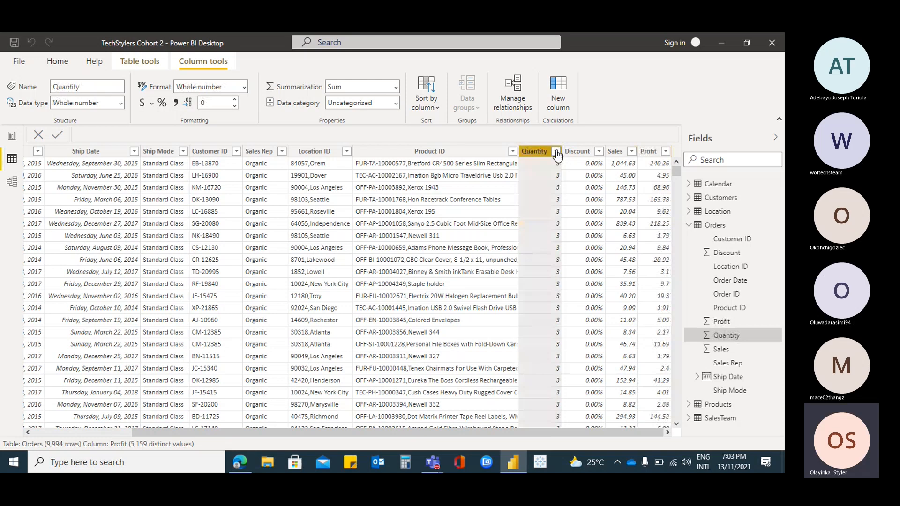
click(556, 151)
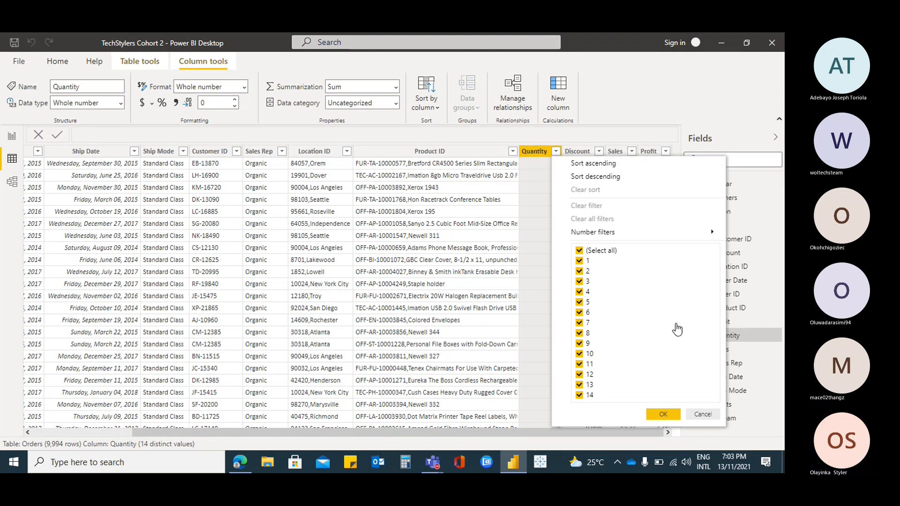
click(704, 415)
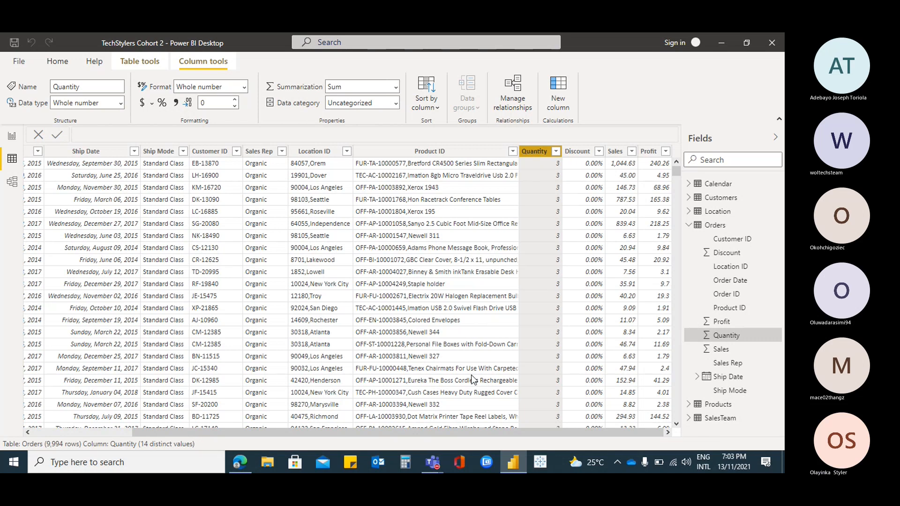
mouse_move(523, 435)
mouse_down()
mouse_move(315, 437)
mouse_move(515, 432)
mouse_up()
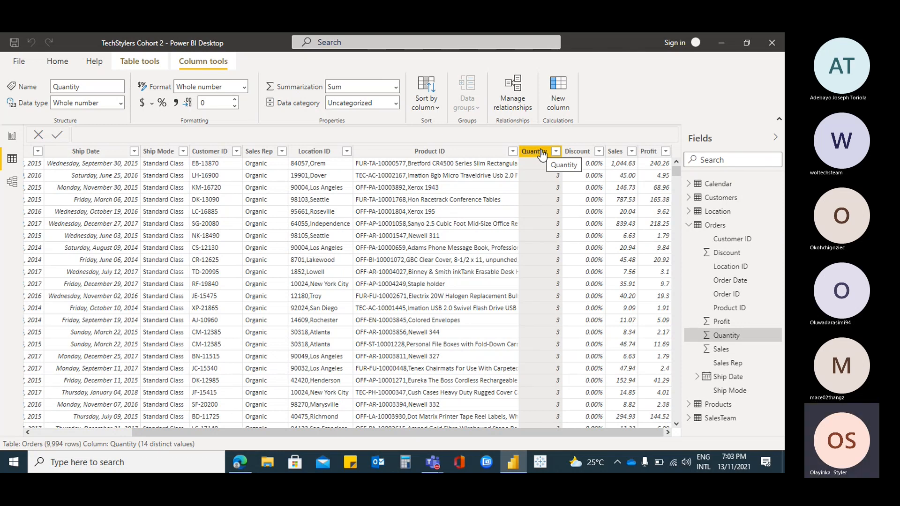
Start a new group based on the Quantity column of the Orders table
click(555, 151)
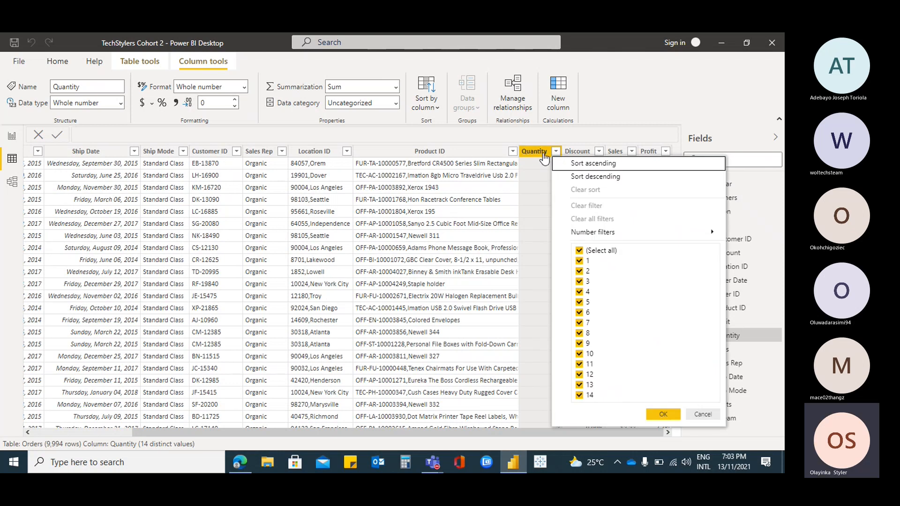
right_click(543, 156)
click(587, 379)
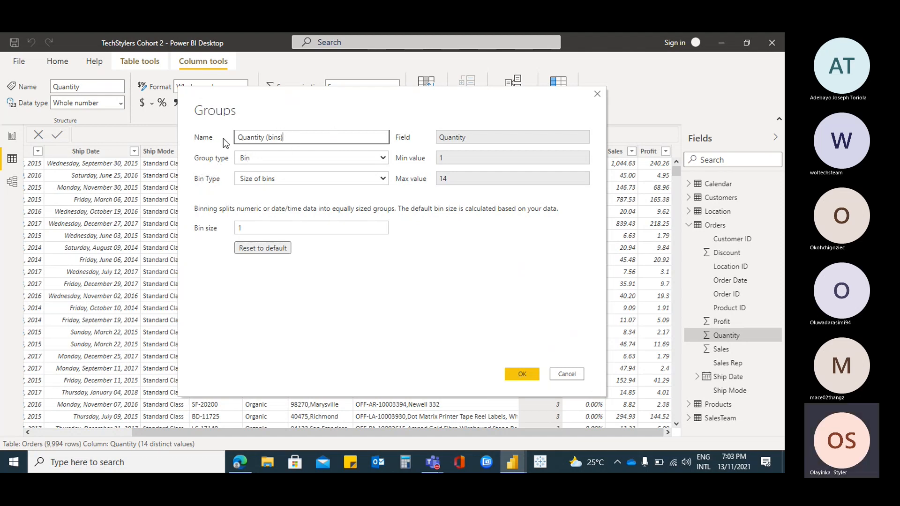
Try the List group type to look at the ungrouped Quantity values, and return the group type to Bin
click(383, 158)
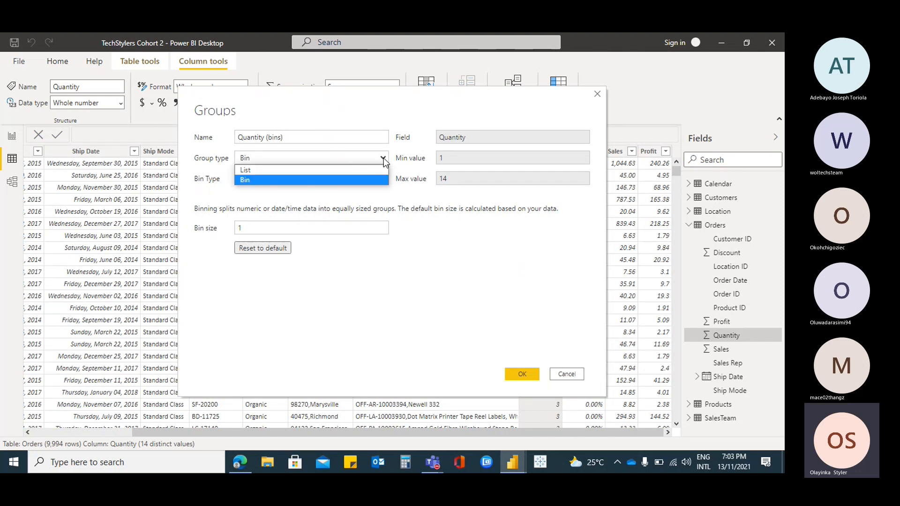
click(310, 171)
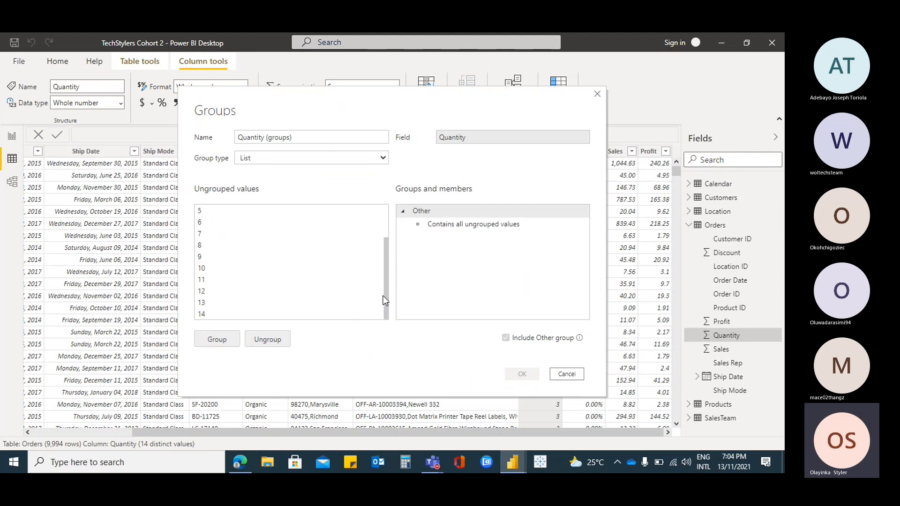
click(384, 158)
click(319, 178)
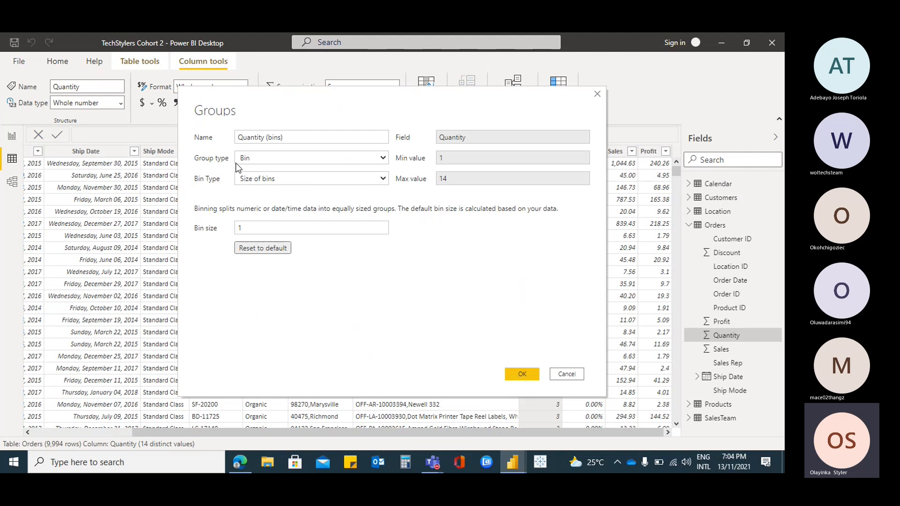
Review the Quantity group's name and Size of bins setting, and change the bin type to Number of bins
click(310, 137)
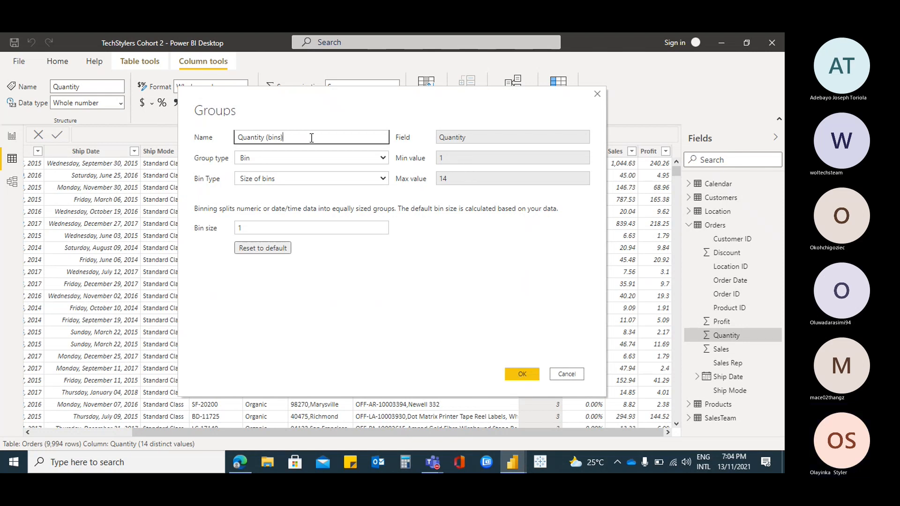
click(382, 180)
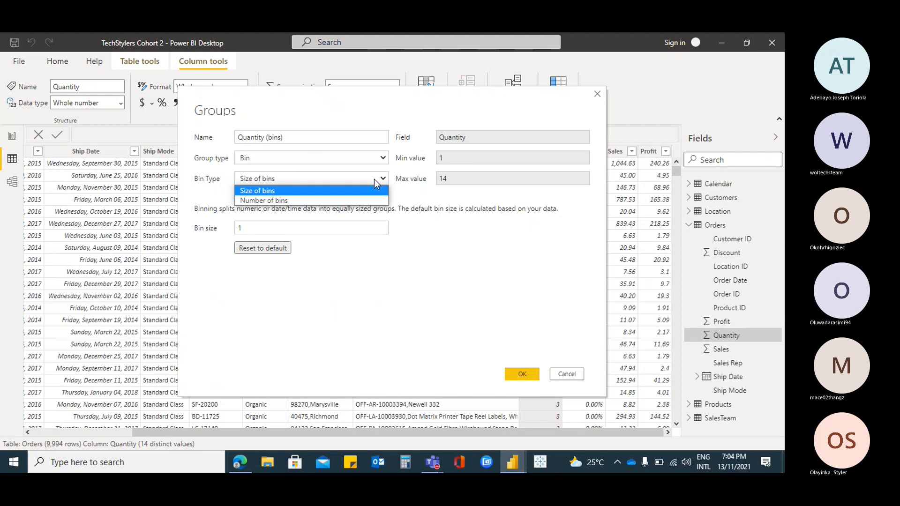
click(315, 189)
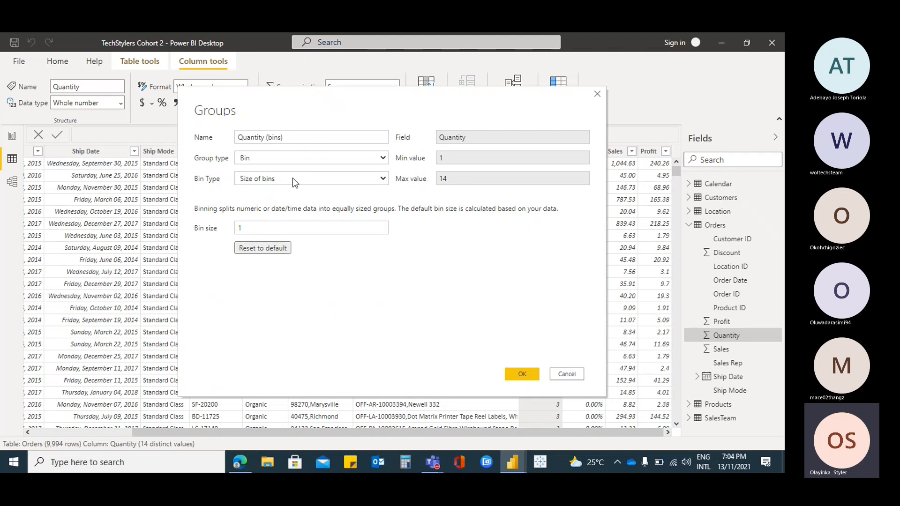
click(266, 229)
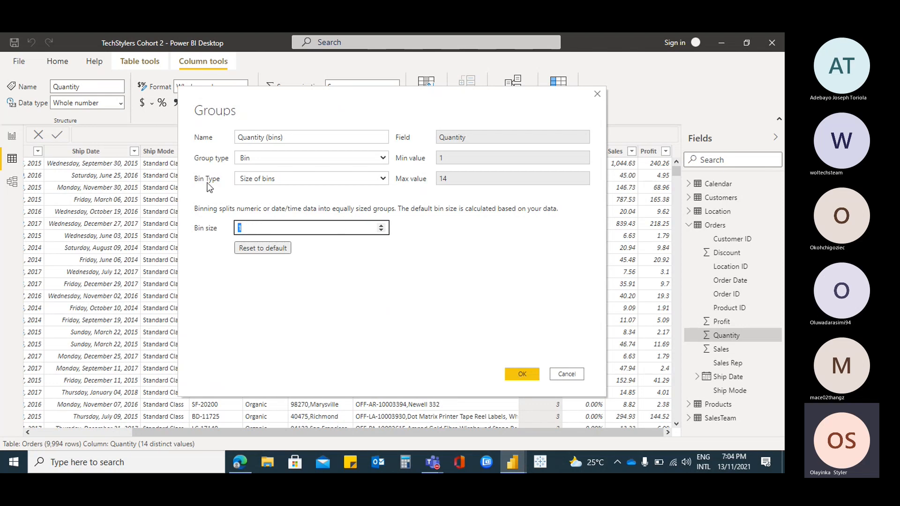
click(383, 180)
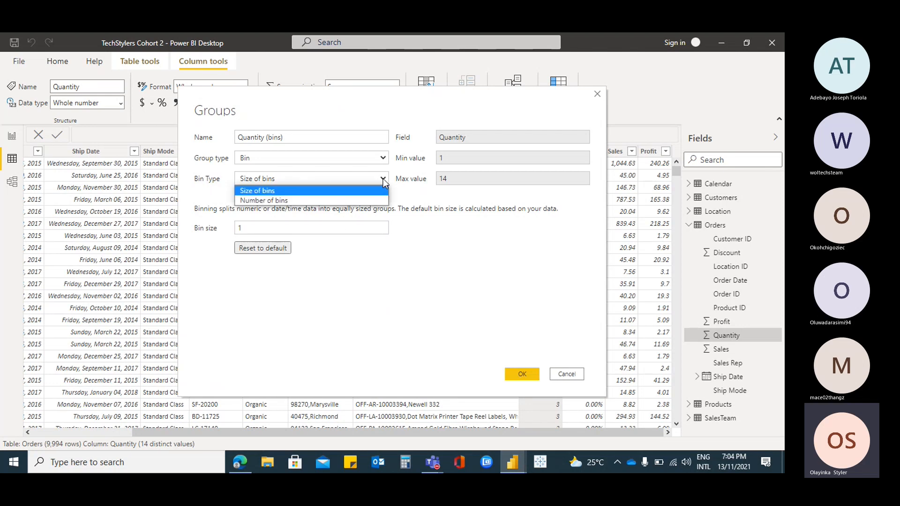
click(313, 200)
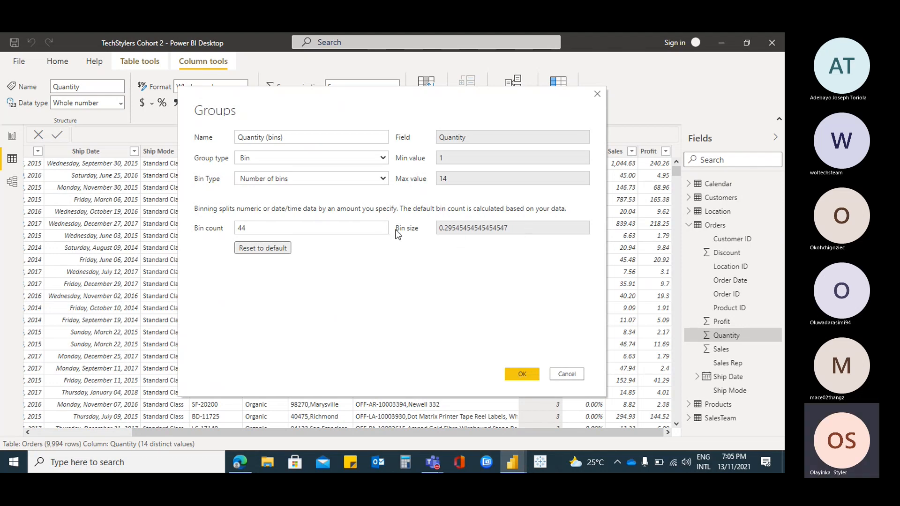
Set the Quantity group's bin count to 3 and check the calculated bin size
click(381, 226)
click(382, 230)
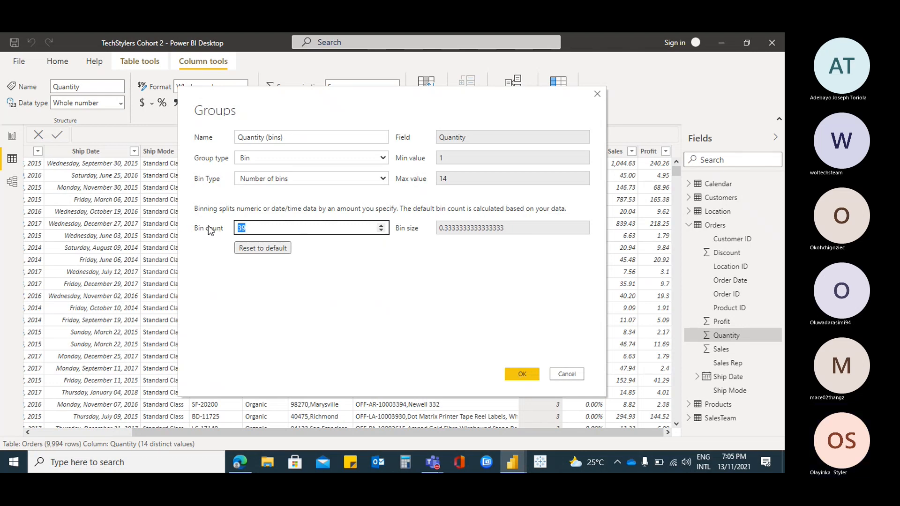
key(BackSpace)
click(424, 253)
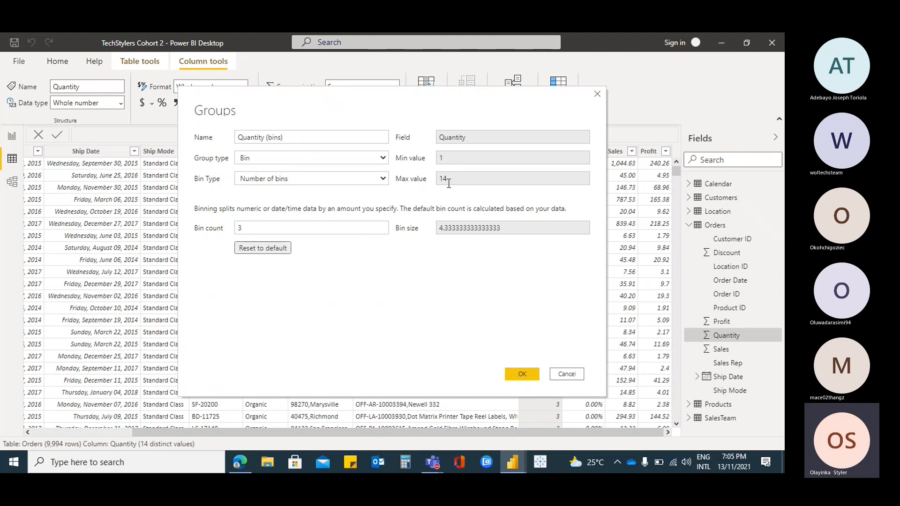
Try bin counts of 7, 6, 8, 2 and 3 to compare the calculated bin sizes
double_click(237, 228)
text(7)
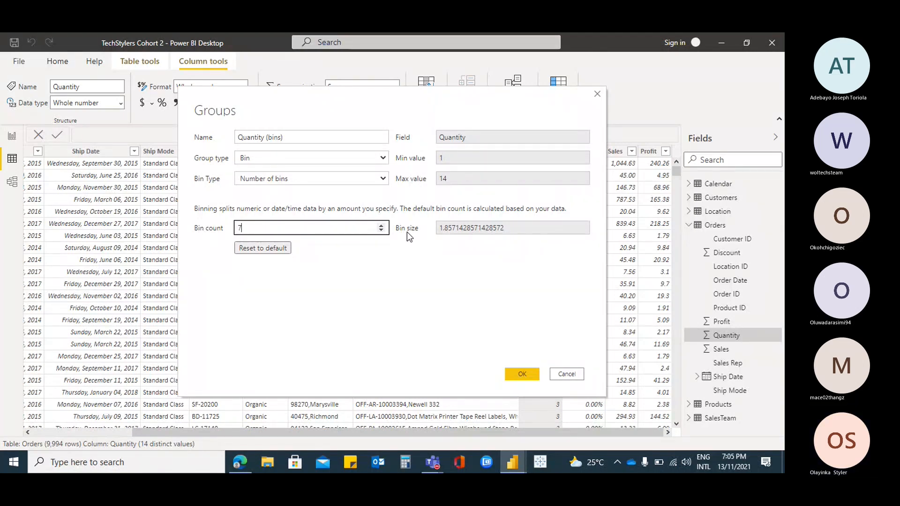
click(531, 232)
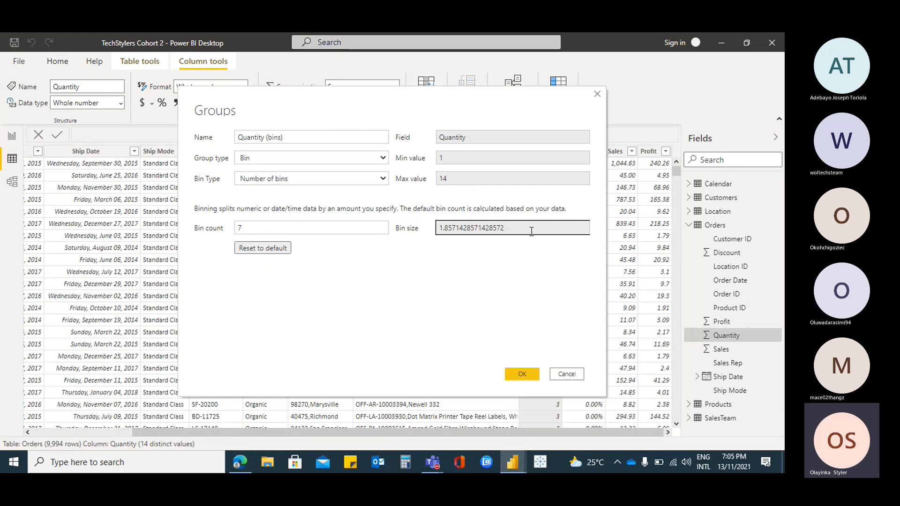
double_click(278, 230)
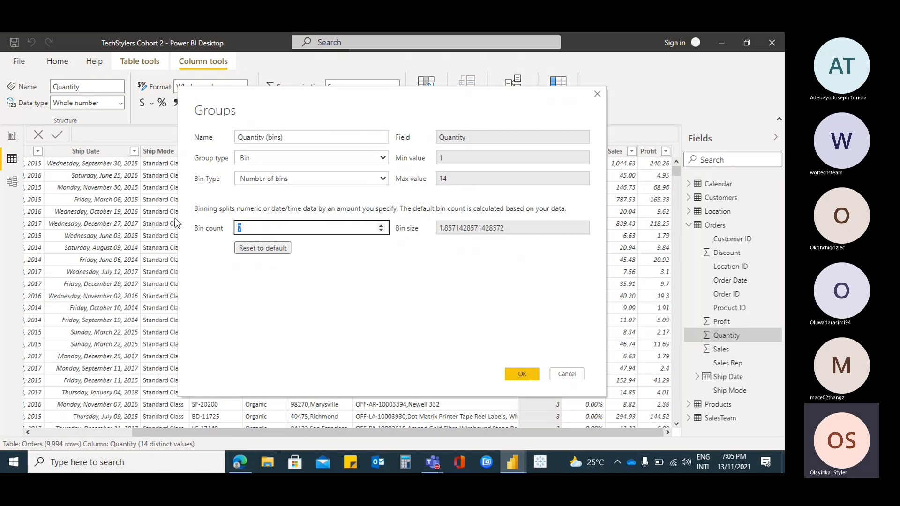
text(6)
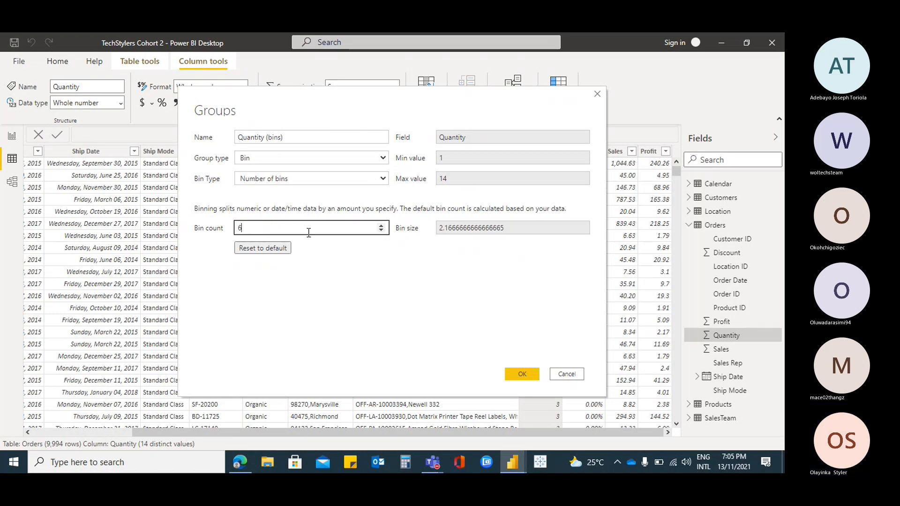
key(BackSpace)
text(8)
key(BackSpace)
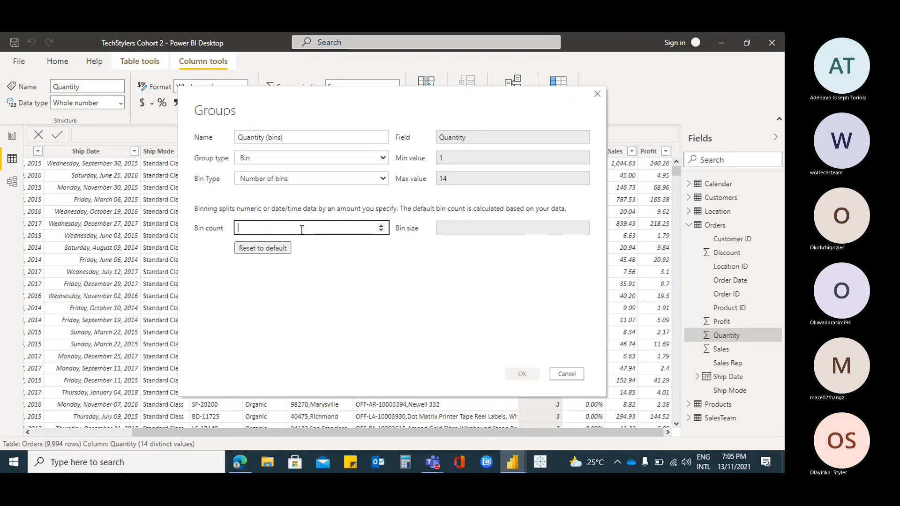
text(2)
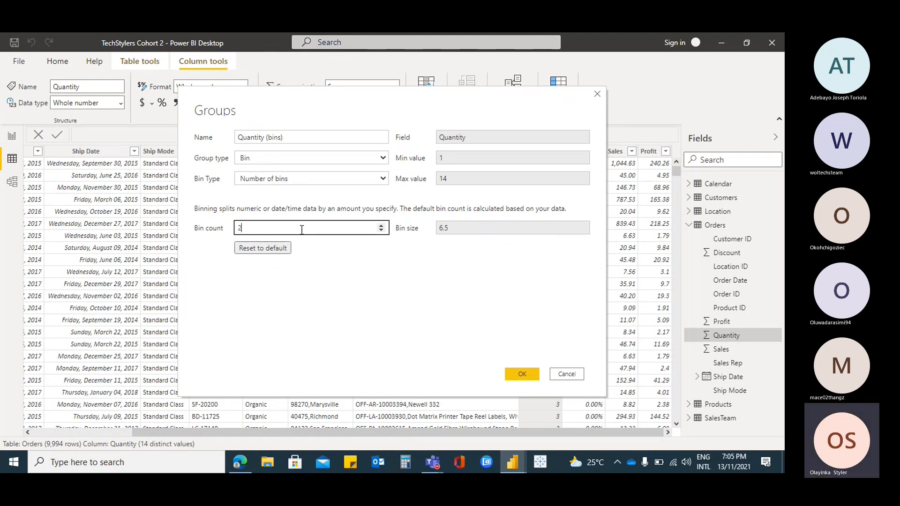
key(BackSpace)
text(3)
drag(251, 228, 199, 226)
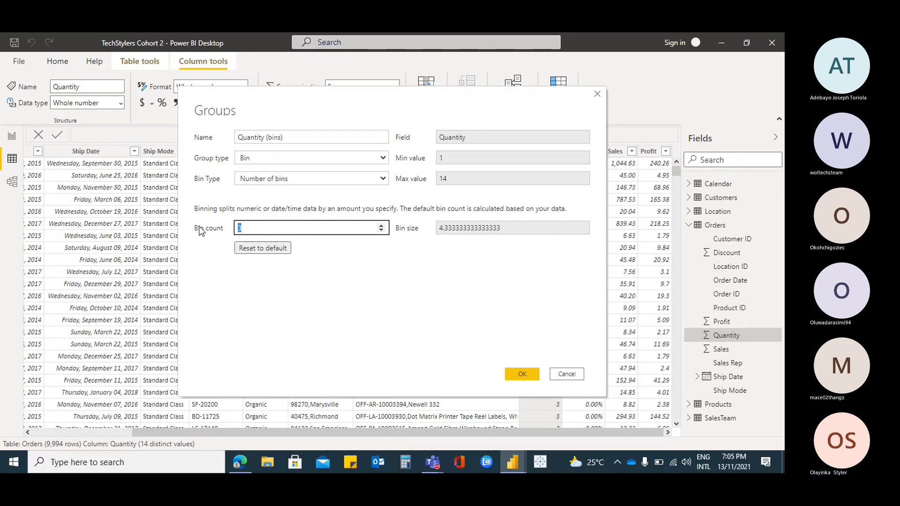
Try a bin count of 44 for the Quantity group, and compare the Size of bins type with Number of bins
text(4)
text(4)
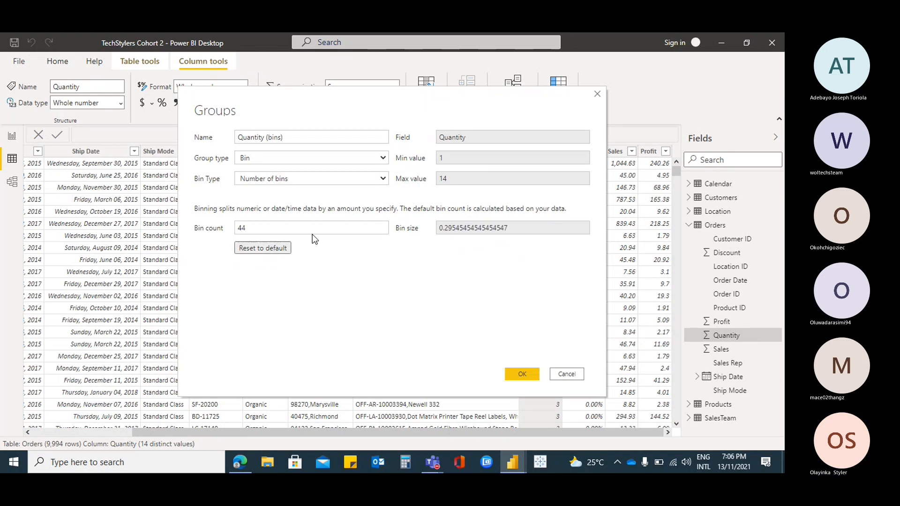
click(294, 179)
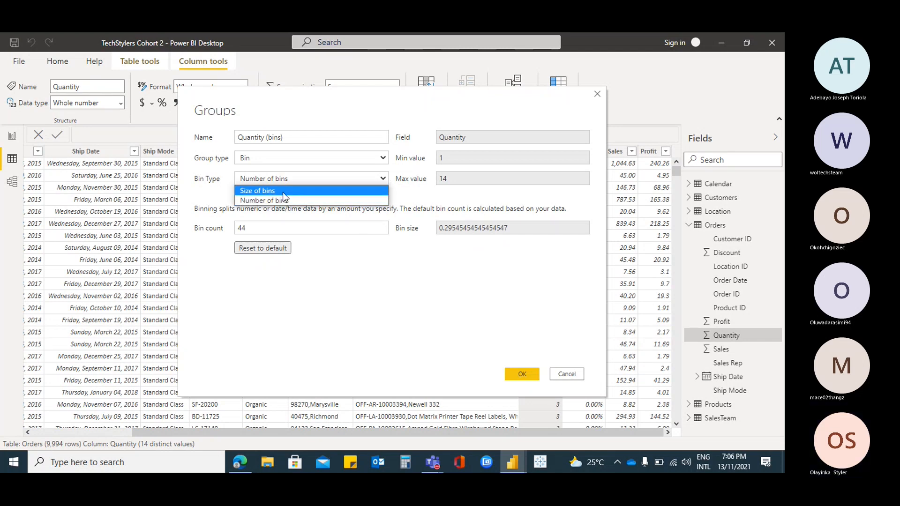
click(282, 192)
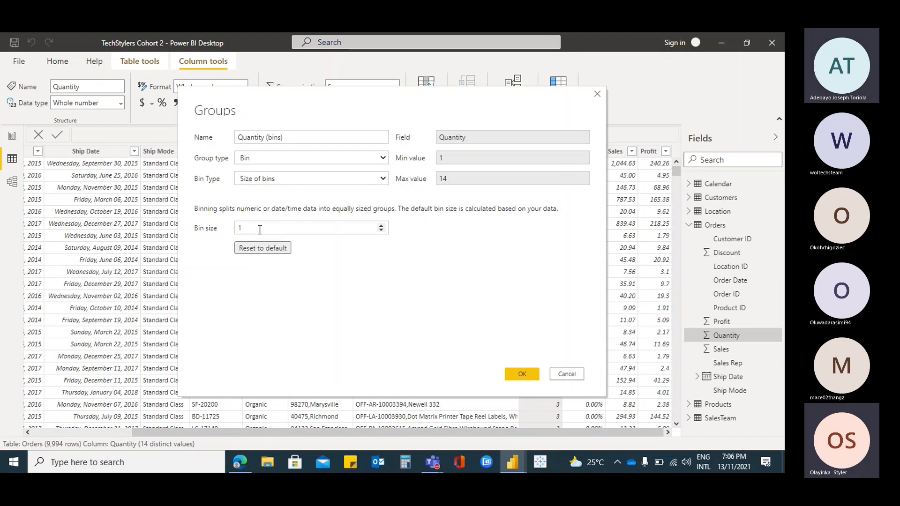
click(383, 179)
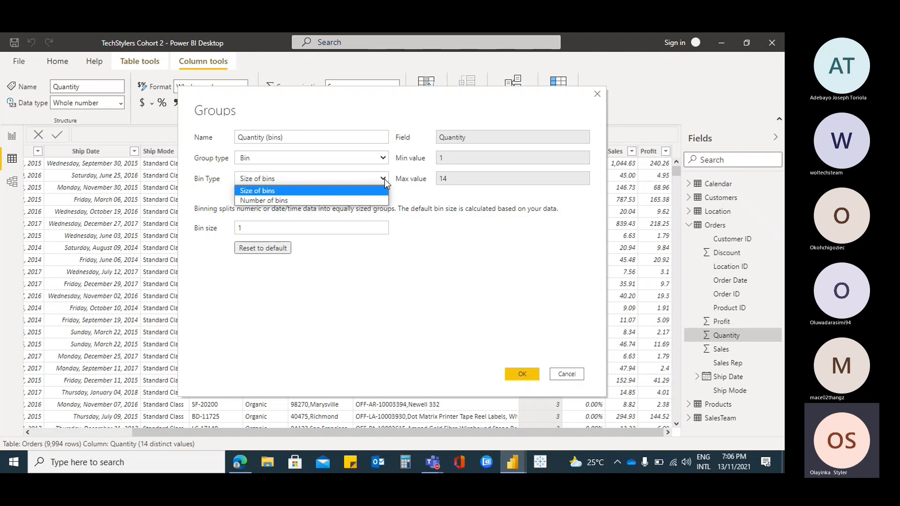
click(321, 201)
Set the bin count to 3 and create the Quantity (bins) group
double_click(265, 228)
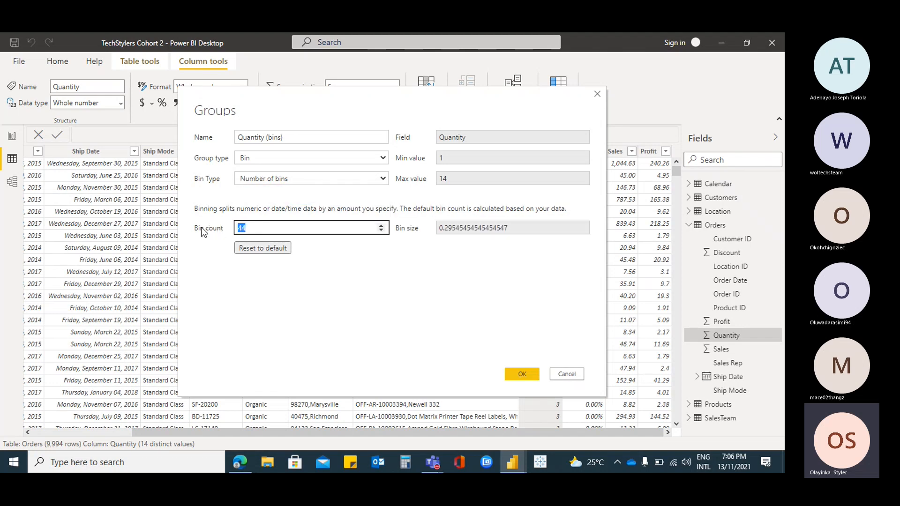
text(3)
drag(285, 224, 219, 224)
text(2)
key(BackSpace)
text(3)
click(521, 374)
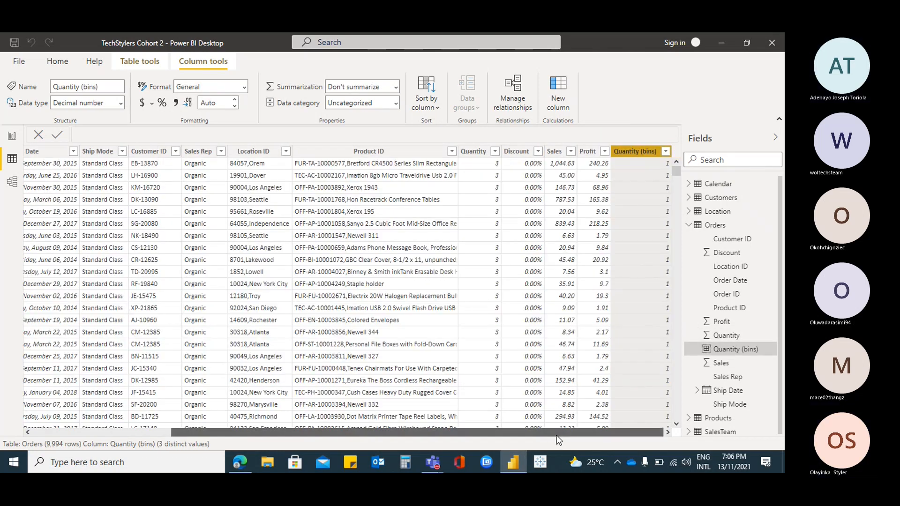
Filter the Orders table's Quantity (bins) column to show only bin 1
click(666, 152)
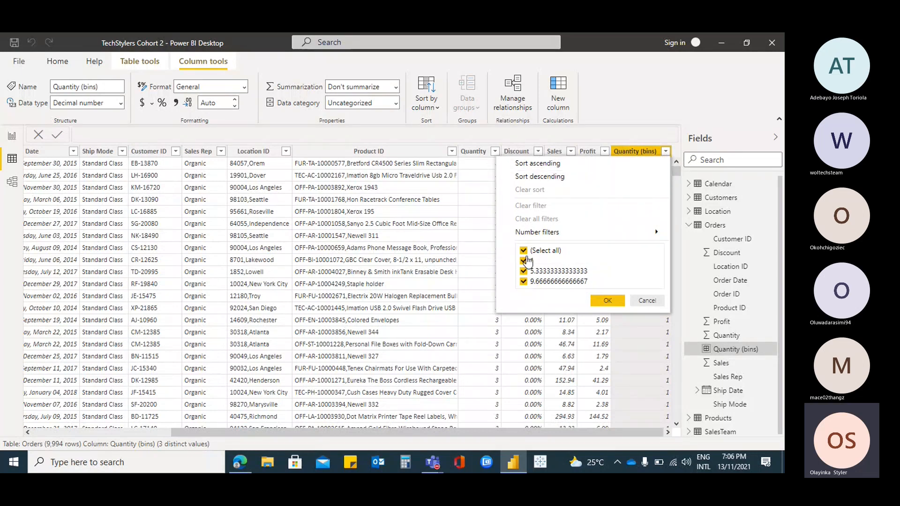
click(523, 251)
click(524, 261)
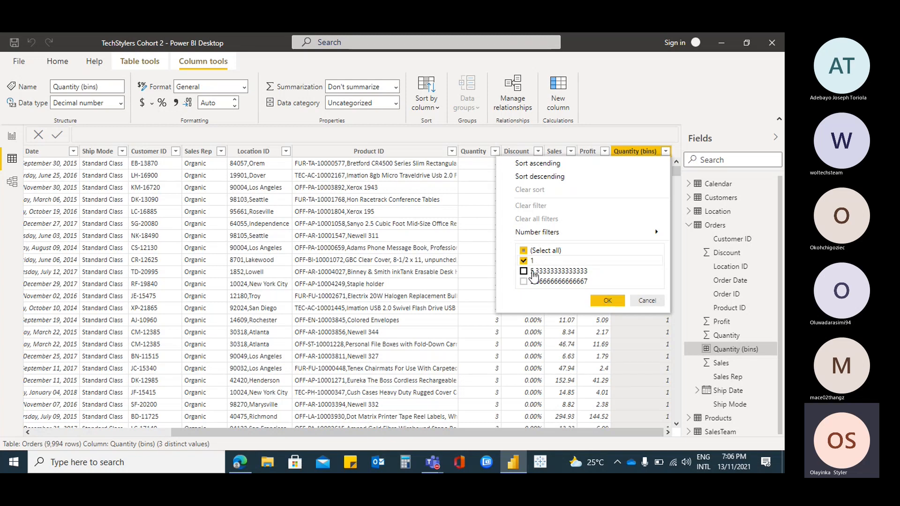
click(609, 302)
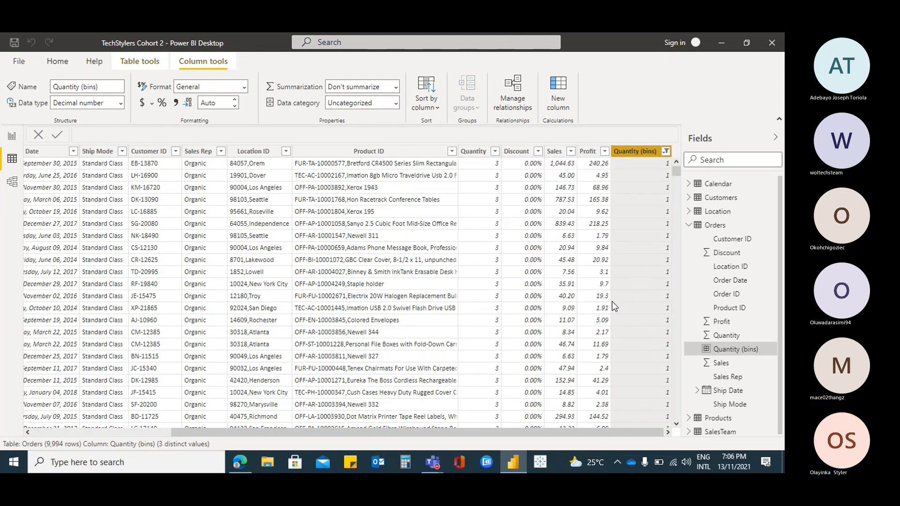
drag(489, 428, 656, 445)
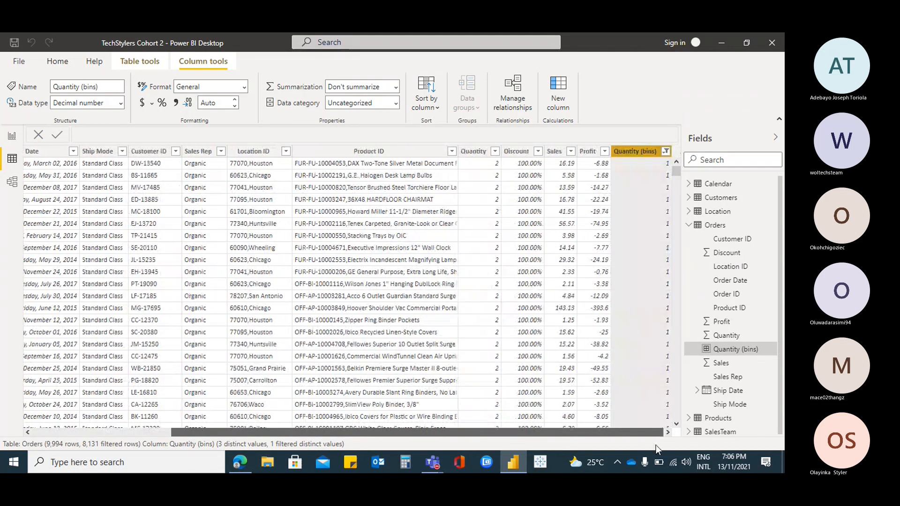
Examine which Quantity values fall in the filtered bin, leaving the Quantity column unfiltered
click(477, 154)
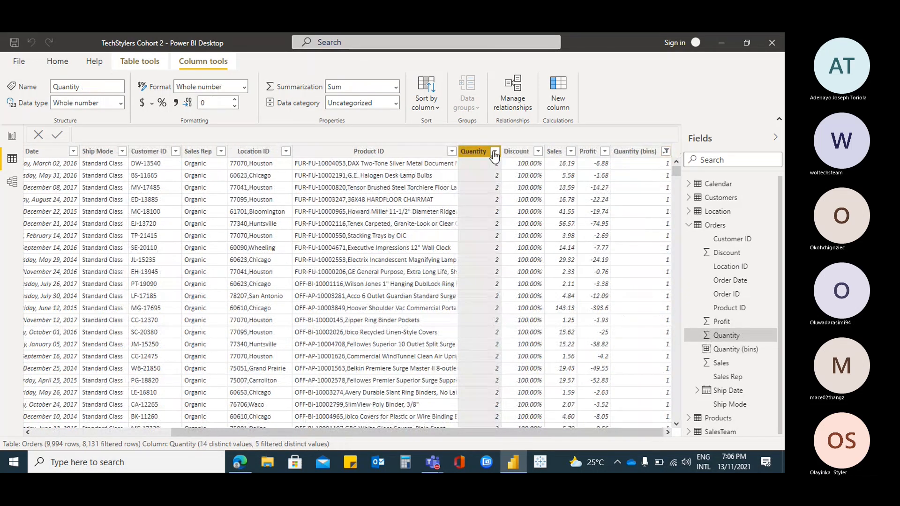
click(495, 151)
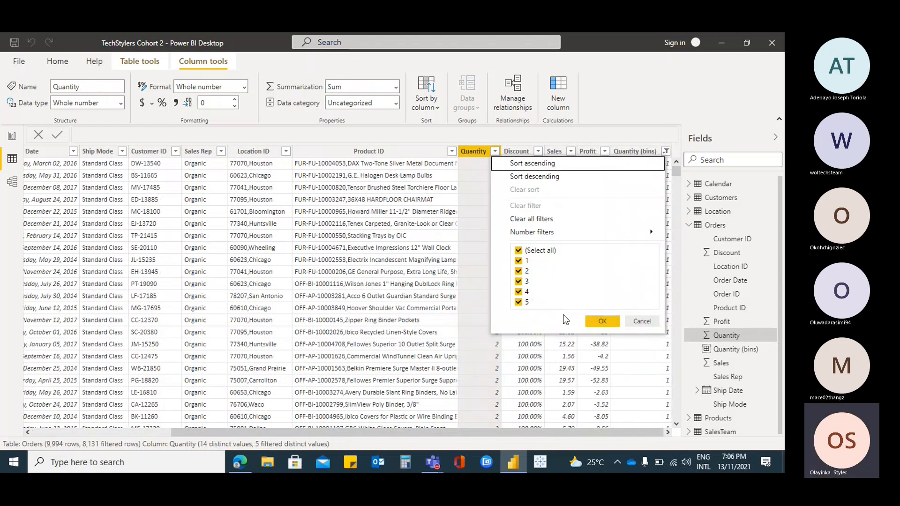
click(642, 321)
drag(552, 432, 412, 431)
On report Page 3, replace Max of Quantity with Quantity (bins) in the selected table visual
click(11, 136)
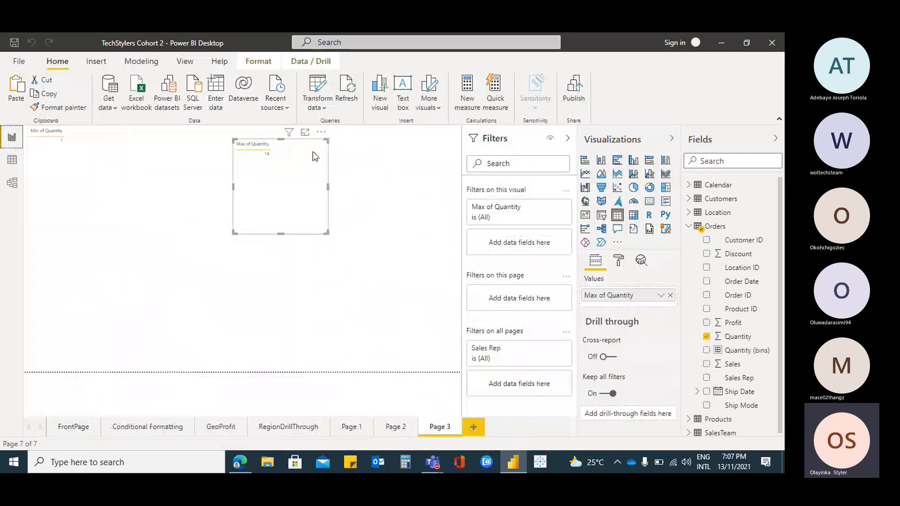
click(671, 294)
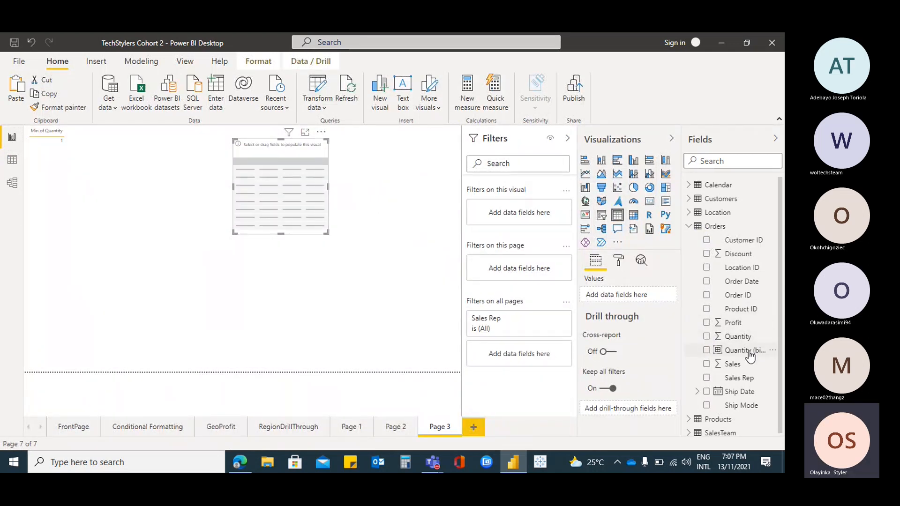
drag(716, 353, 631, 304)
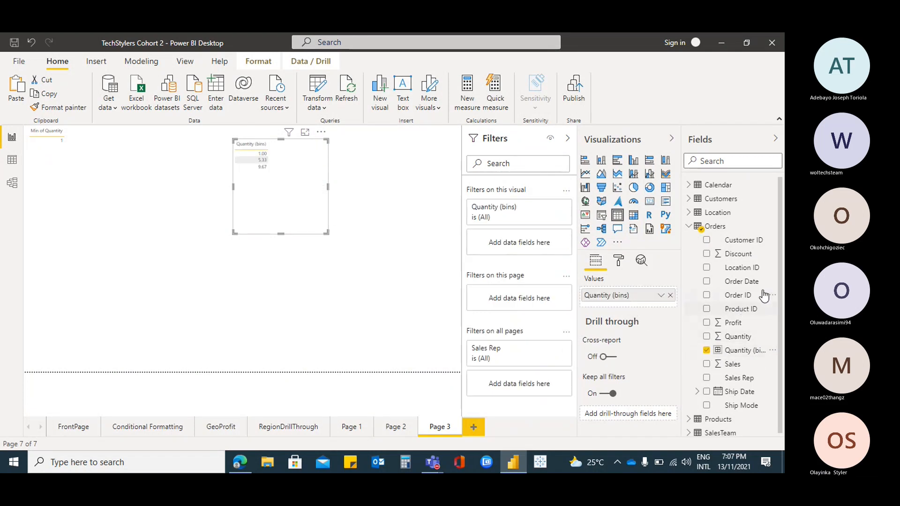
Try adding the Quantity field beside Quantity (bins) in the table visual, and remove it again
drag(749, 342, 662, 318)
drag(749, 342, 655, 311)
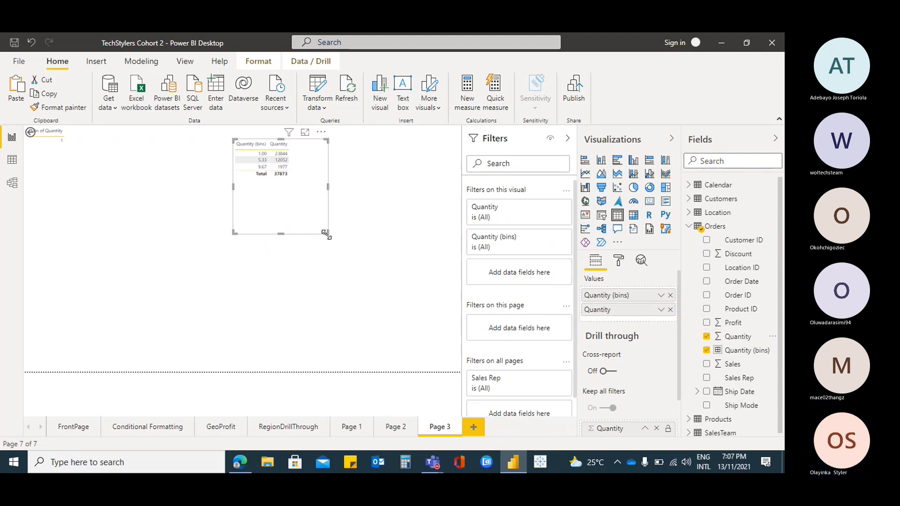
click(670, 309)
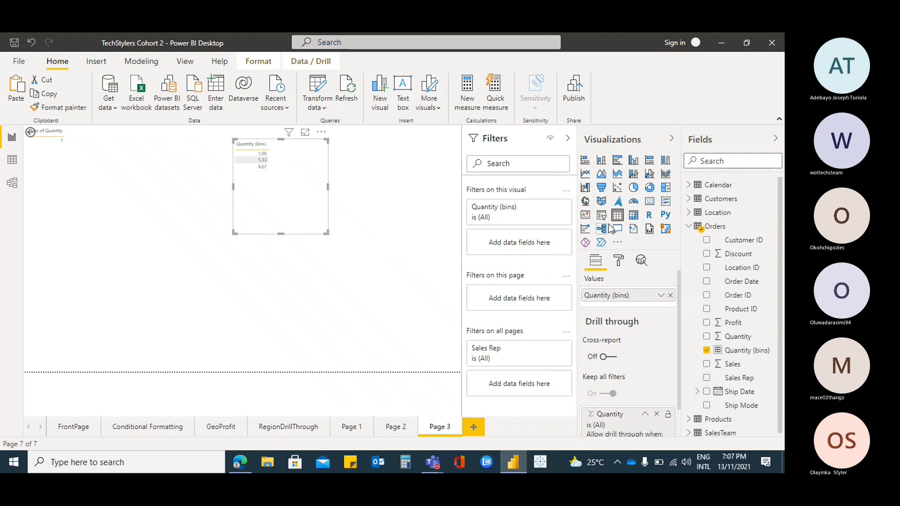
Convert the table visual to a matrix, and try Quantity as its values before removing it
click(633, 215)
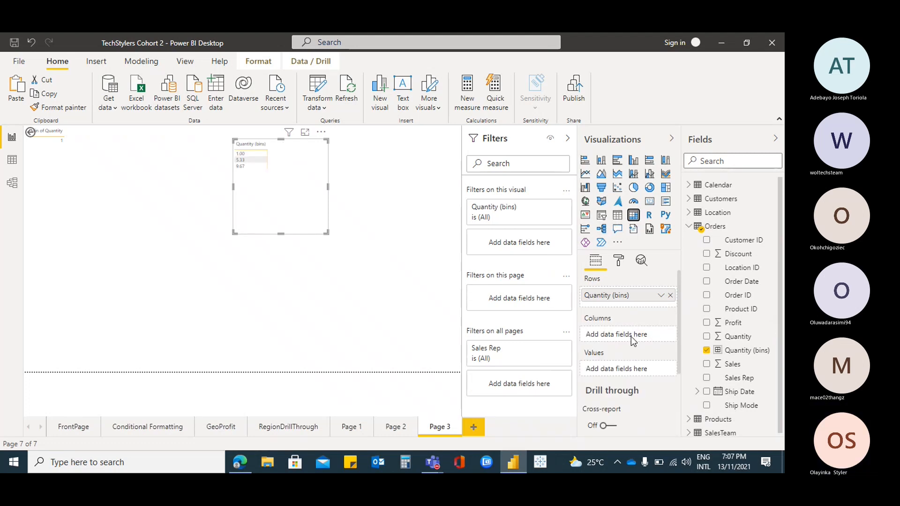
drag(739, 336, 644, 376)
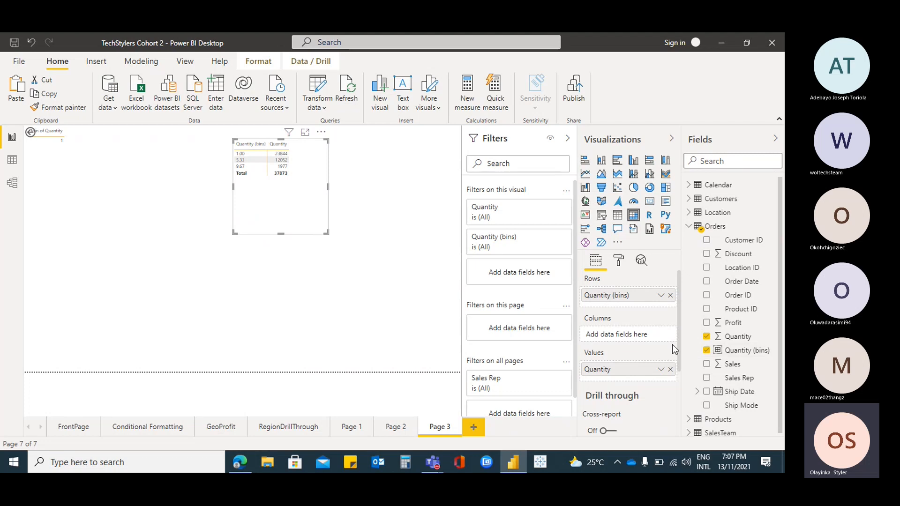
click(706, 336)
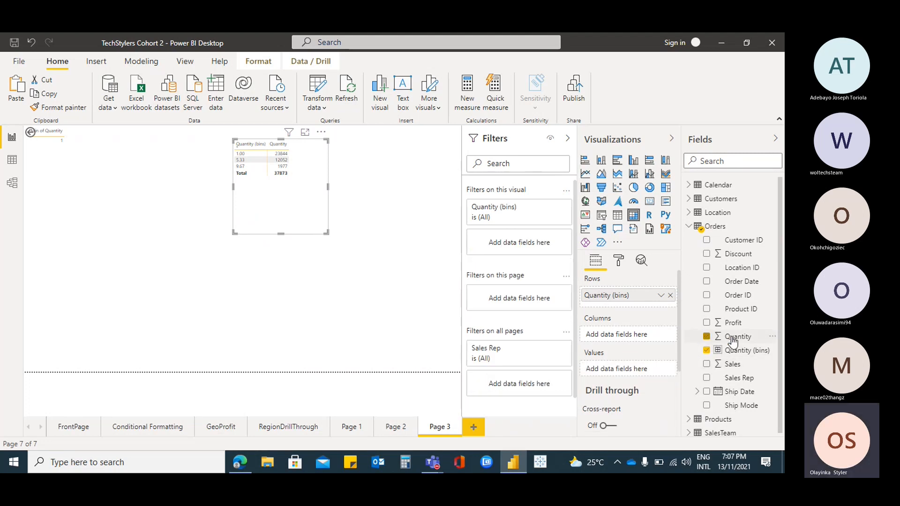
Create a hierarchy from the Quantity (bins) field in Orders and expand it to show its levels
click(772, 351)
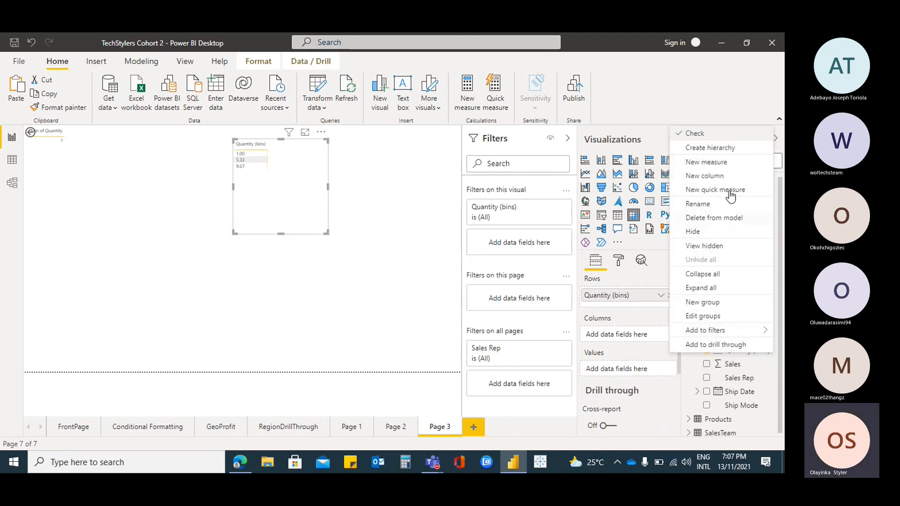
click(594, 157)
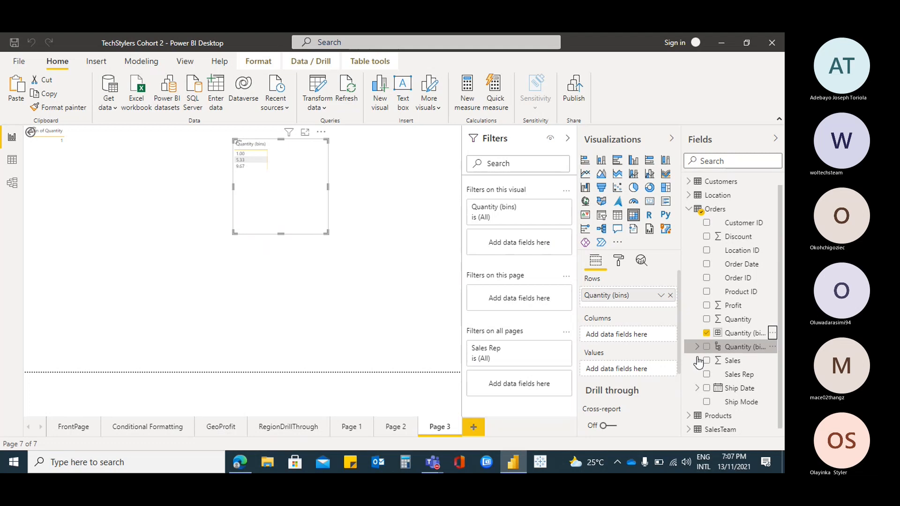
click(696, 347)
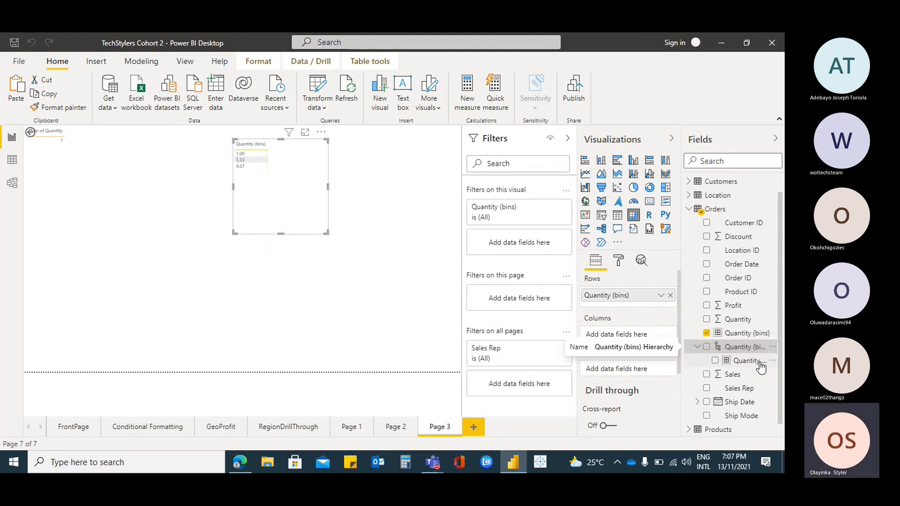
Add the Quantity field to the Quantity (bins) Hierarchy as a second level
drag(734, 321, 750, 373)
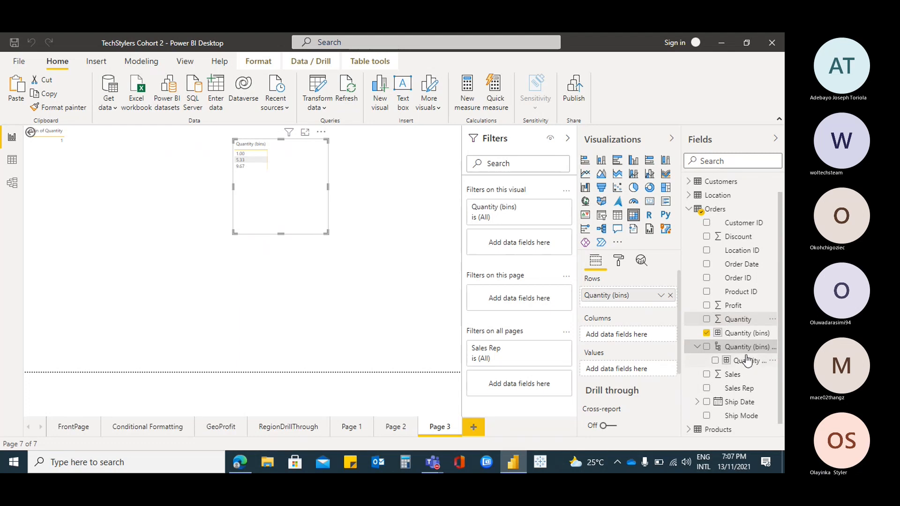
drag(737, 323, 759, 371)
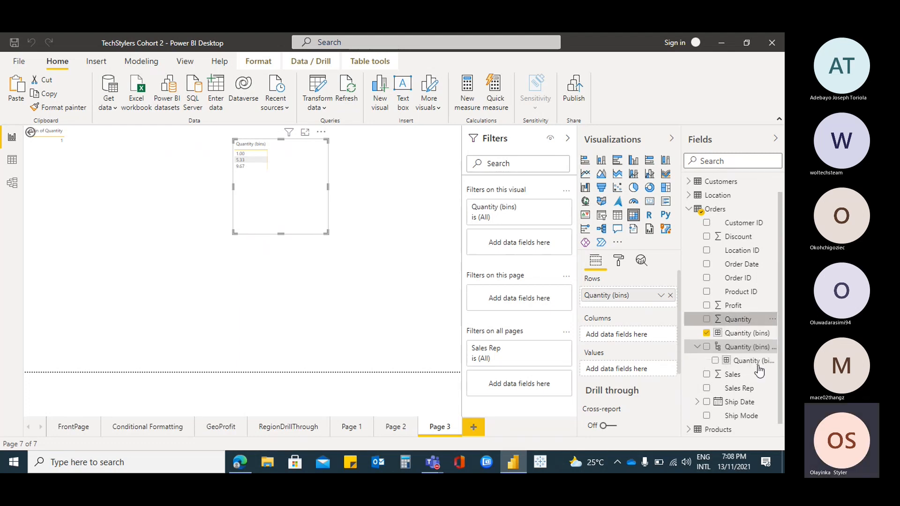
click(770, 319)
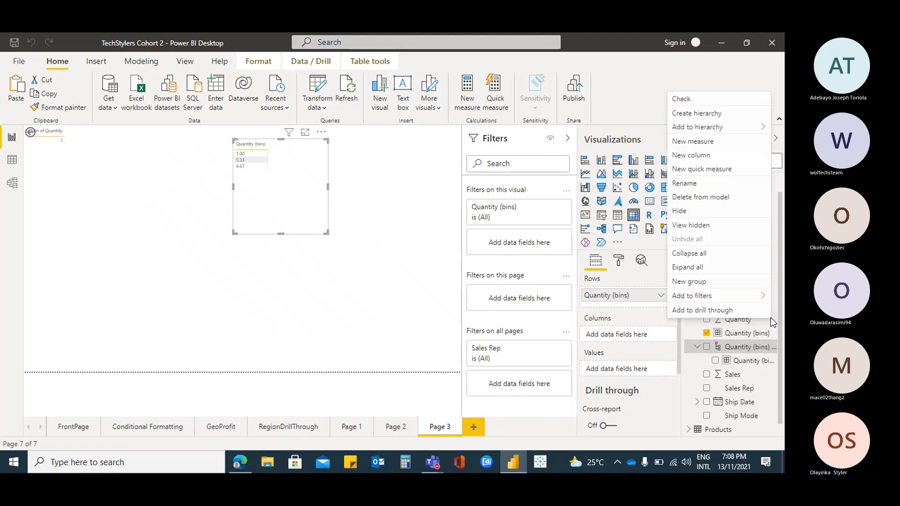
mouse_move(717, 129)
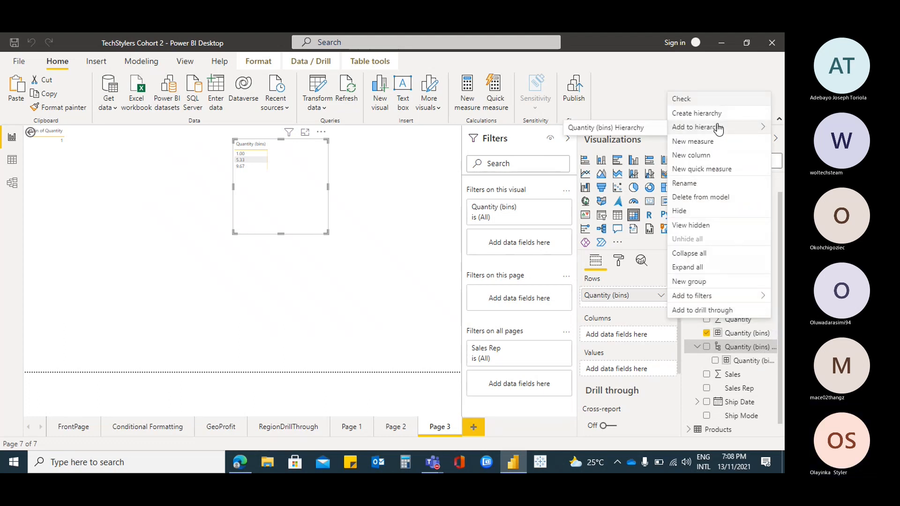
click(649, 133)
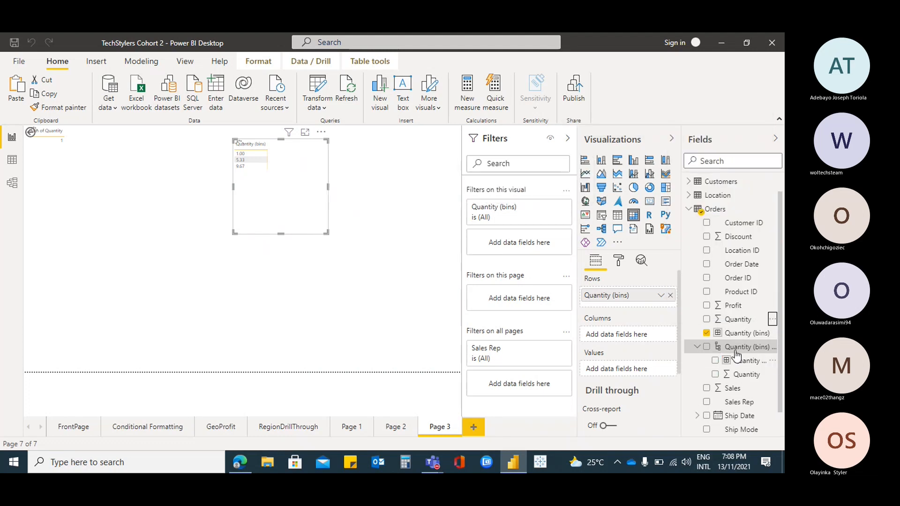
Enlarge the matrix and replace its Quantity (bins) row field with both levels of the Quantity (bins) Hierarchy
drag(328, 236, 381, 280)
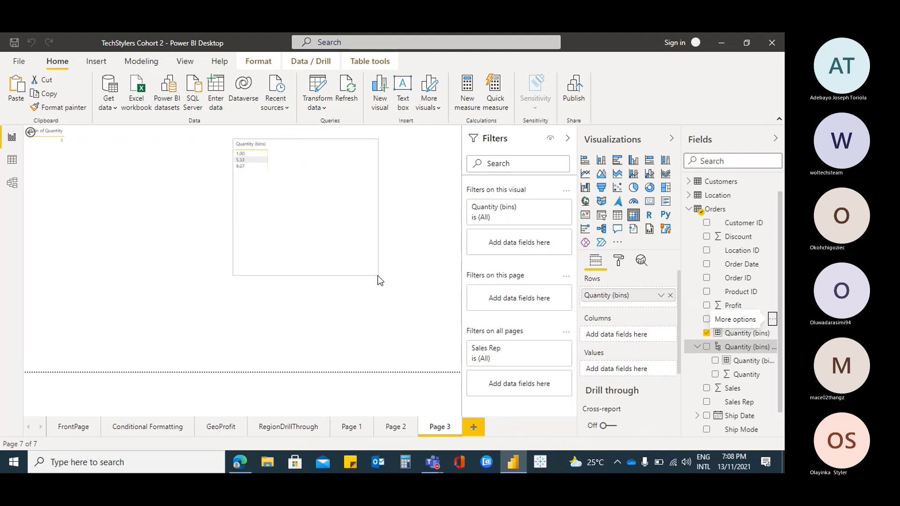
click(715, 361)
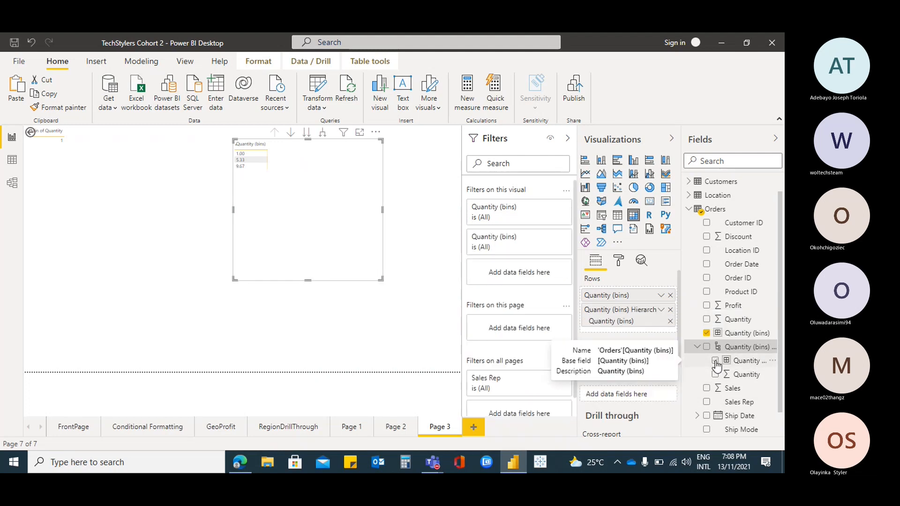
click(671, 294)
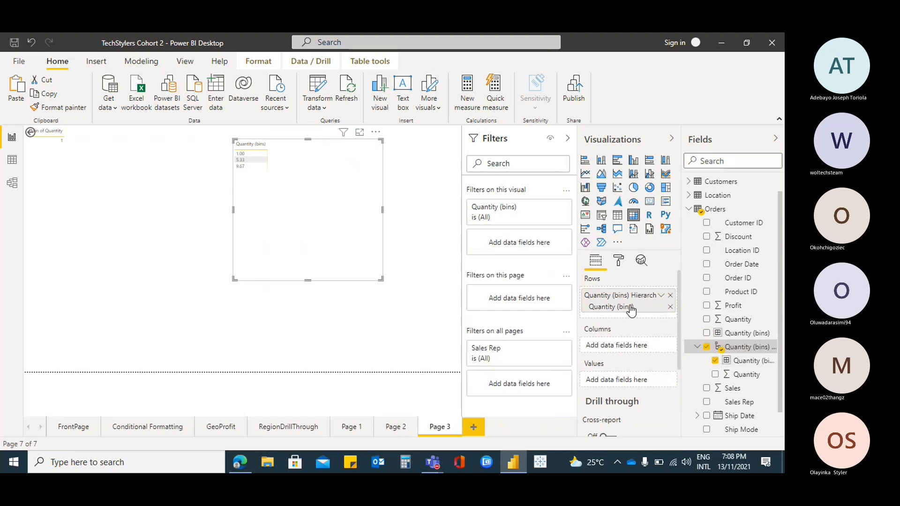
click(715, 374)
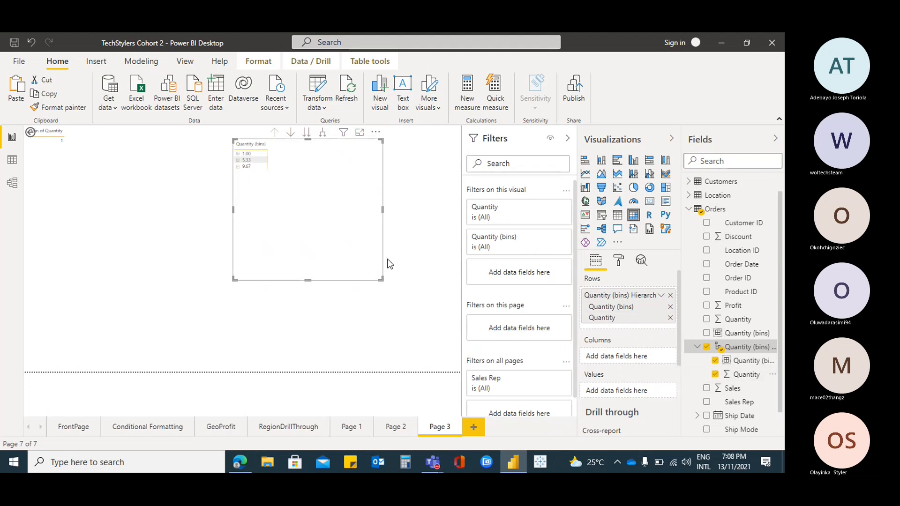
Increase the matrix's grid text size to 19 pt
click(618, 261)
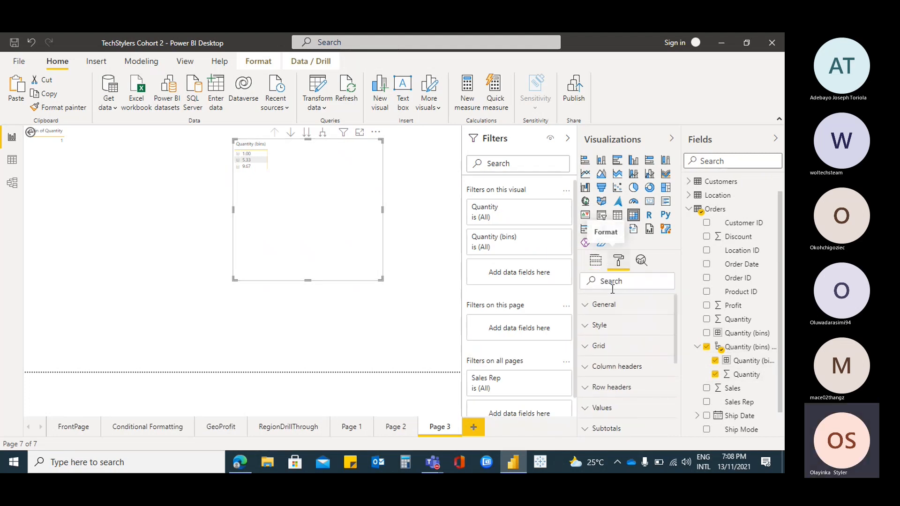
click(585, 346)
scroll(645, 370, down, 3)
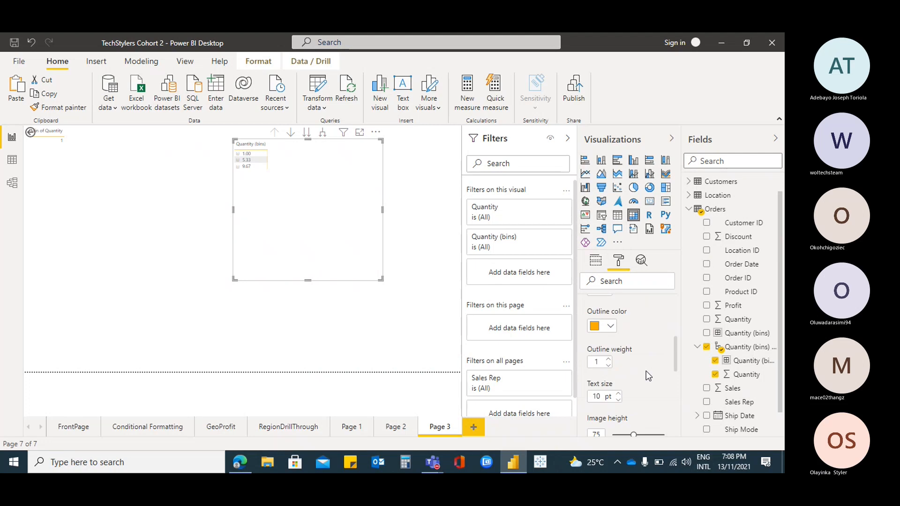
click(617, 394)
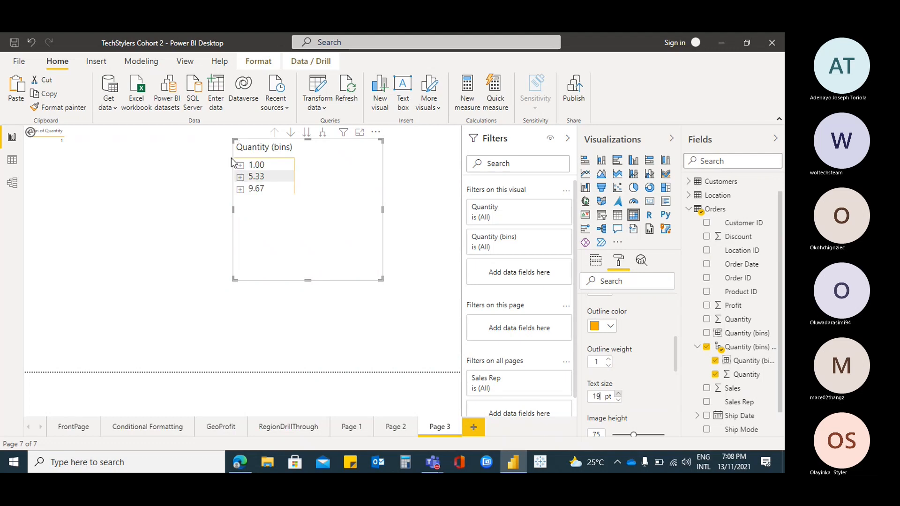
Expand the 1.00, 5.33 and 9.67 bins in the matrix, enlarge the visual and review the quantities in each bin
click(240, 167)
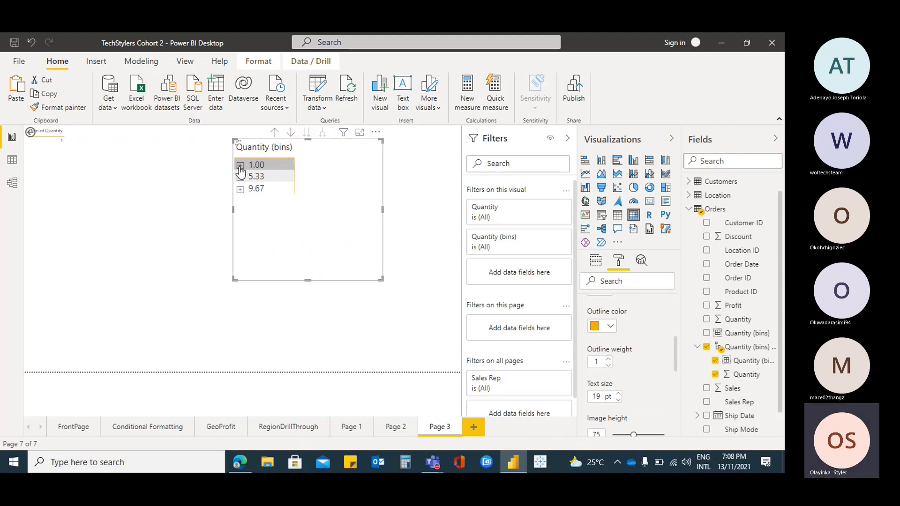
click(240, 166)
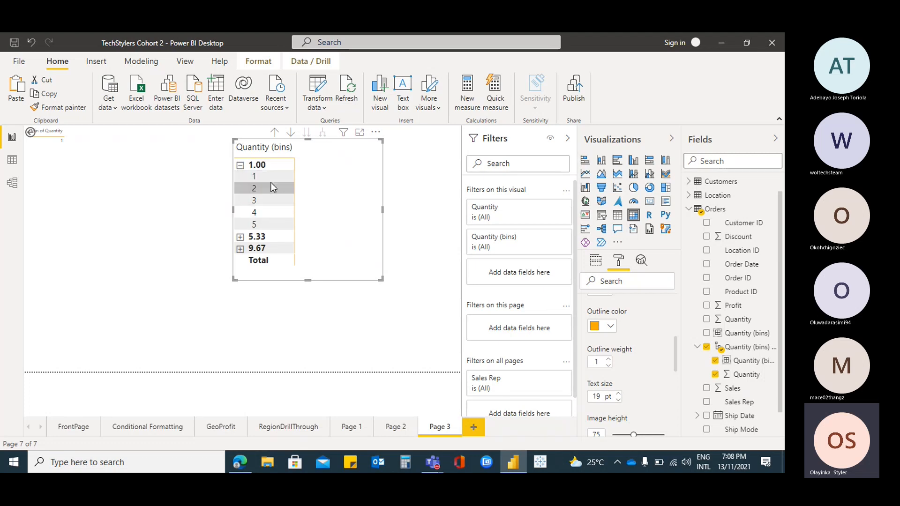
click(240, 237)
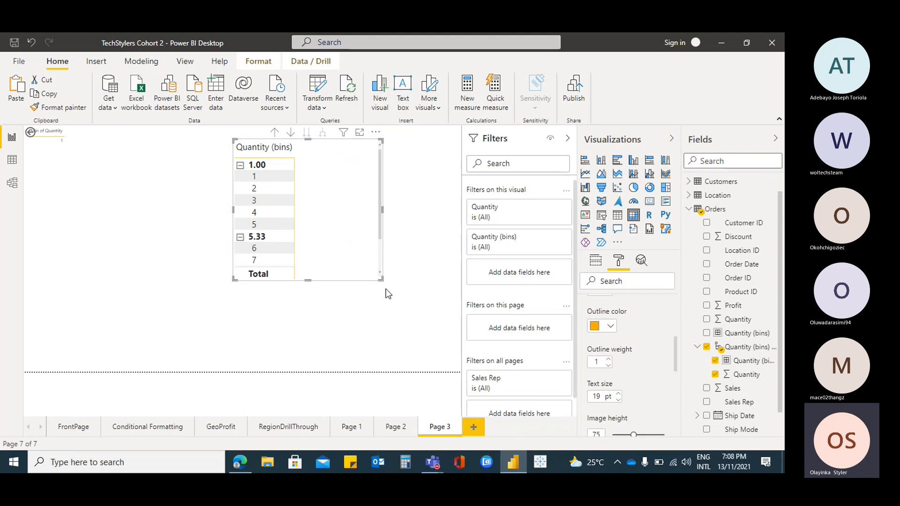
drag(382, 280, 409, 352)
click(241, 297)
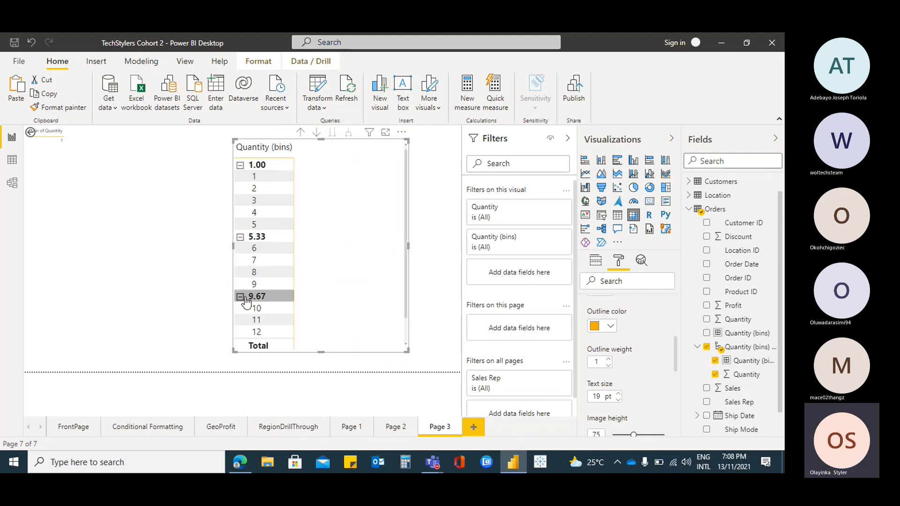
scroll(281, 304, down, 1)
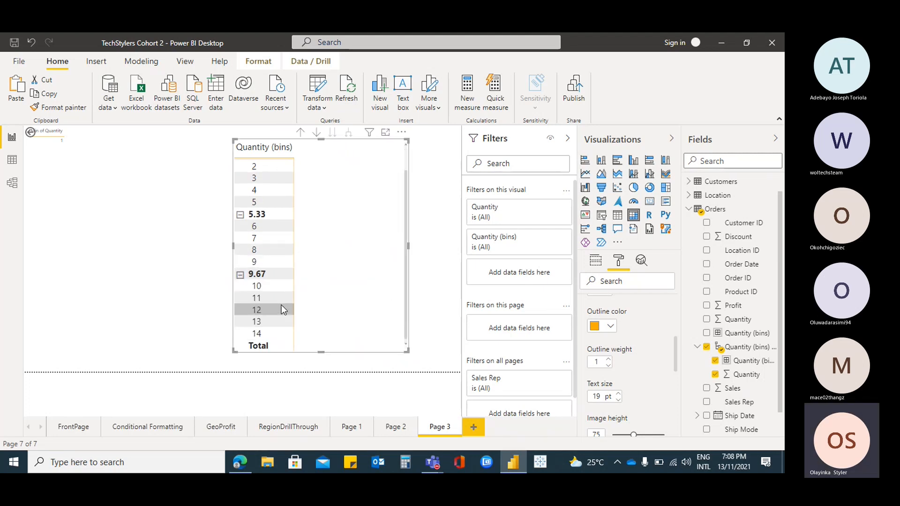
scroll(281, 296, up, 1)
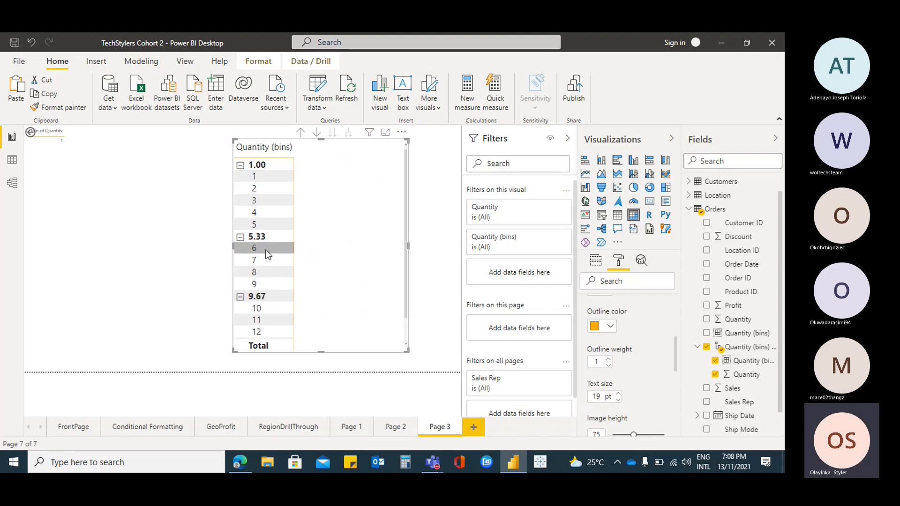
scroll(276, 305, down, 1)
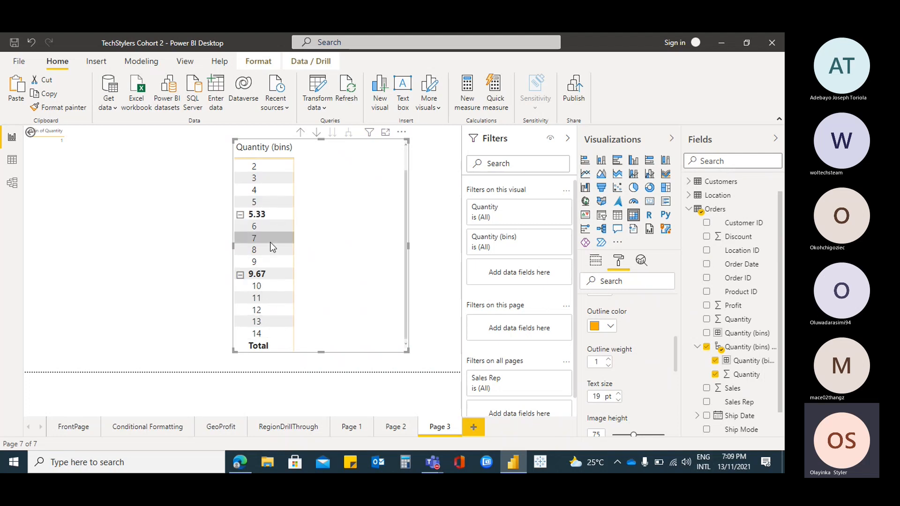
scroll(269, 234, up, 1)
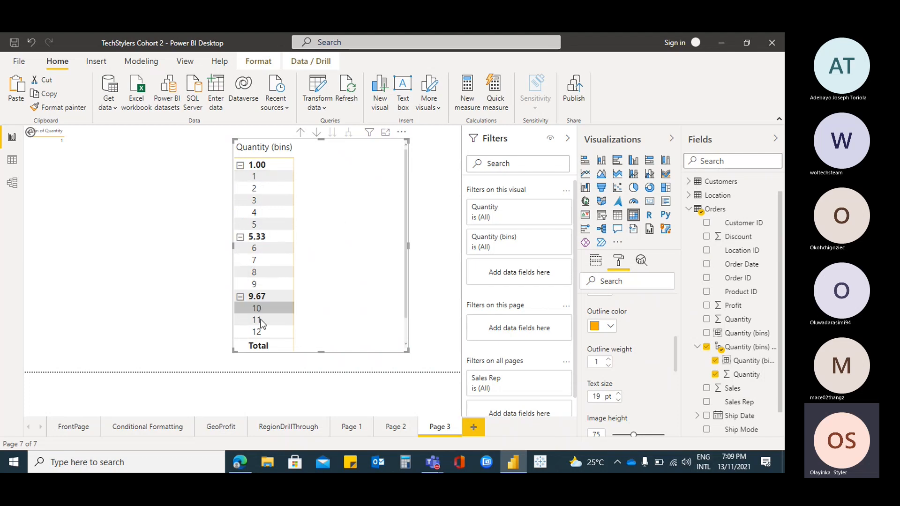
scroll(299, 237, down, 1)
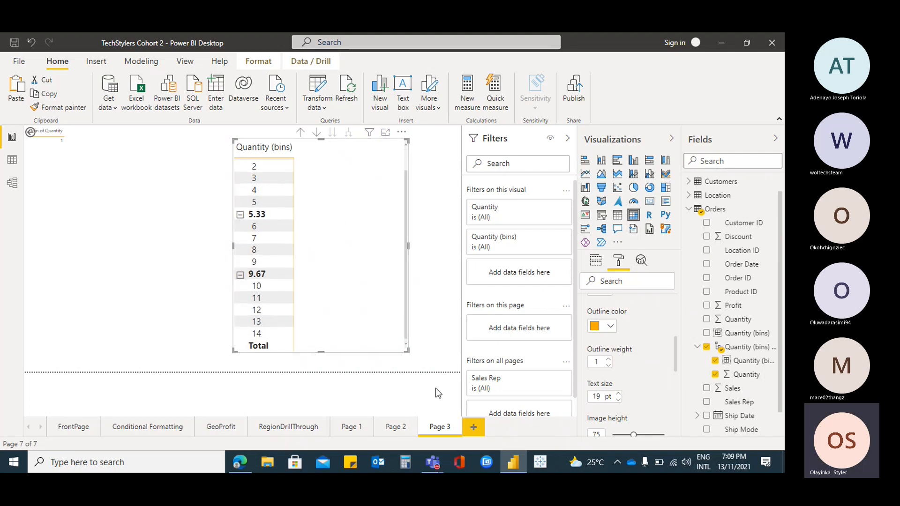
scroll(308, 271, up, 1)
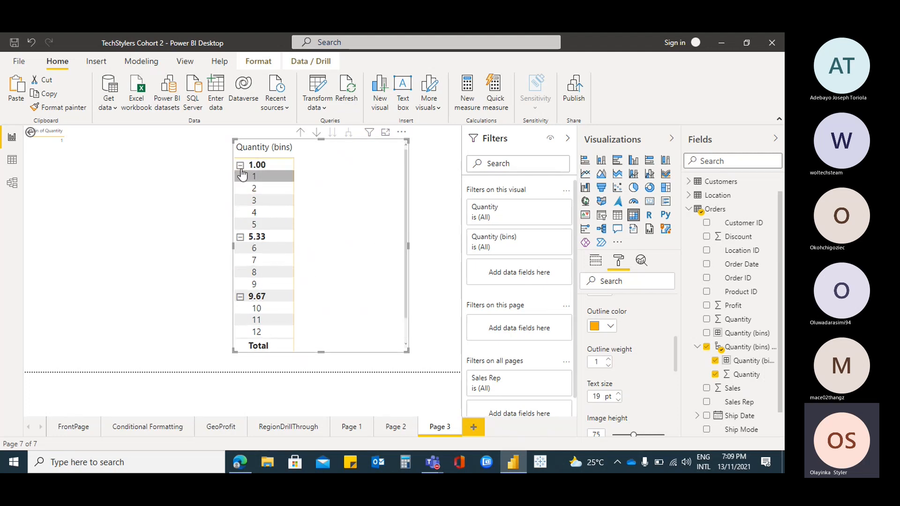
Review the group settings of the Quantity (bins) column in the Orders data, cancel them and return to the report
click(14, 162)
click(511, 431)
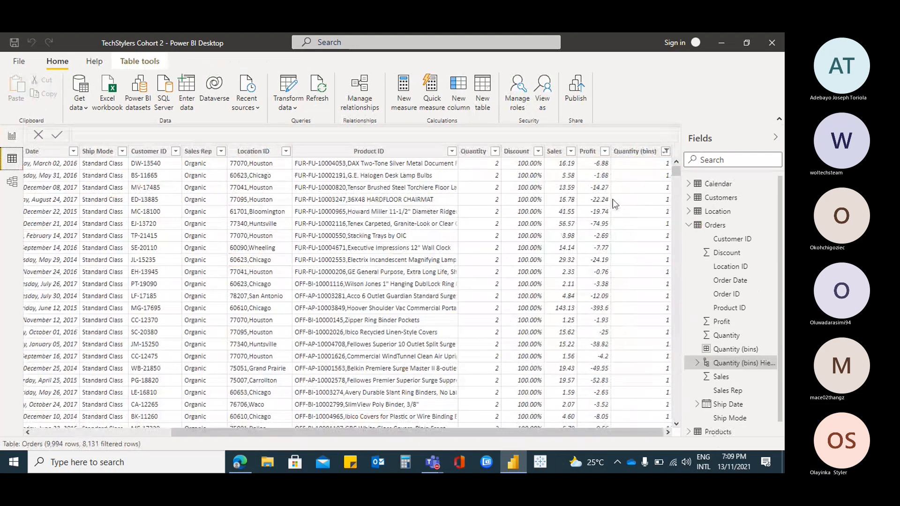
click(666, 151)
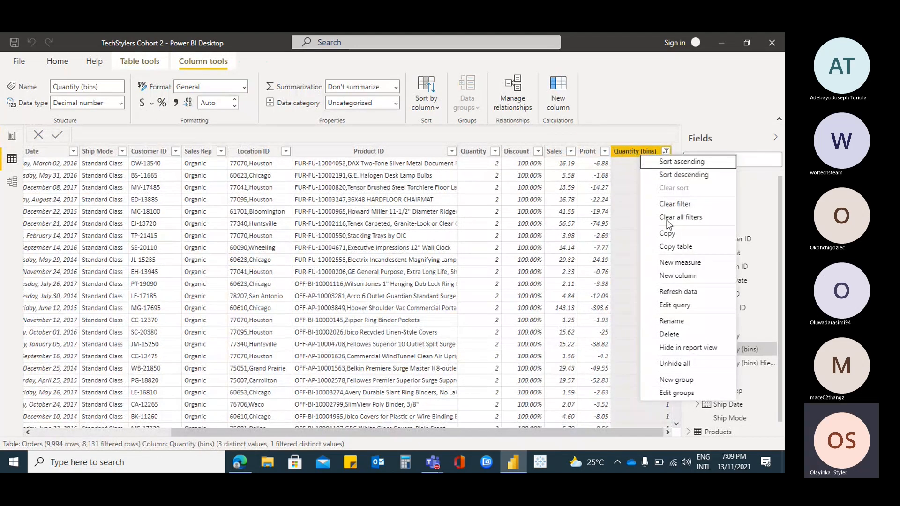
click(676, 392)
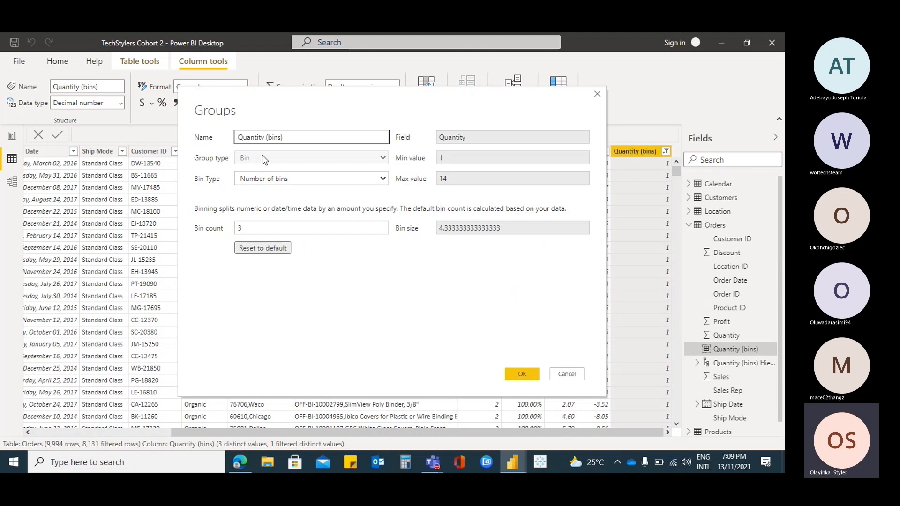
click(384, 180)
click(341, 203)
click(564, 374)
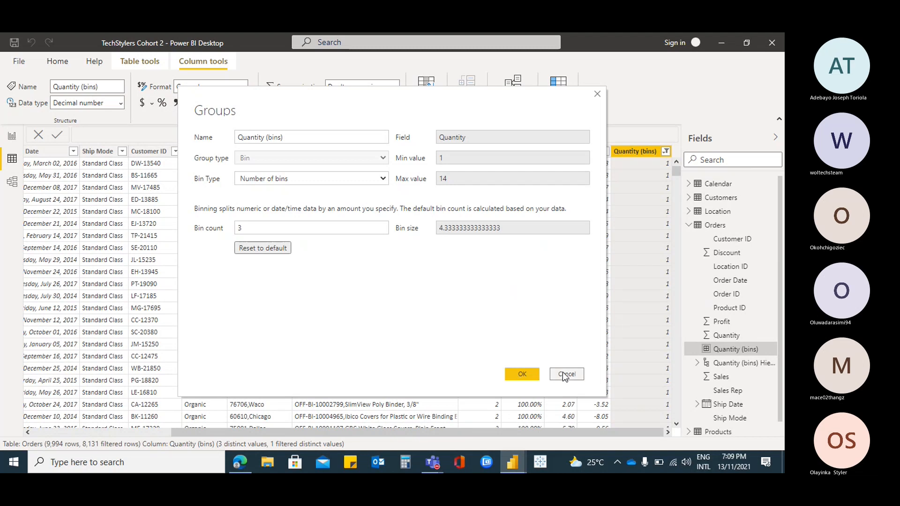
click(11, 141)
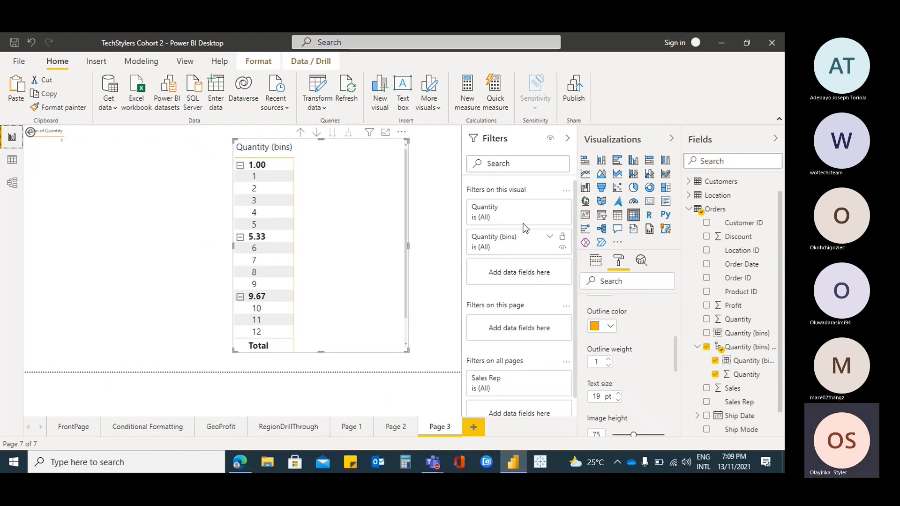
scroll(649, 328, down, 5)
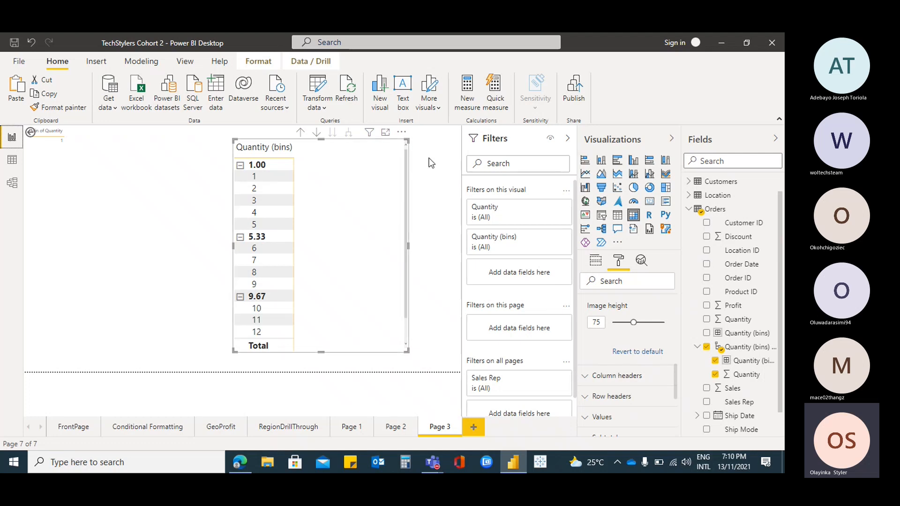
click(13, 161)
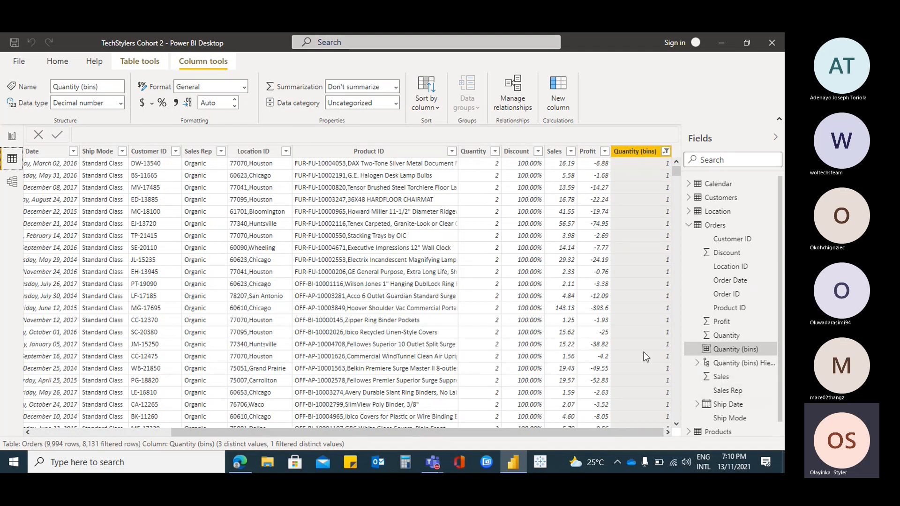
click(688, 225)
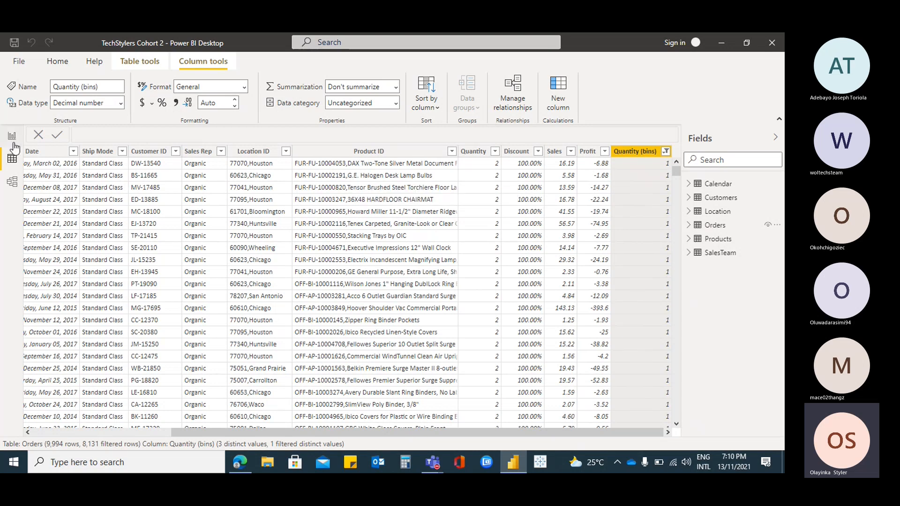
click(12, 136)
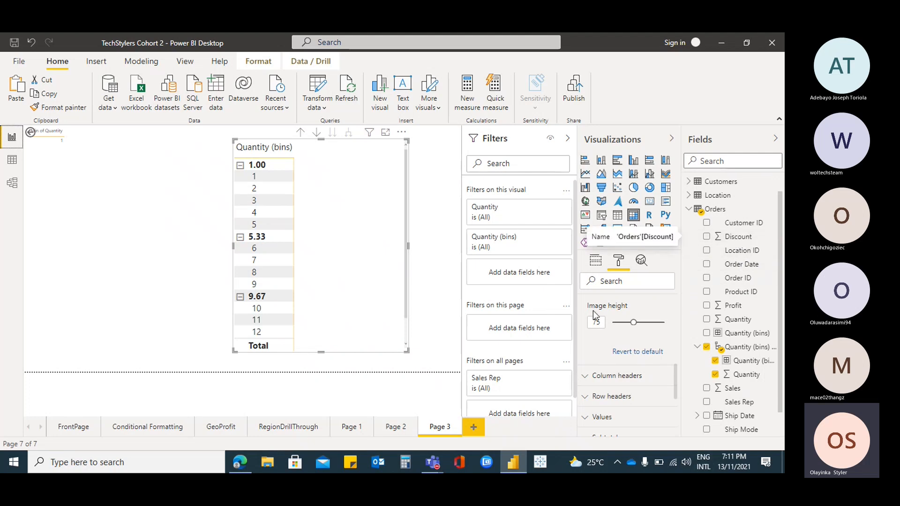
click(402, 431)
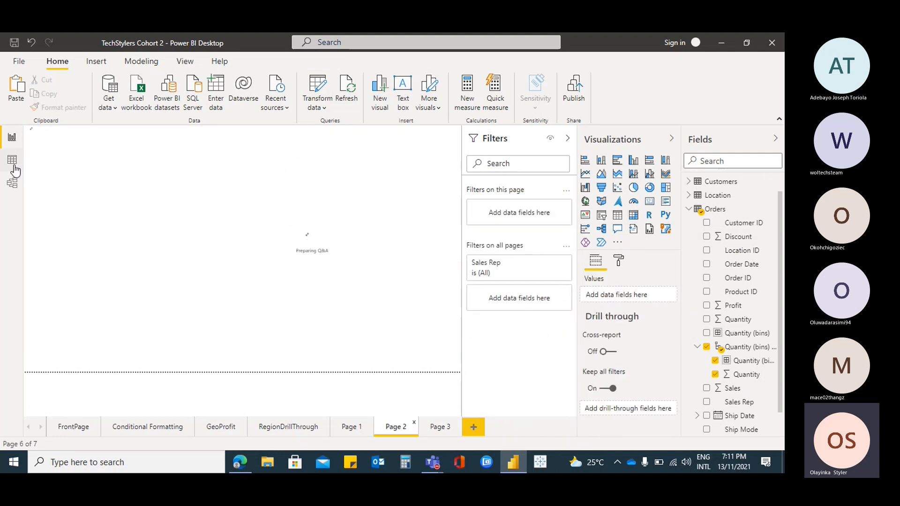
Start a new group from the Profit column in the Orders data
click(13, 162)
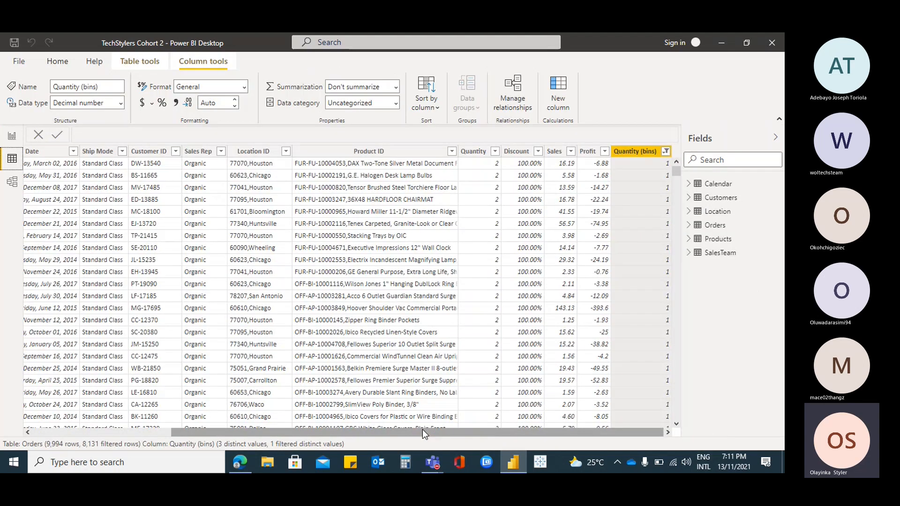
click(586, 156)
right_click(586, 156)
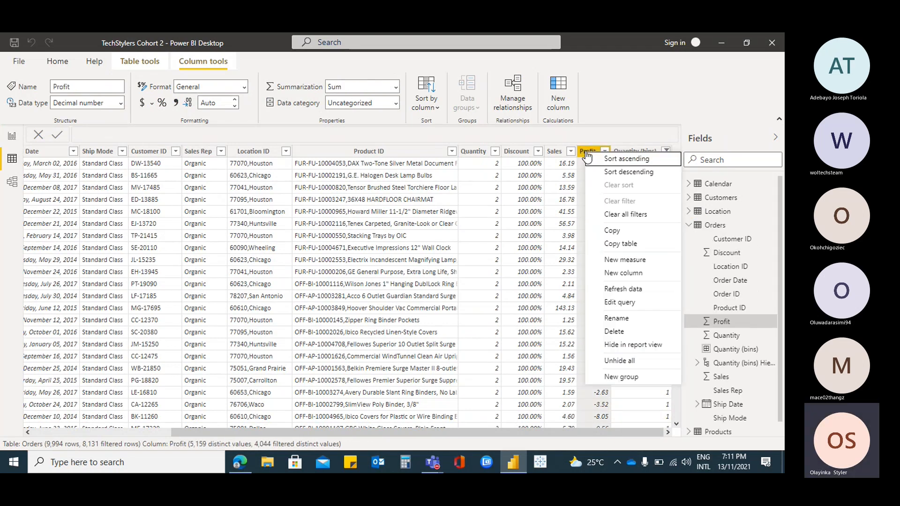
click(636, 381)
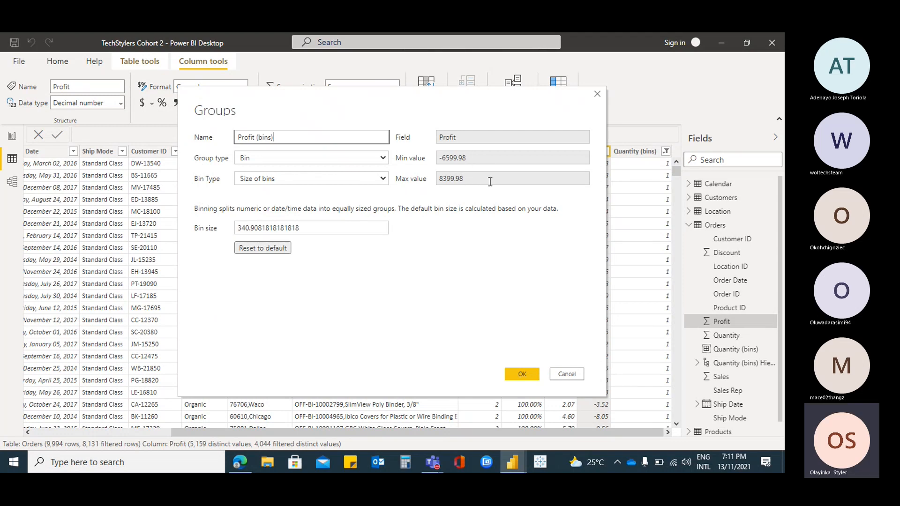
Try binning Profit by number of bins with a bin count of 3
click(384, 158)
click(384, 179)
click(383, 179)
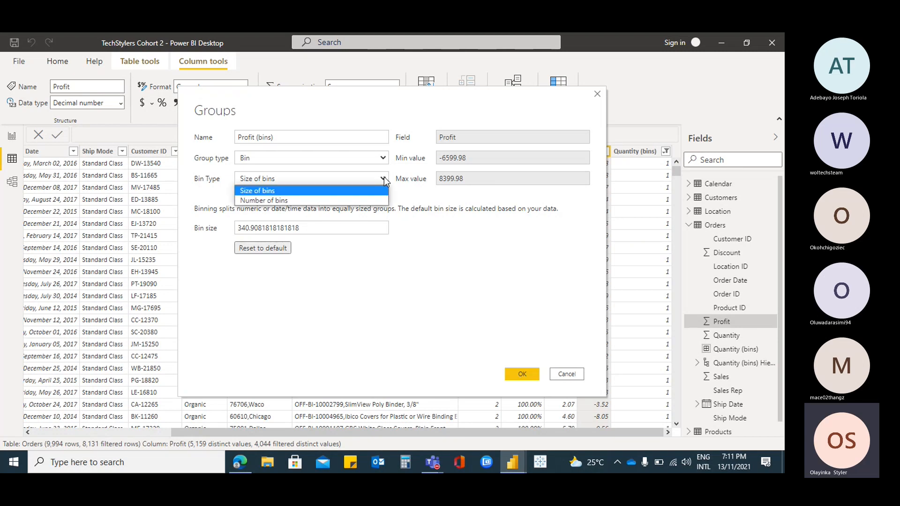
click(301, 198)
click(284, 230)
drag(284, 230, 210, 232)
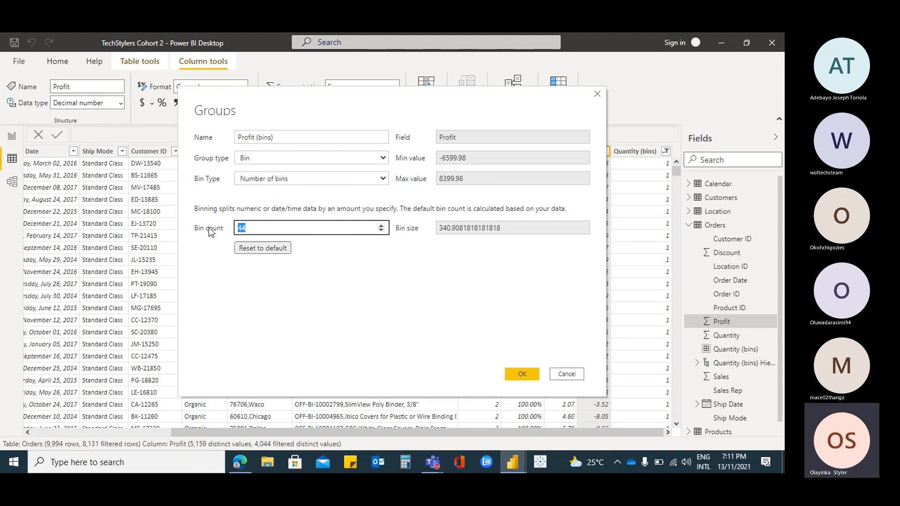
text(3)
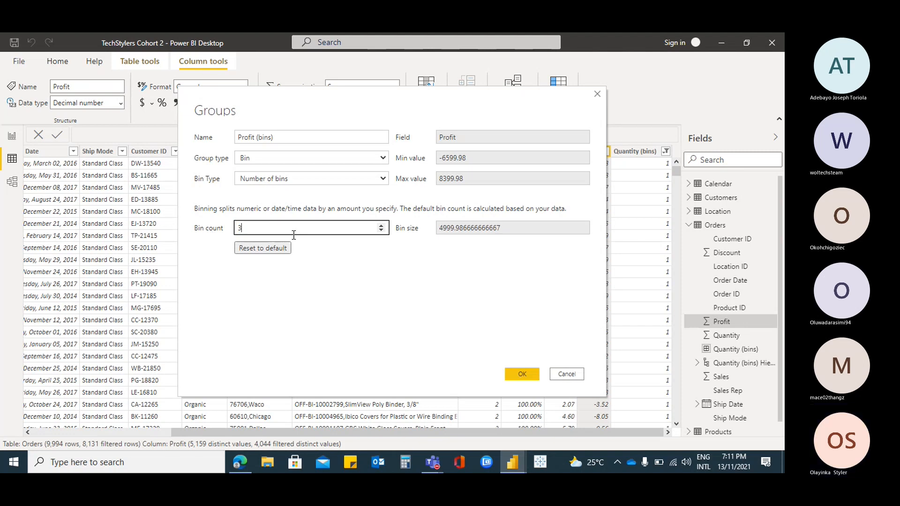
click(357, 240)
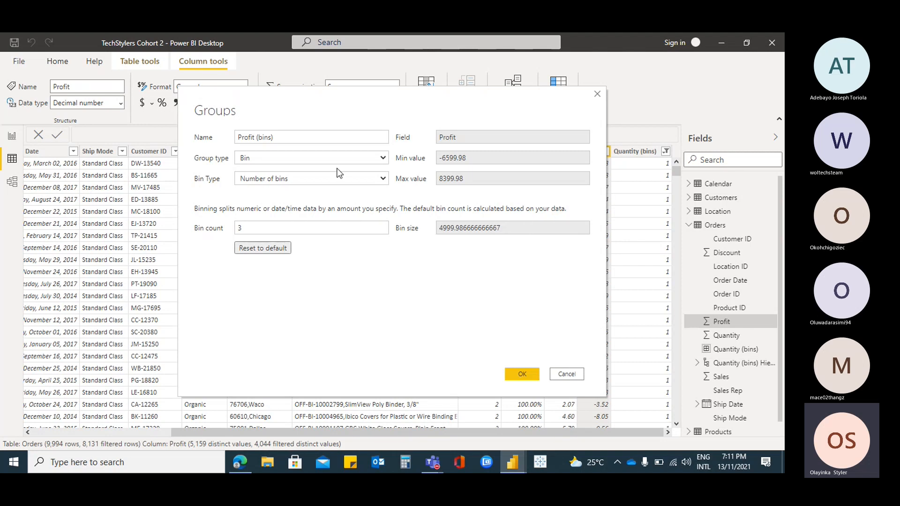
Set the Profit group to Size of bins with a bin size of 1000 and create it
click(387, 179)
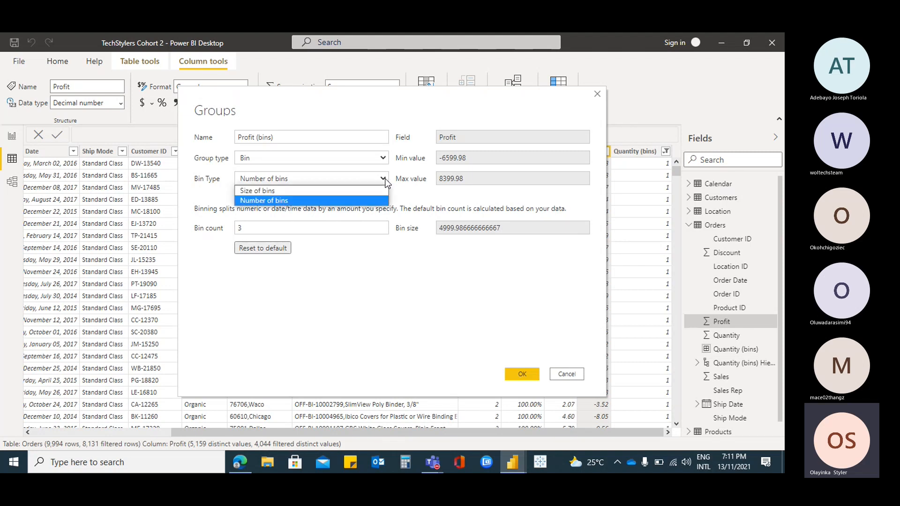
click(335, 191)
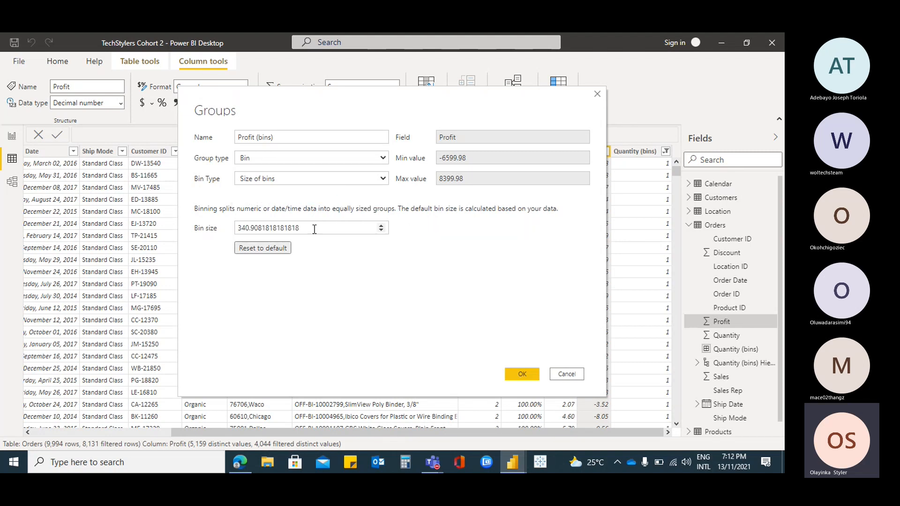
drag(312, 229, 209, 232)
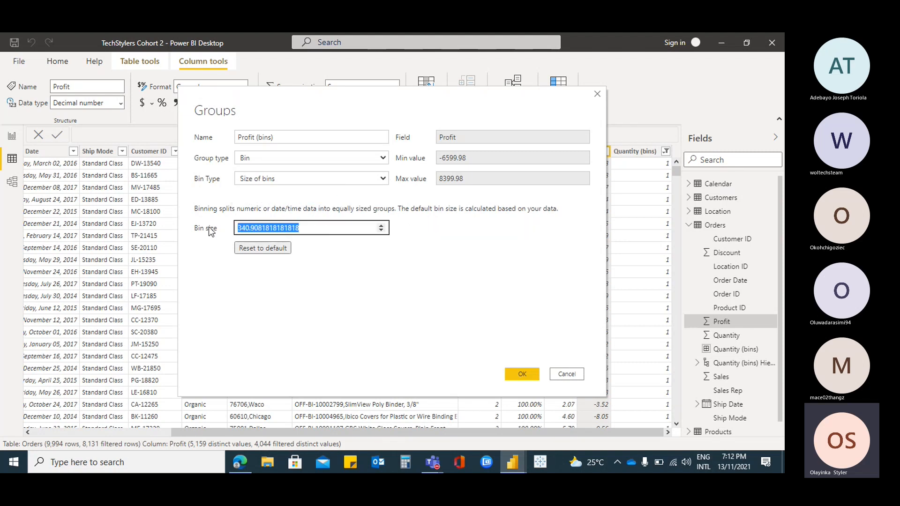
text(1000)
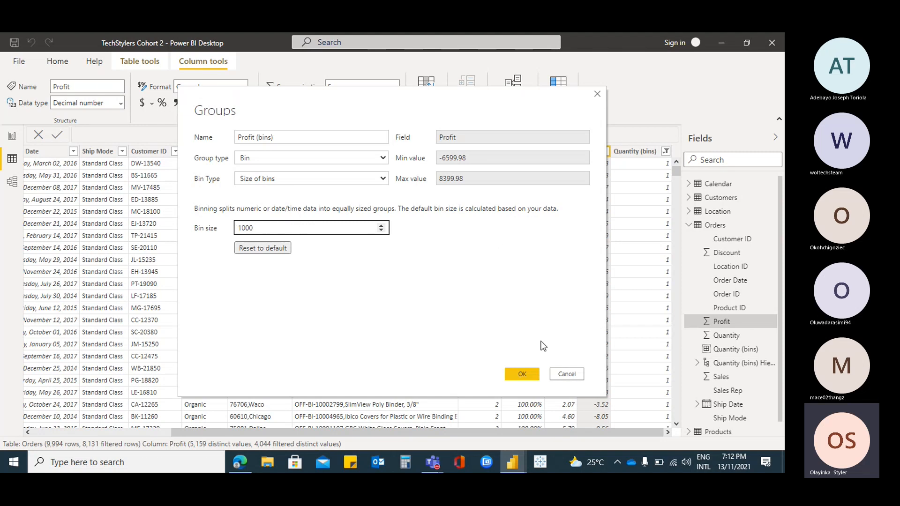
click(527, 373)
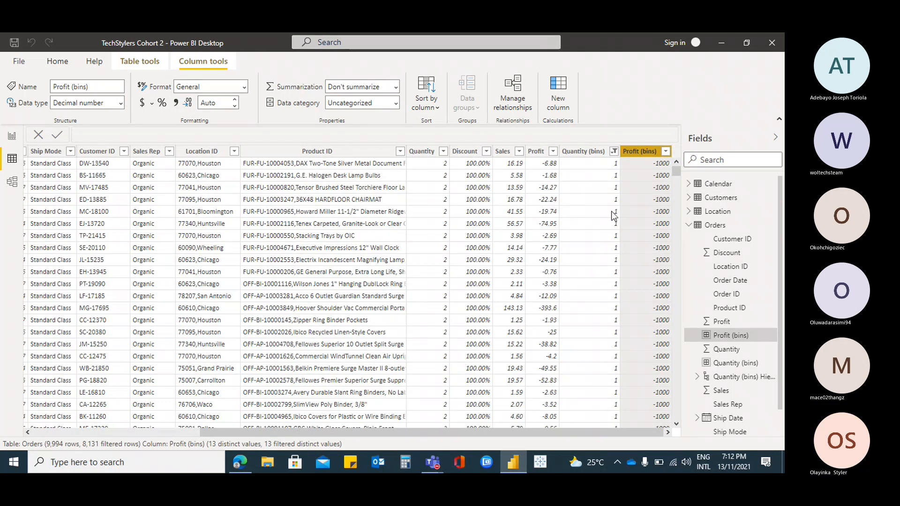
Return to Page 3 of the report and remove the small table showing the minimum of Quantity
click(12, 137)
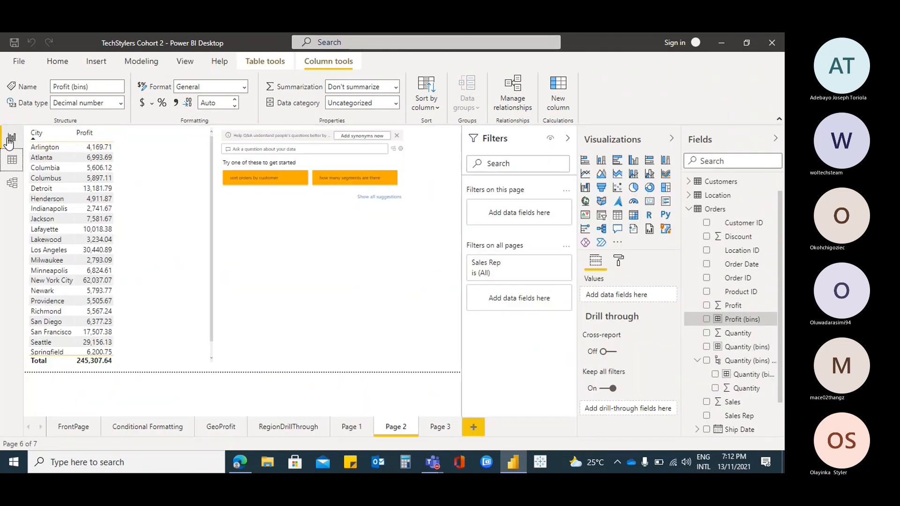
click(437, 432)
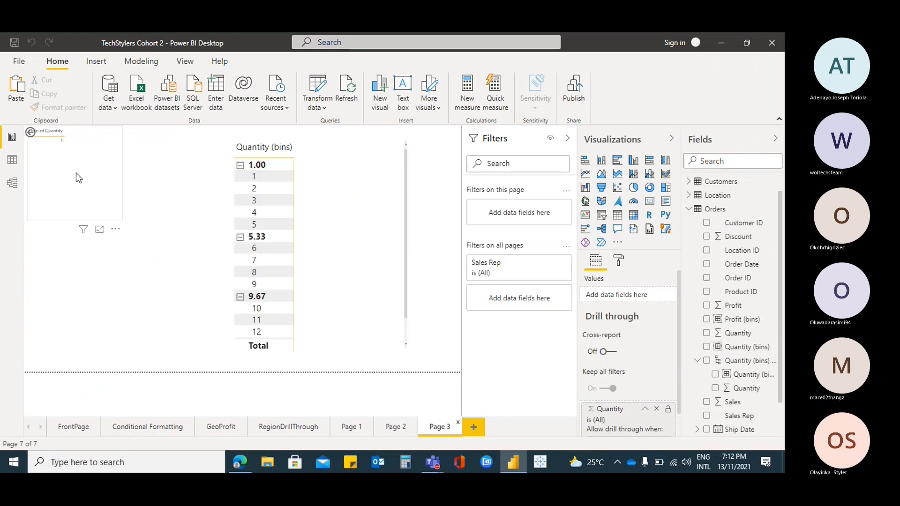
click(67, 146)
click(116, 229)
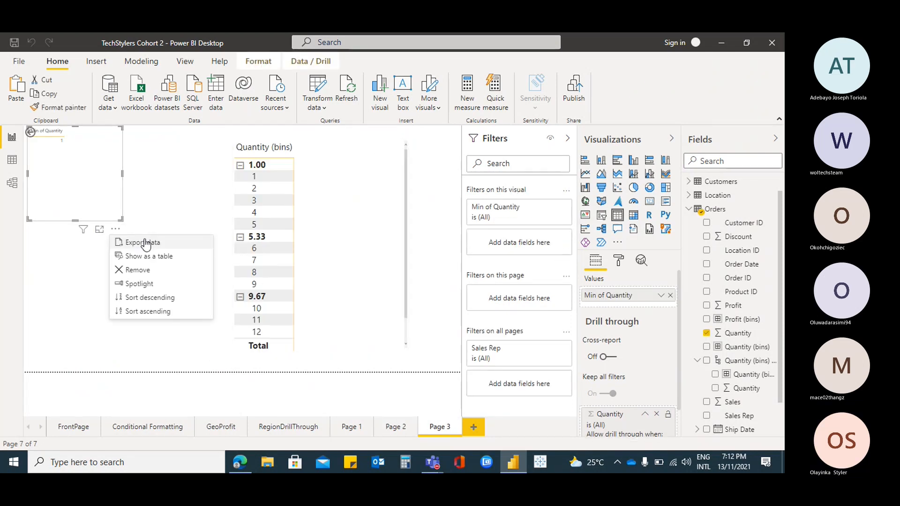
click(141, 271)
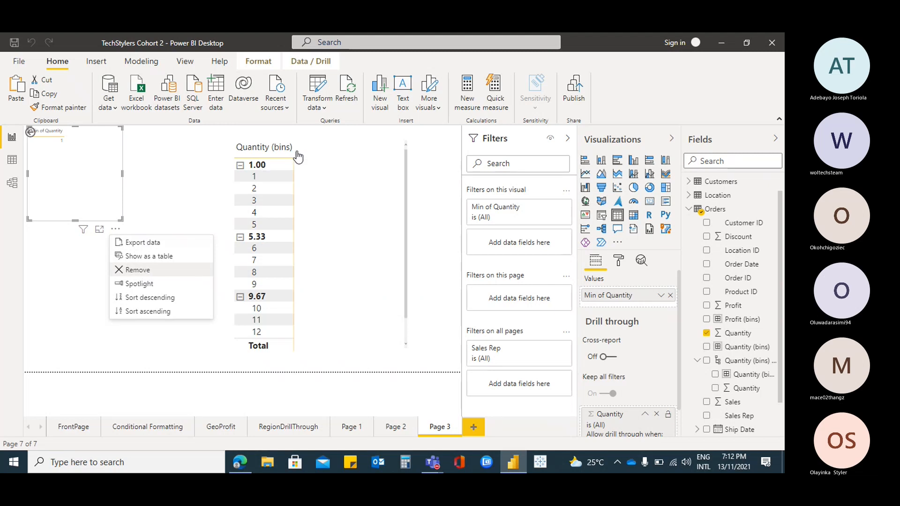
Create a table of the Orders Profit (bins) field in the empty area beside the Quantity matrix and widen it slightly
click(352, 143)
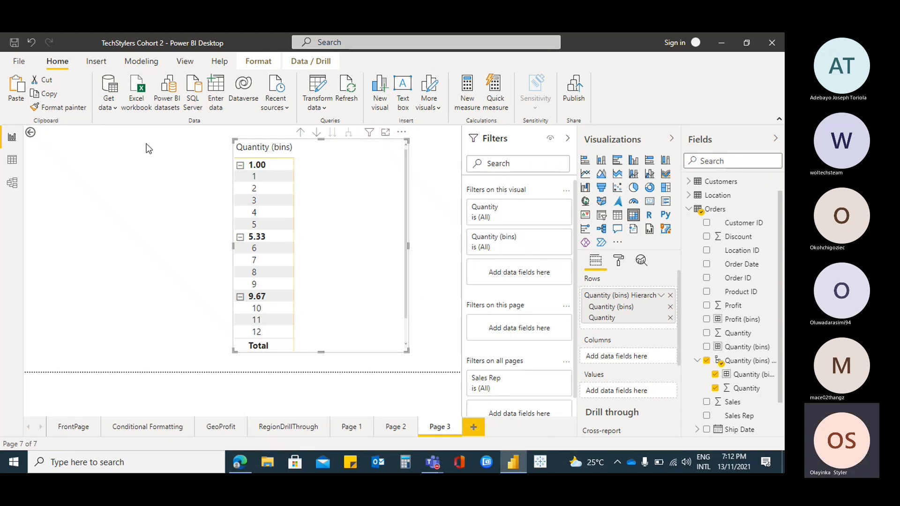
click(96, 157)
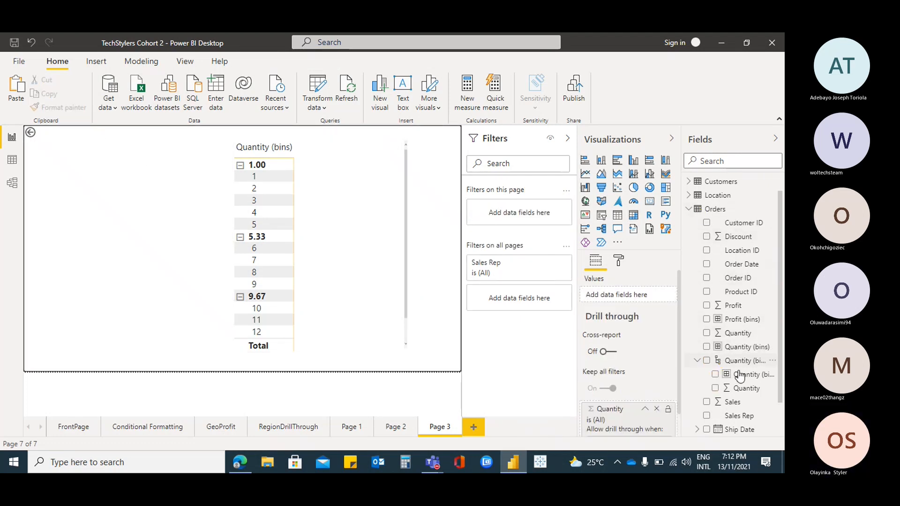
scroll(744, 380, down, 1)
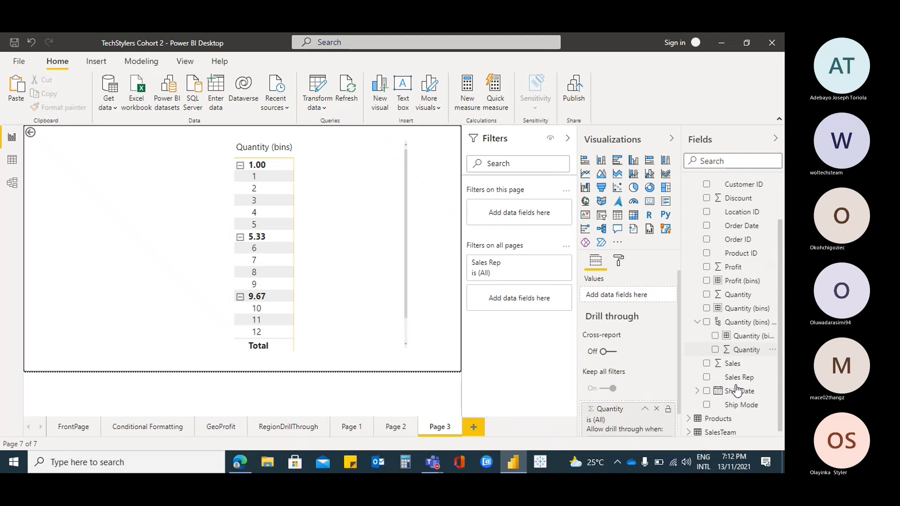
click(707, 279)
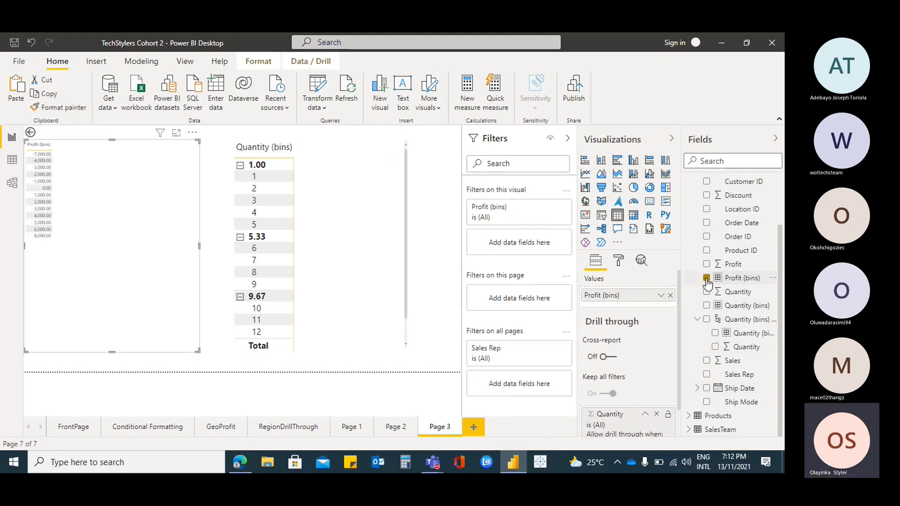
drag(196, 350, 205, 351)
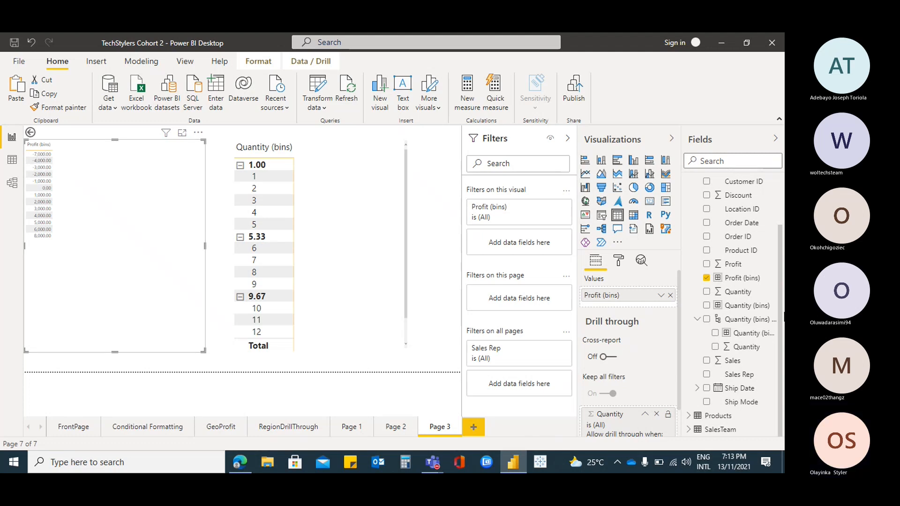
Set the grid text size of the Profit (bins) table to 23 pt and look through its bins
click(618, 263)
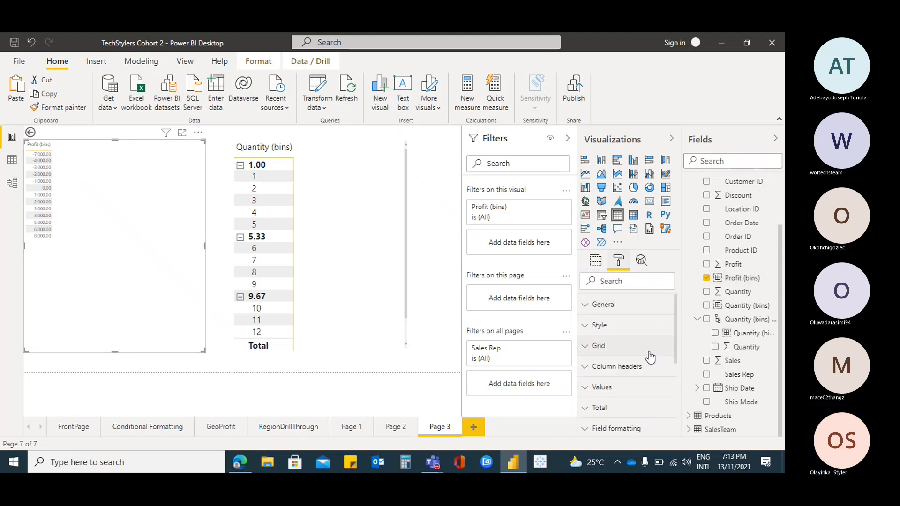
click(587, 350)
scroll(646, 367, down, 8)
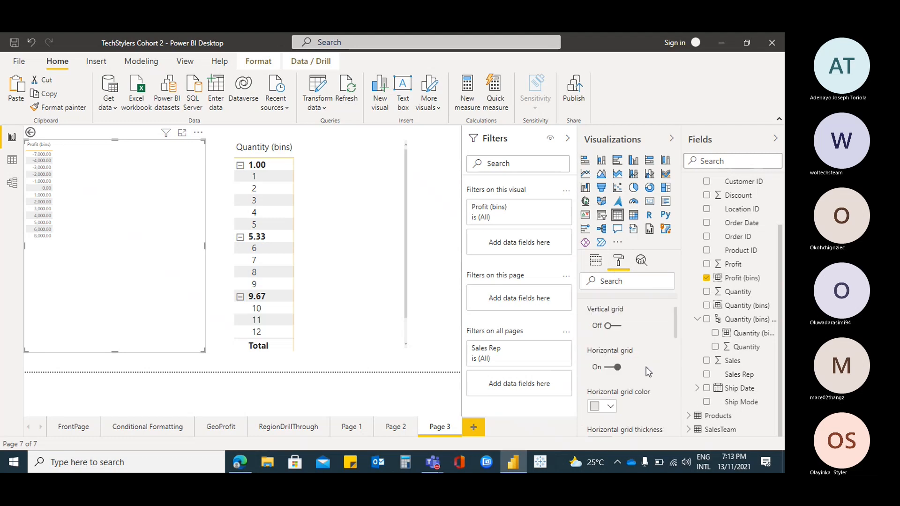
scroll(619, 333, up, 2)
click(618, 351)
click(619, 351)
click(618, 351)
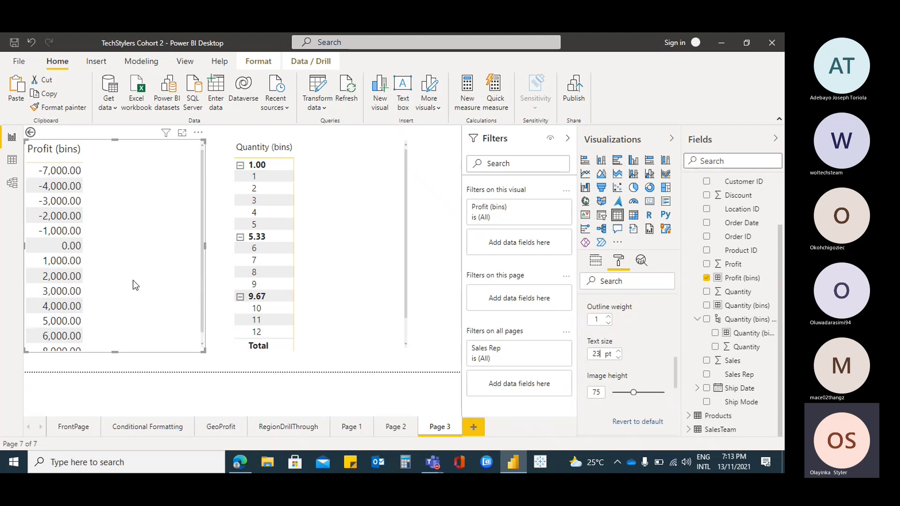
scroll(135, 284, down, 1)
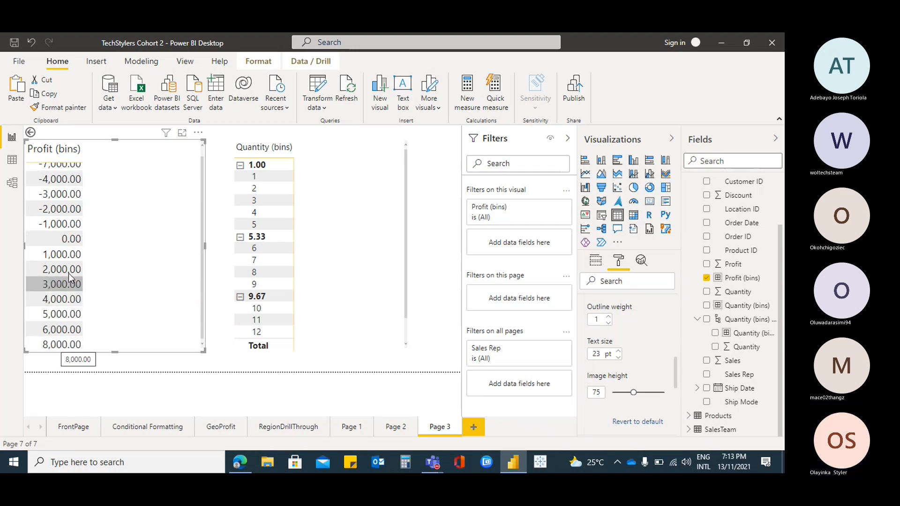
scroll(74, 258, up, 1)
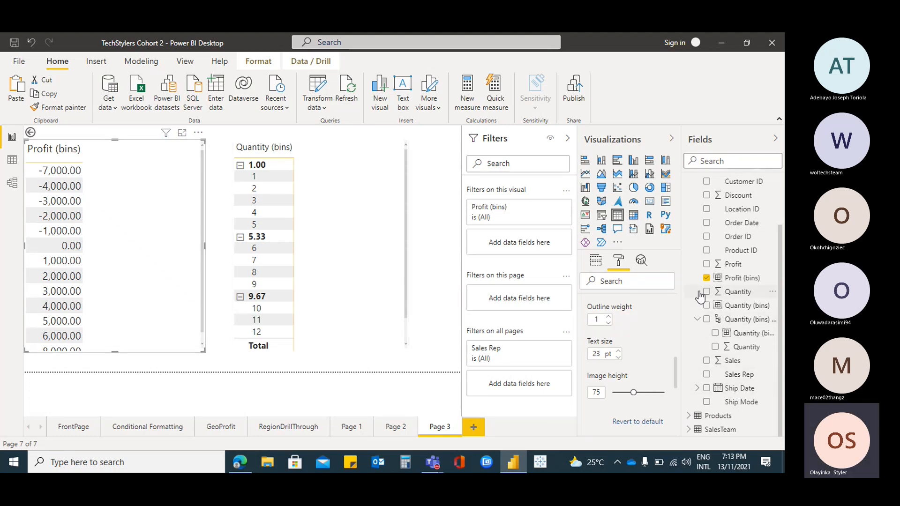
Try adding the Profit field to the Profit (bins) table and remove it again
click(591, 265)
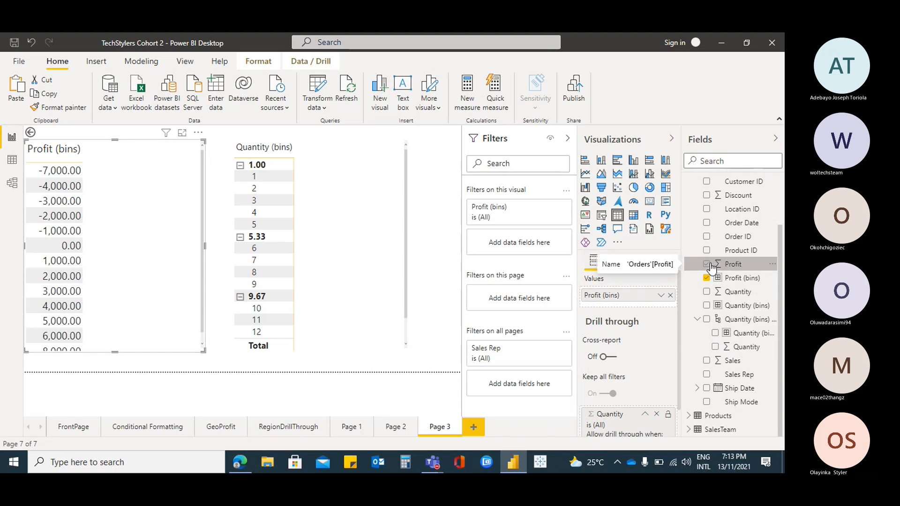
drag(711, 267, 651, 308)
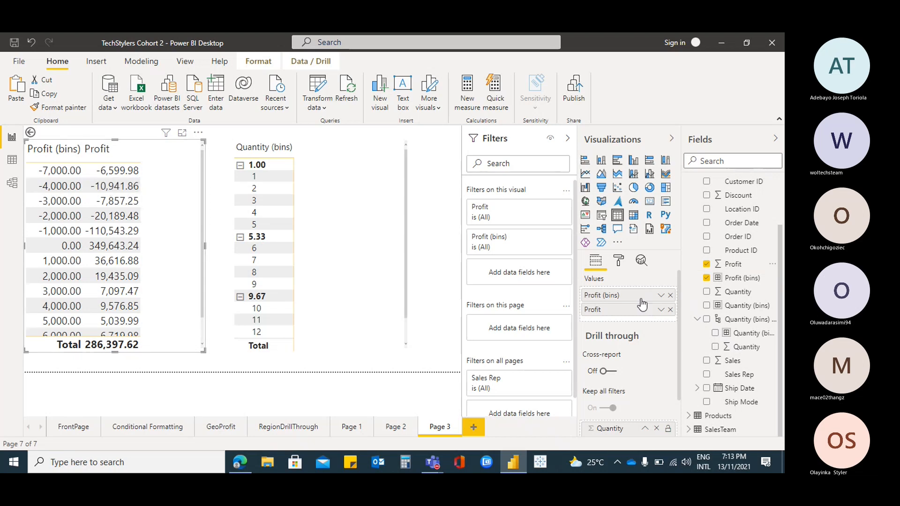
click(671, 309)
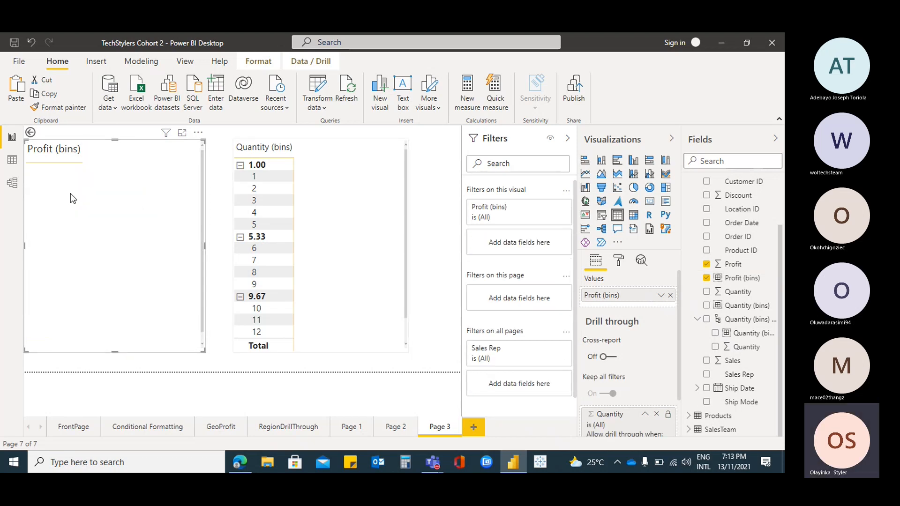
Filter the Orders data on the Profit (bins) column to show only the -7000 bin
click(21, 167)
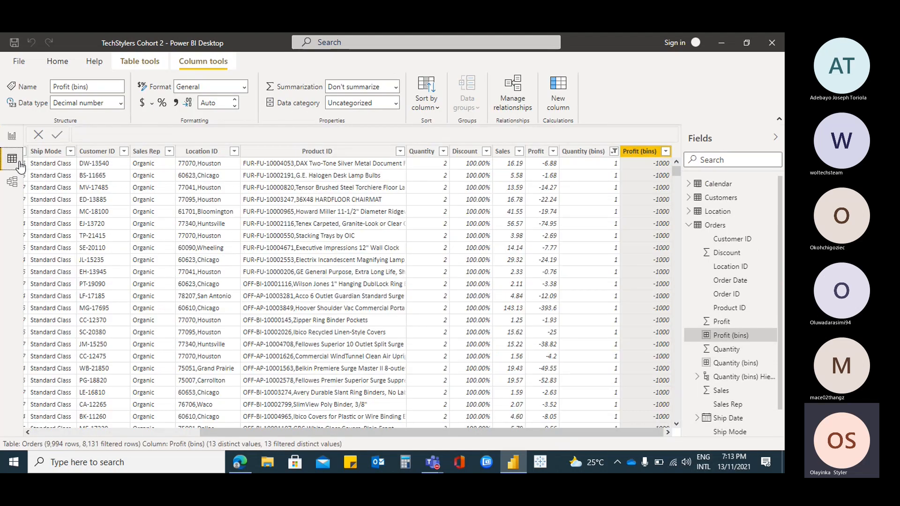
click(665, 151)
click(523, 251)
click(524, 261)
click(607, 403)
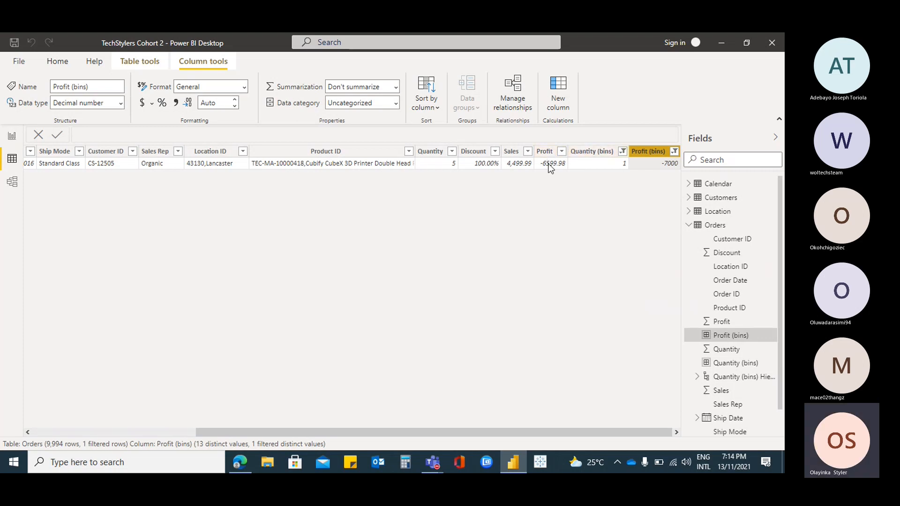
Change the Profit (bins) filter in the Orders data to show only the -4000 bin
click(674, 152)
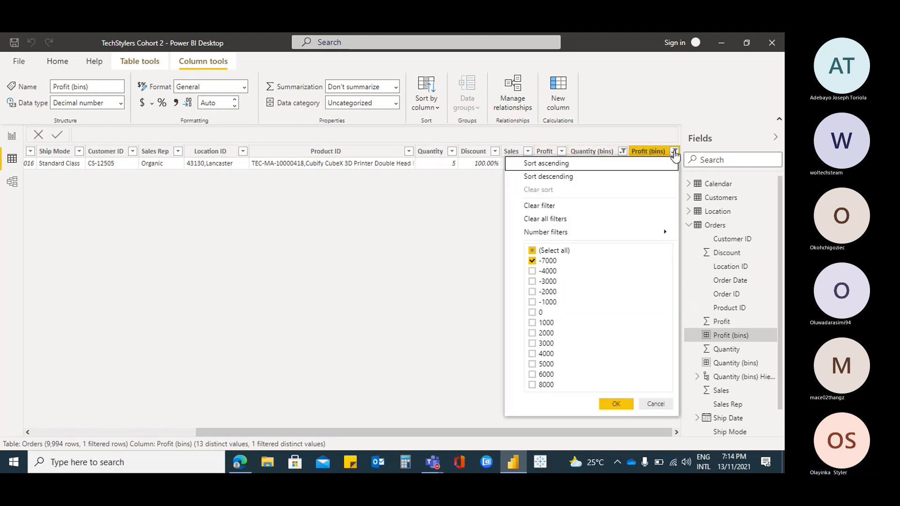
click(532, 261)
click(532, 271)
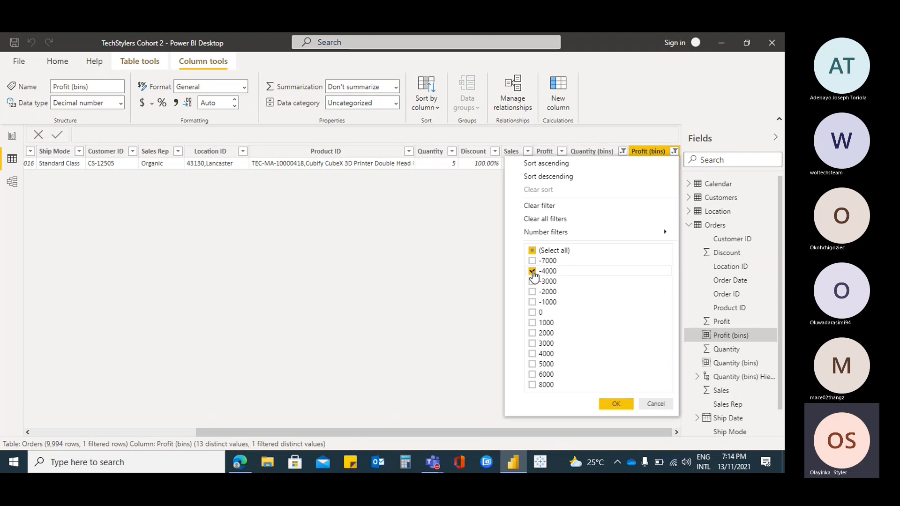
click(615, 405)
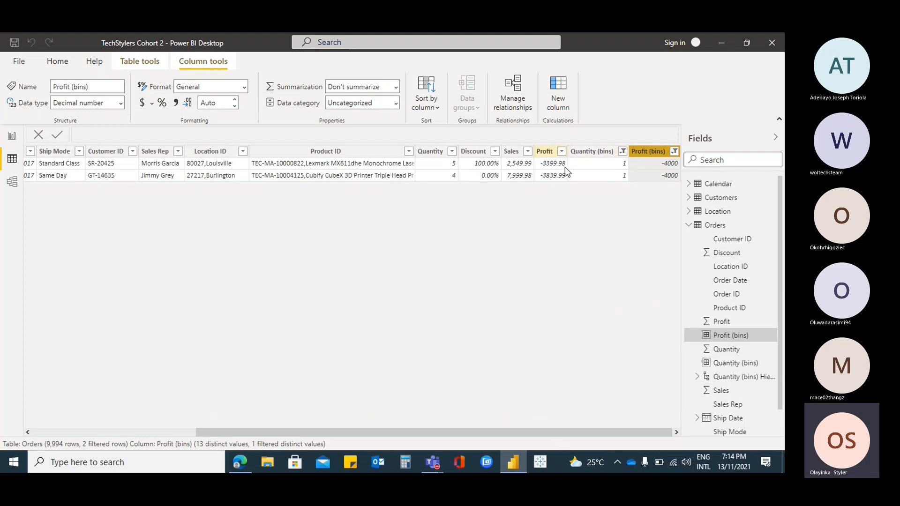
Clear the filter on the Profit (bins) column of the Orders data
click(674, 152)
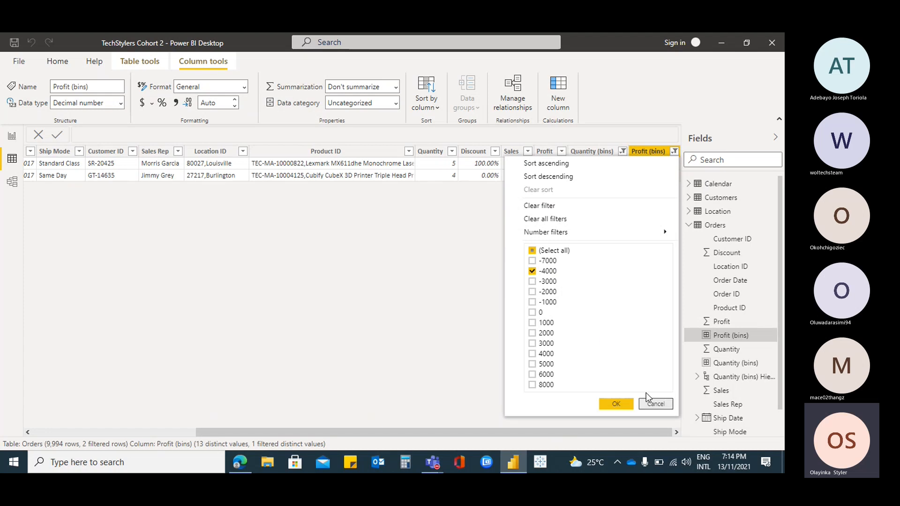
click(651, 403)
click(674, 151)
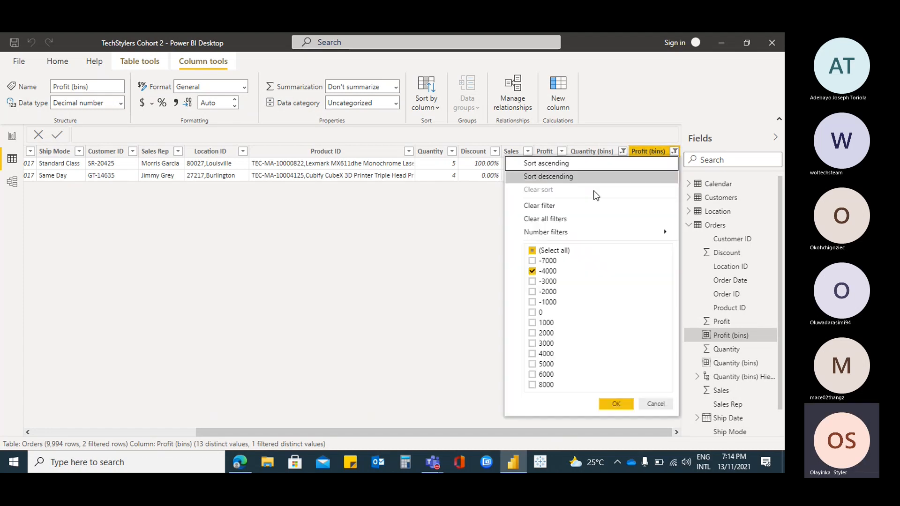
click(546, 207)
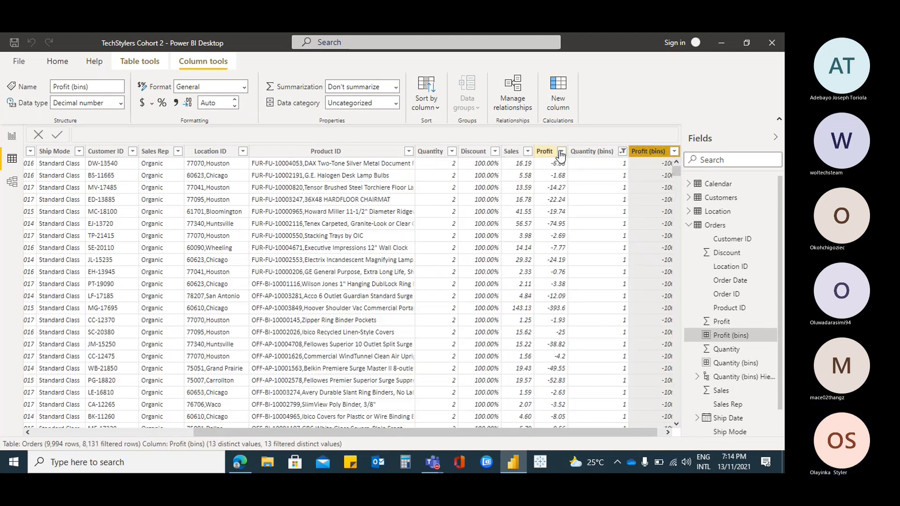
Look through the distinct Profit values in the Orders data without filtering them and return to the report
click(561, 152)
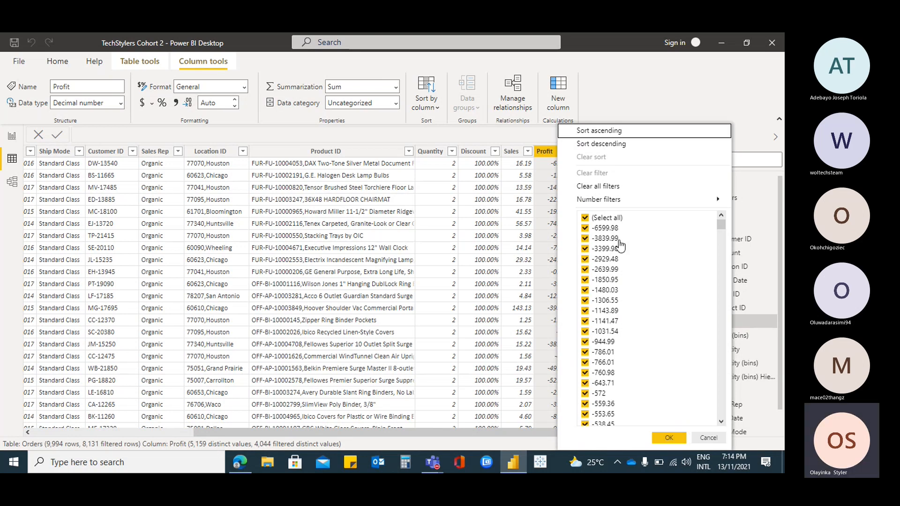
scroll(625, 292, down, 15)
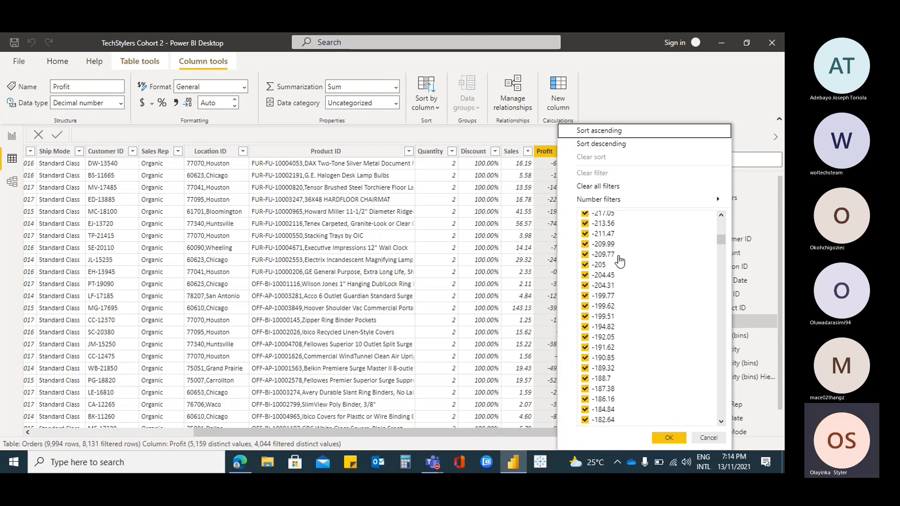
scroll(670, 328, down, 5)
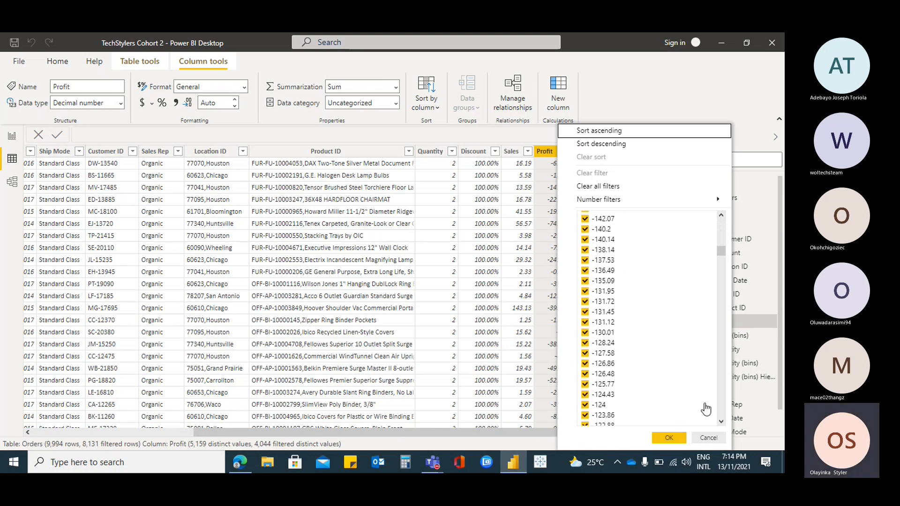
click(709, 438)
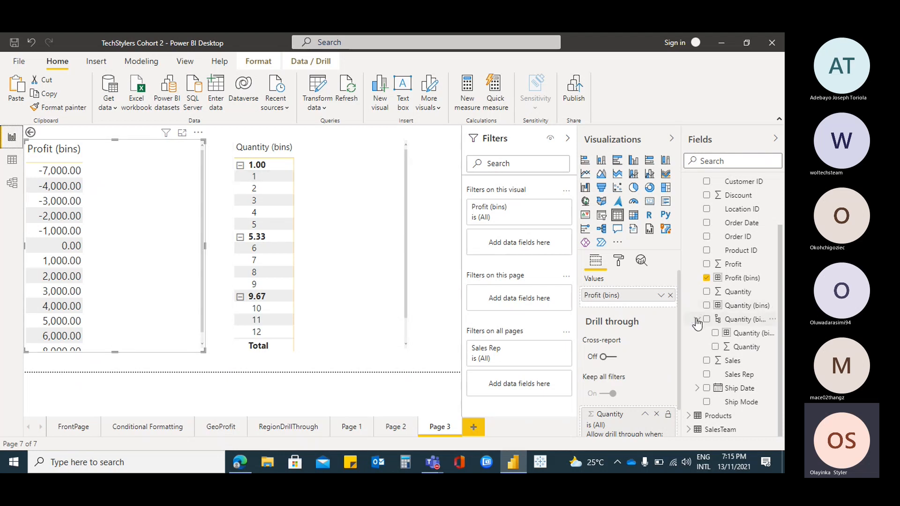
Add the Profit field to the Profit (bins) table on Page 3
click(707, 265)
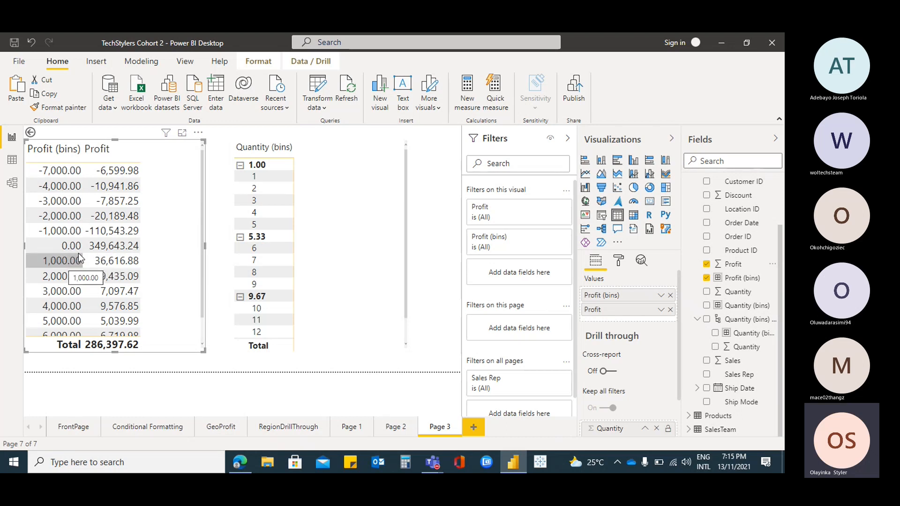
click(197, 133)
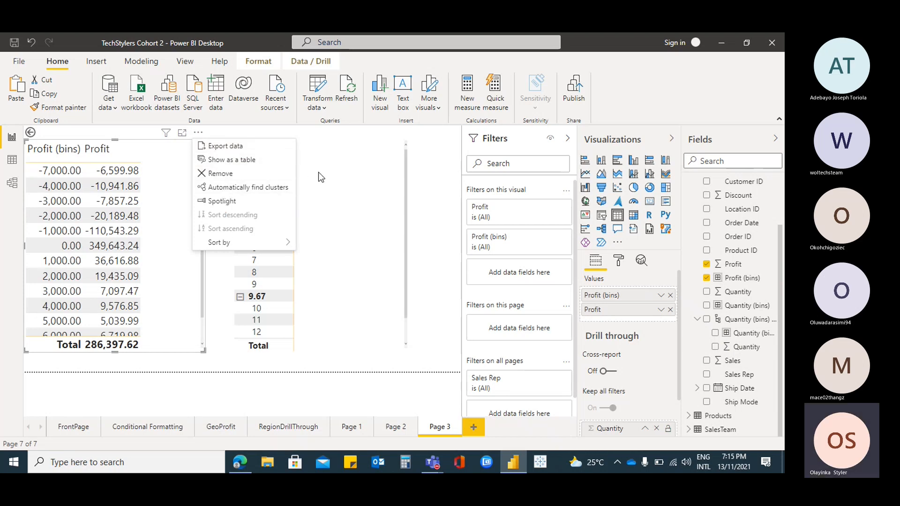
Try Profit (bins) as the column field of the Quantity matrix, remove it and use Profit for the columns instead
click(339, 174)
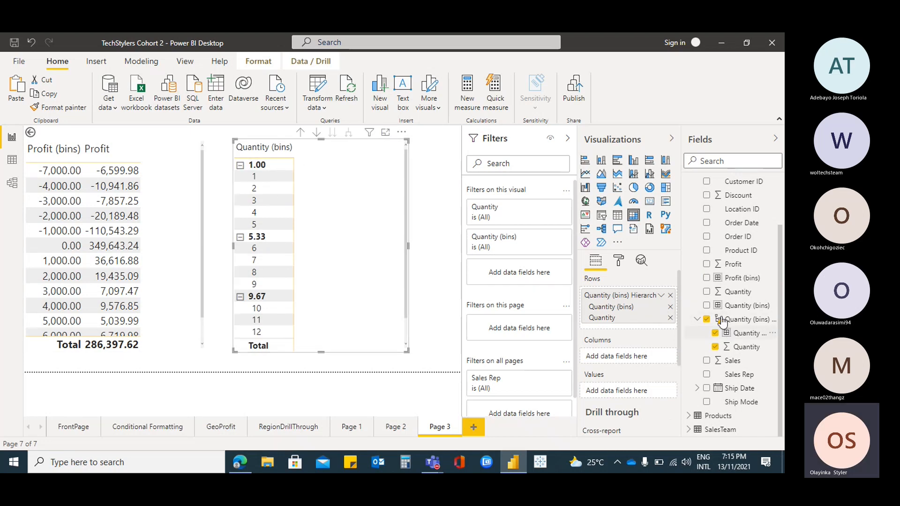
click(706, 279)
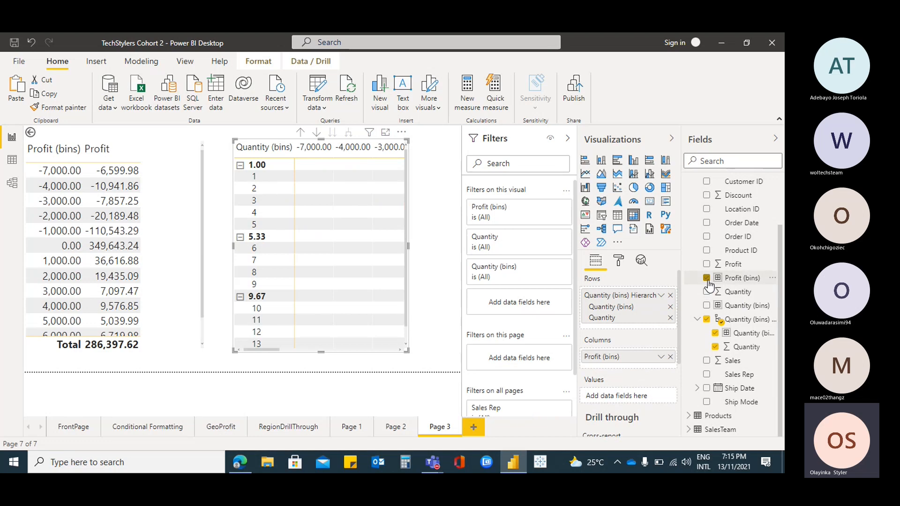
click(706, 278)
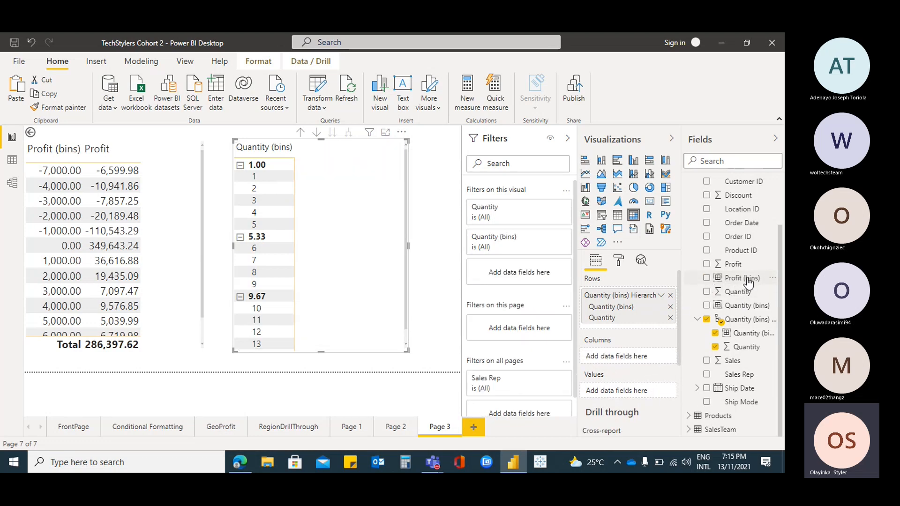
drag(743, 265, 641, 356)
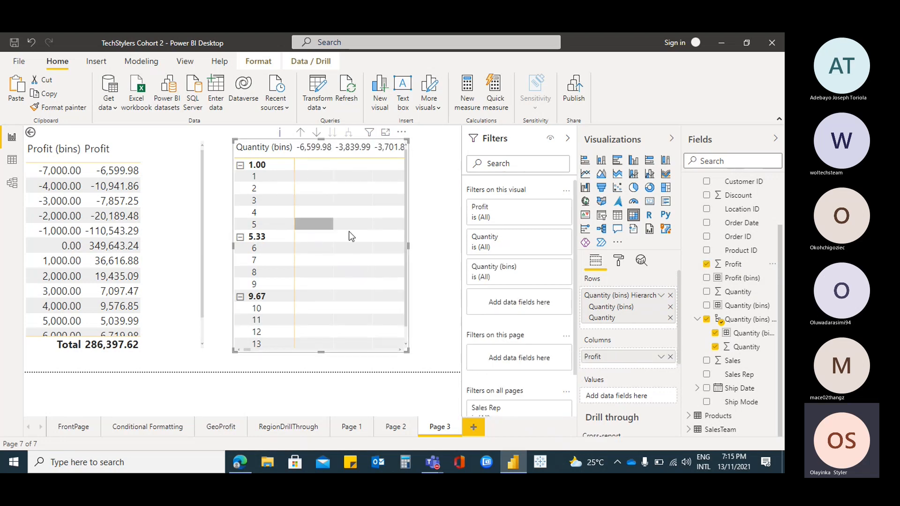
Remove Profit from the columns of the Quantity matrix and use it as the matrix values instead
click(669, 357)
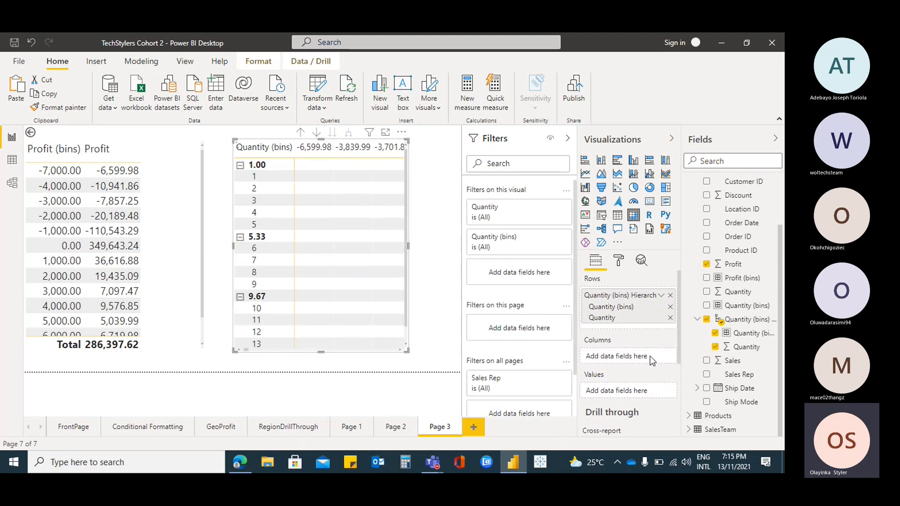
drag(731, 264, 629, 392)
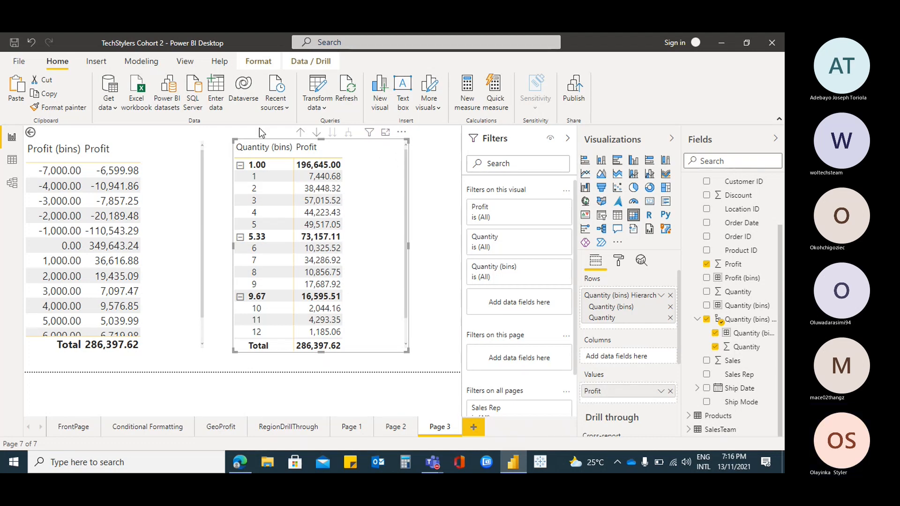
Go to the Conditional Formatting page and open the gallery for getting more visuals, signing in with the existing work account
click(150, 427)
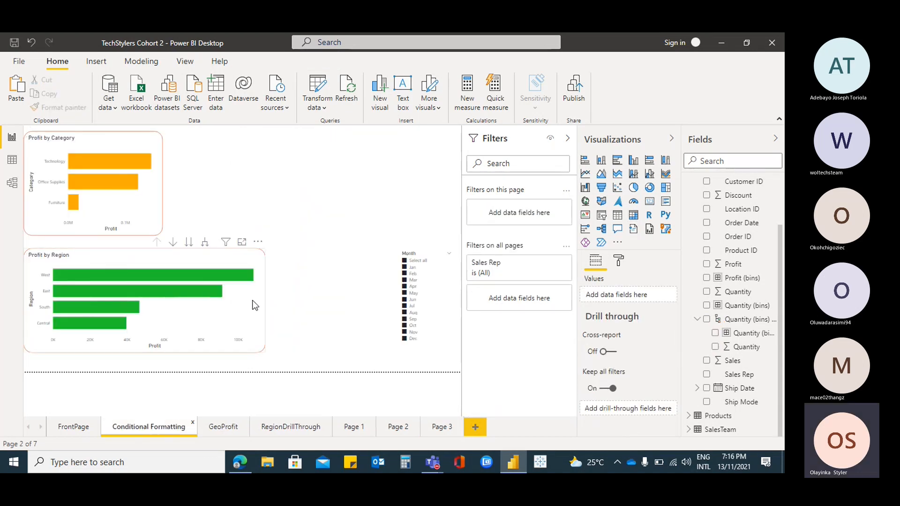
click(120, 141)
click(236, 257)
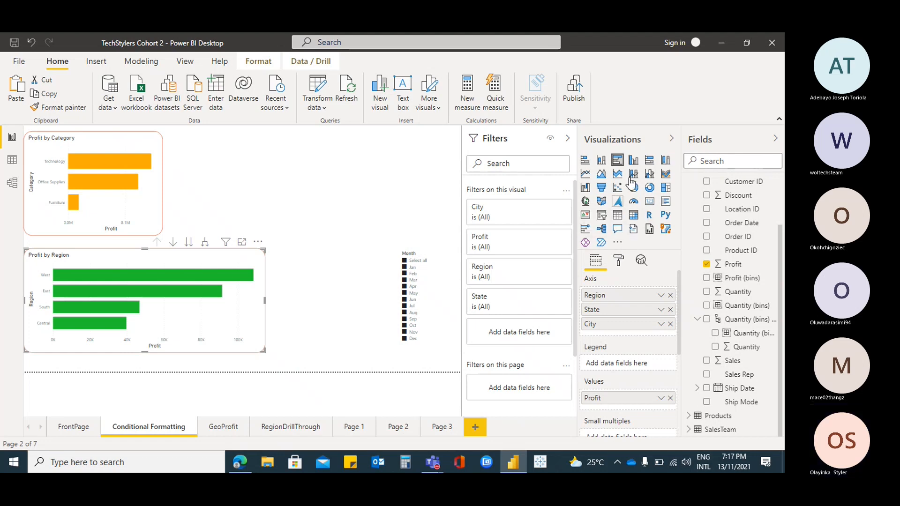
click(618, 243)
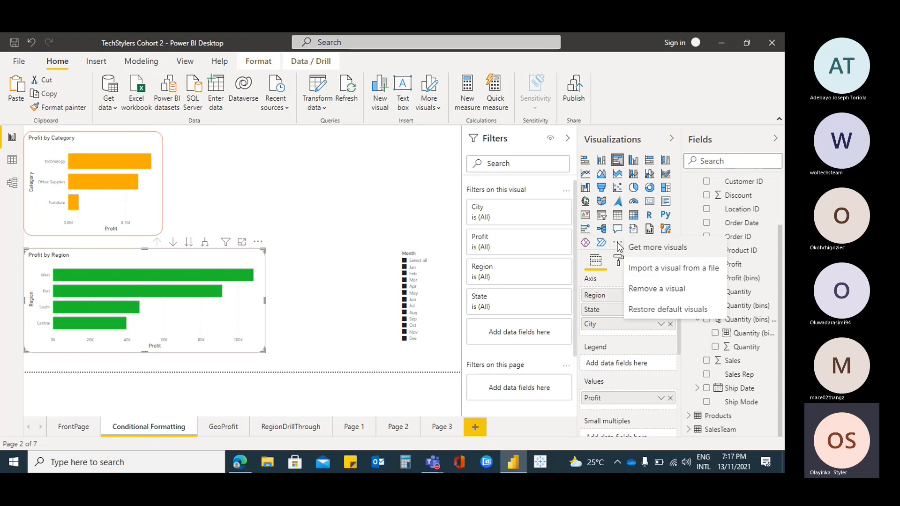
click(670, 254)
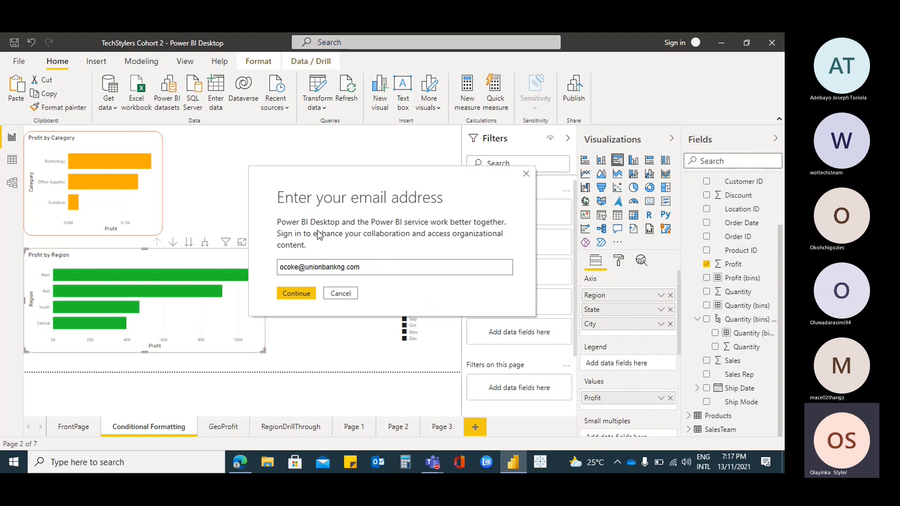
click(302, 294)
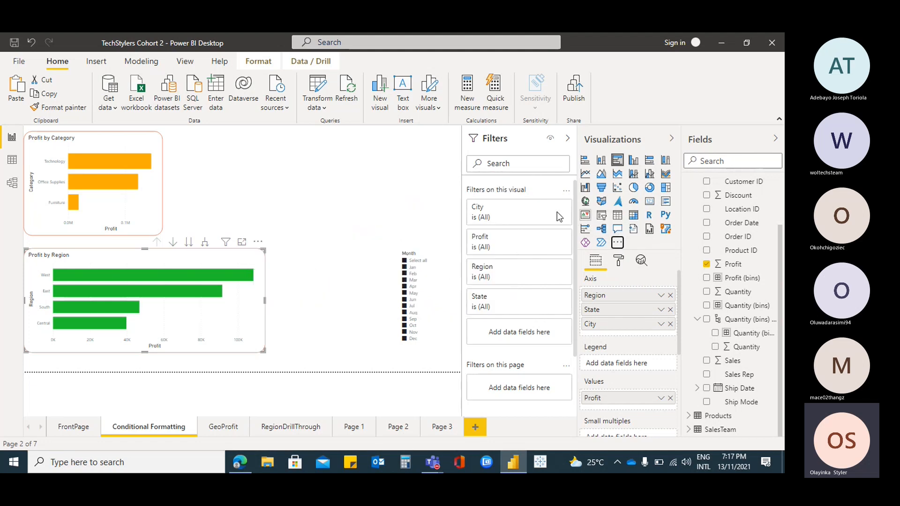
click(618, 243)
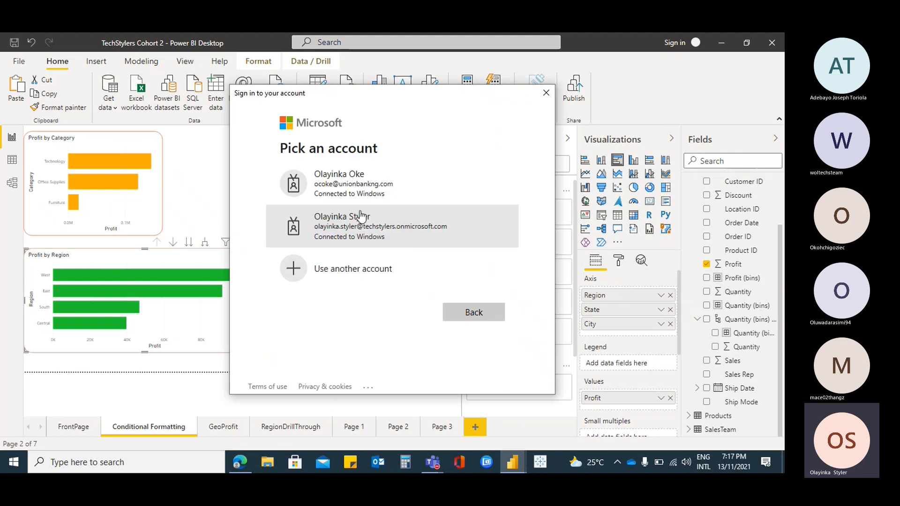
click(333, 189)
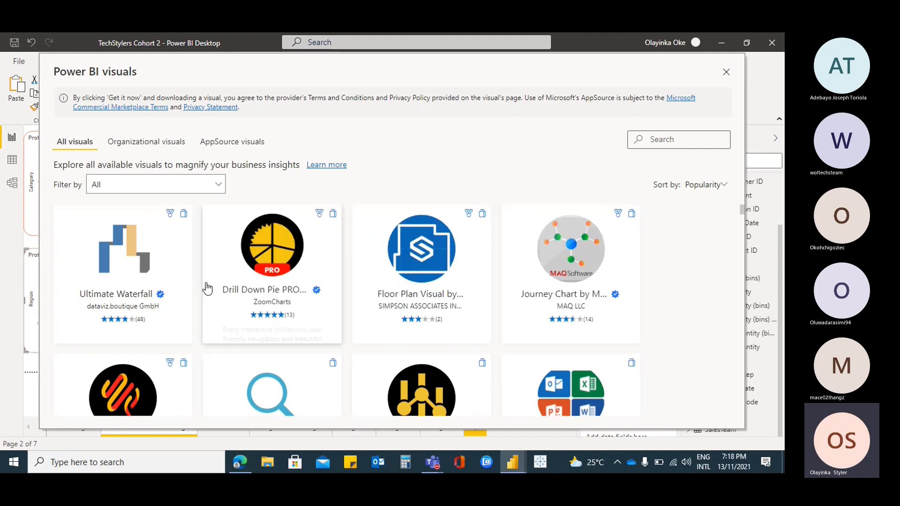
Browse the custom visuals offered in the Power BI visuals gallery
scroll(183, 295, down, 1)
scroll(160, 304, down, 3)
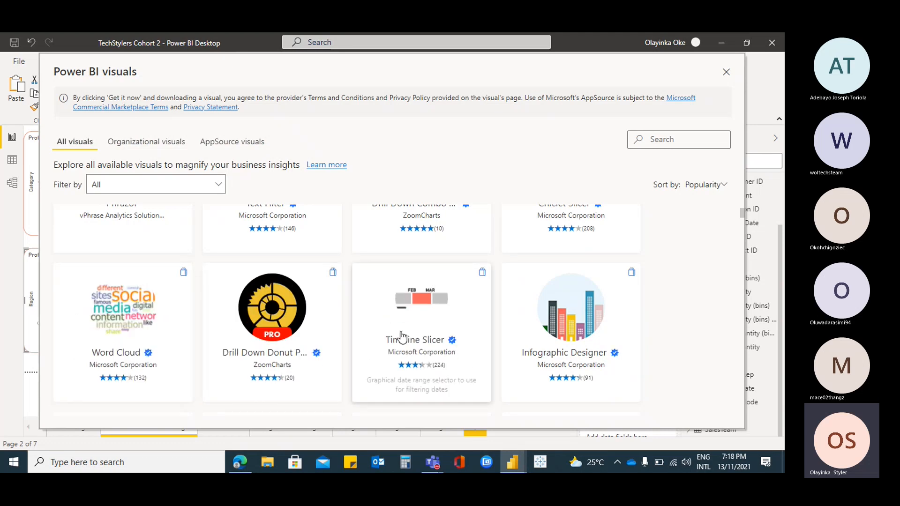
scroll(426, 311, down, 9)
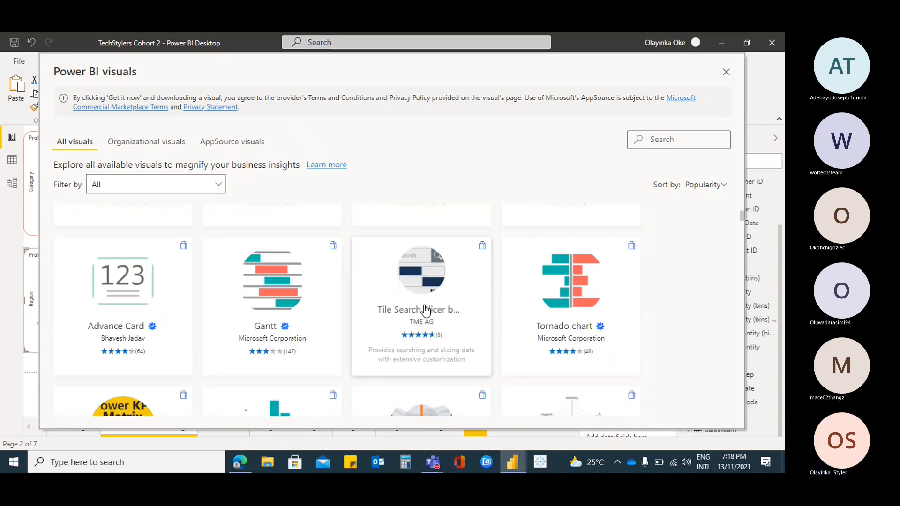
scroll(426, 310, down, 10)
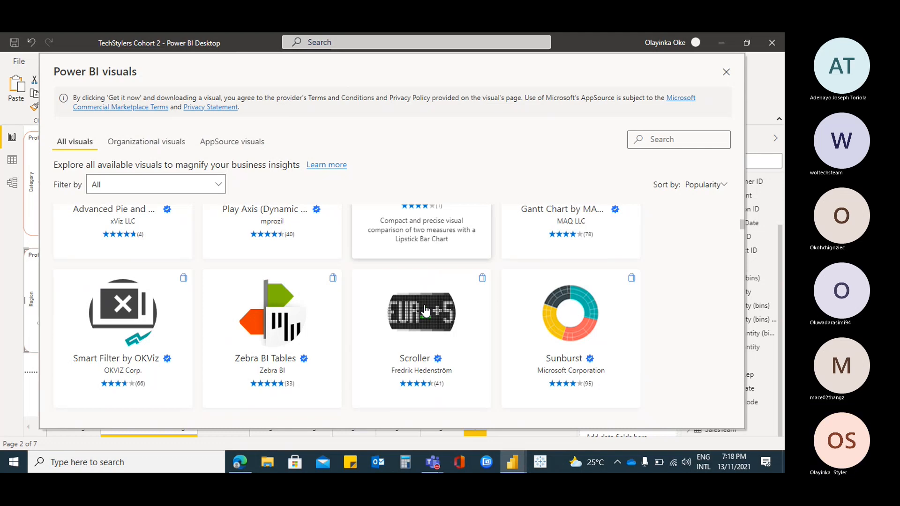
scroll(426, 311, down, 5)
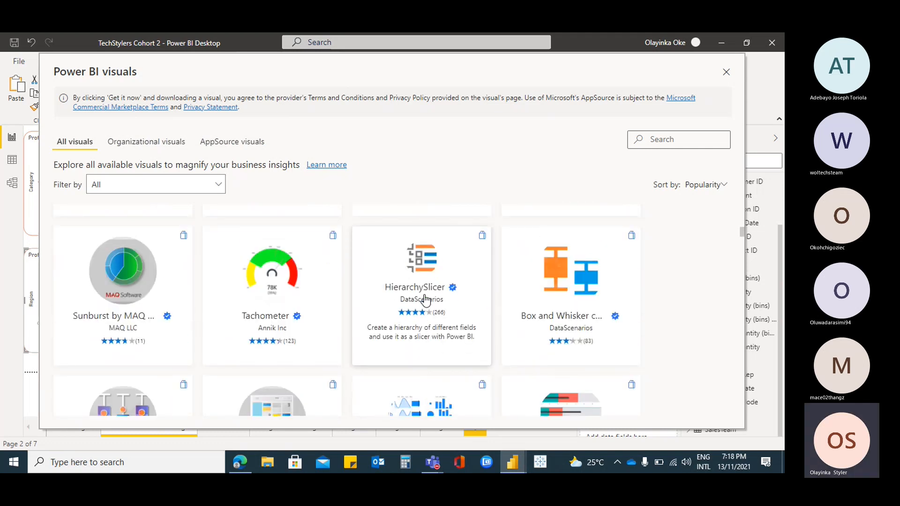
scroll(426, 299, up, 5)
scroll(425, 298, up, 10)
Search the gallery for "play" and import the Play Axis (Dynamic Slicer) visual into the report
click(662, 145)
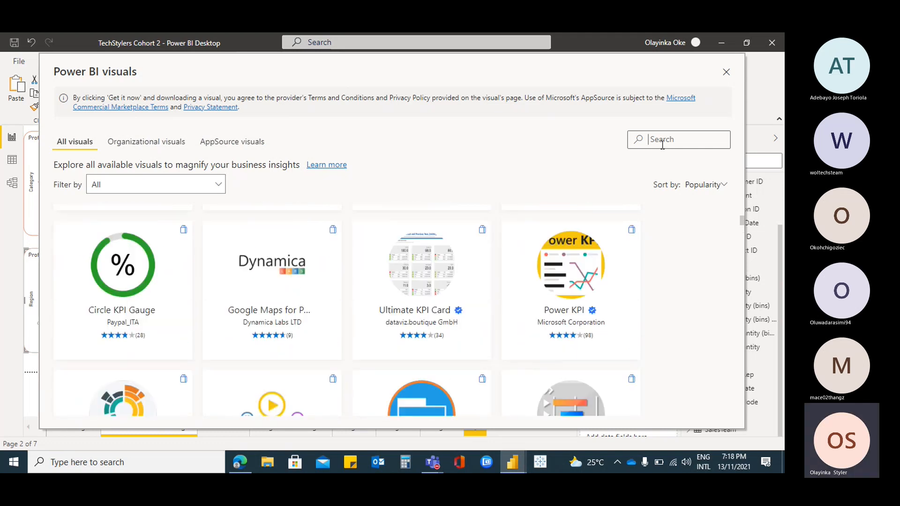
text(play)
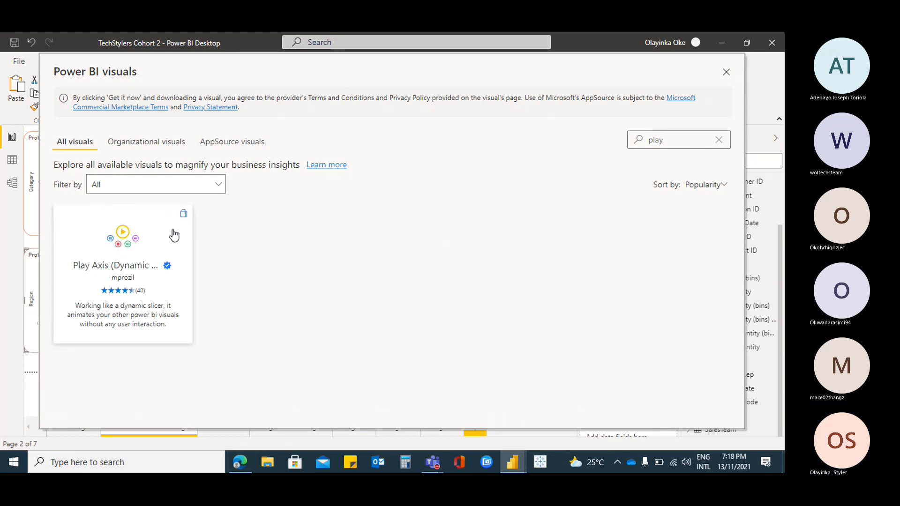
click(137, 235)
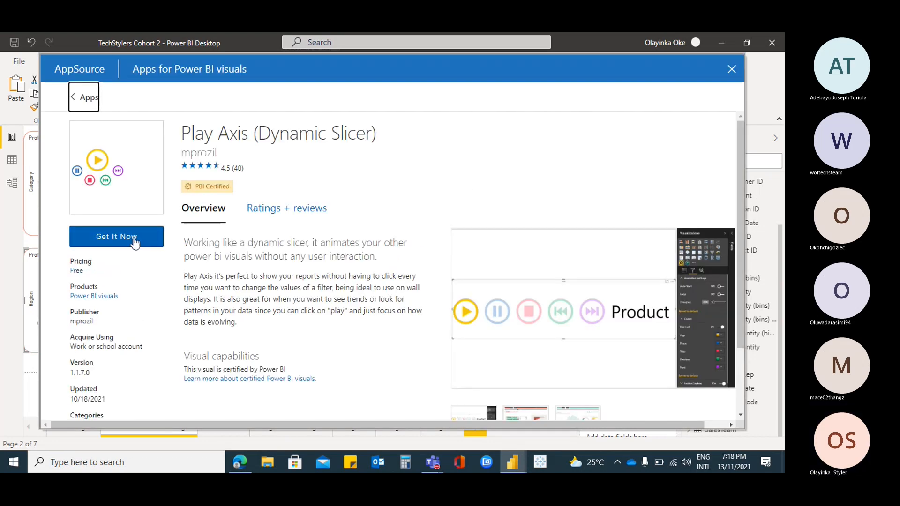
click(133, 239)
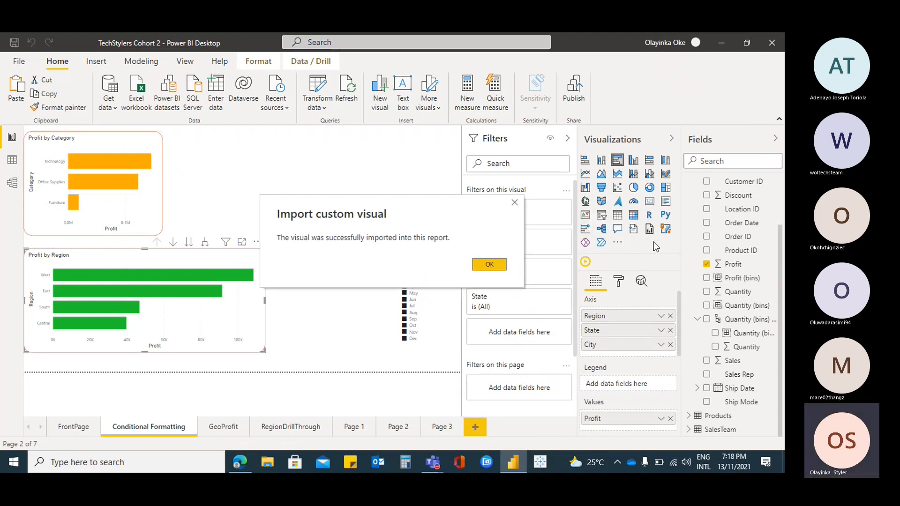
click(489, 265)
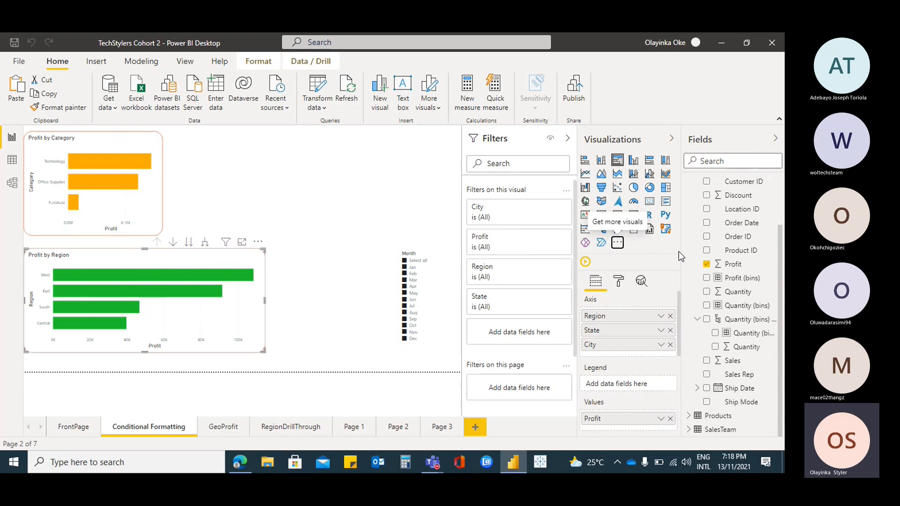
Convert the Month slicer on the Conditional Formatting page to the Play Axis visual and widen it towards the Profit by Region chart
click(424, 260)
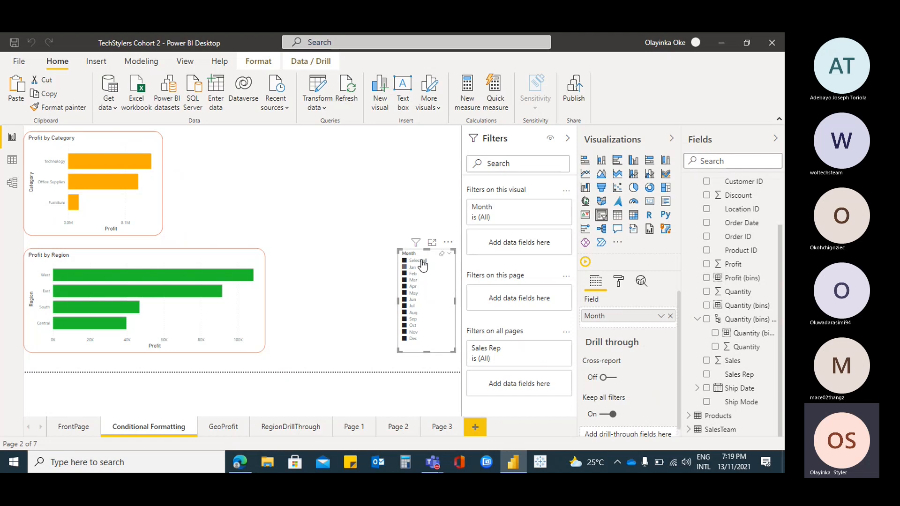
click(586, 263)
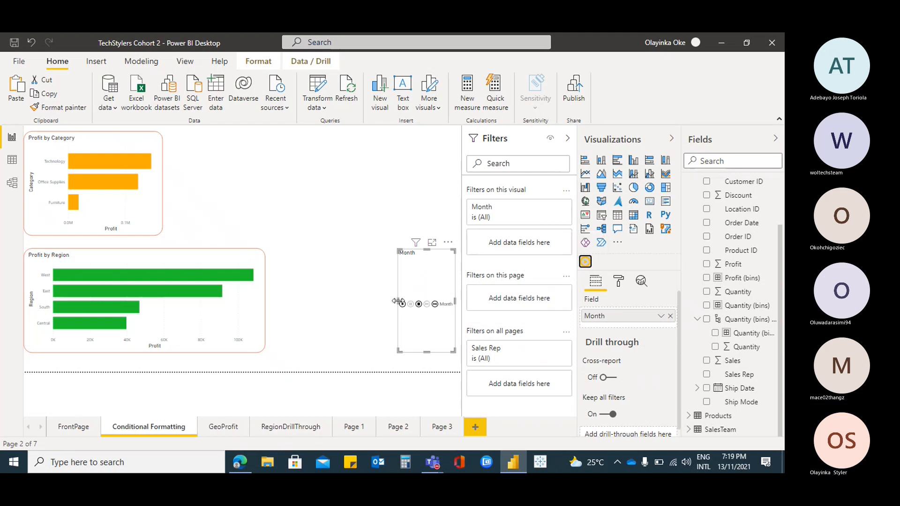
drag(397, 303, 316, 302)
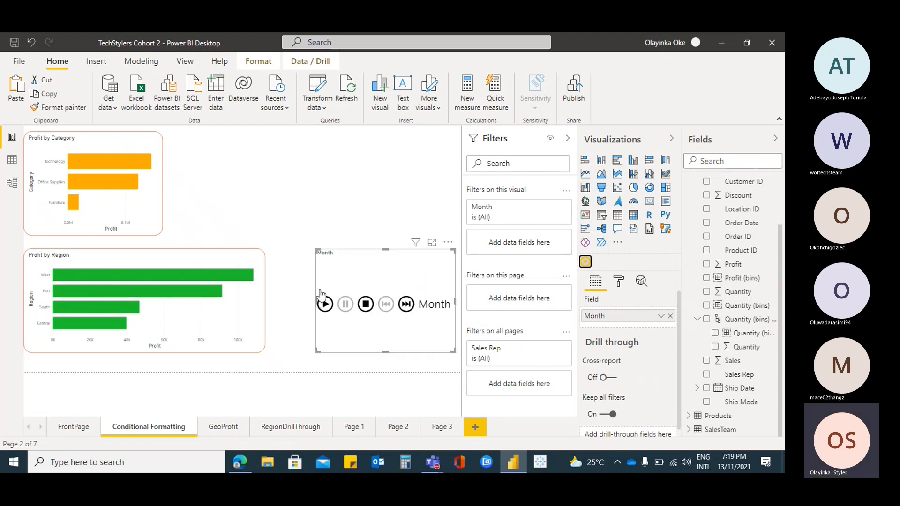
Test the Month Play Axis by playing it, pausing at Mar, stepping forward to Aug and resuming playback
click(325, 305)
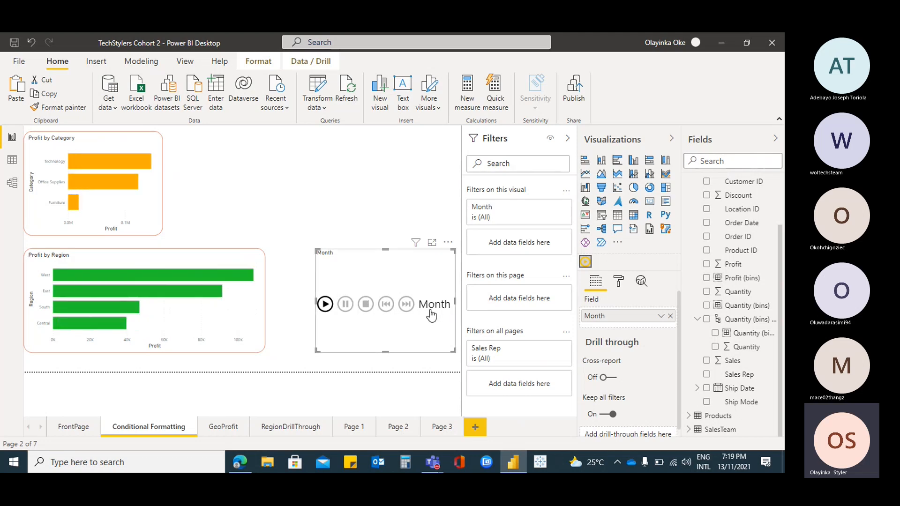
click(325, 305)
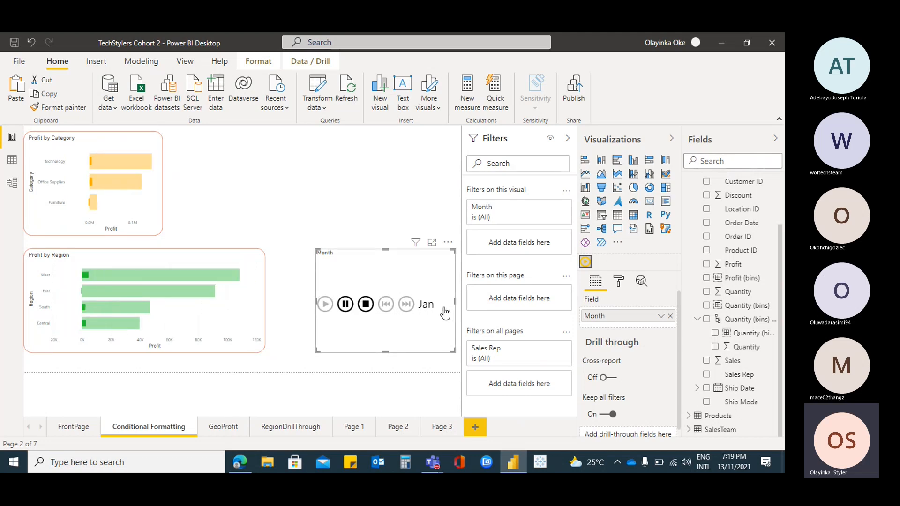
click(346, 306)
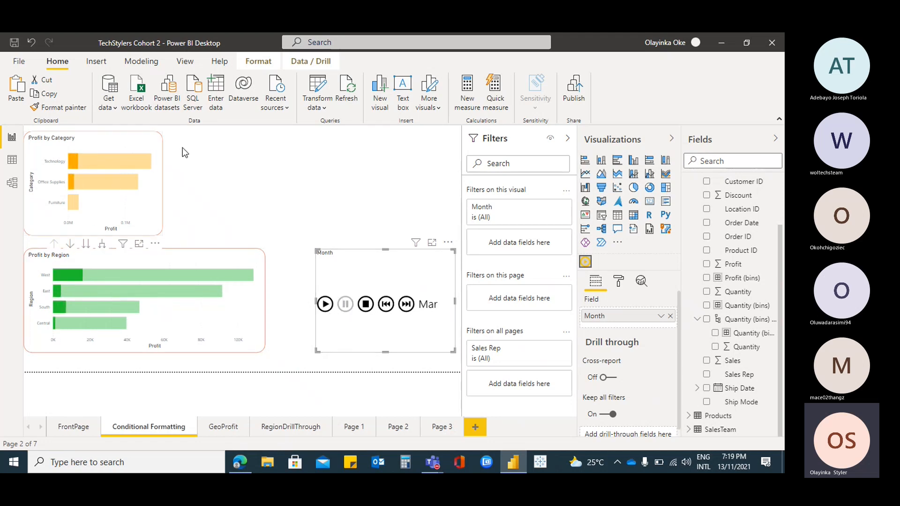
click(405, 304)
click(405, 304)
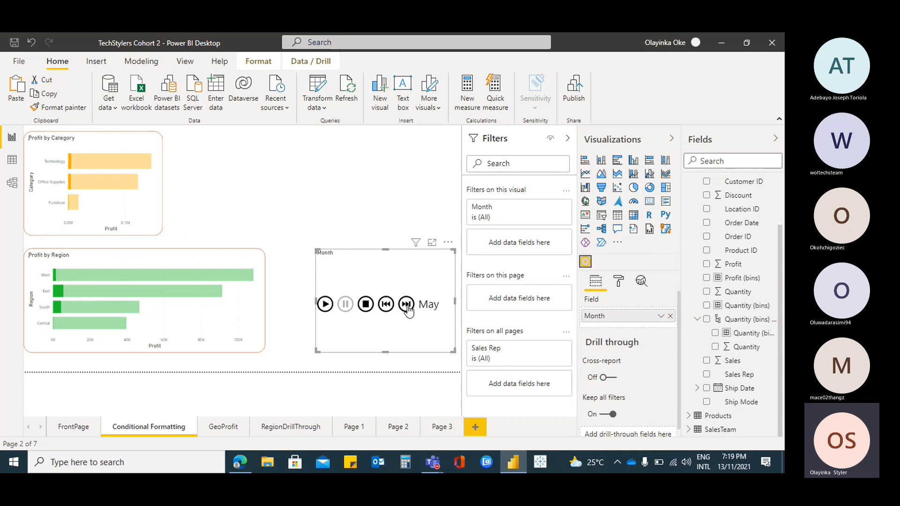
click(406, 305)
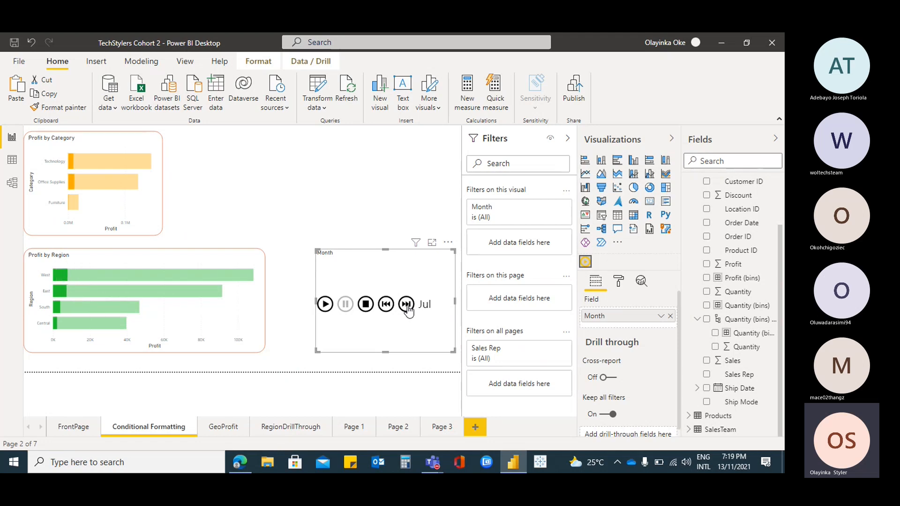
click(406, 304)
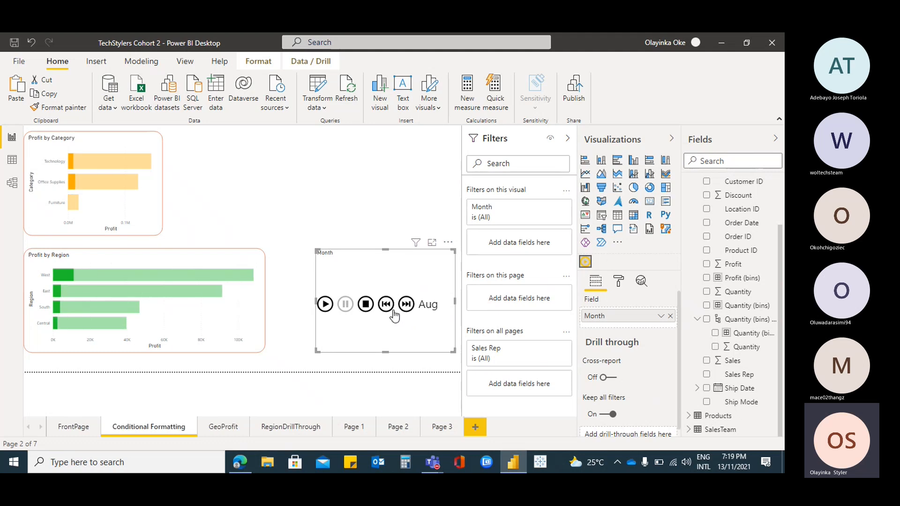
click(325, 304)
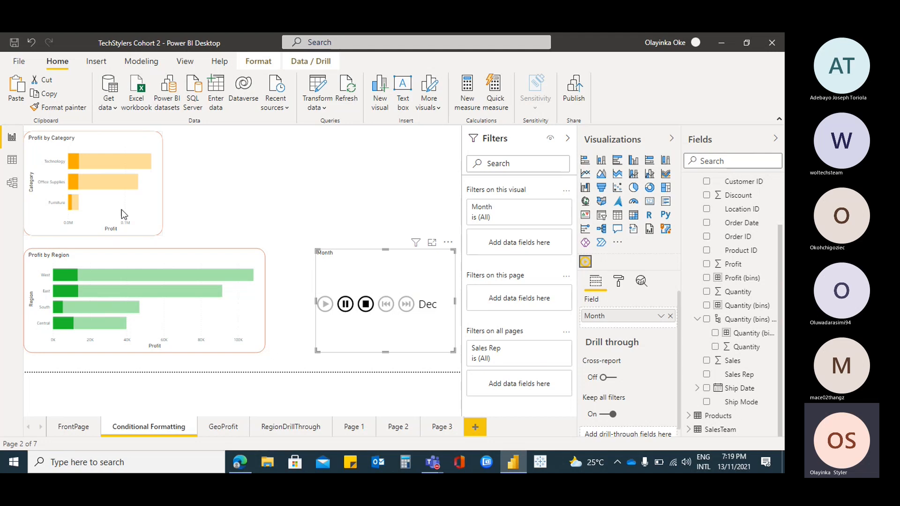
Convert the Month slicer on the FrontPage to the Play Axis visual and play its month animation
click(73, 428)
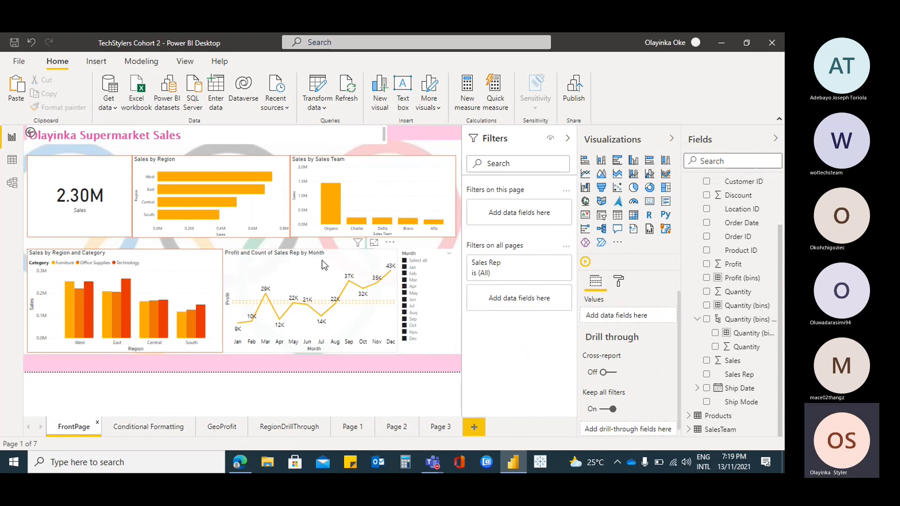
click(420, 257)
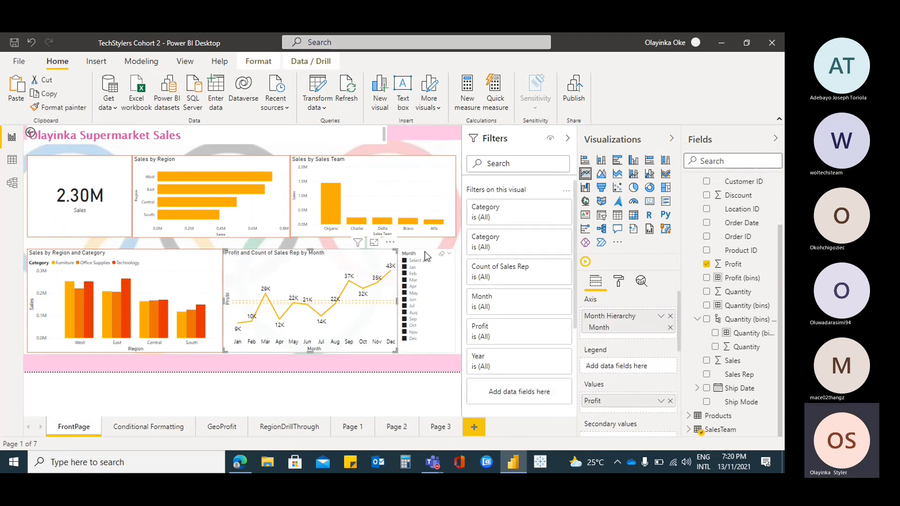
click(586, 261)
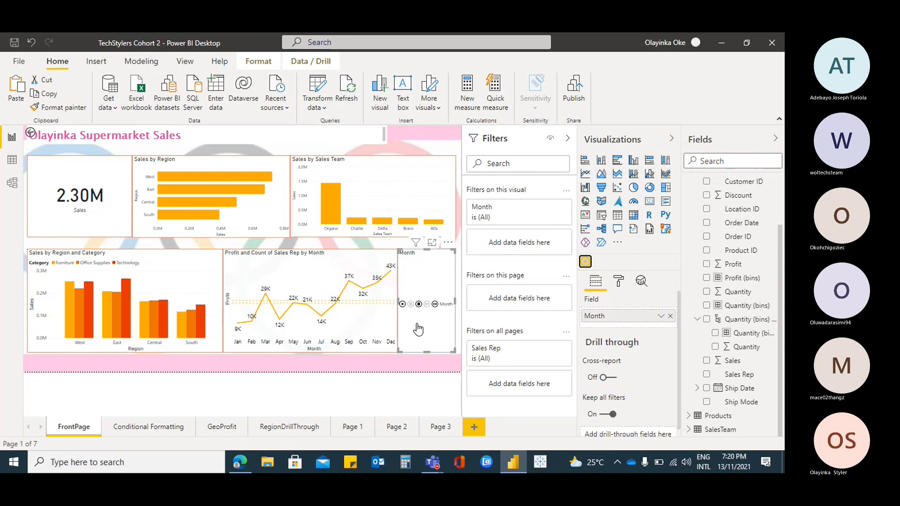
click(402, 304)
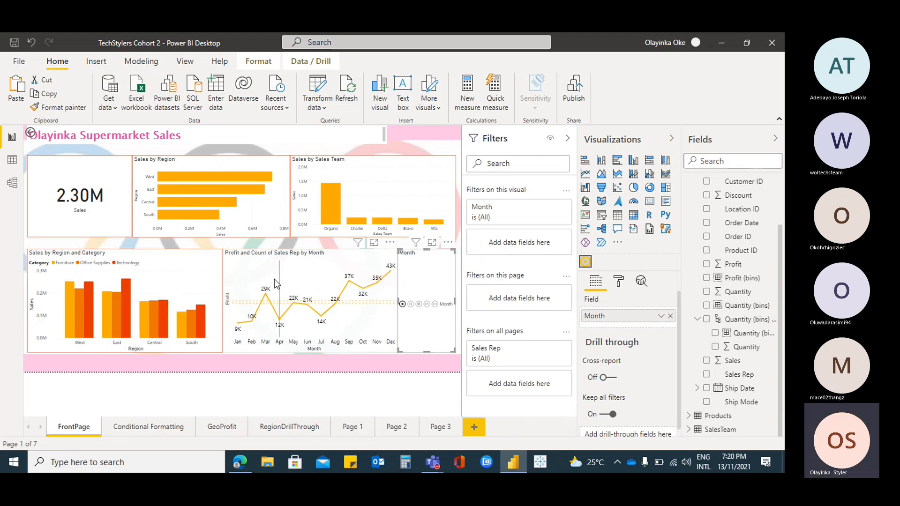
click(449, 243)
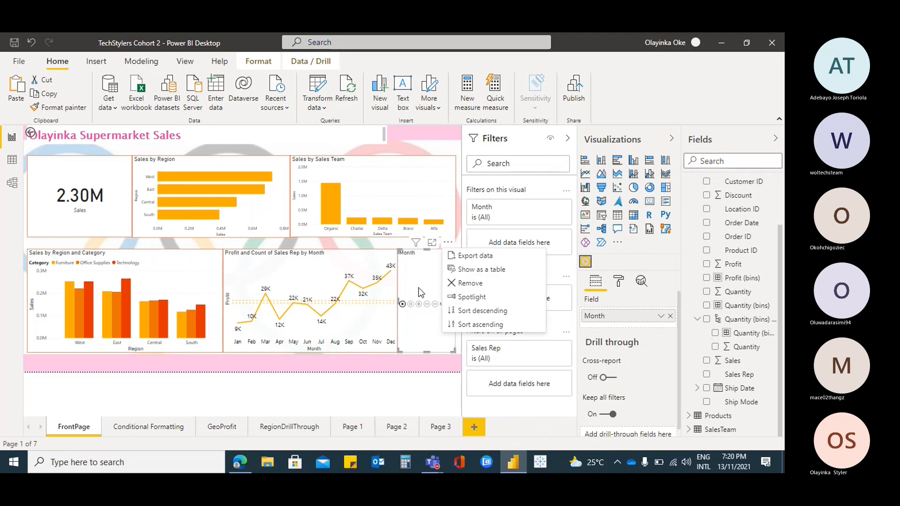
right_click(585, 261)
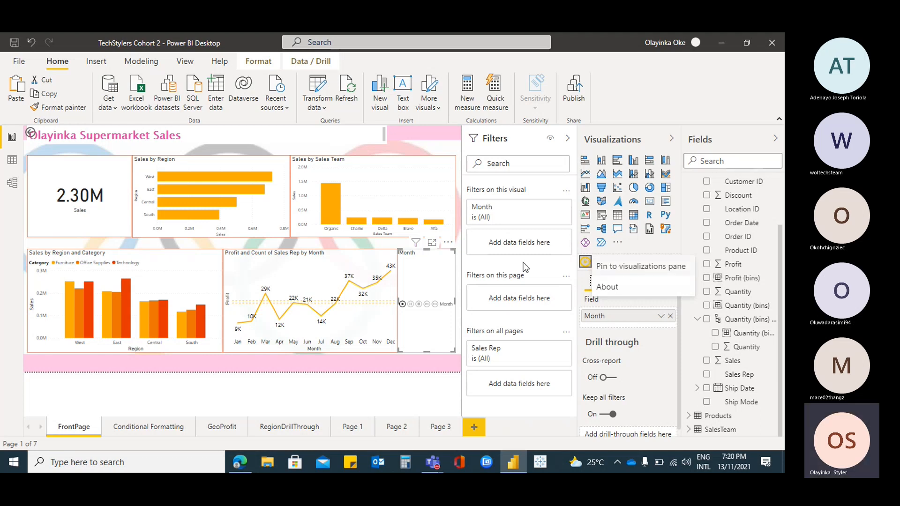
click(244, 228)
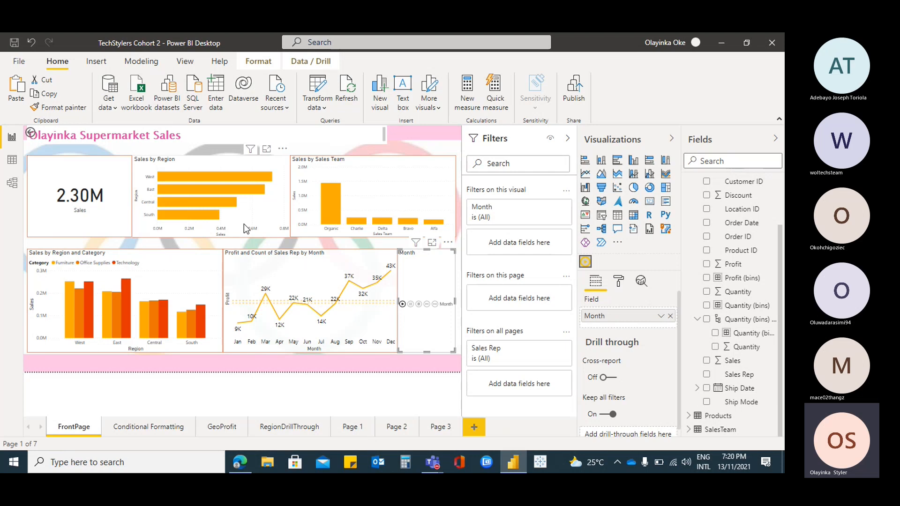
Insert a smart narrative on the FrontPage and enlarge its text box to about 578 wide by 425 high
click(402, 304)
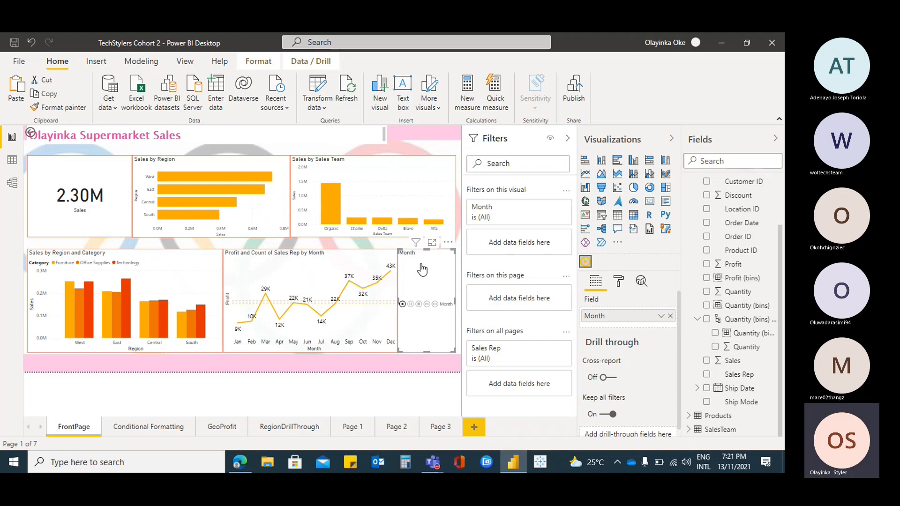
click(88, 63)
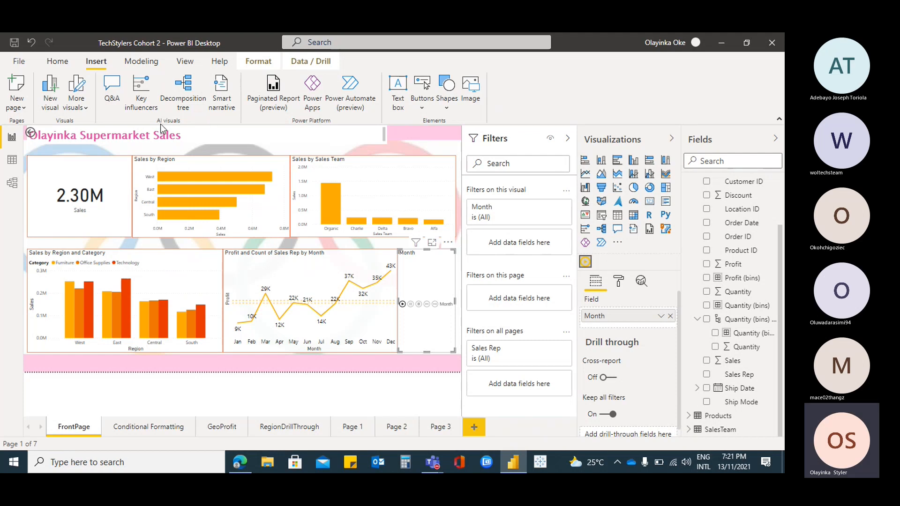
click(407, 171)
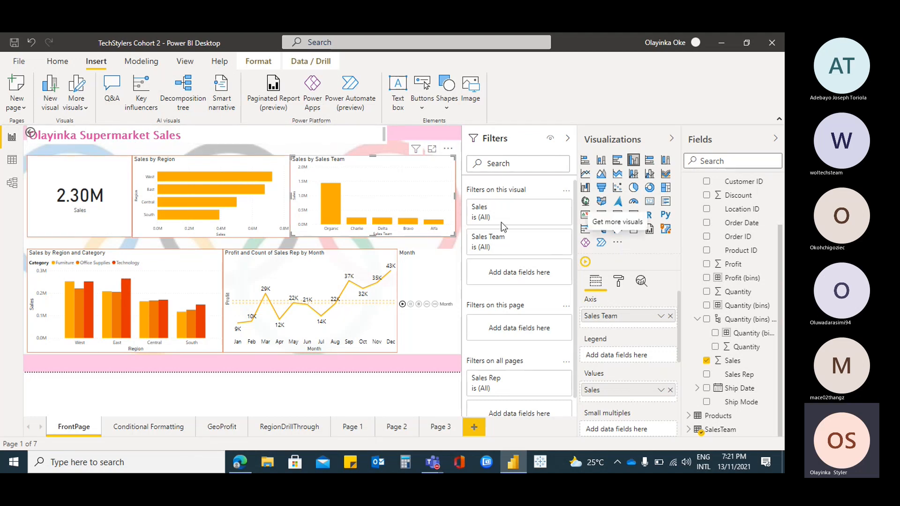
click(84, 110)
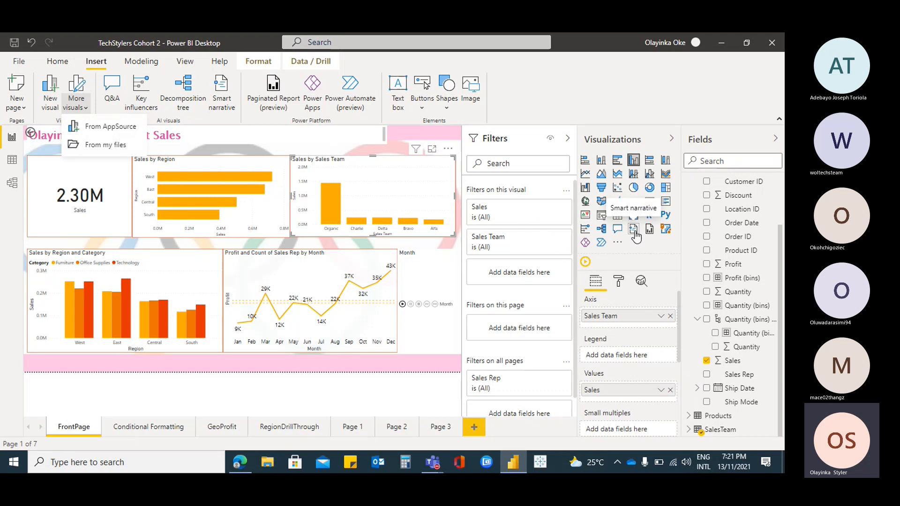
click(200, 133)
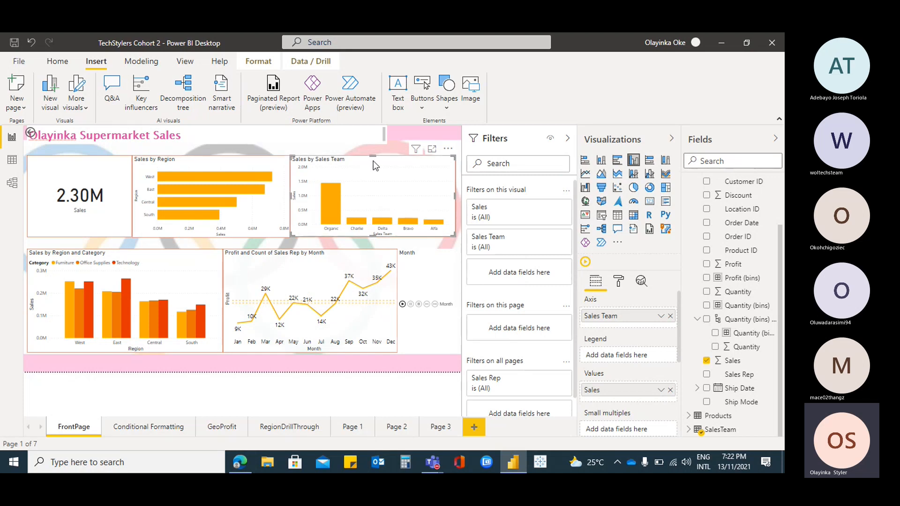
click(229, 104)
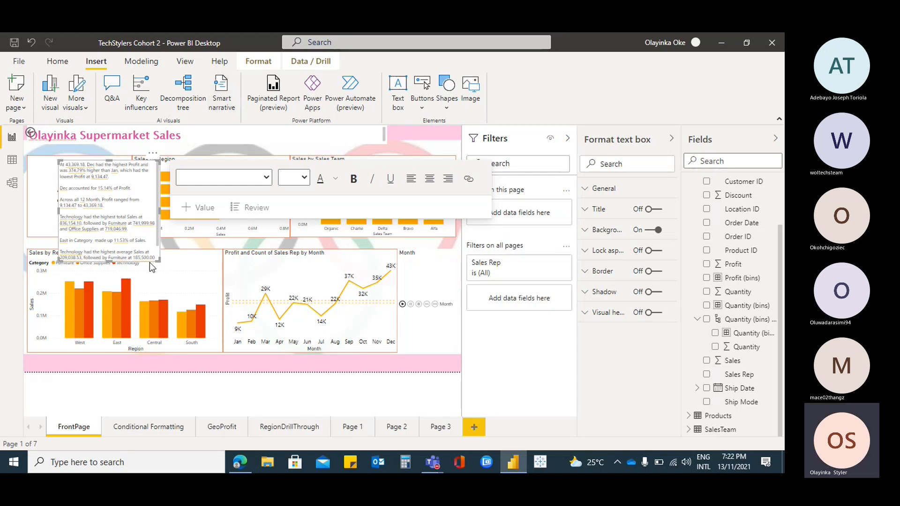
drag(158, 259, 254, 304)
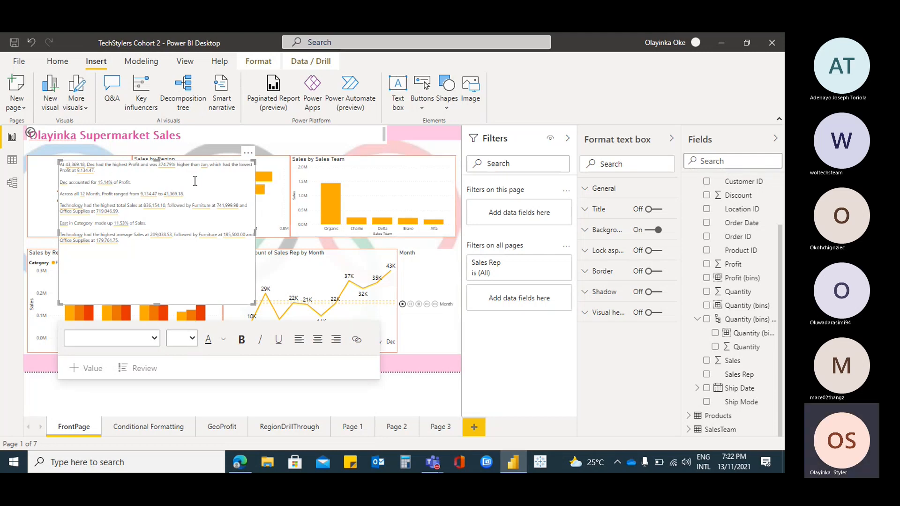
Inspect the narrative text box's general settings for position, size, layer order and alt text
click(591, 189)
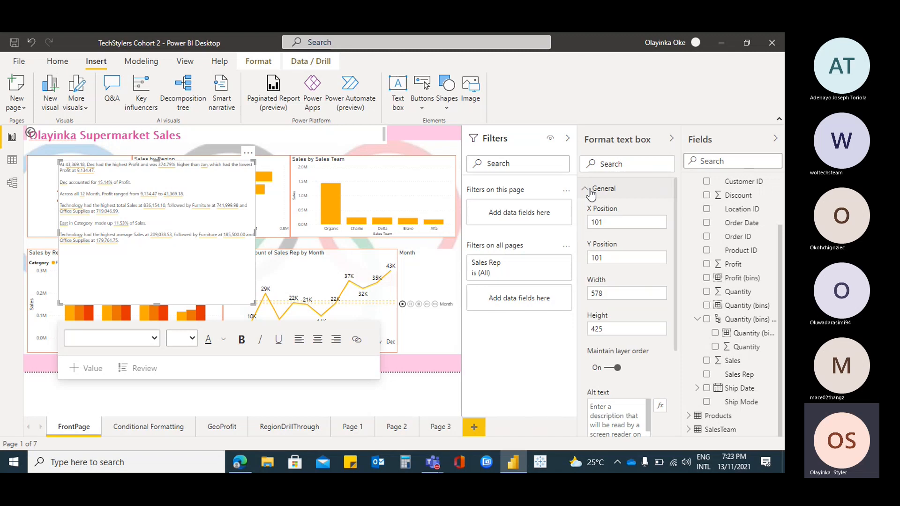
scroll(619, 309, down, 3)
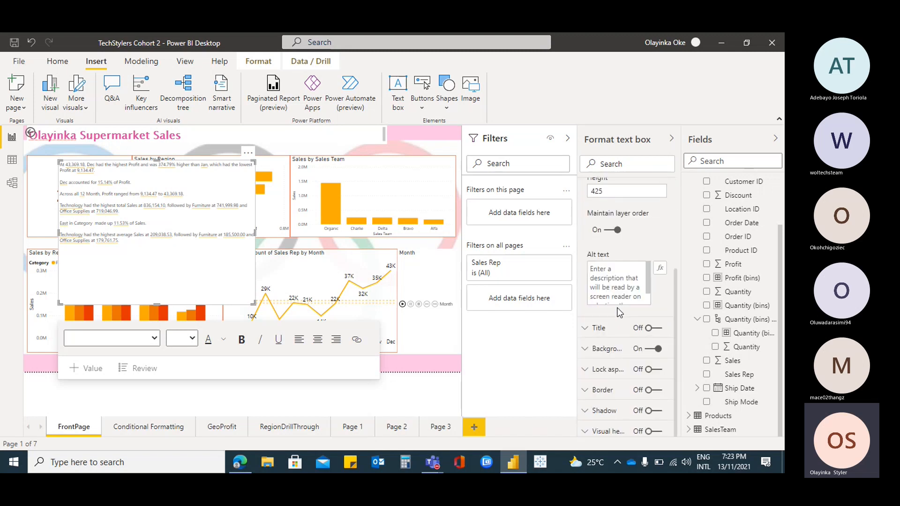
scroll(619, 309, up, 3)
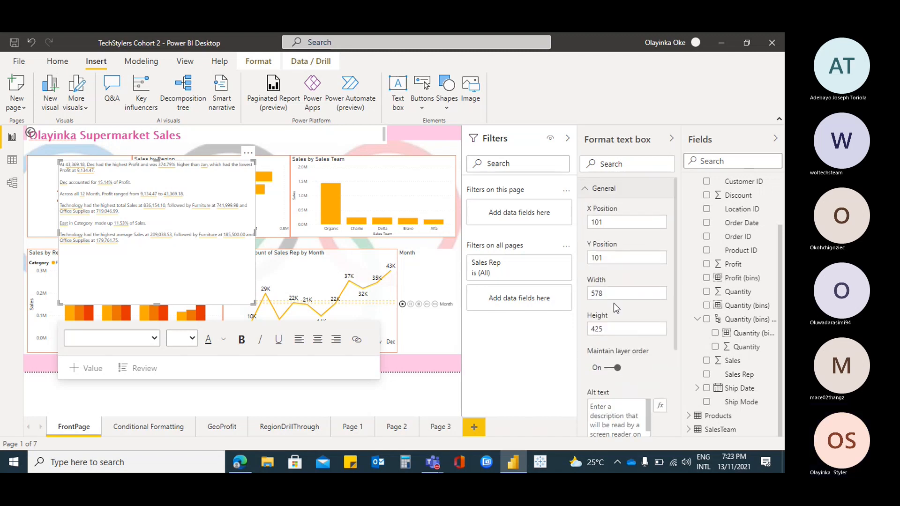
click(585, 189)
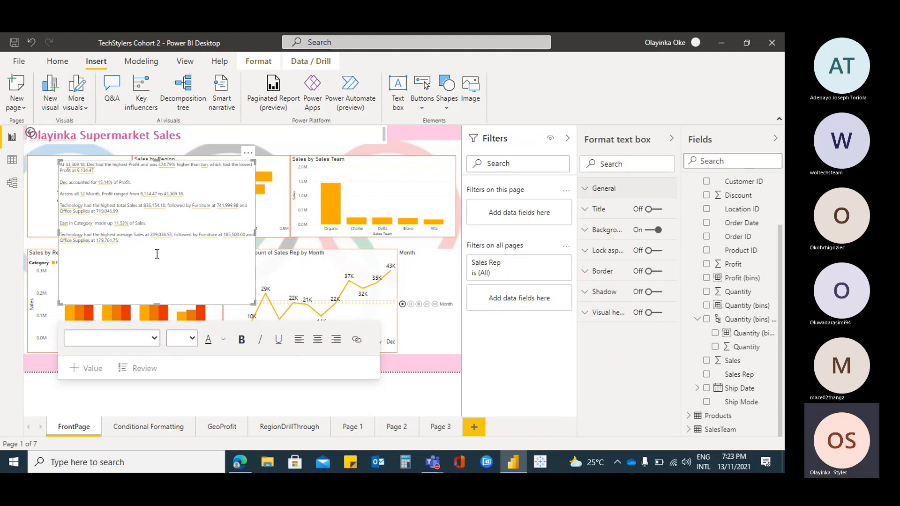
Set the font size of the entire smart narrative text to 16
click(149, 252)
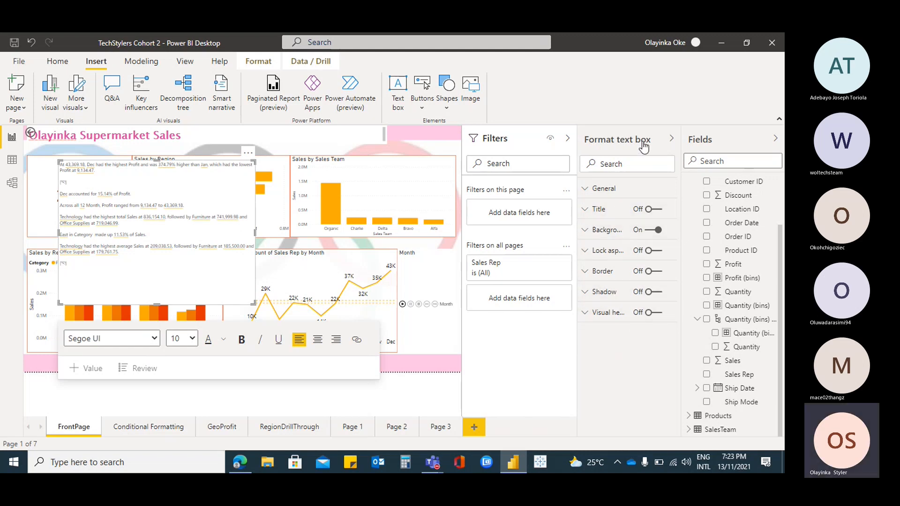
click(616, 142)
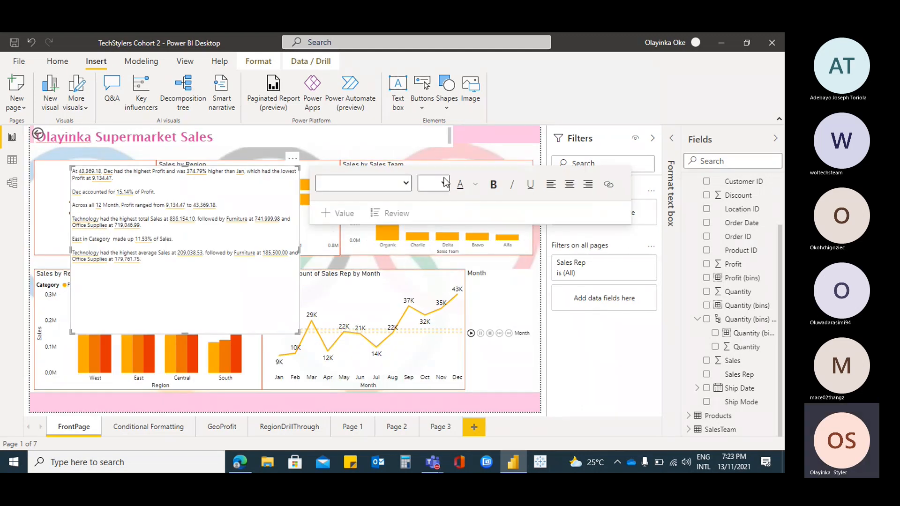
click(444, 183)
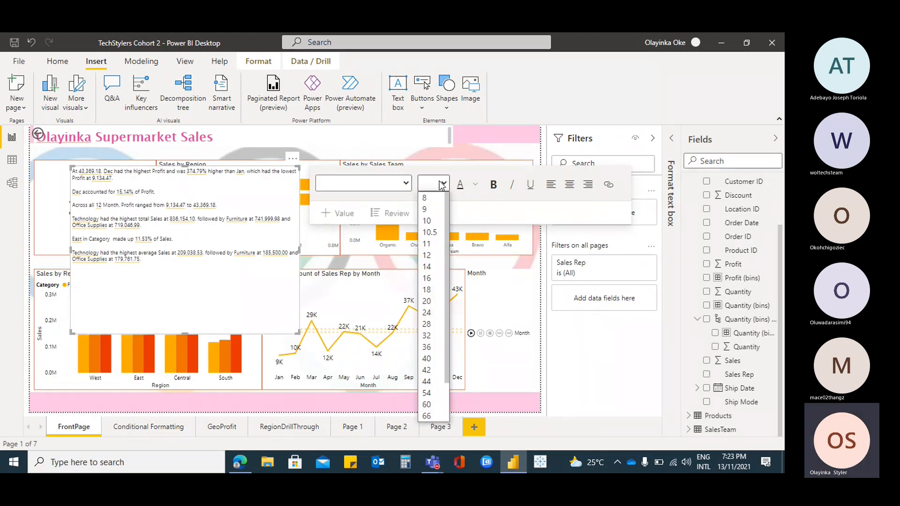
click(426, 279)
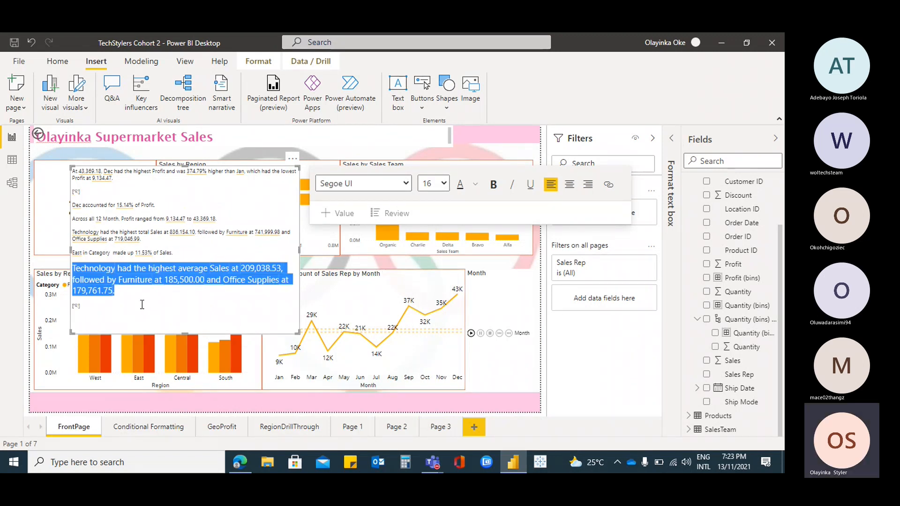
key(ctrl+a)
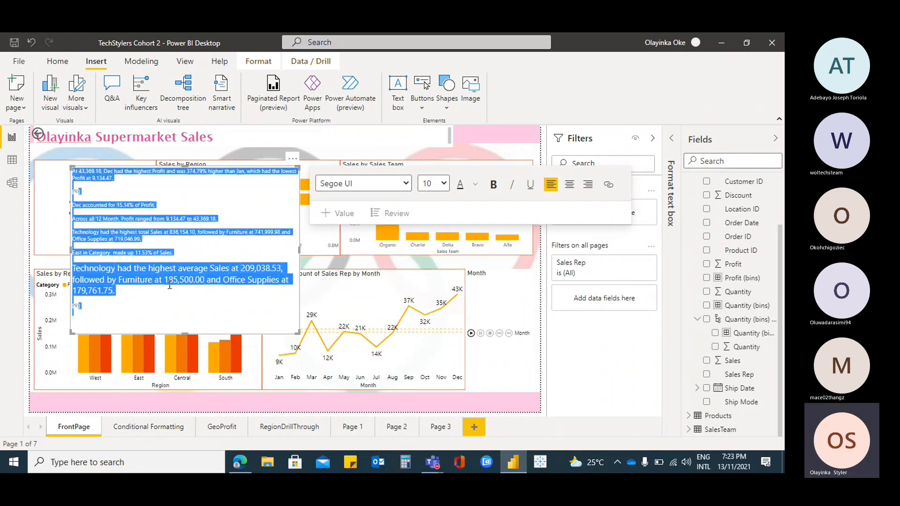
click(444, 183)
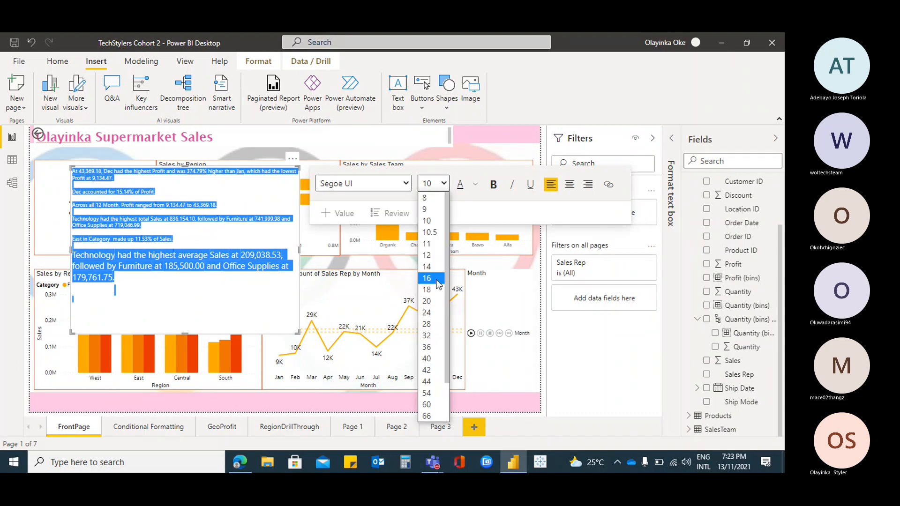
click(437, 280)
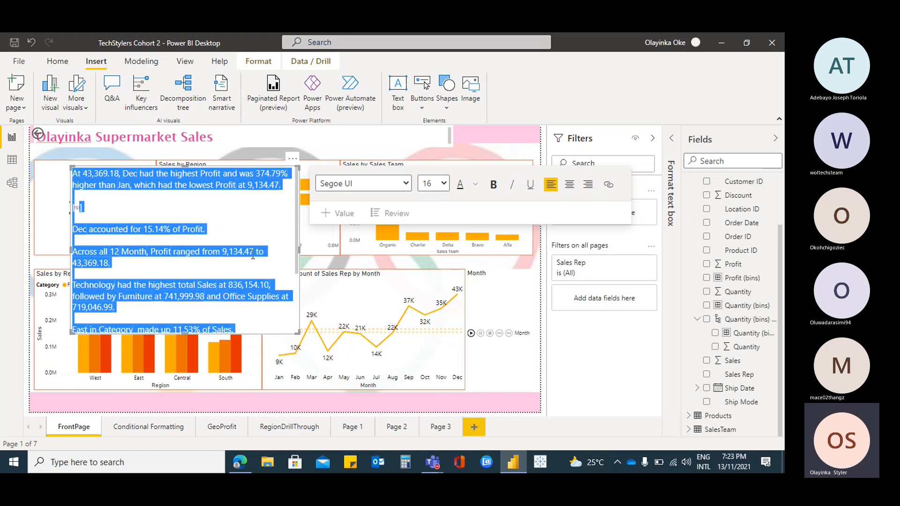
Read through the smart narrative's statements on monthly profit and category sales from beginning to end
scroll(98, 268, down, 2)
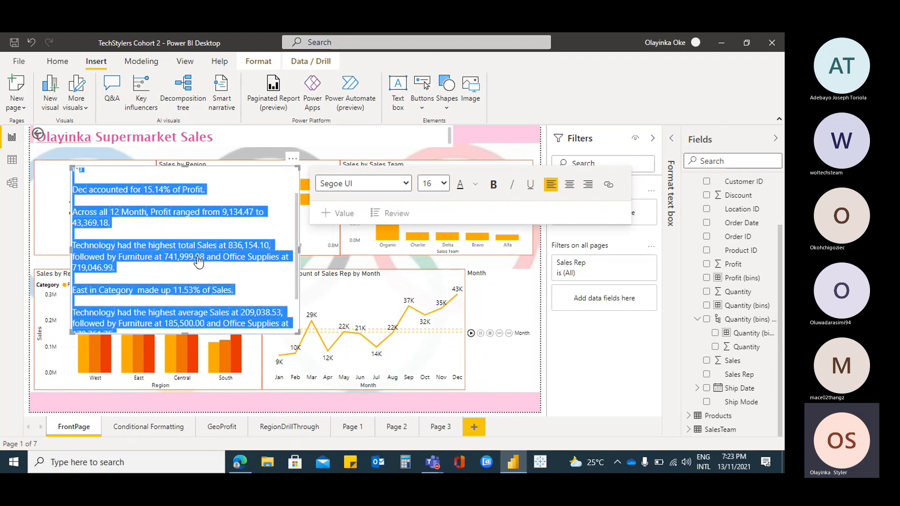
scroll(142, 262, down, 2)
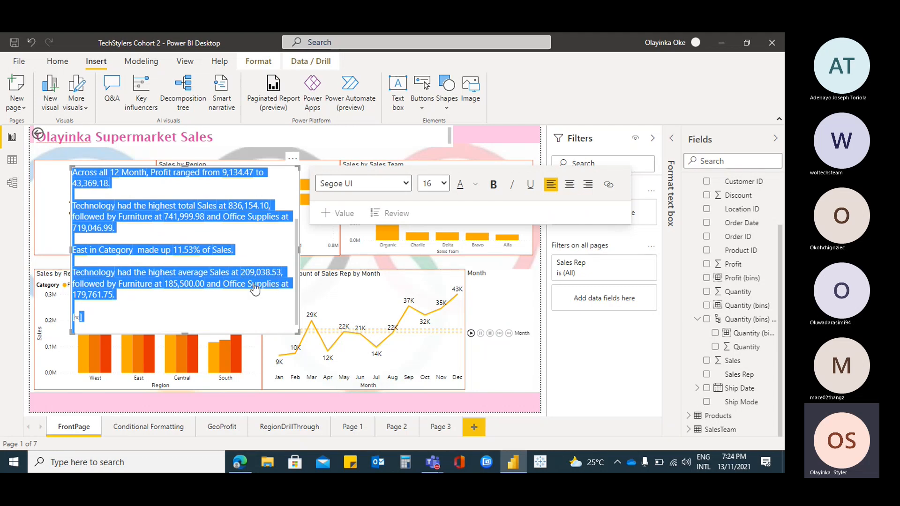
scroll(220, 283, down, 1)
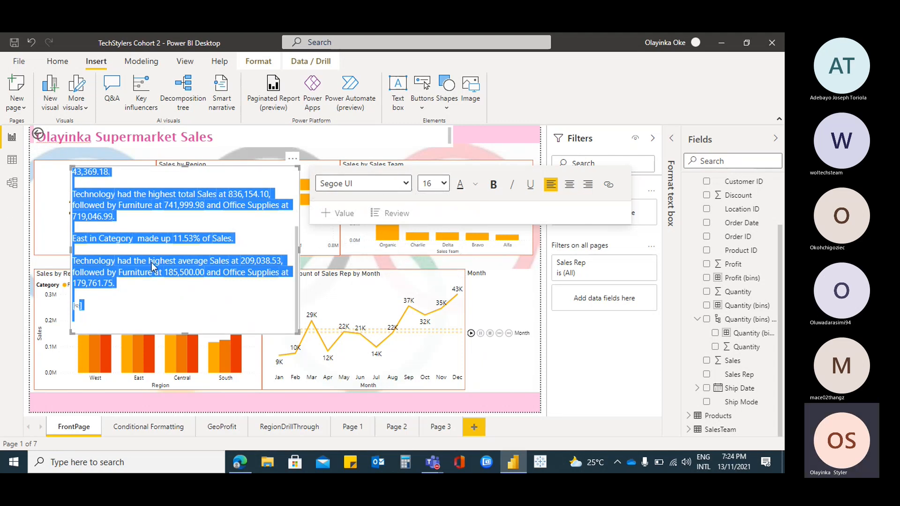
scroll(196, 258, up, 3)
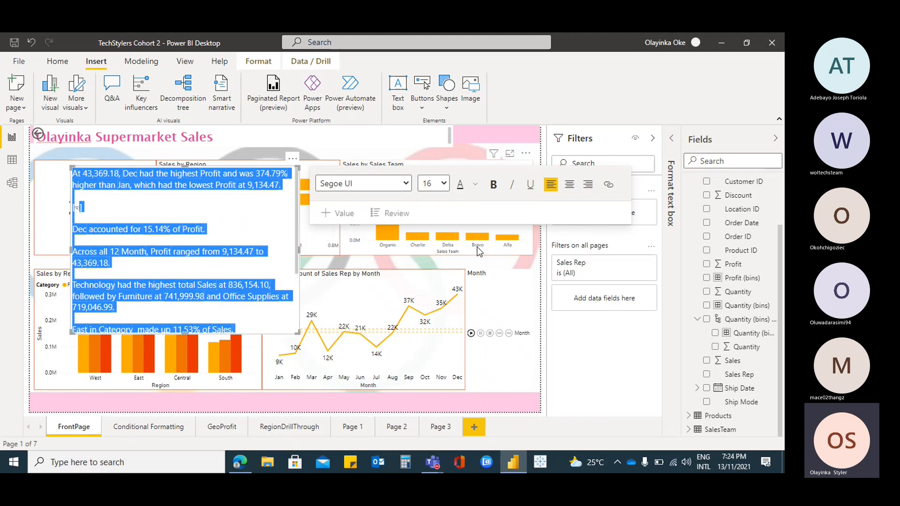
scroll(197, 216, down, 3)
scroll(196, 216, up, 3)
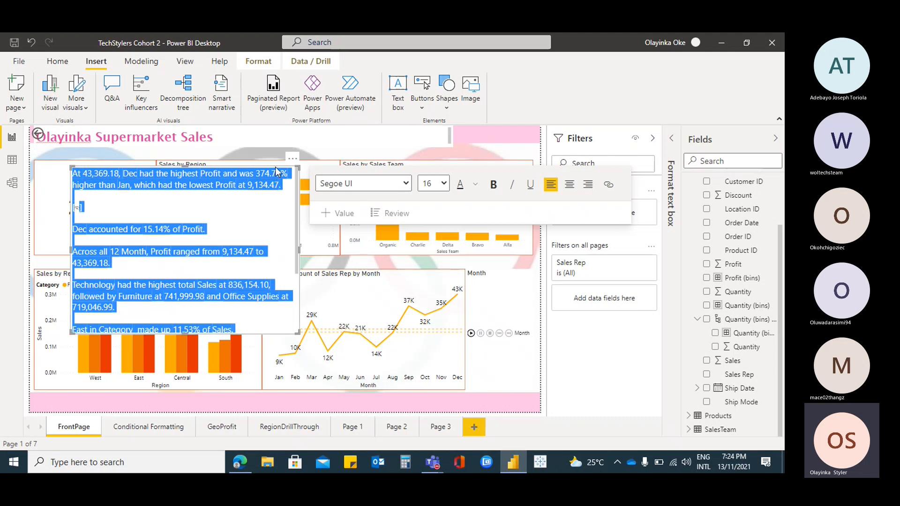
Examine the definitions behind the narrative's 374.79% and 43,369.18 values, closing each without saving
click(625, 180)
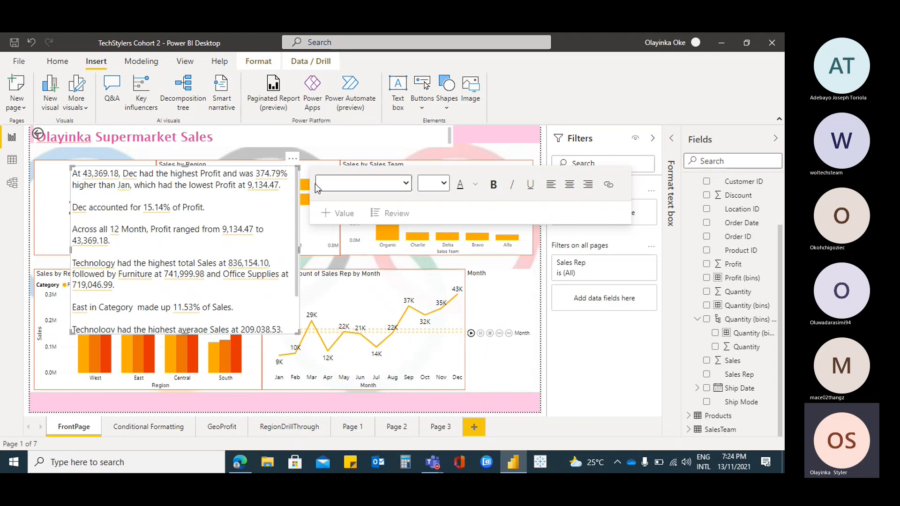
click(292, 158)
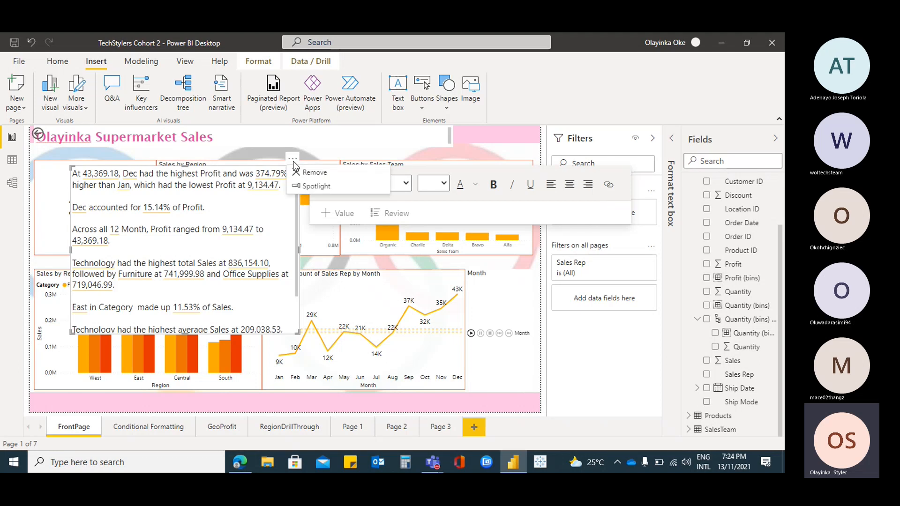
click(277, 171)
drag(270, 173, 282, 193)
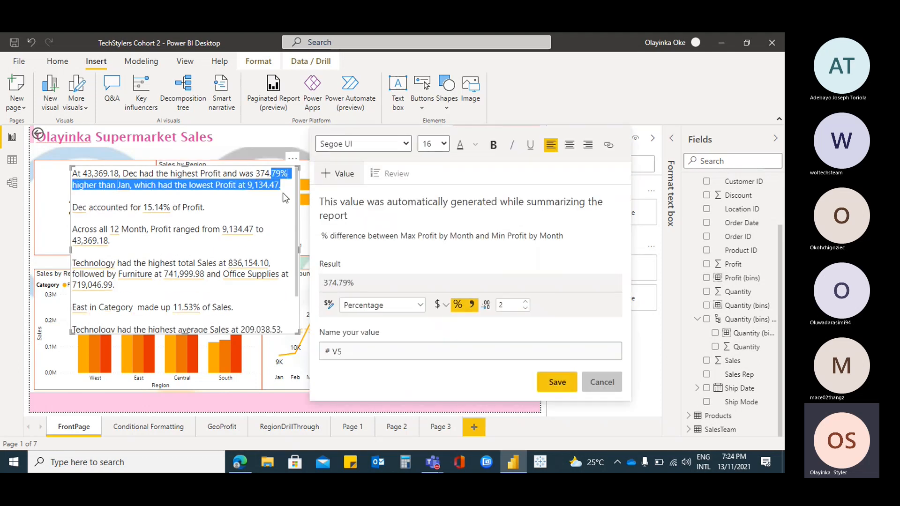
click(602, 382)
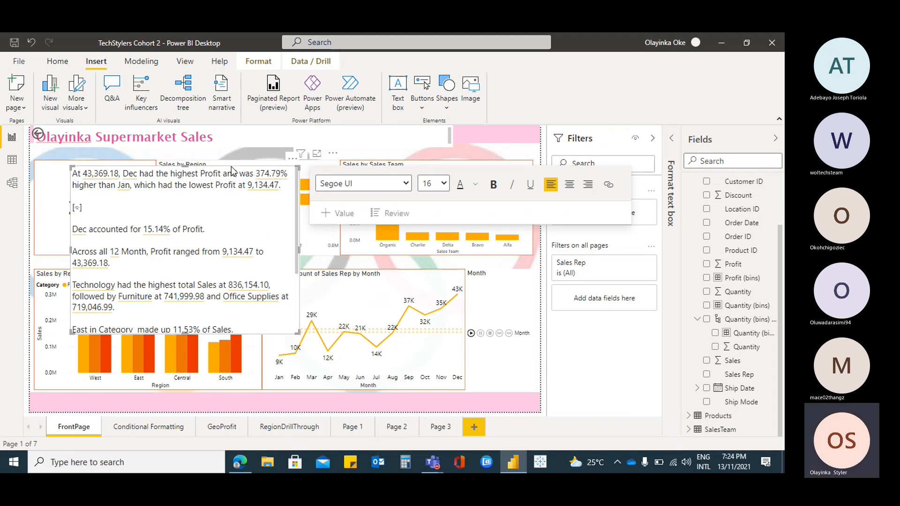
double_click(96, 176)
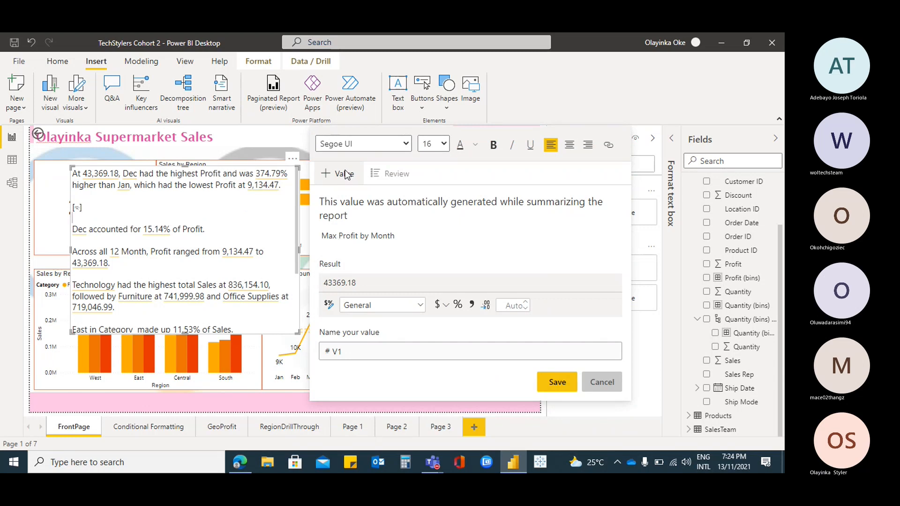
click(599, 384)
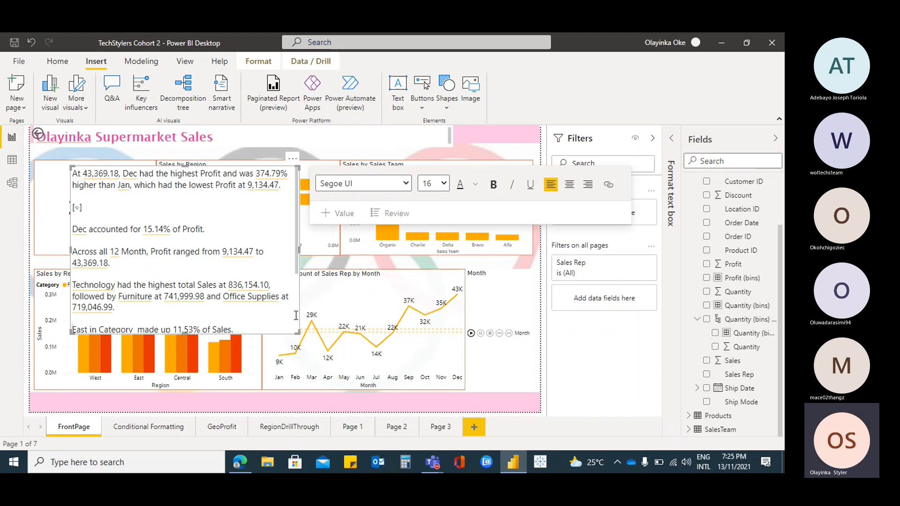
scroll(296, 315, down, 3)
scroll(280, 281, up, 3)
click(270, 174)
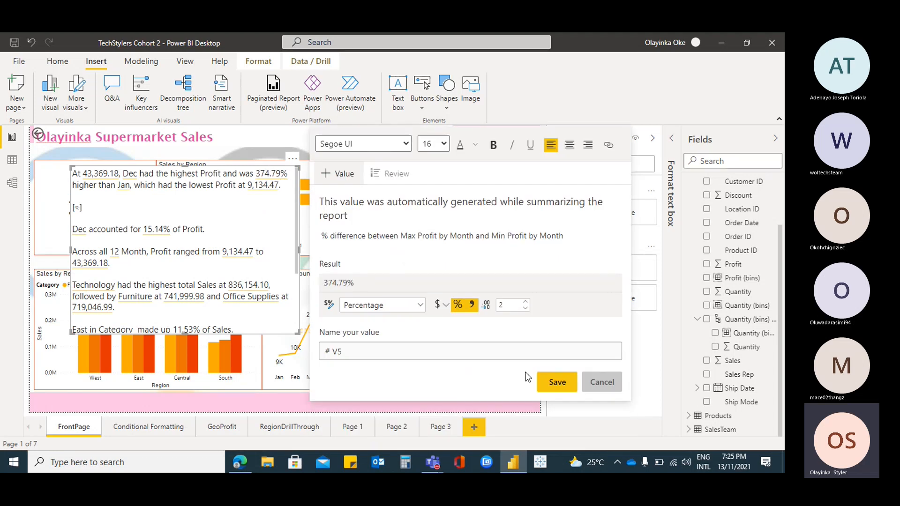
click(602, 381)
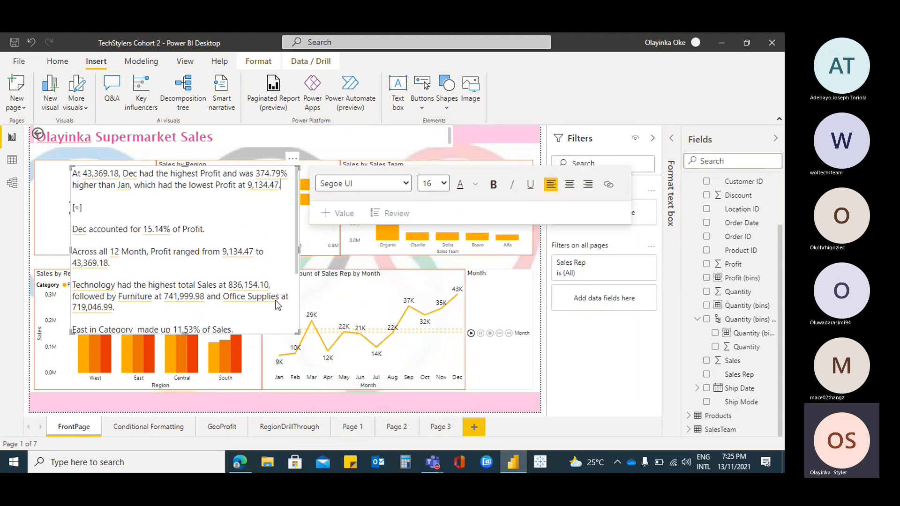
Show the auto-generated values in the narrative's review list and look through them
click(383, 215)
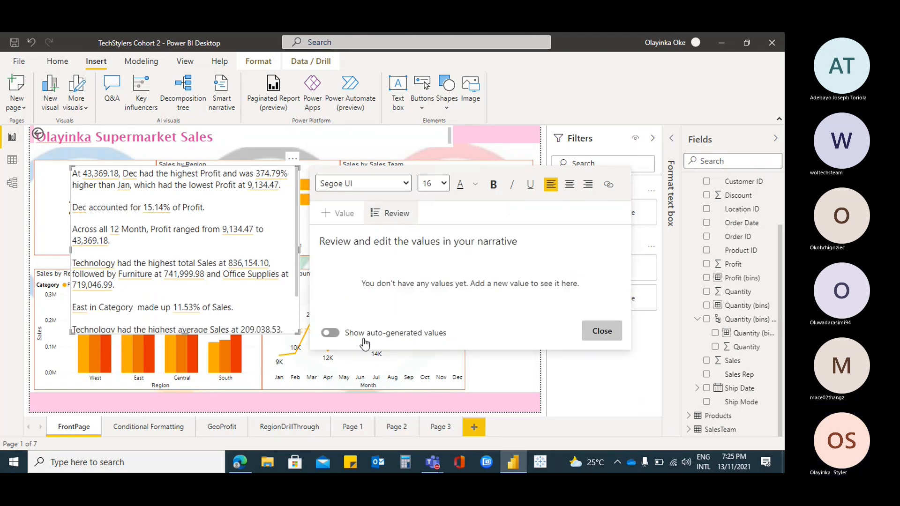
click(331, 334)
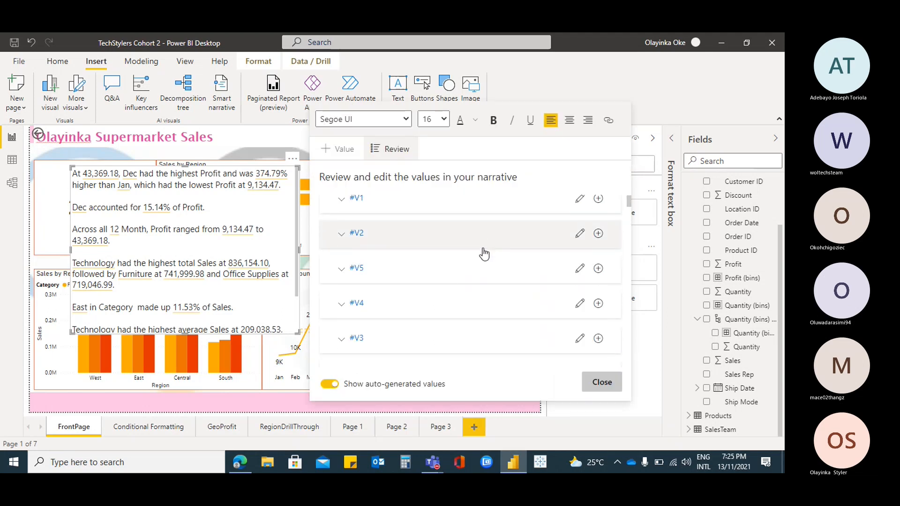
scroll(484, 253, down, 5)
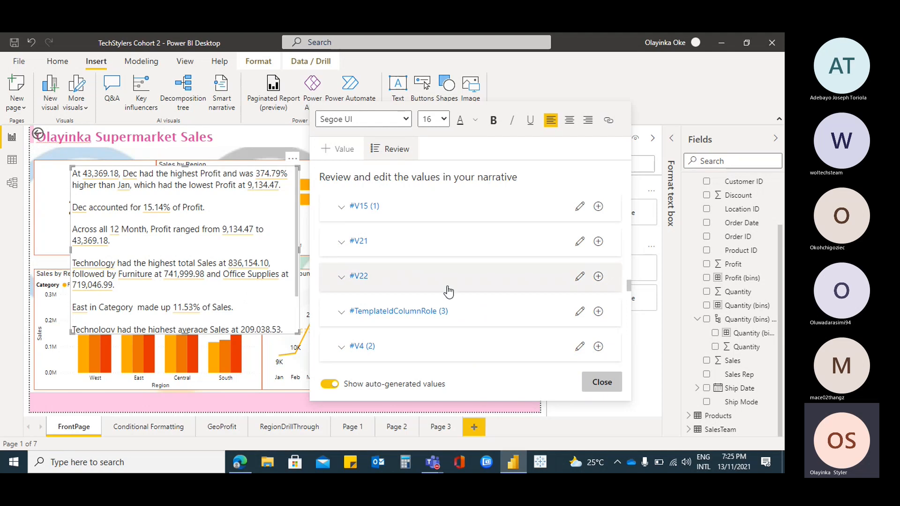
scroll(449, 291, down, 3)
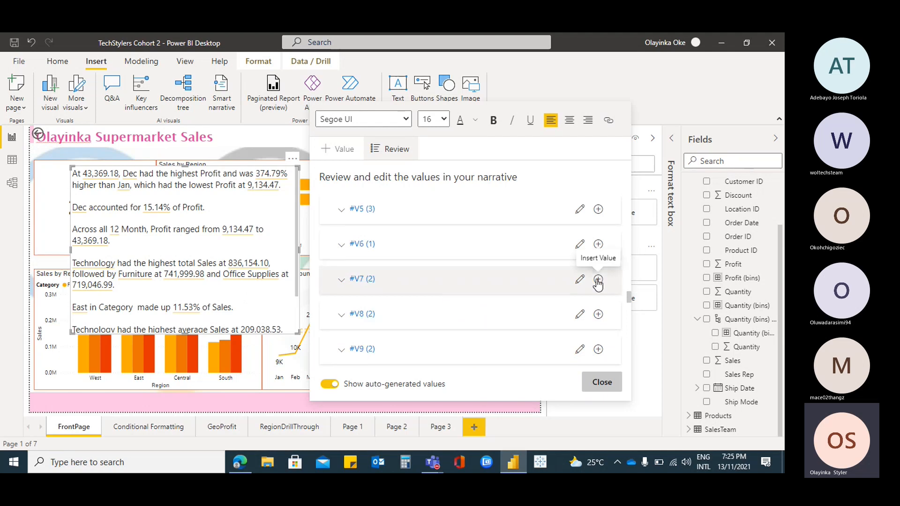
Format the narrative value V7 (2), sales for the category with second highest sales, with a thousands separator and save it
click(580, 280)
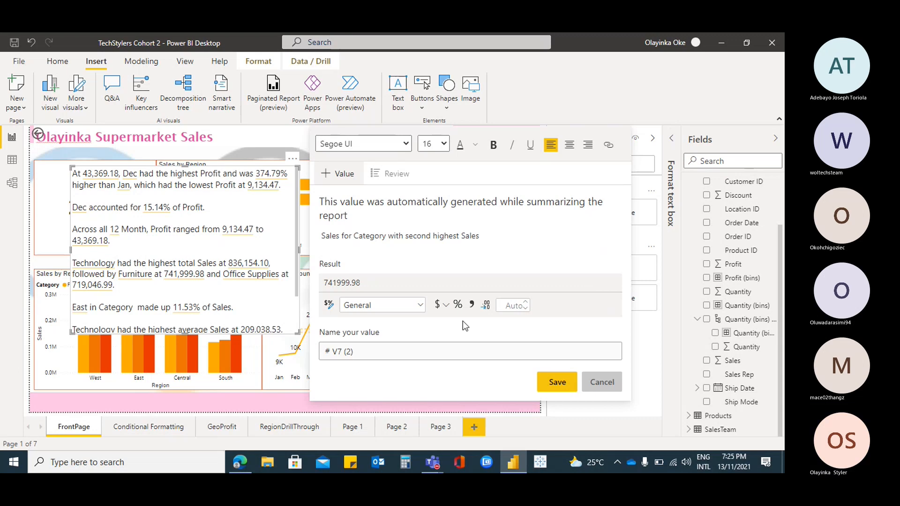
click(369, 281)
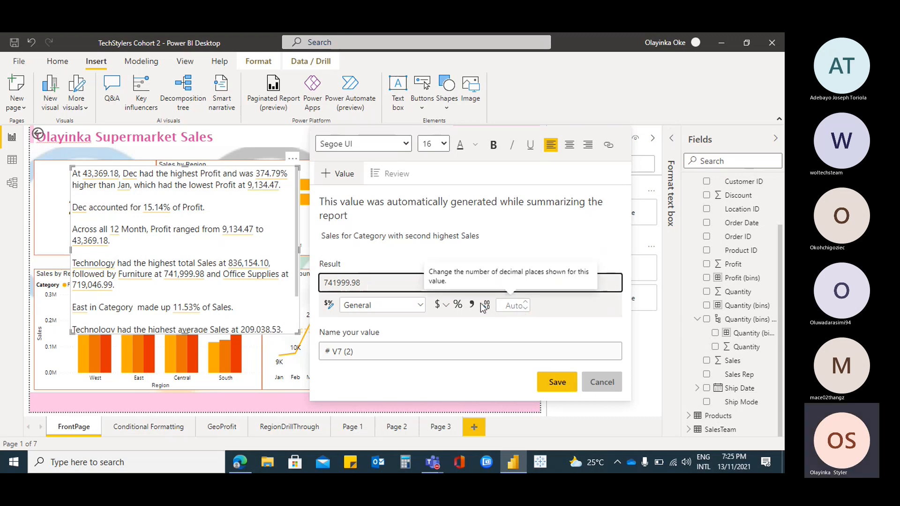
click(488, 306)
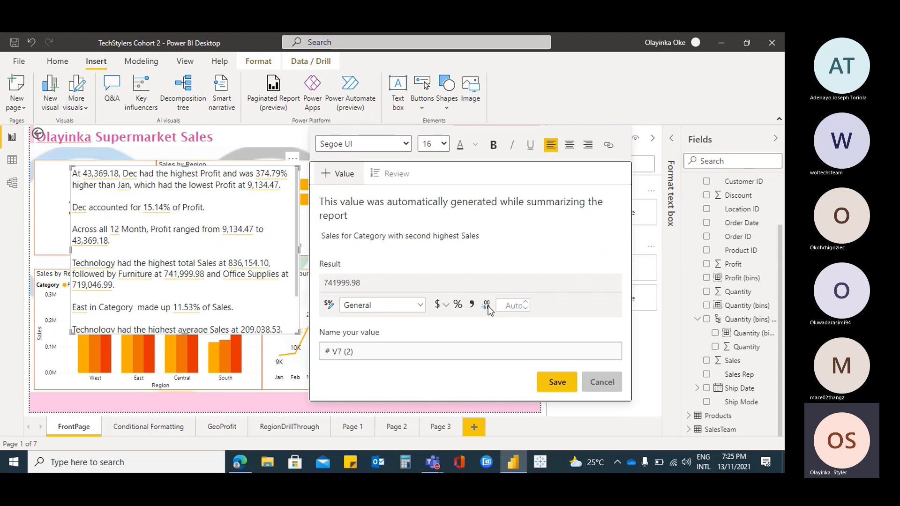
click(472, 306)
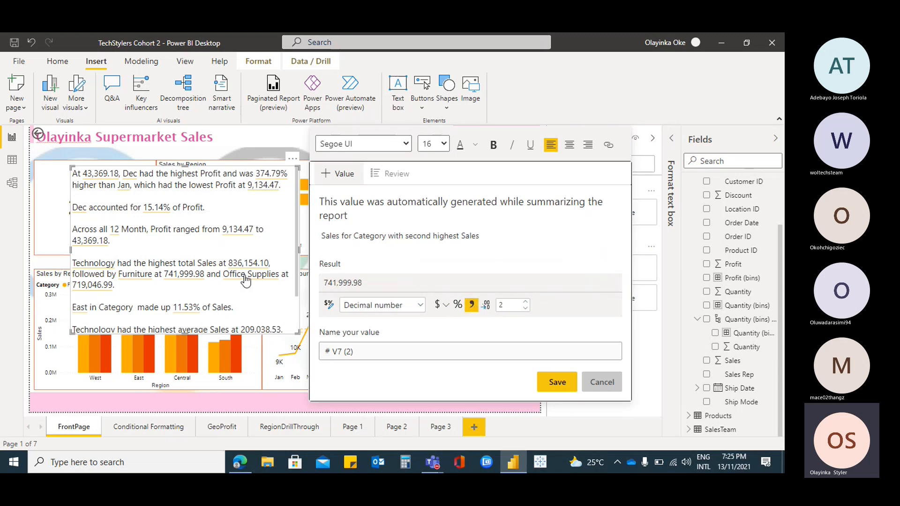
click(558, 375)
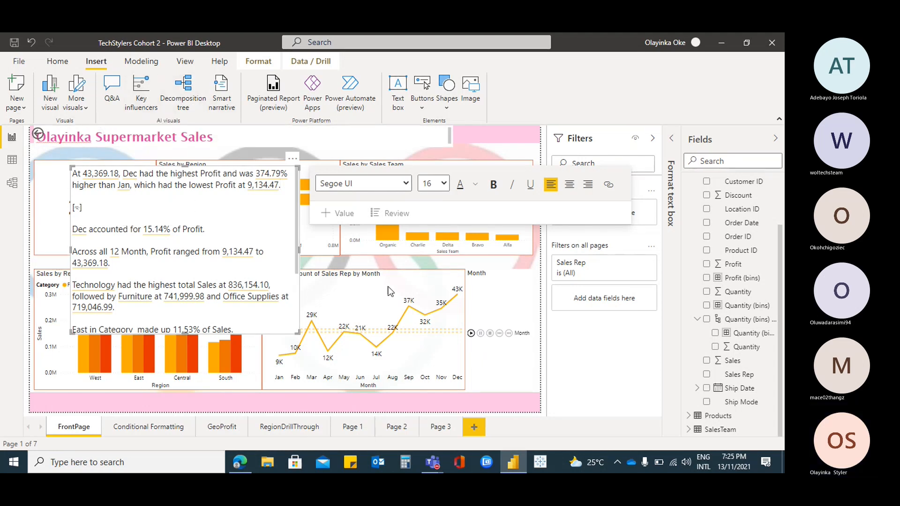
Add a new report page after Page 3 and insert a decomposition tree enlarged to about half the page's width
click(443, 430)
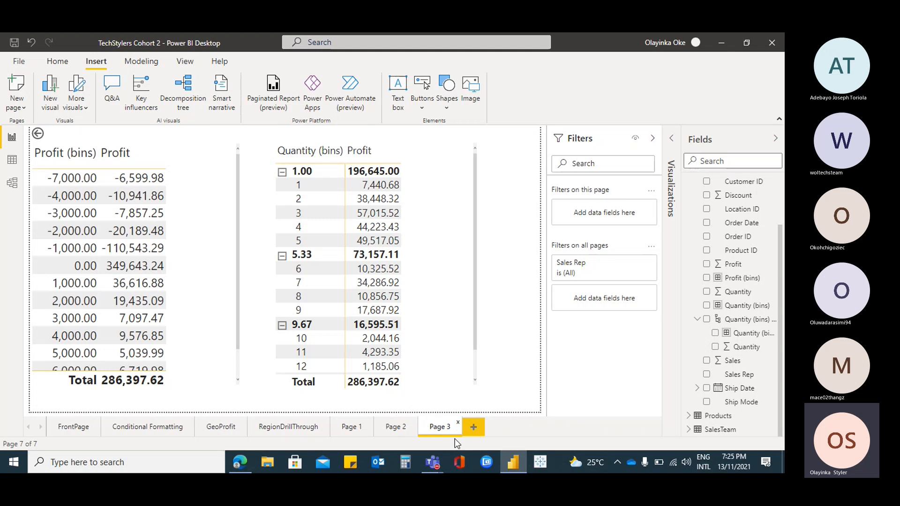
click(474, 429)
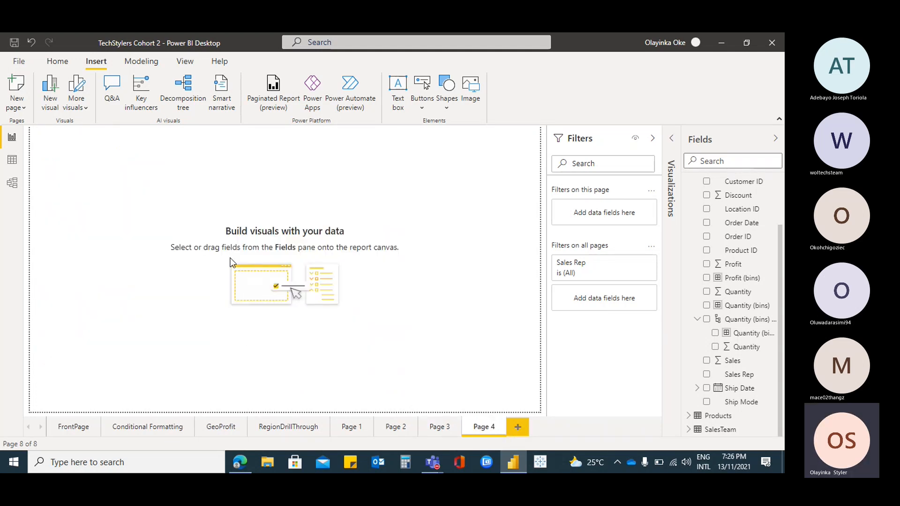
click(193, 98)
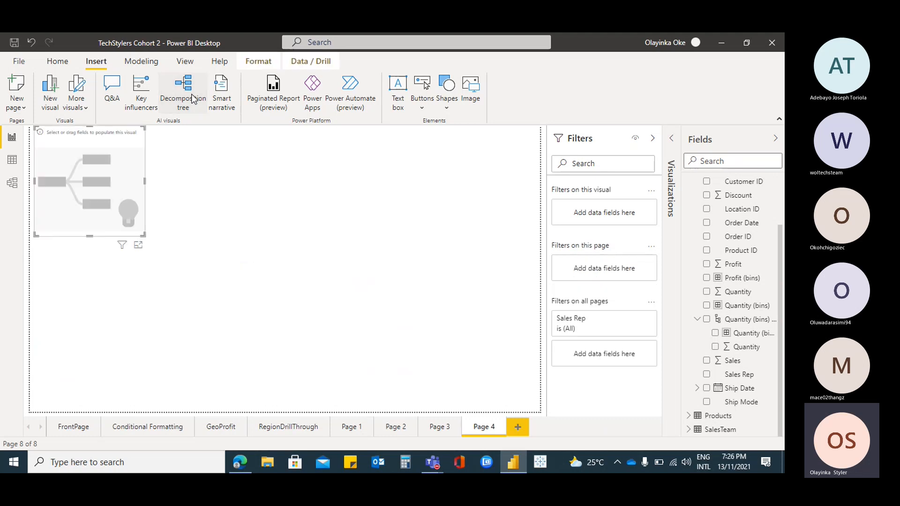
drag(144, 233, 283, 359)
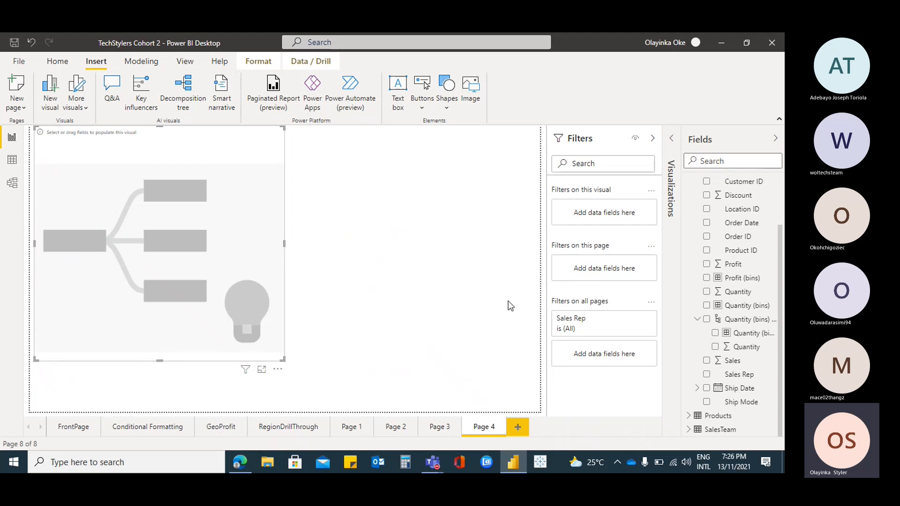
Add the Sales field from the Orders table as the measure the decomposition tree analyzes
drag(782, 305, 783, 233)
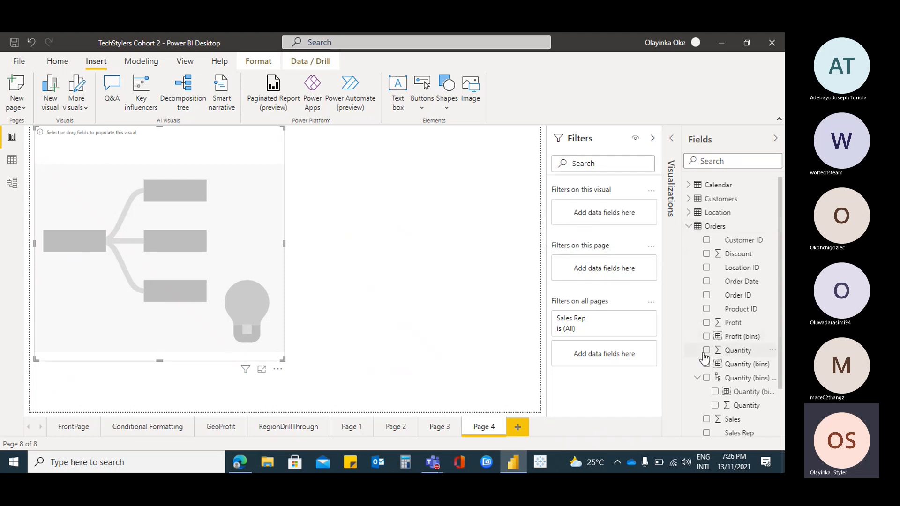
click(706, 420)
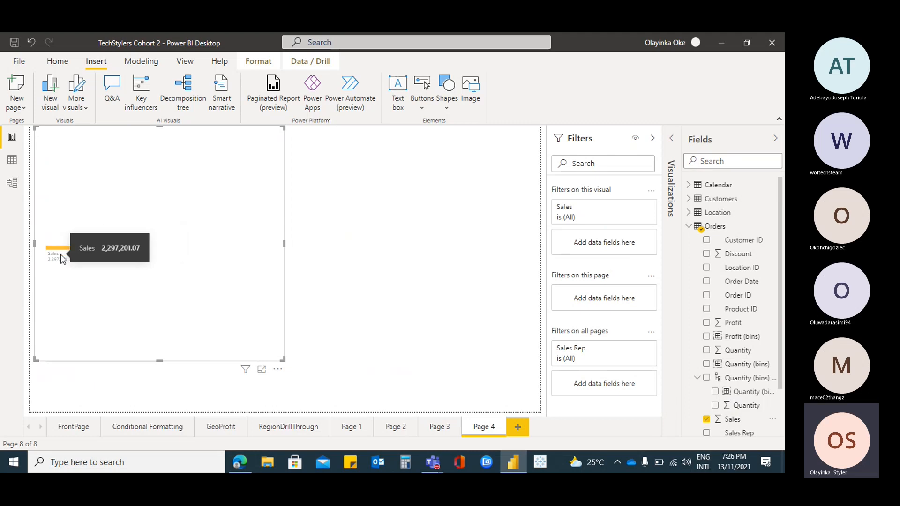
mouse_move(97, 248)
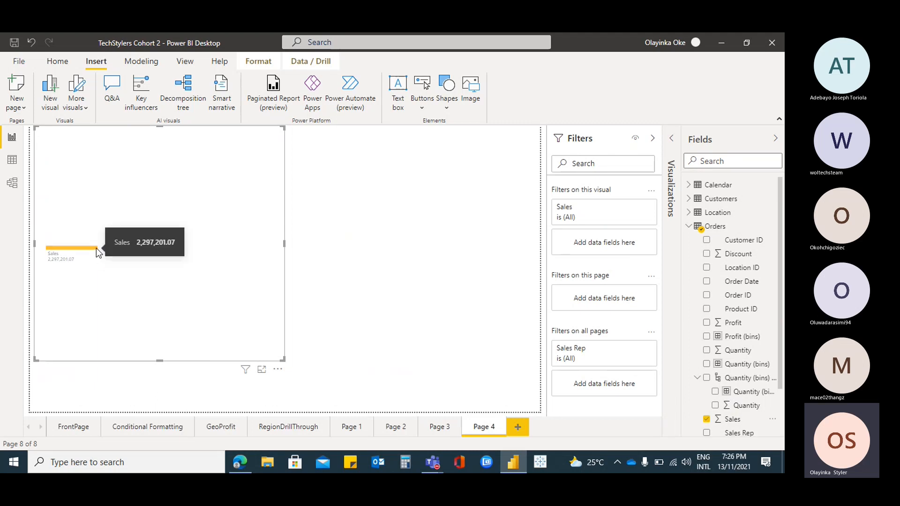
Explain the decomposition tree's Sales by Sub-Category from the Products table, removing and re-adding the field once
click(670, 139)
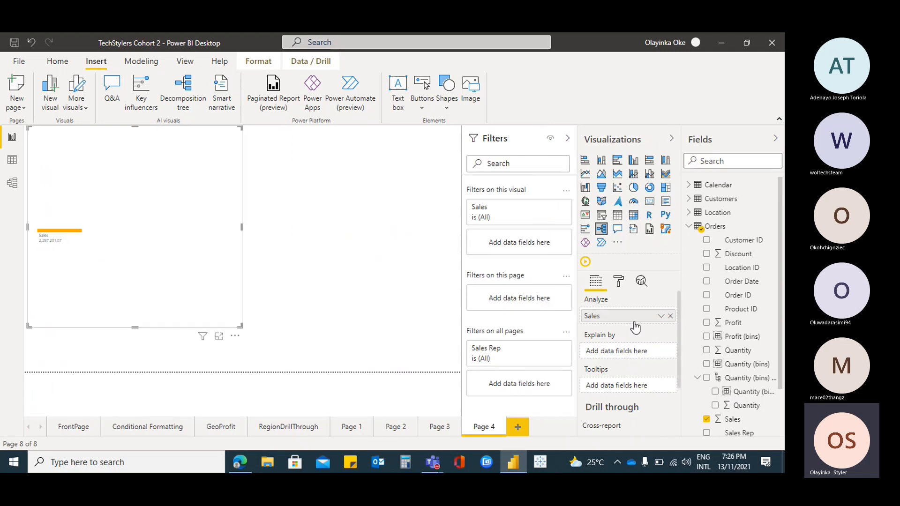
mouse_move(79, 237)
click(687, 228)
click(686, 230)
click(685, 230)
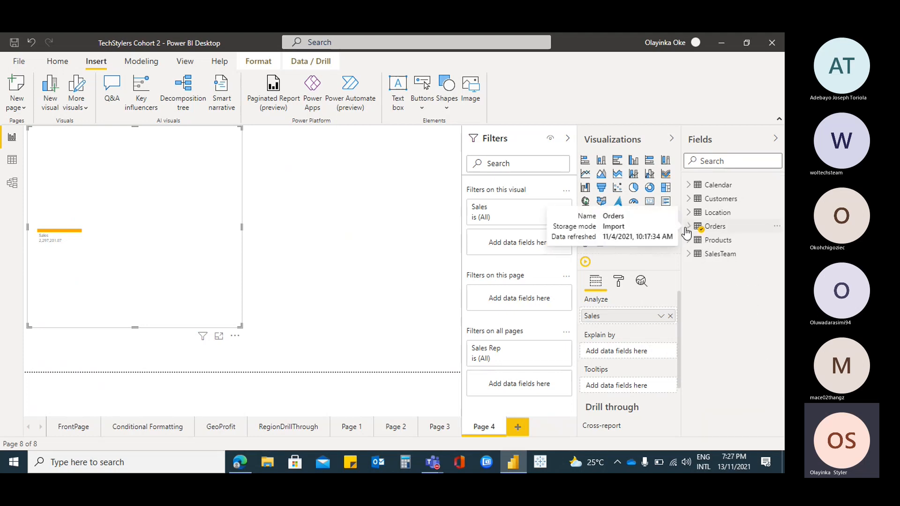
click(688, 241)
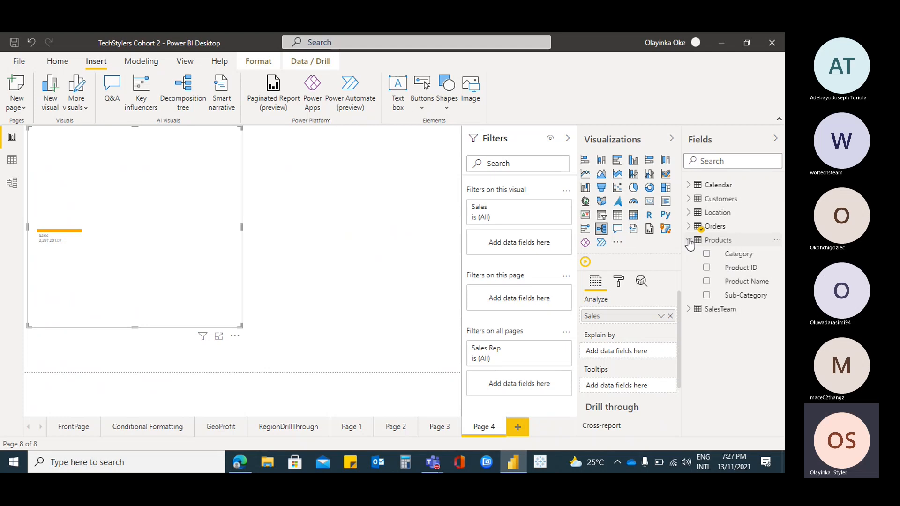
drag(754, 304, 639, 359)
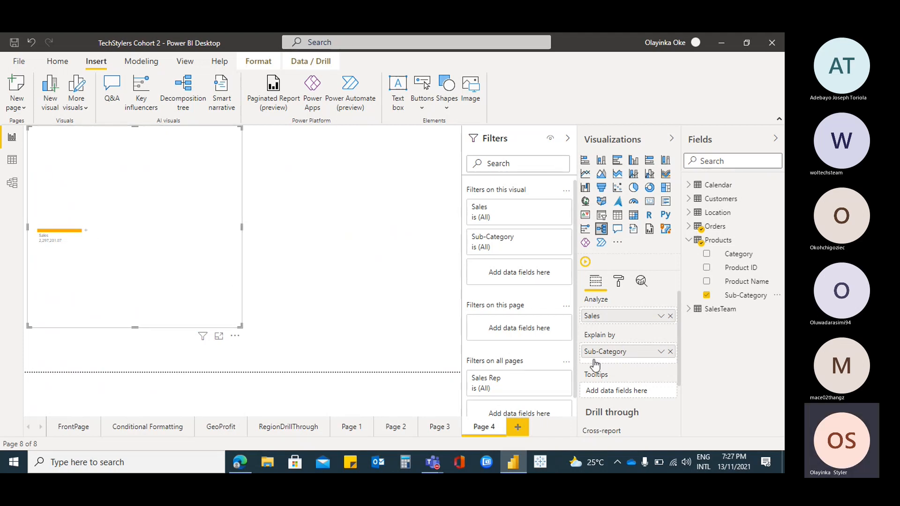
click(670, 352)
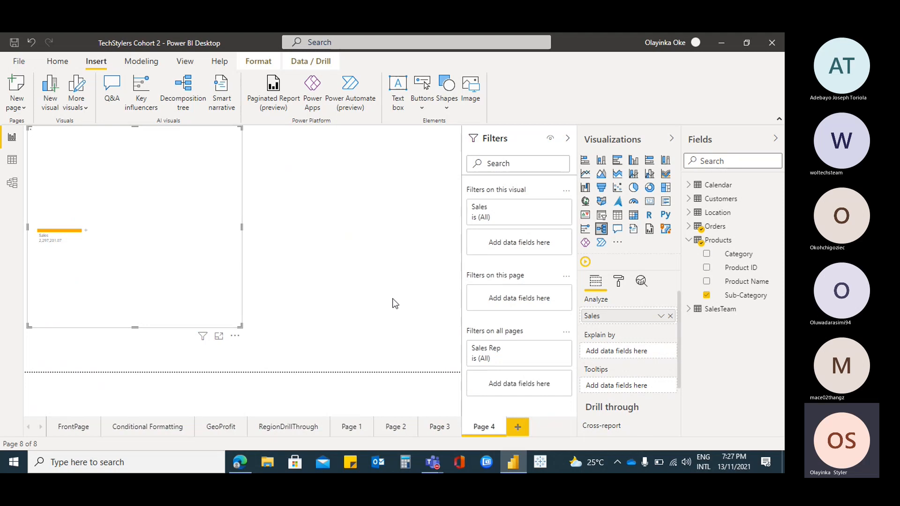
drag(750, 297, 646, 359)
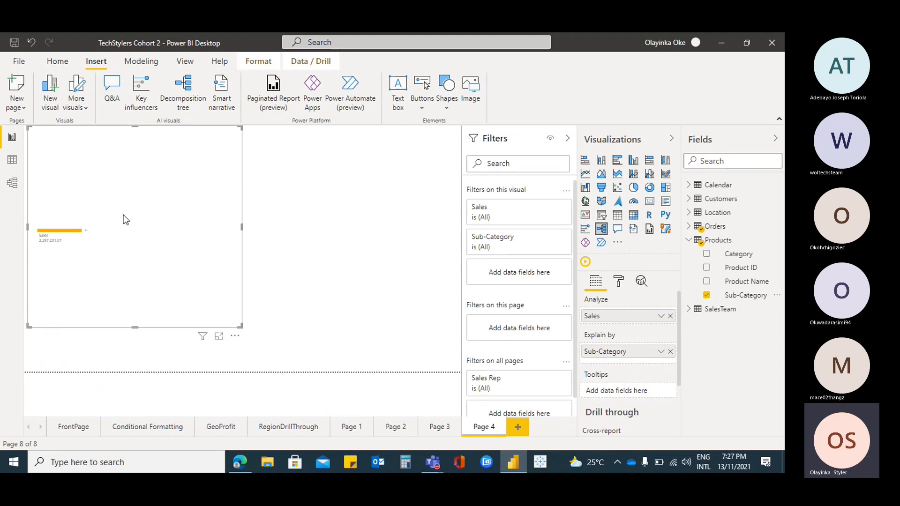
Open the split options for the decomposition tree's Sales node
right_click(88, 234)
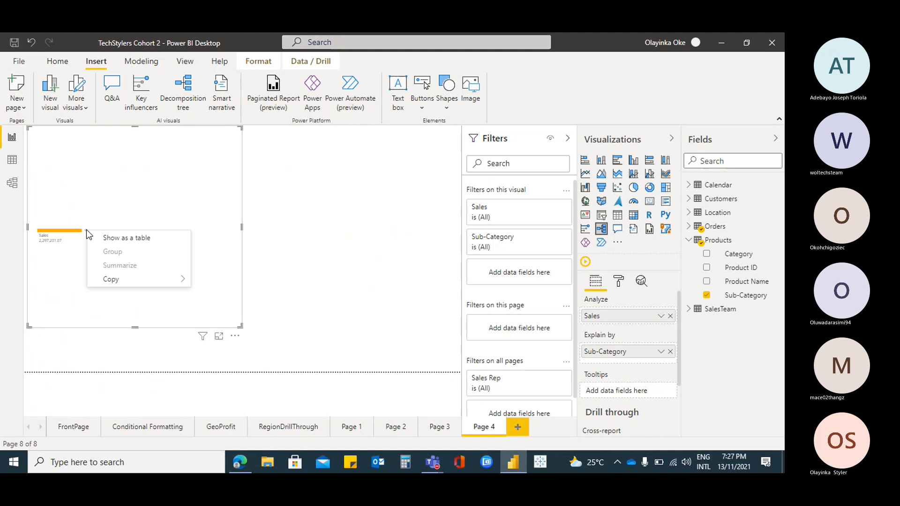
click(147, 217)
click(87, 231)
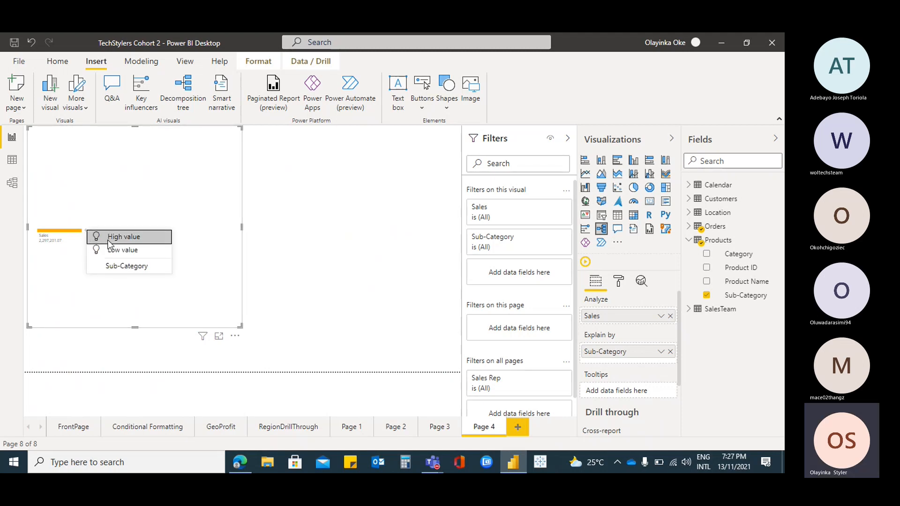
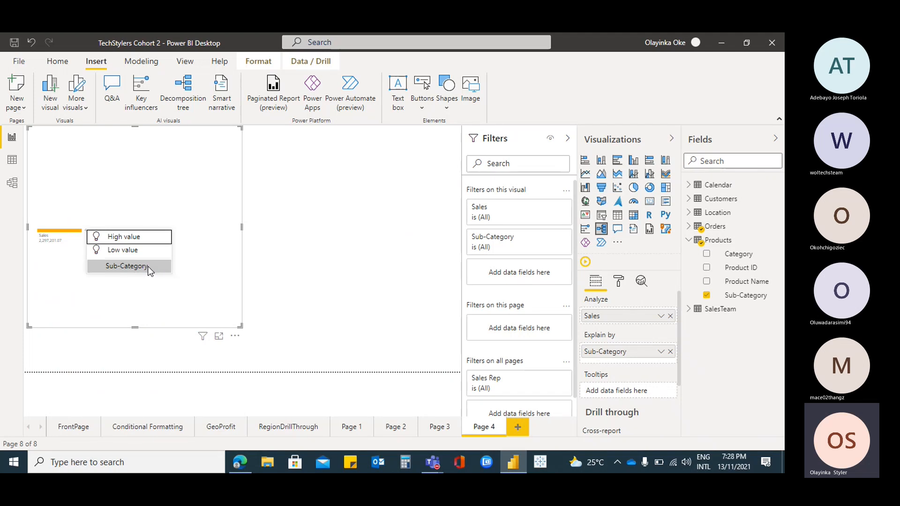
Split the Sales node by Sub-Category and page down through the remaining sub-category bars
click(147, 267)
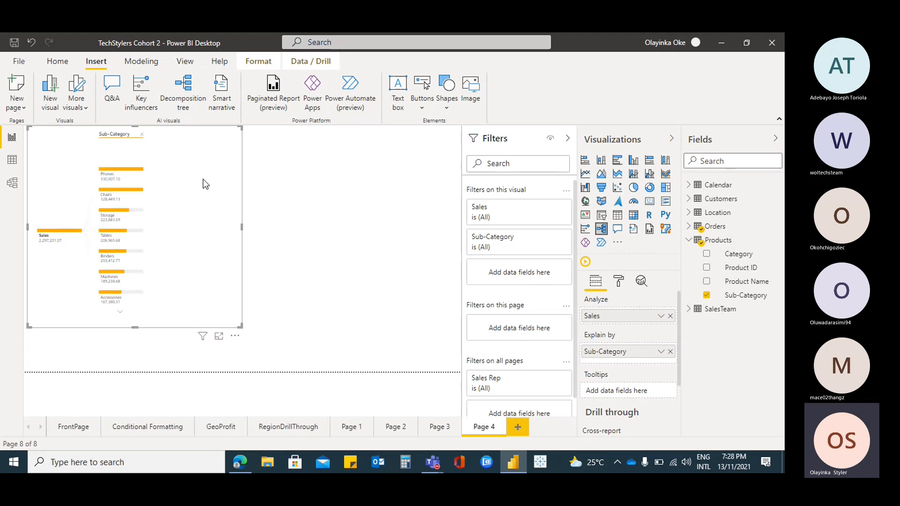
click(120, 312)
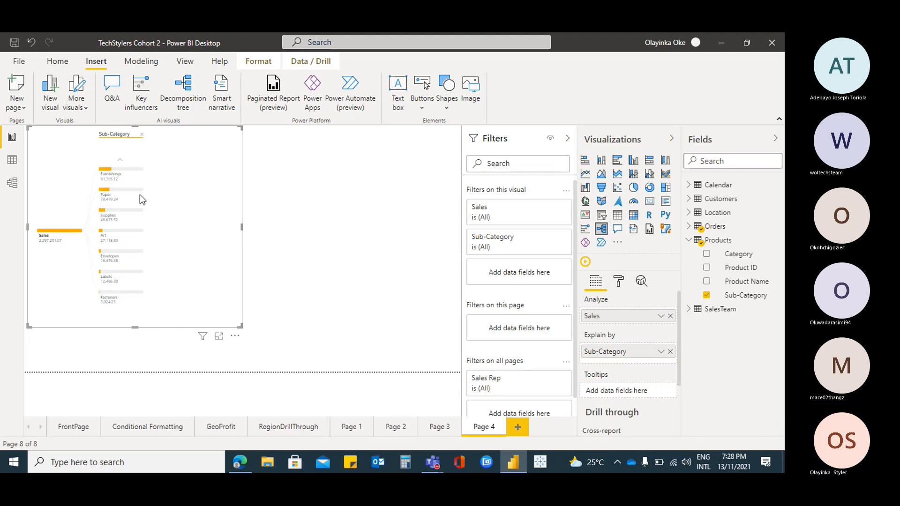
Replace Sub-Category with the Products table's Category as the explaining field and split the Sales node by Category
click(670, 351)
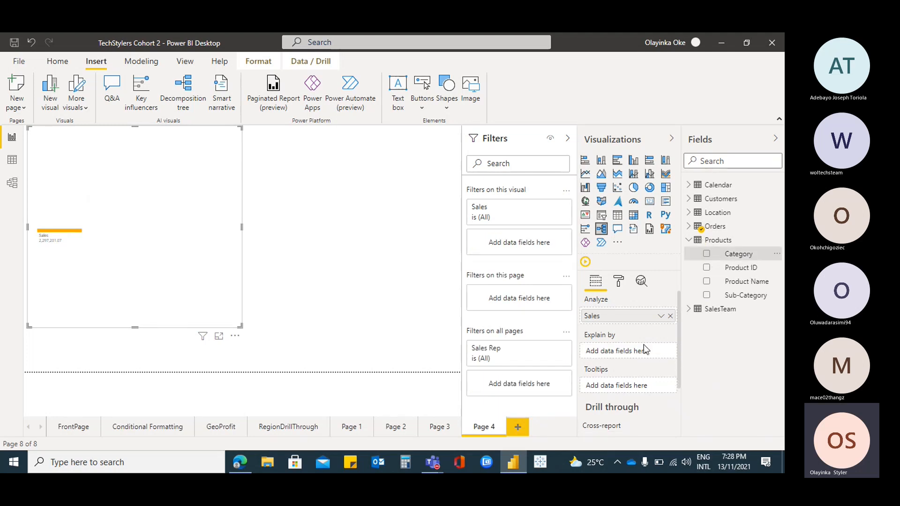
click(707, 254)
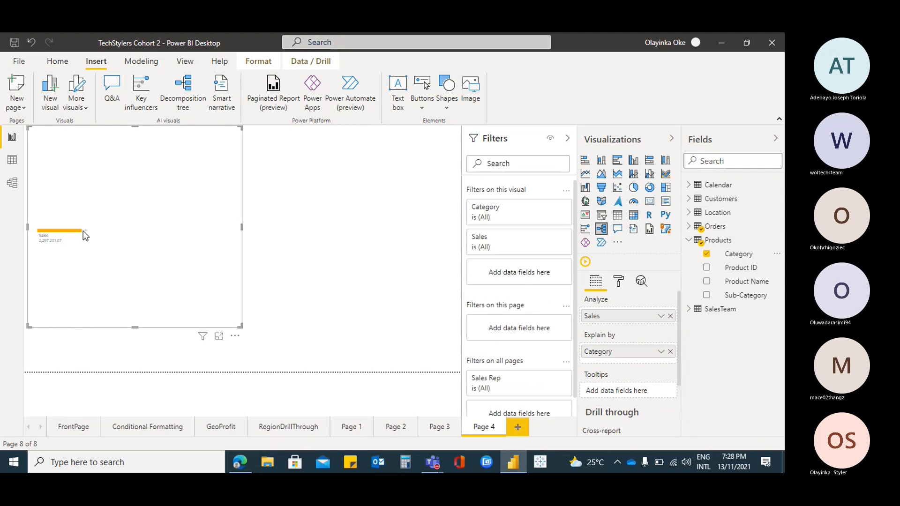
click(84, 231)
click(137, 271)
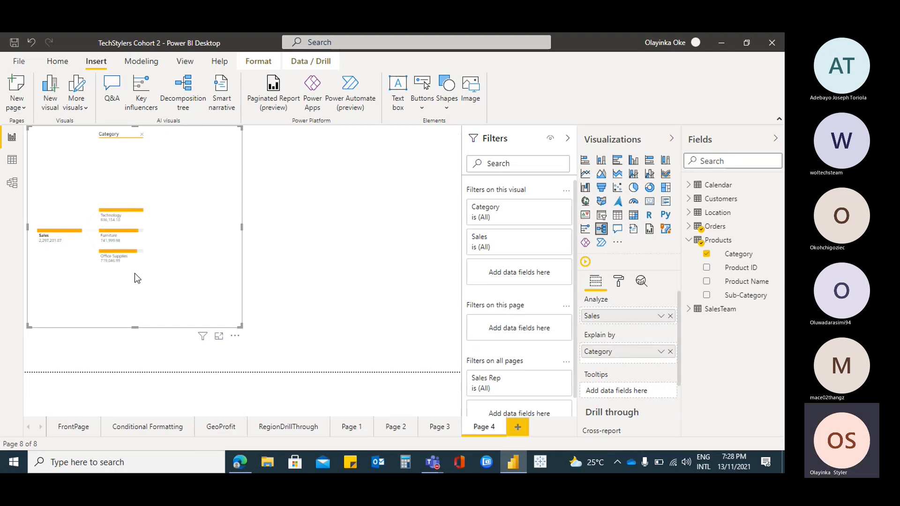
Remove the Category level from the tree and split the Sales node by High value
click(142, 138)
click(87, 236)
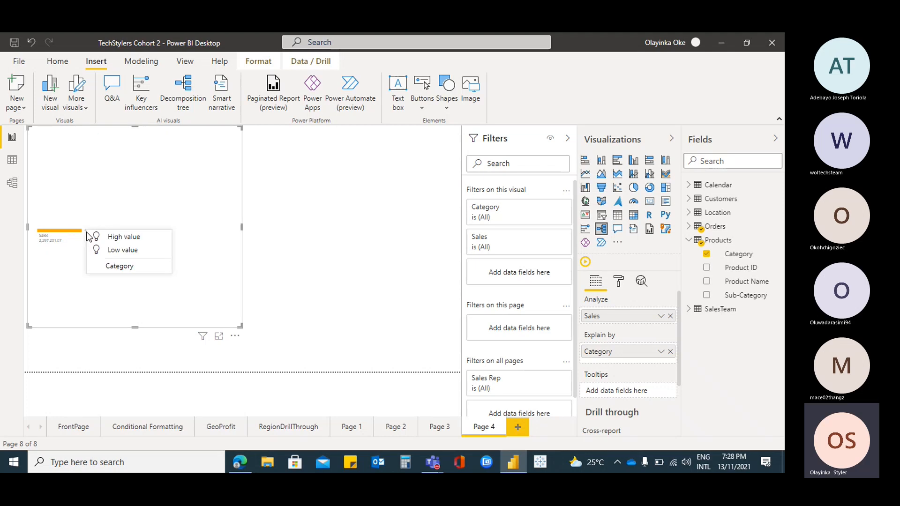
click(124, 238)
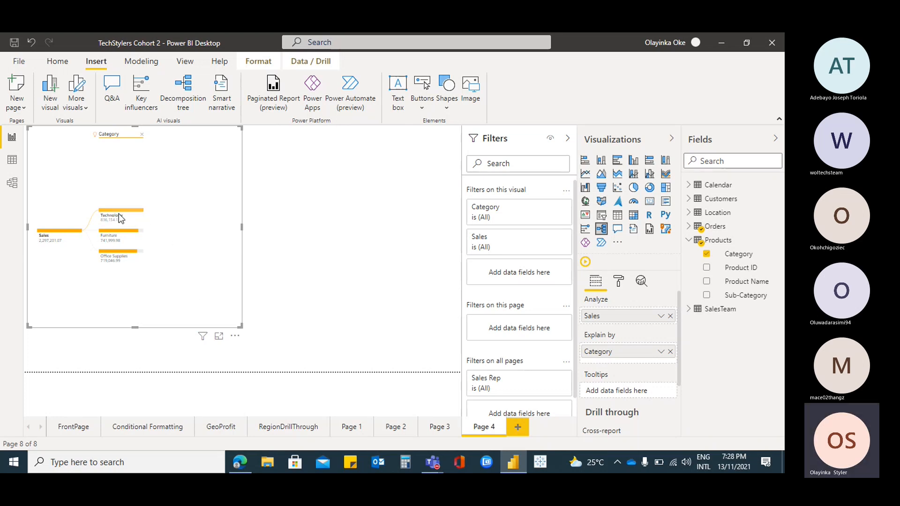
Clear the High value split and split the Sales node by Low value instead
click(143, 135)
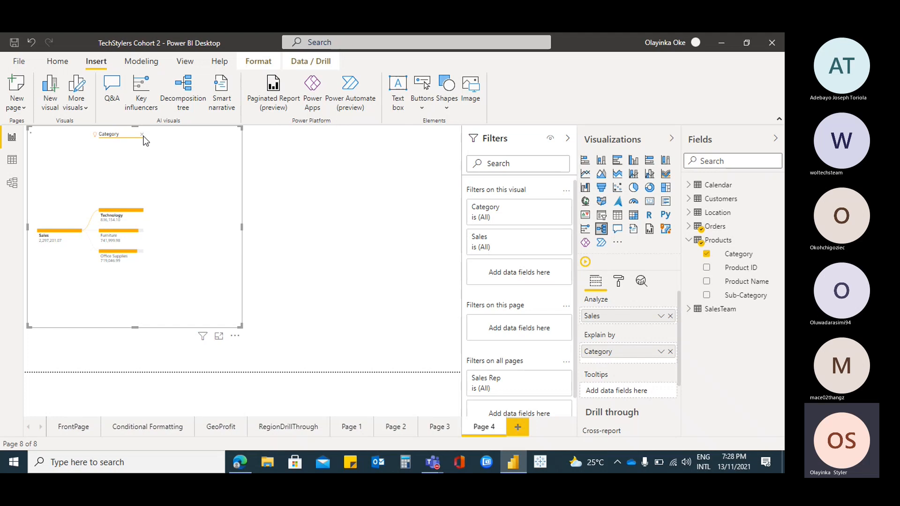
click(87, 233)
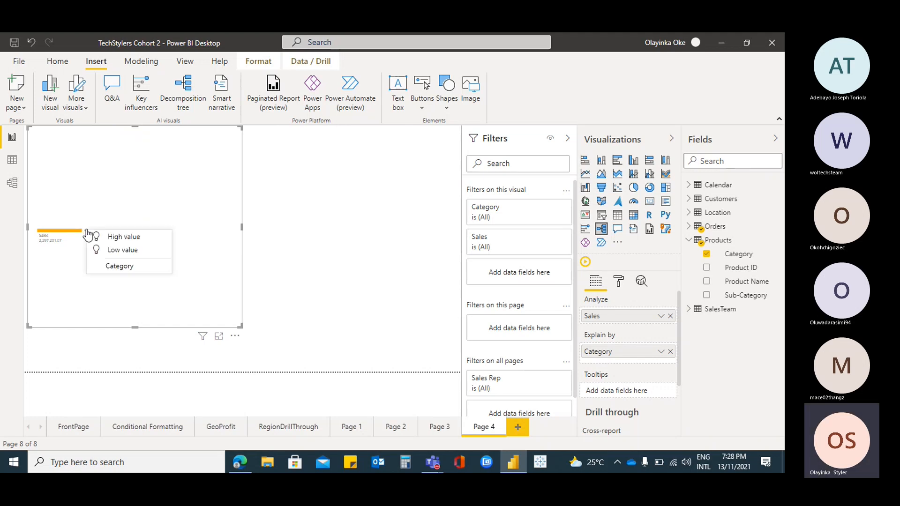
click(122, 251)
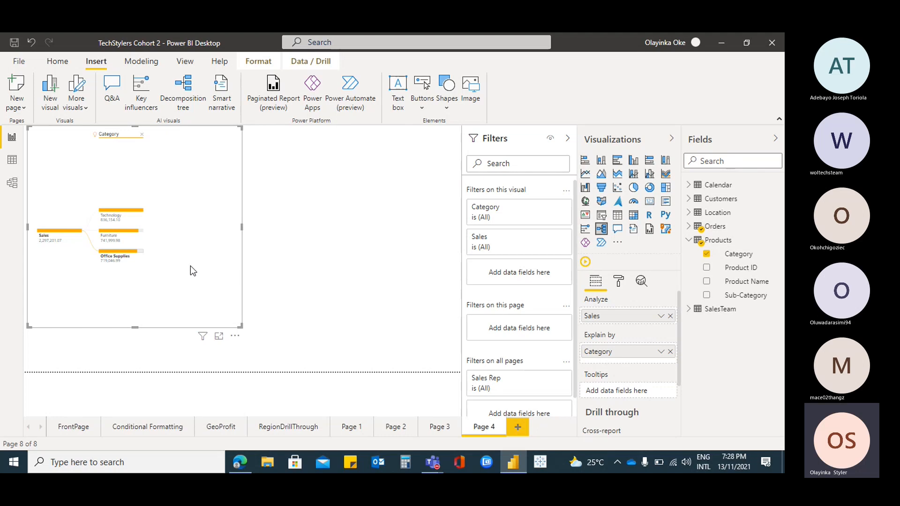
Examine the decomposition tree's formatting options, including its General settings, and return to its field settings
click(619, 281)
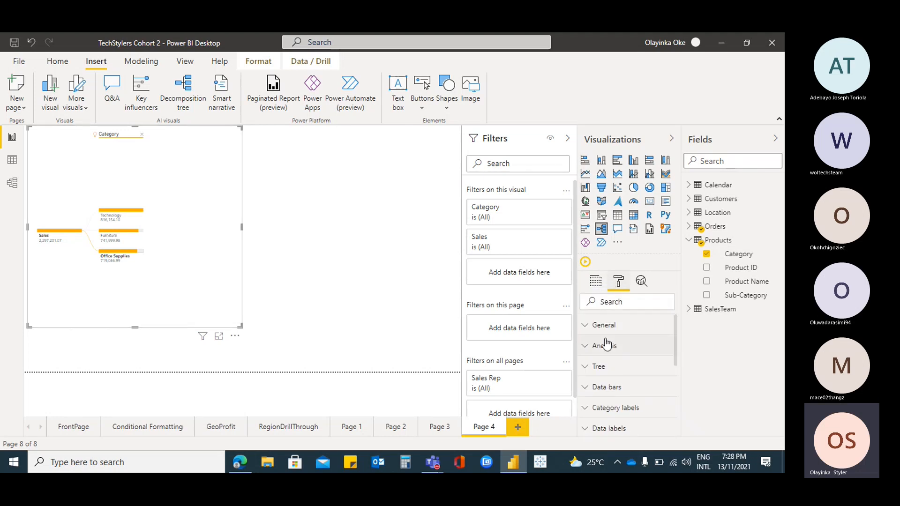
scroll(633, 342, down, 5)
scroll(636, 342, down, 2)
scroll(633, 340, up, 6)
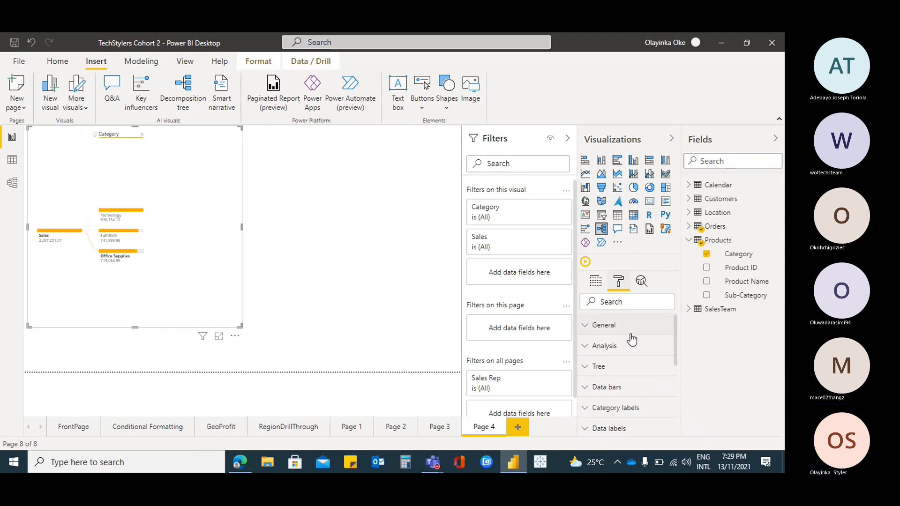
click(586, 328)
scroll(636, 345, down, 3)
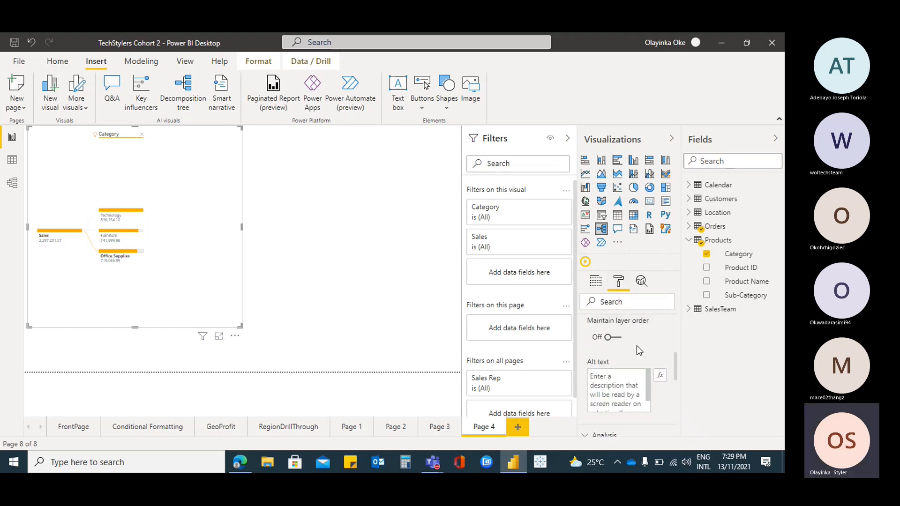
scroll(636, 345, up, 2)
scroll(637, 345, down, 3)
scroll(635, 342, down, 5)
scroll(636, 347, up, 8)
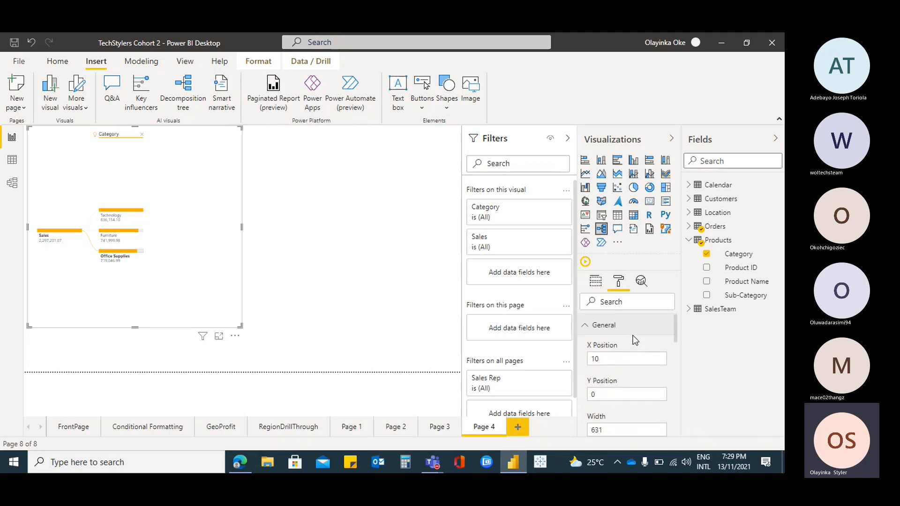
click(585, 325)
click(602, 284)
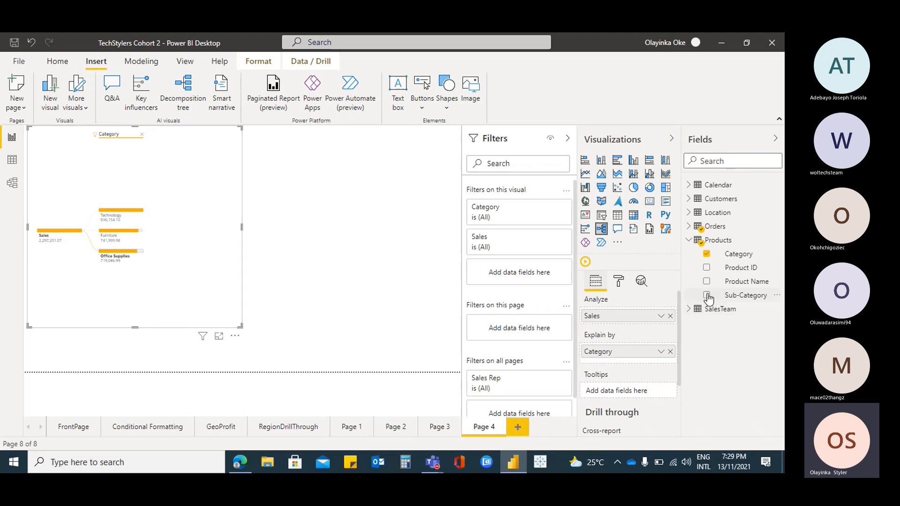
Add Sub-Category alongside Category as an explaining field and collapse the Sales node's existing split
drag(750, 296, 710, 299)
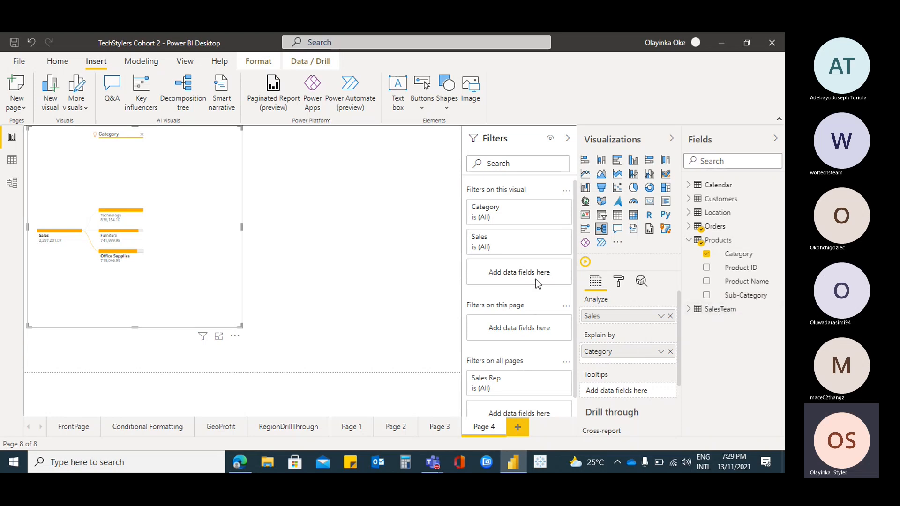
click(707, 295)
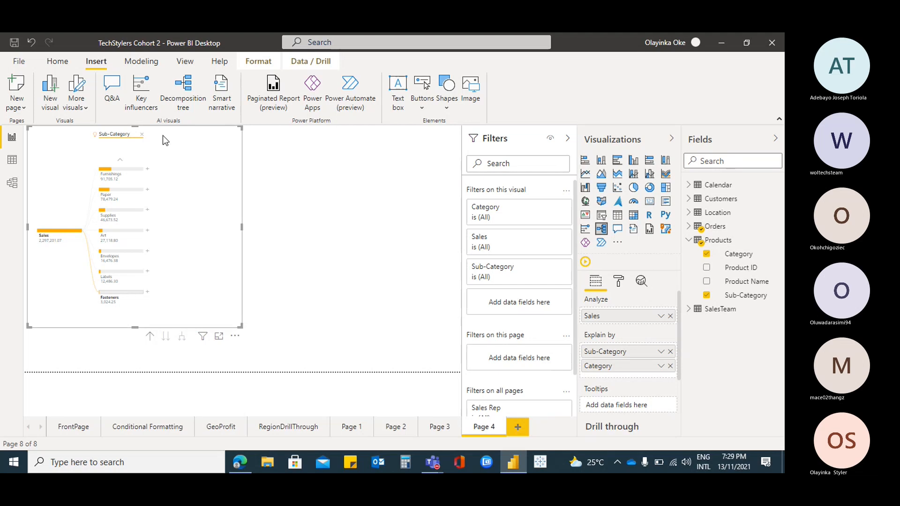
click(143, 136)
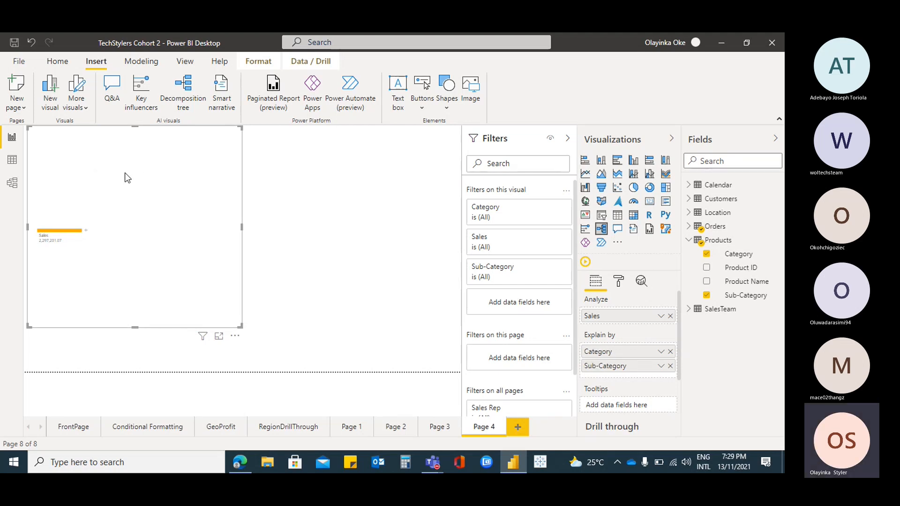
Split the Sales node by Sub-Category
right_click(86, 231)
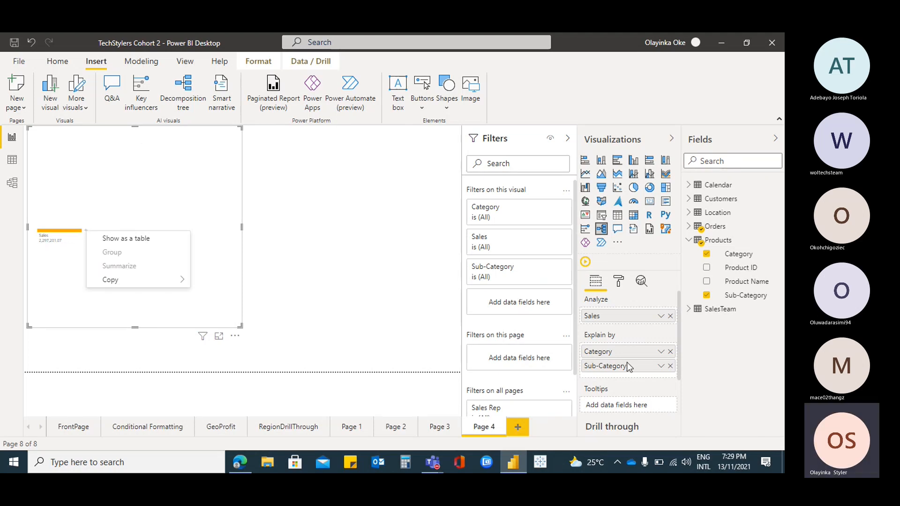
click(178, 190)
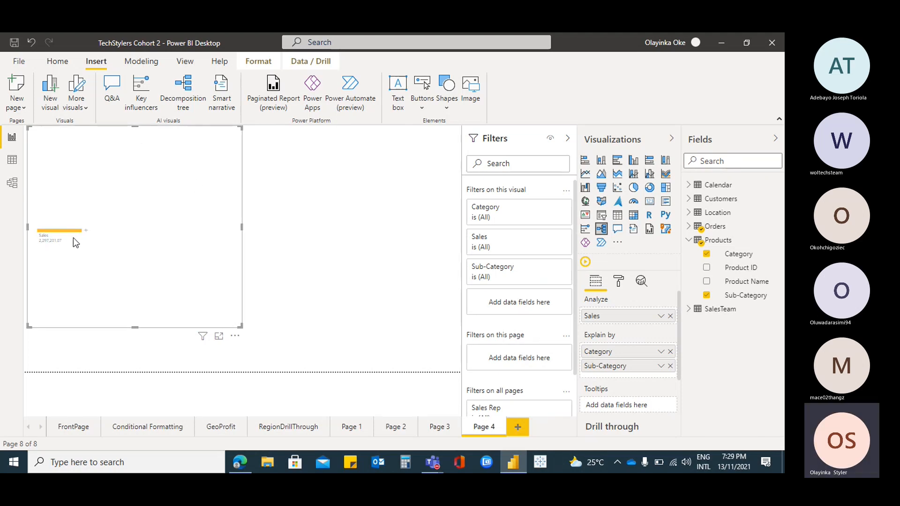
click(84, 231)
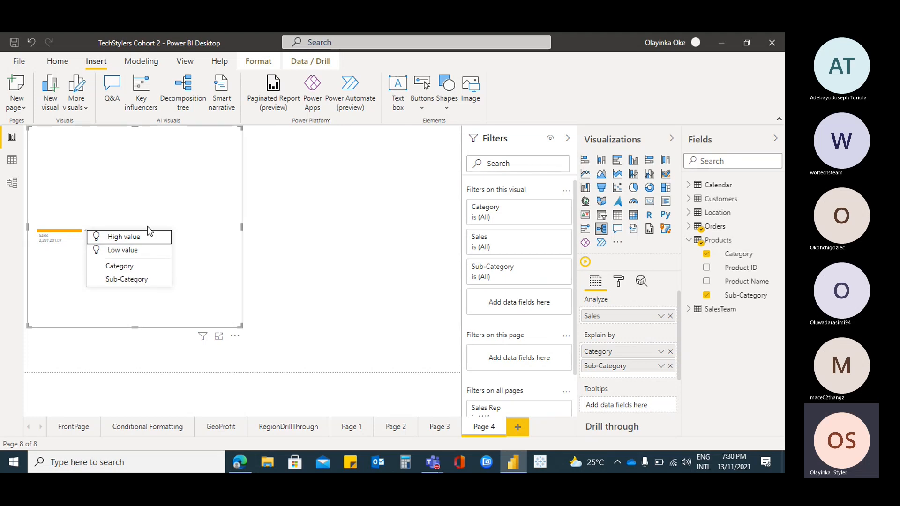
click(138, 284)
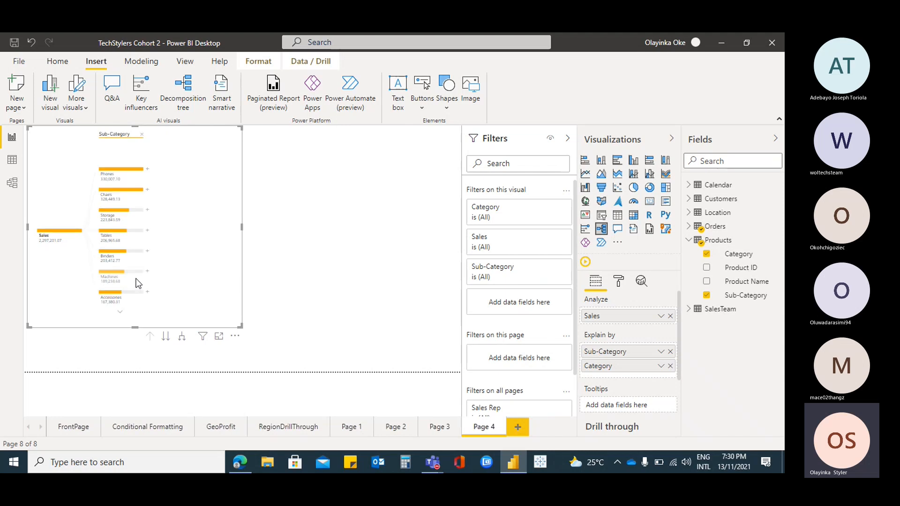
Remove the Sub-Category level and split the Sales node by Category
click(141, 135)
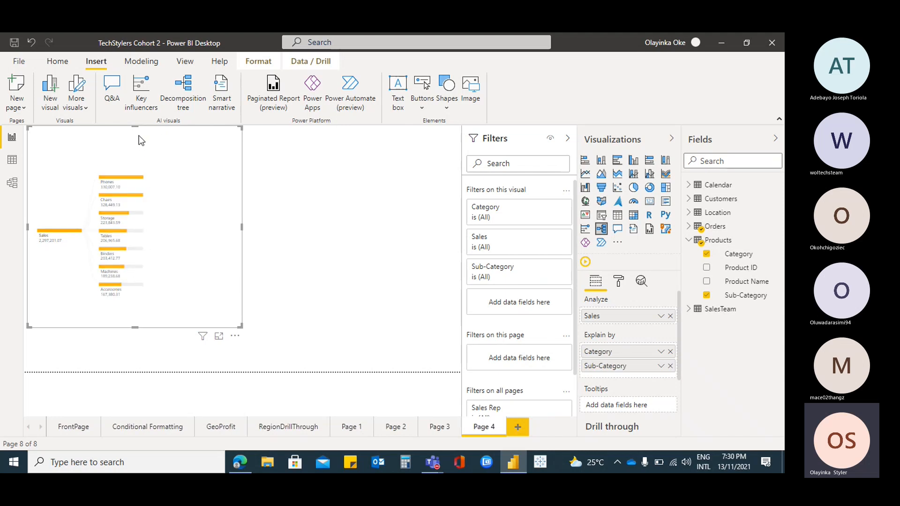
click(84, 230)
click(142, 266)
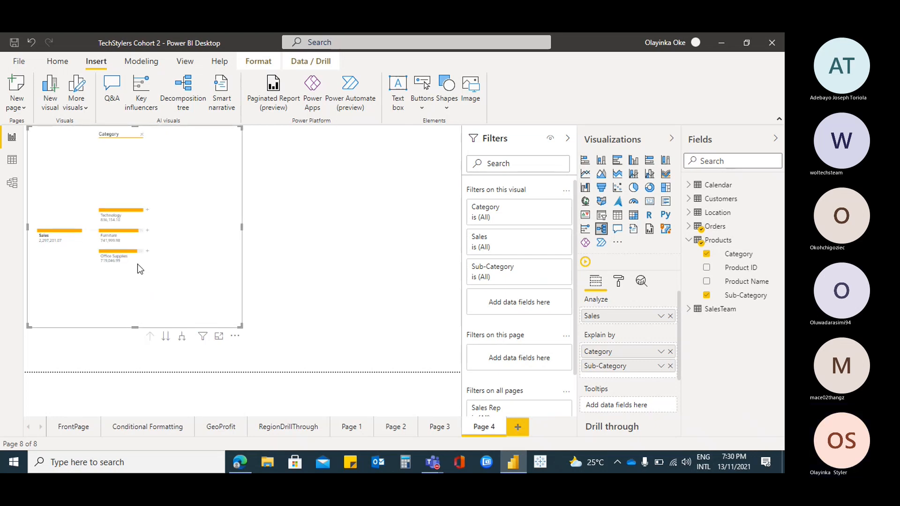
Split the Technology node by Sub-Category, examine its breakdown, and remove that level
click(147, 211)
click(190, 244)
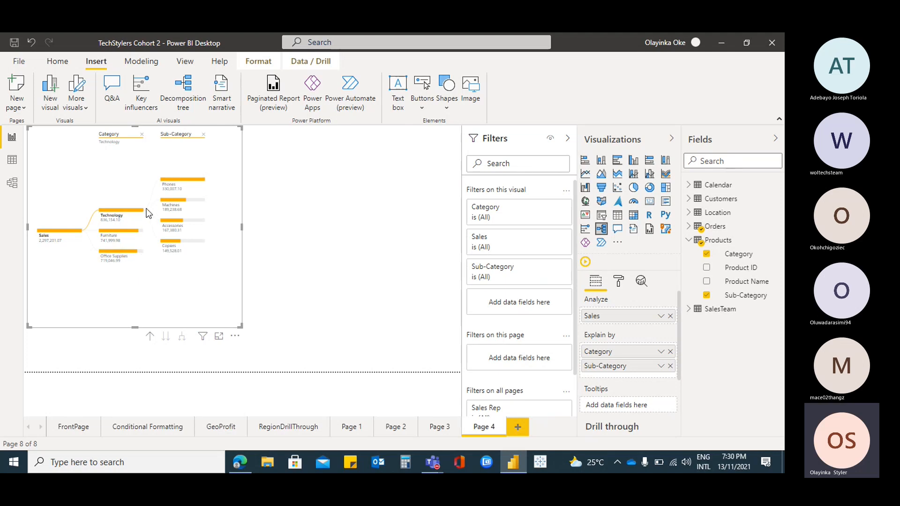
click(203, 135)
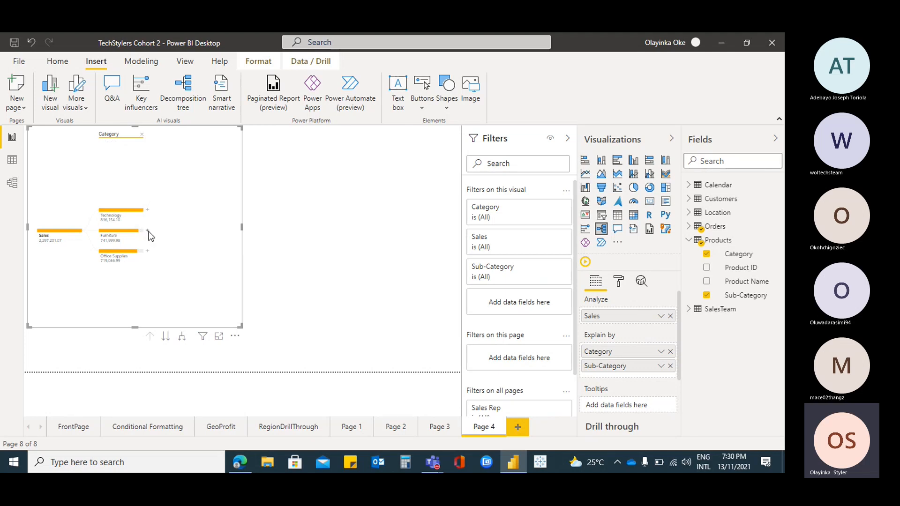
Split the Furniture node by Low value and enlarge the decomposition tree to make room for another level
click(148, 231)
click(196, 252)
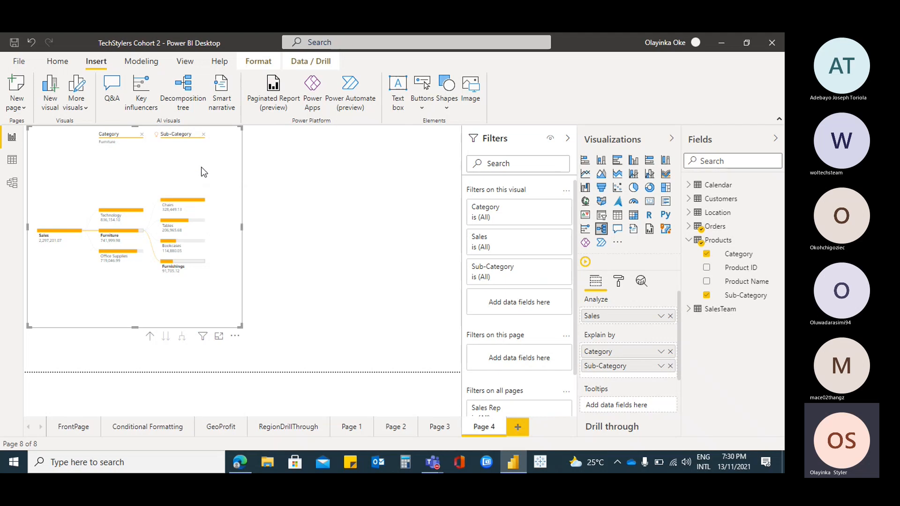
drag(241, 327, 305, 339)
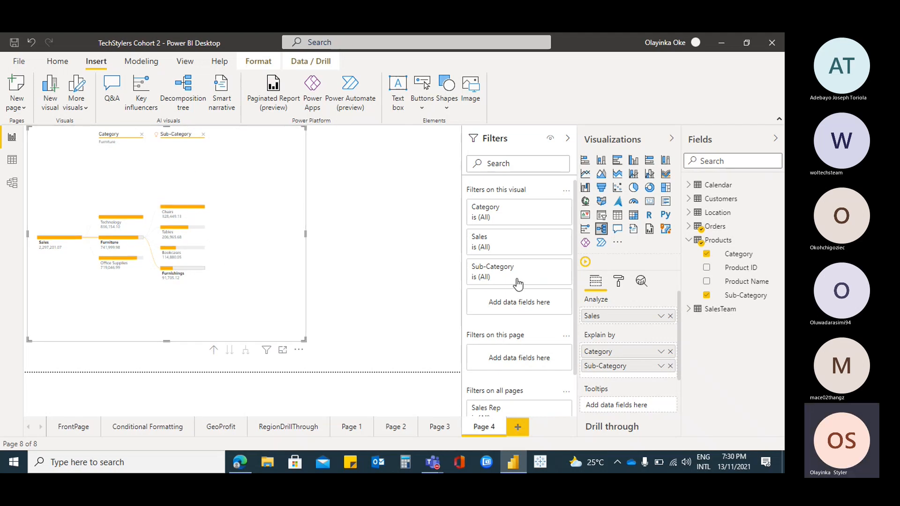
Add the Location table's Region as the third explaining field, below Sub-Category
click(688, 240)
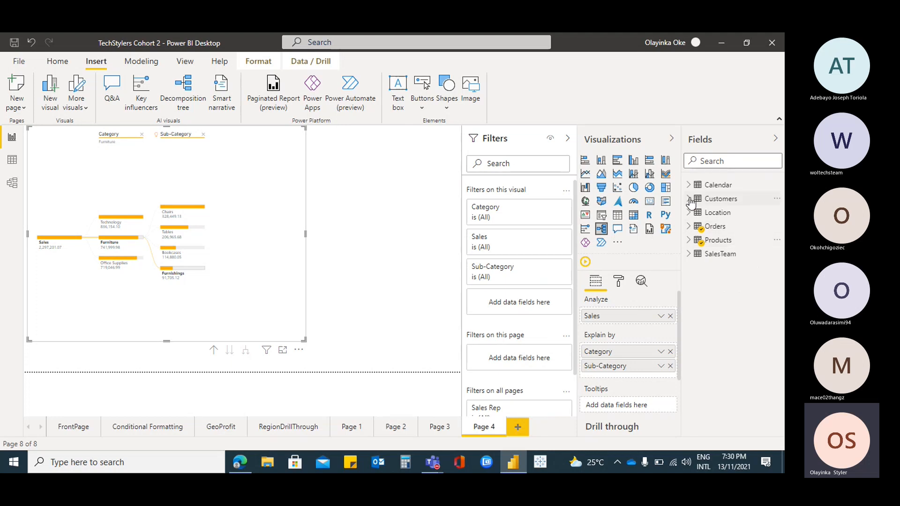
click(688, 212)
drag(742, 269, 618, 376)
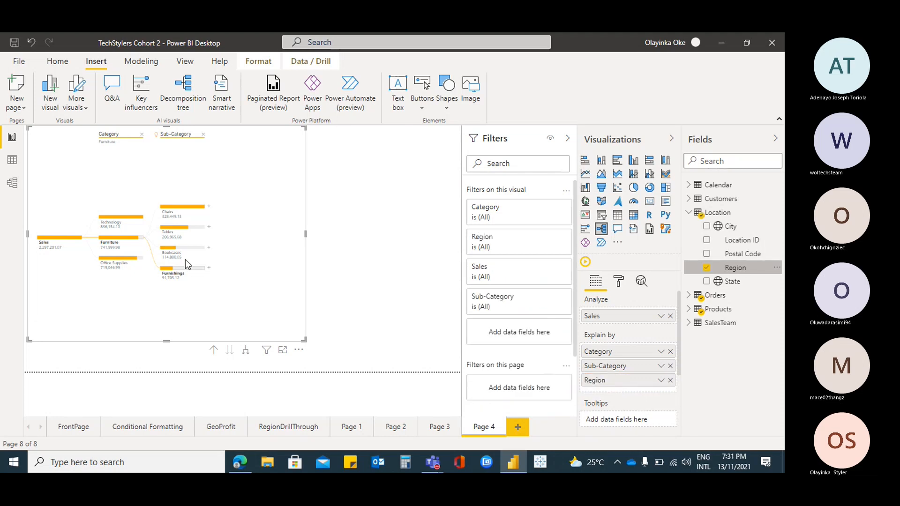
Split the Chairs node by Low value and widen the decomposition tree to cover most of the page
click(209, 206)
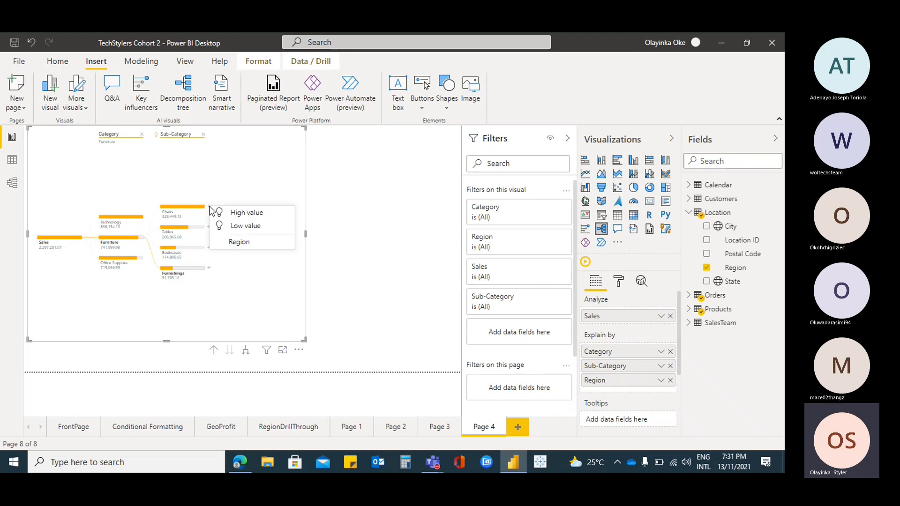
click(268, 227)
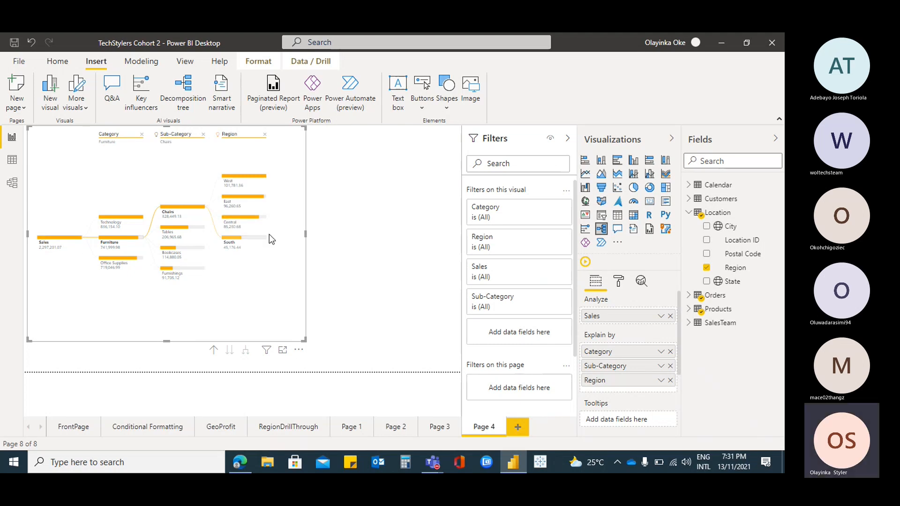
drag(305, 339, 390, 338)
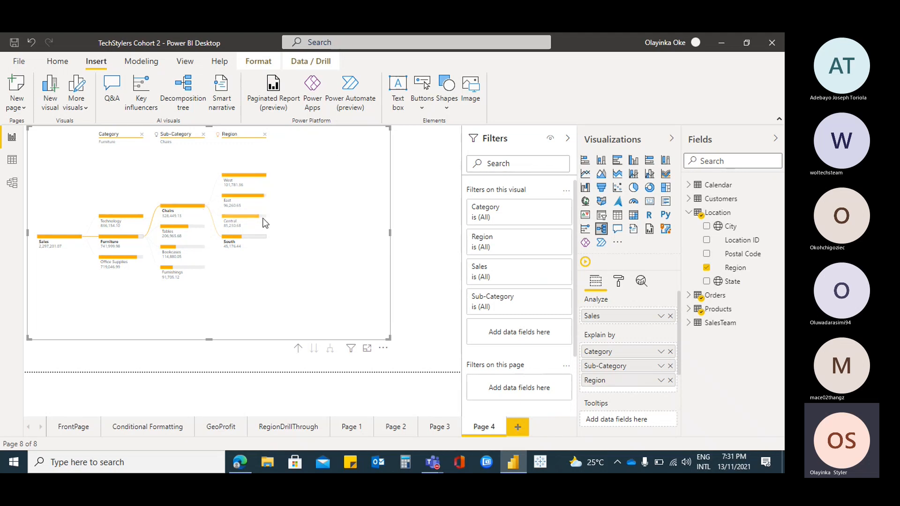
Remove the Region level under Chairs and split the Tables node by High value
mouse_move(194, 199)
click(266, 134)
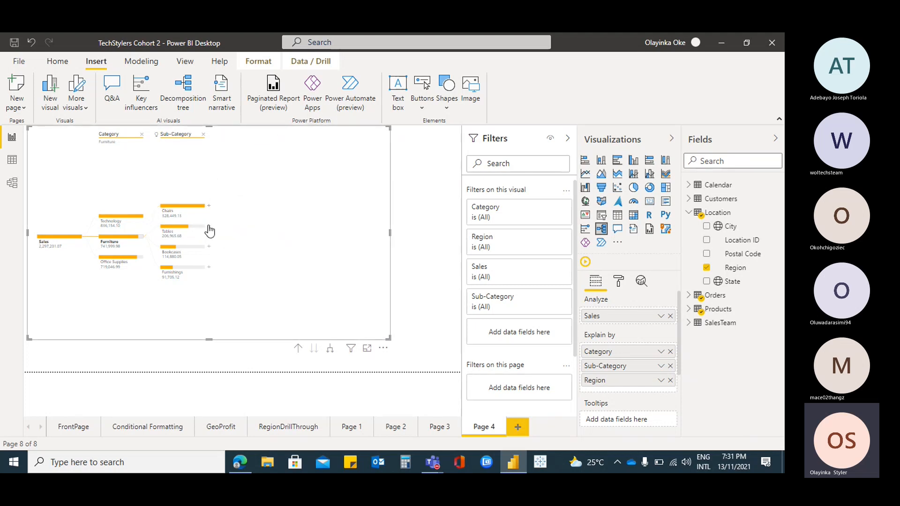
click(209, 226)
click(233, 233)
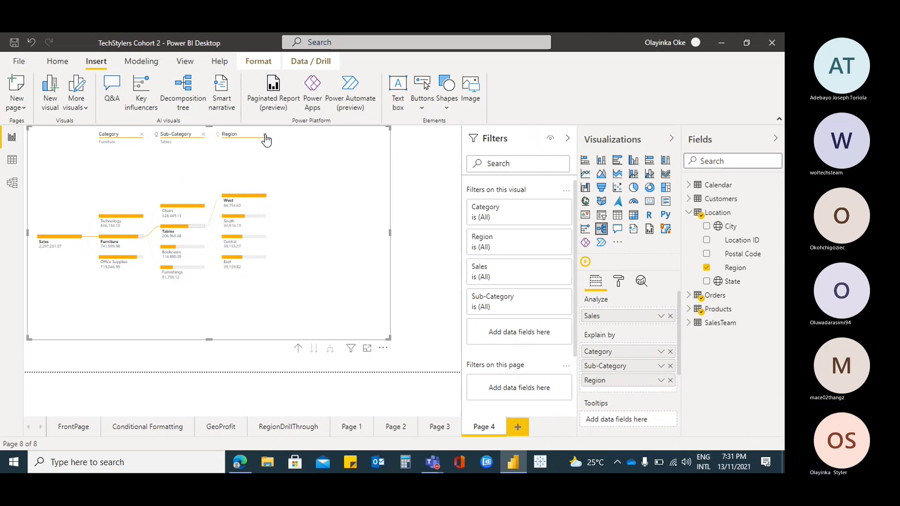
Drill the decomposition tree up to Category, switch its first level through Sub-Category to Region, and drill back up to Category
click(298, 350)
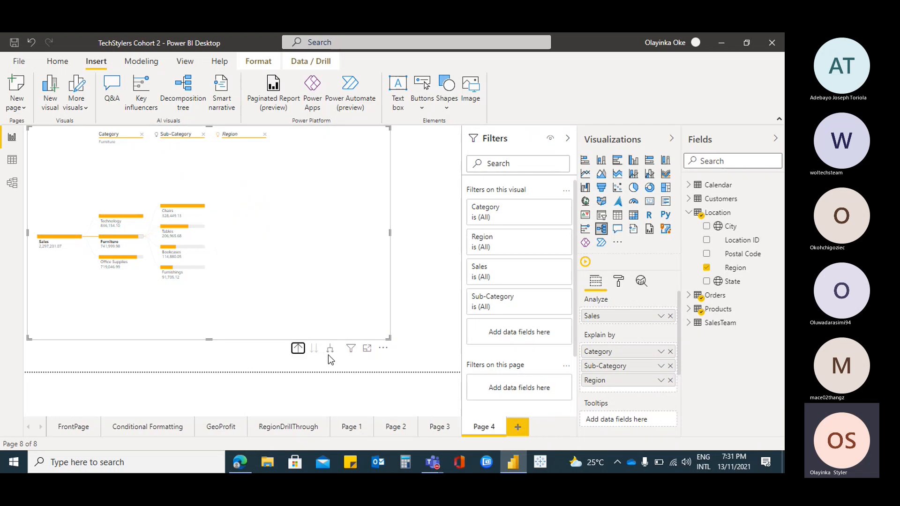
click(331, 351)
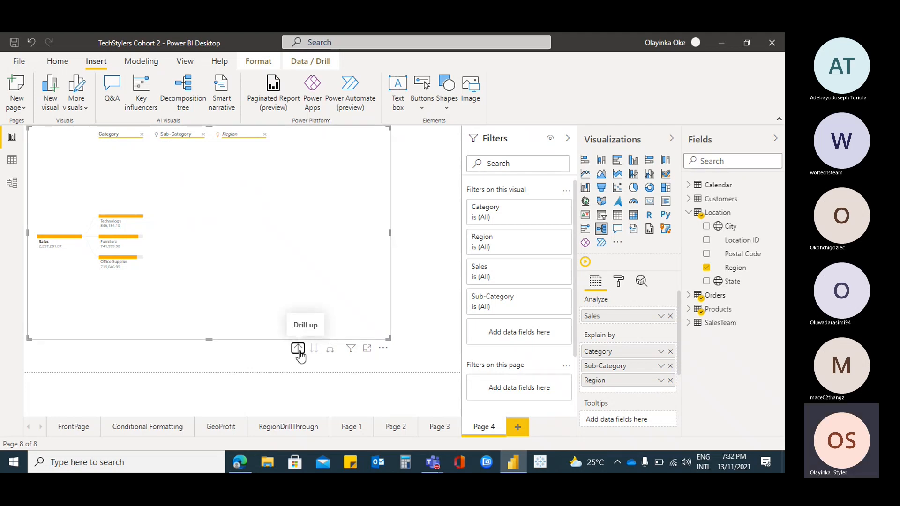
click(298, 349)
click(314, 349)
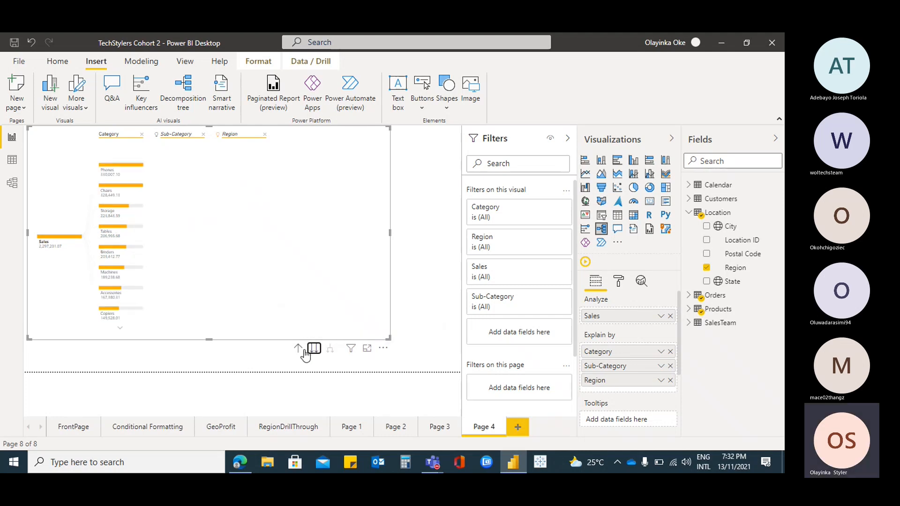
click(314, 349)
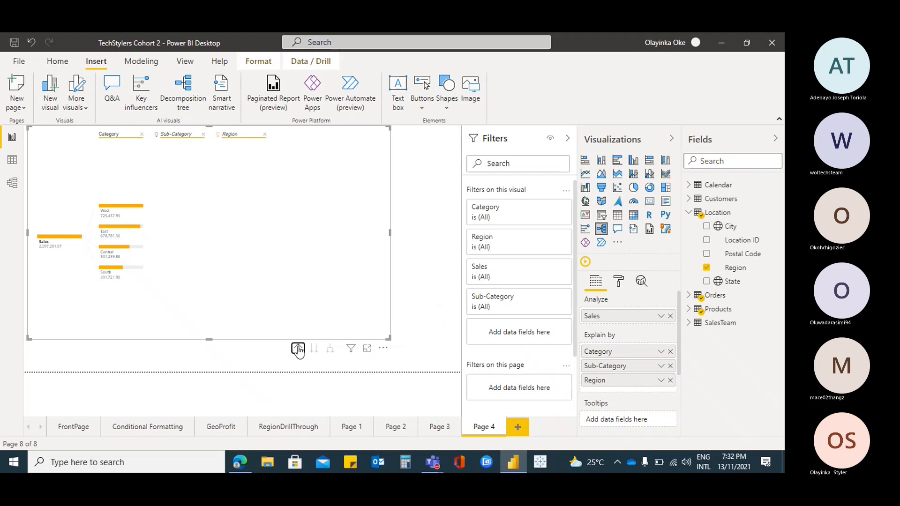
click(298, 349)
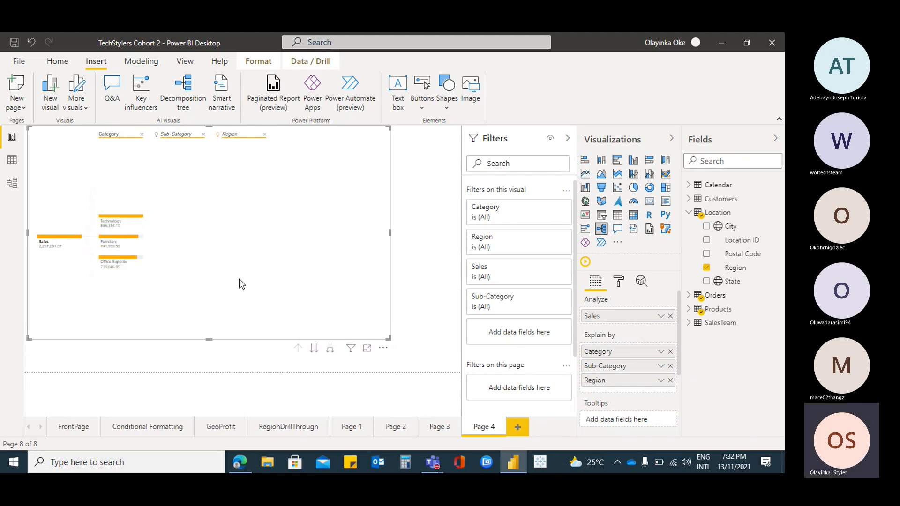
Clear the Category, Sub-Category and Region levels from the decomposition tree and split Sales by Sub-Category
click(264, 135)
click(141, 134)
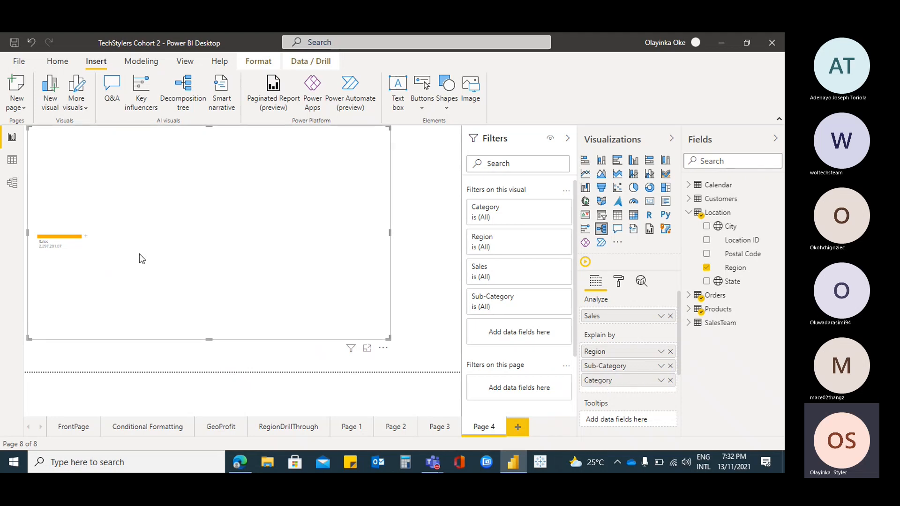
click(85, 237)
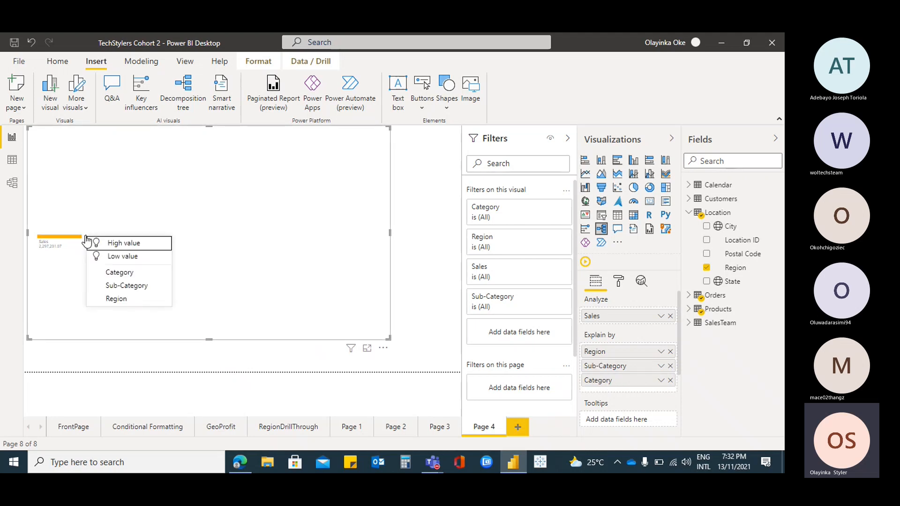
click(152, 287)
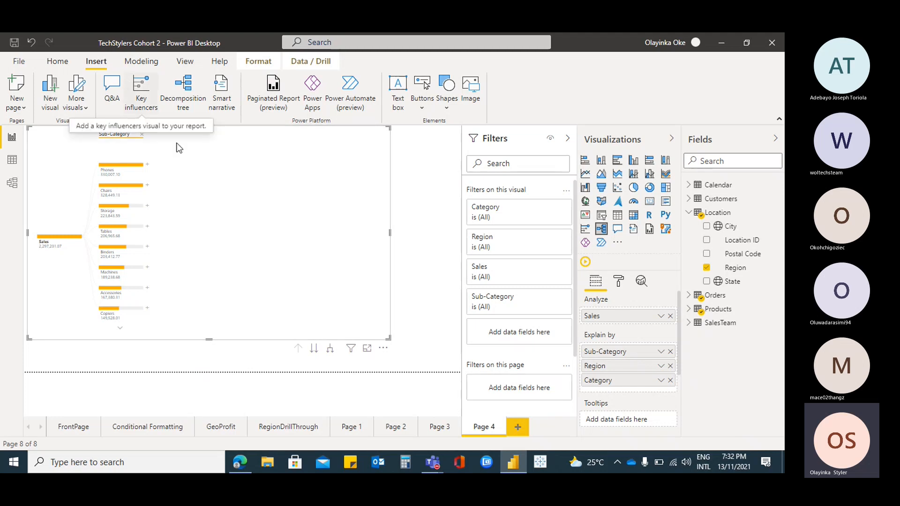
Add a new report page and insert an enlarged key influencers visual on it
click(519, 427)
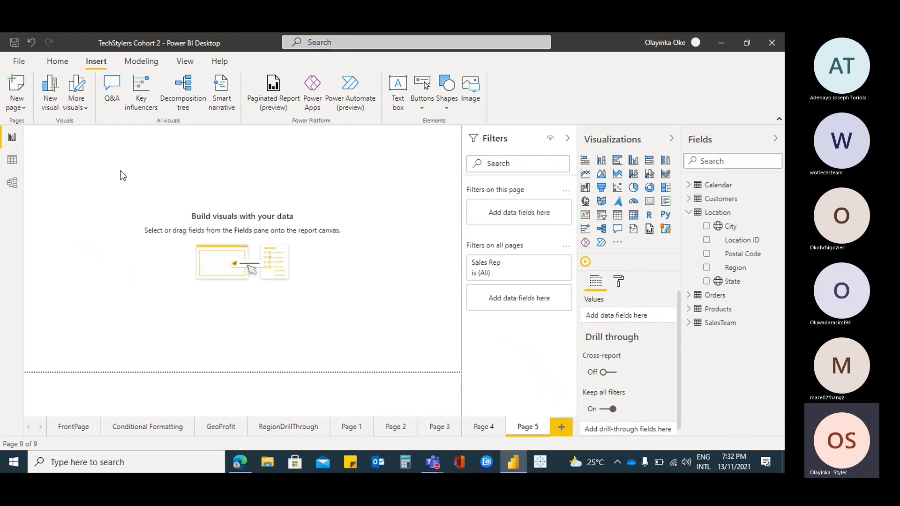
click(140, 102)
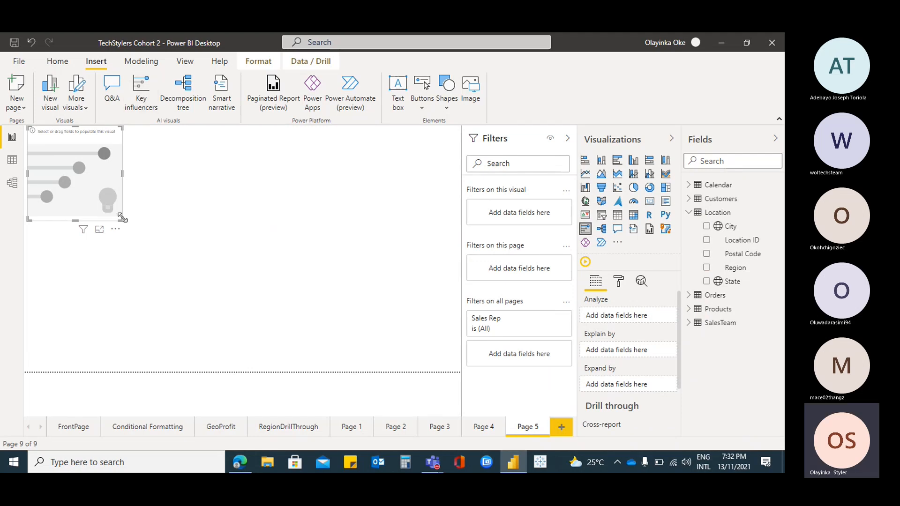
drag(122, 218, 321, 327)
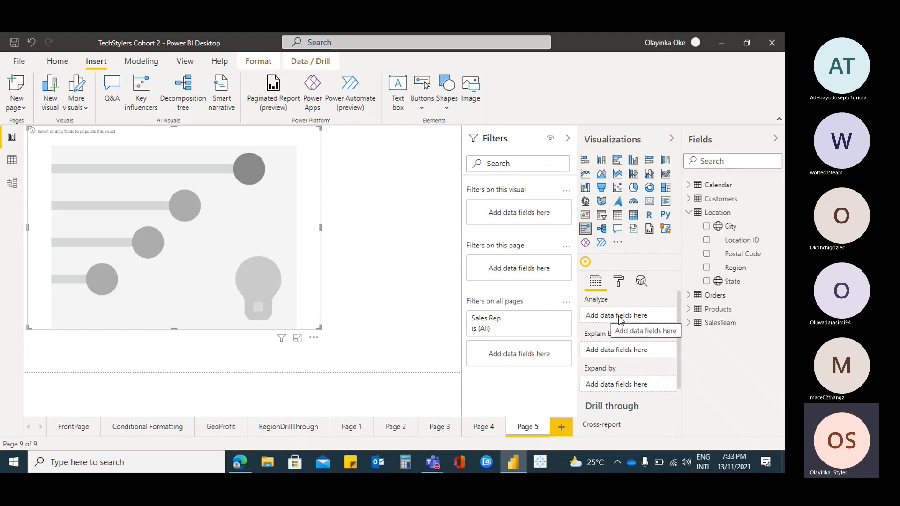
Set the Orders table's Profit as the field analyzed by the key influencers visual
click(688, 213)
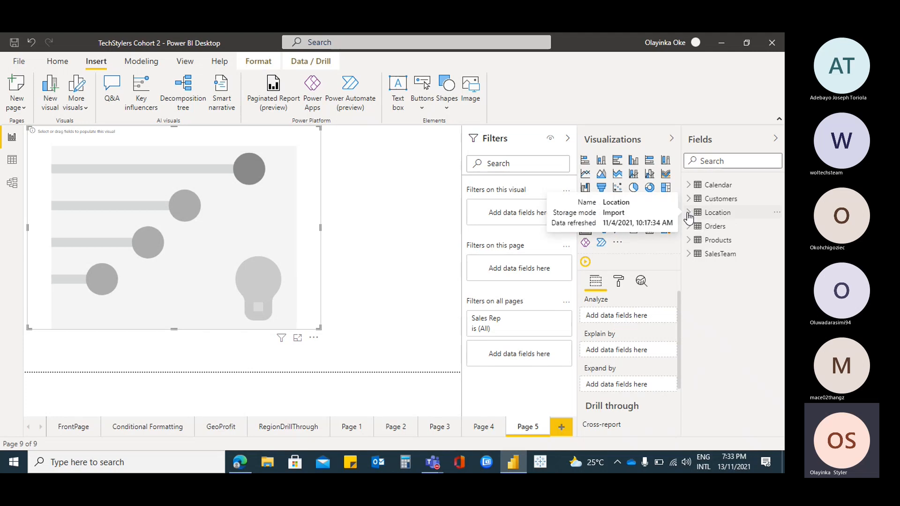
click(689, 227)
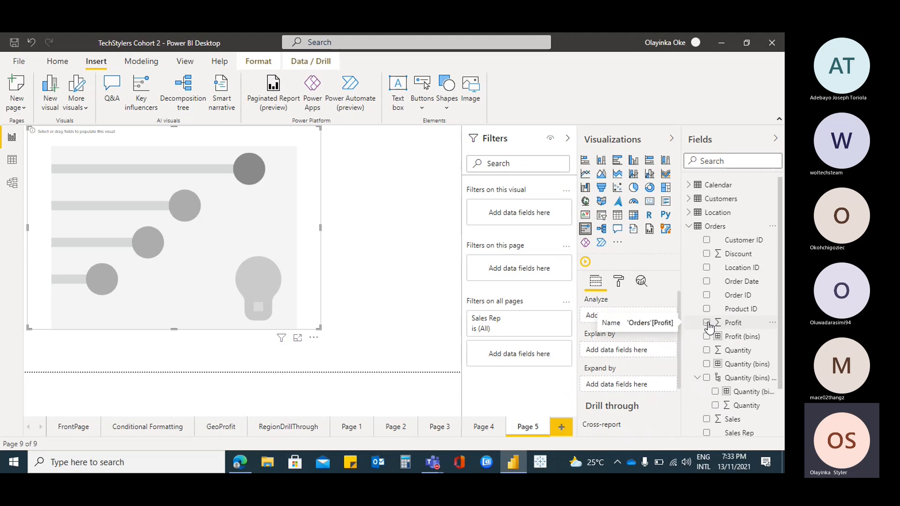
click(707, 323)
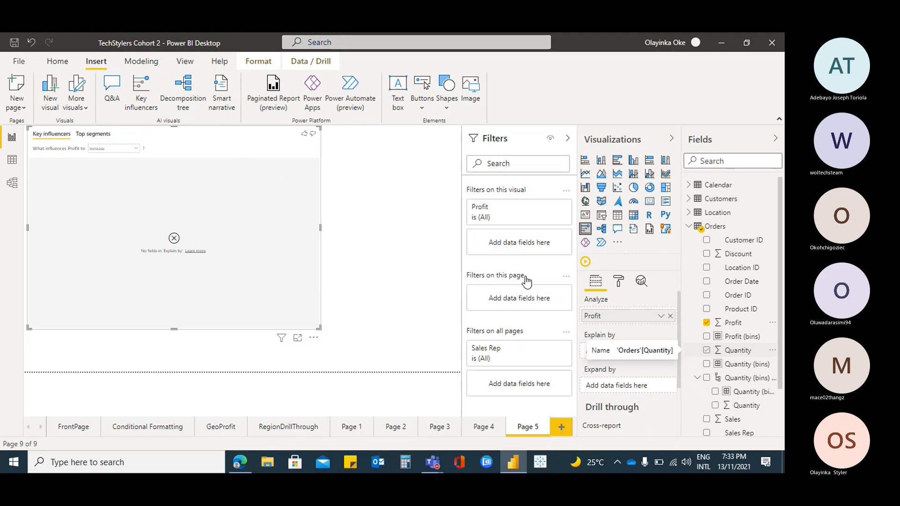
Try Quantity as the field explaining Profit and remove it
click(706, 350)
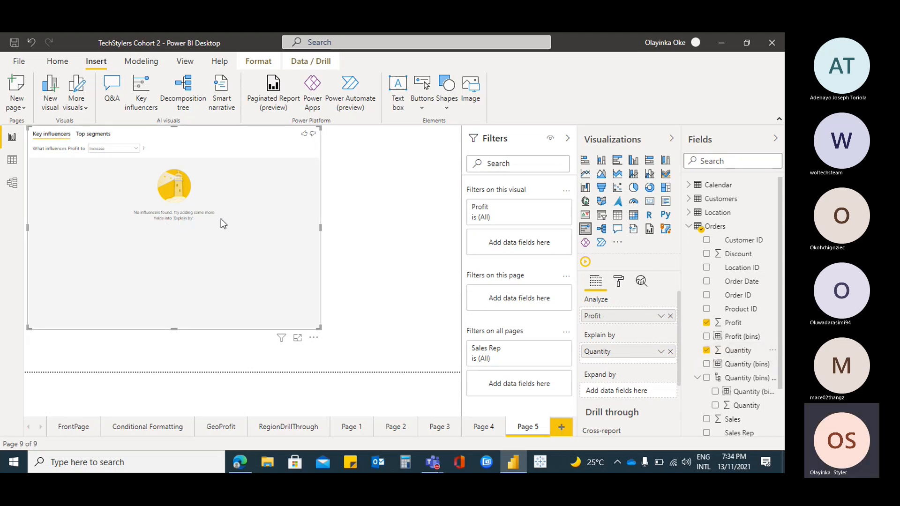
click(670, 351)
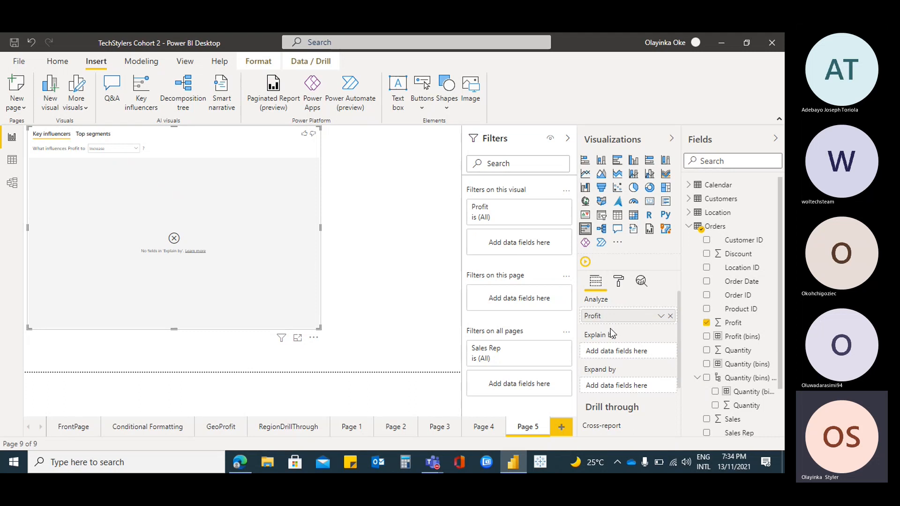
Add the Orders table's Sales as the field explaining Profit and enlarge the key influencers visual to nearly the full page
mouse_move(609, 334)
drag(779, 336, 780, 354)
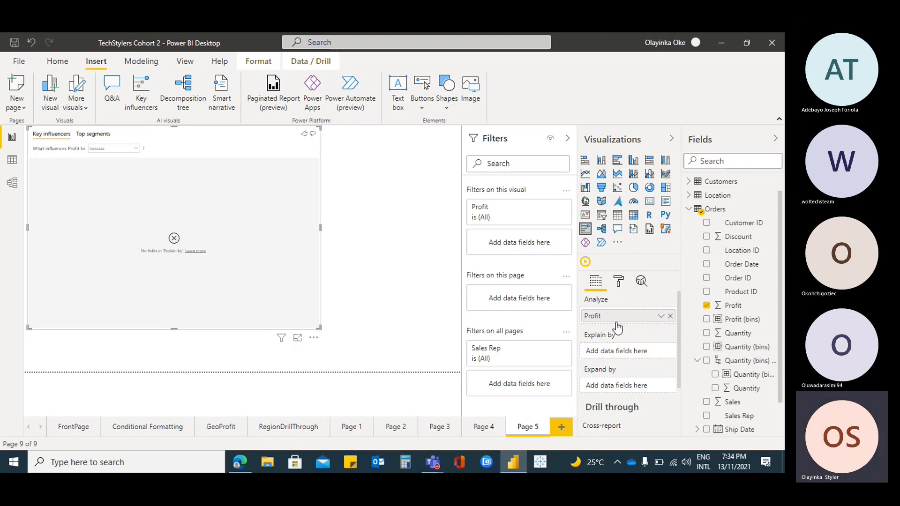
click(706, 402)
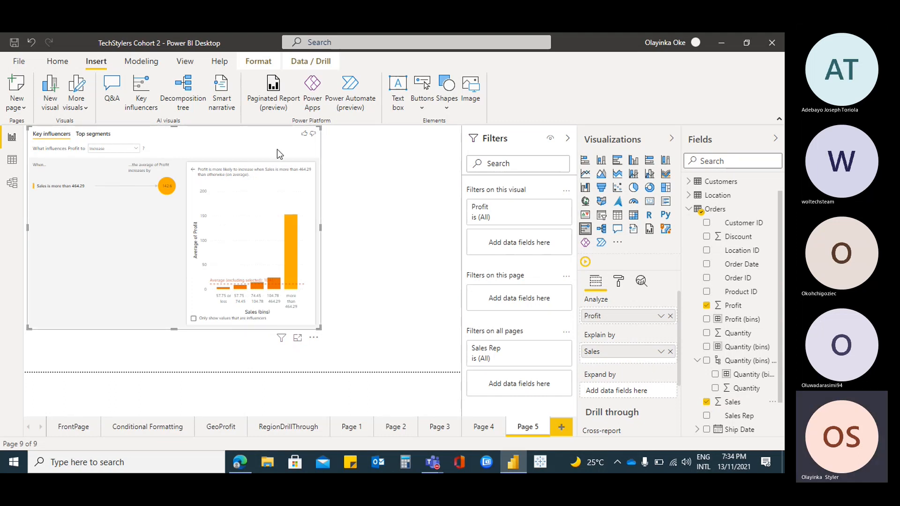
drag(321, 329, 449, 359)
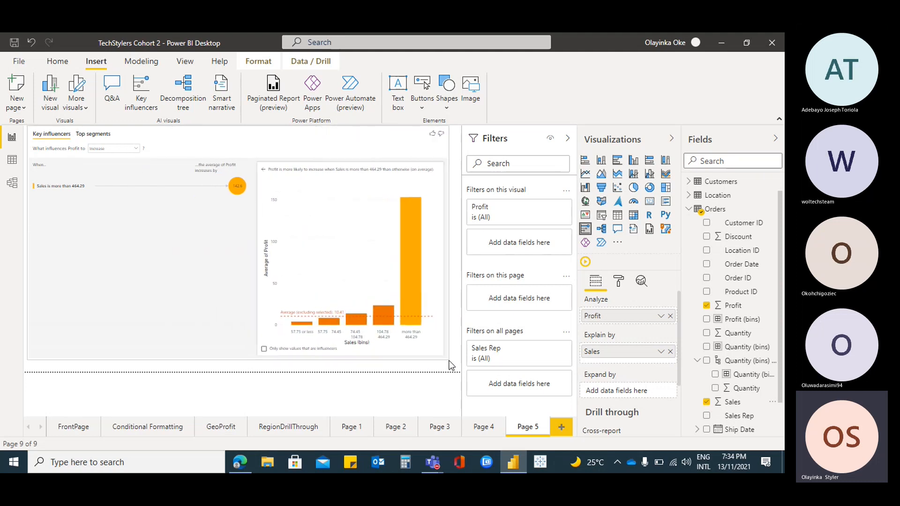
Look through the key influencers visual's formatting options, including General, and collapse the Filters pane for a larger view
click(619, 281)
scroll(639, 366, down, 3)
scroll(638, 366, up, 3)
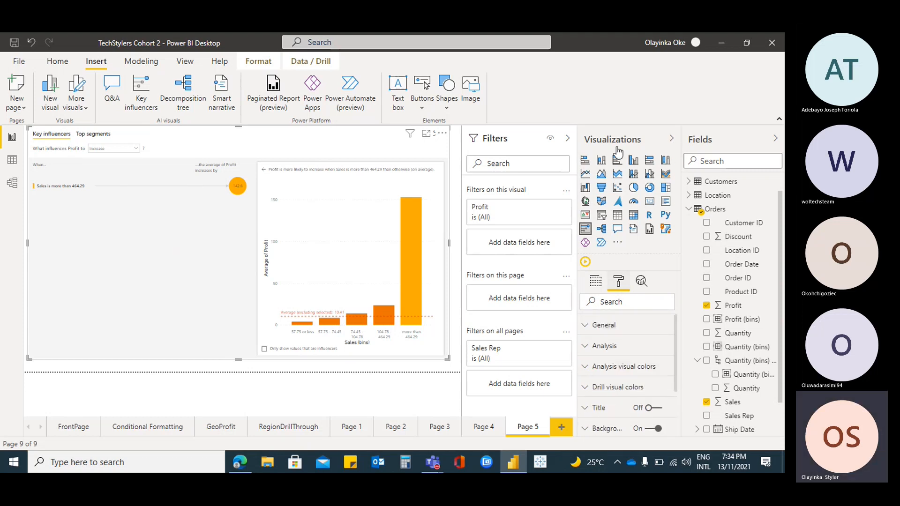
click(568, 138)
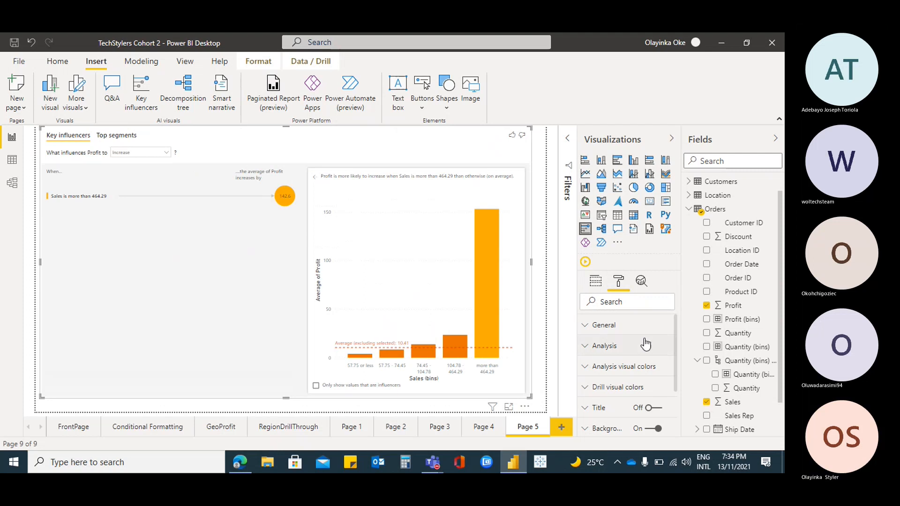
click(586, 326)
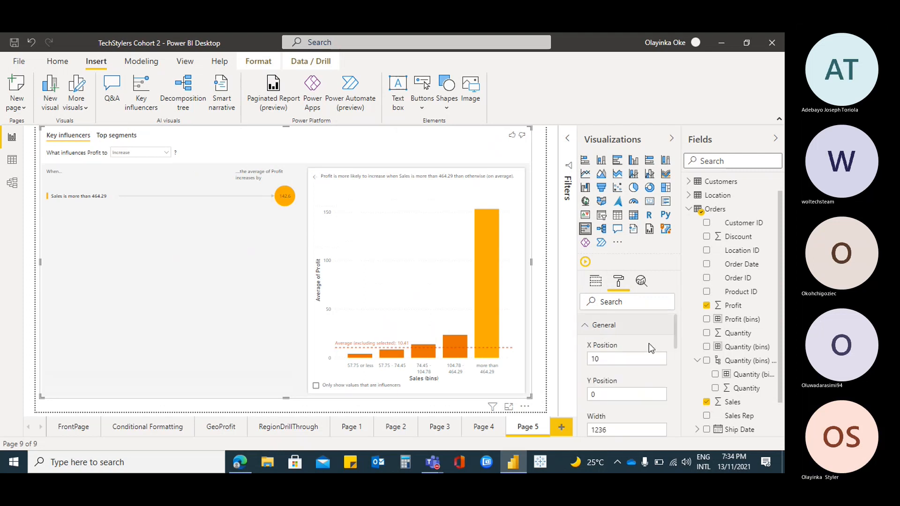
scroll(649, 346, down, 10)
scroll(650, 349, down, 3)
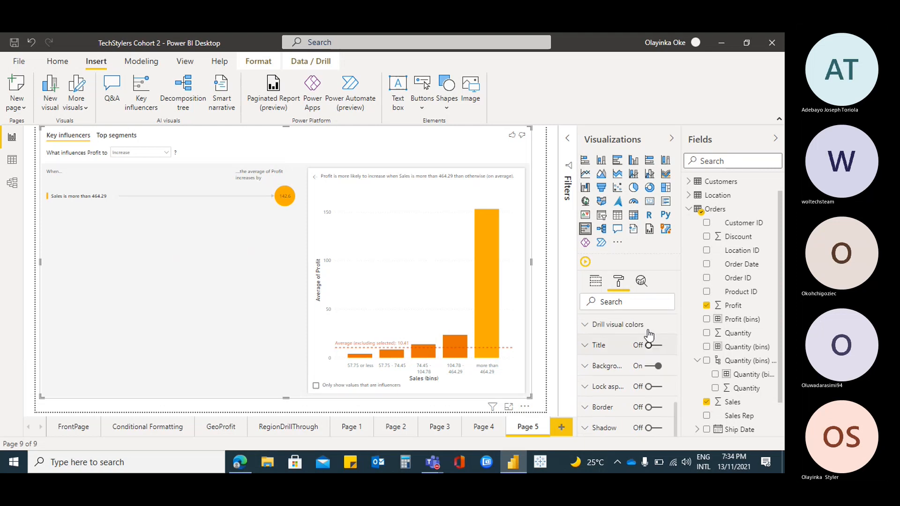
scroll(649, 335, up, 13)
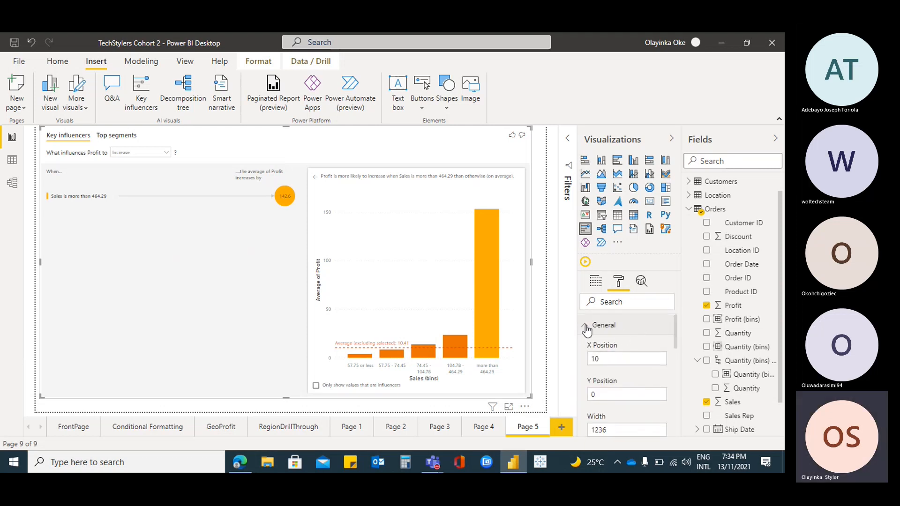
click(585, 328)
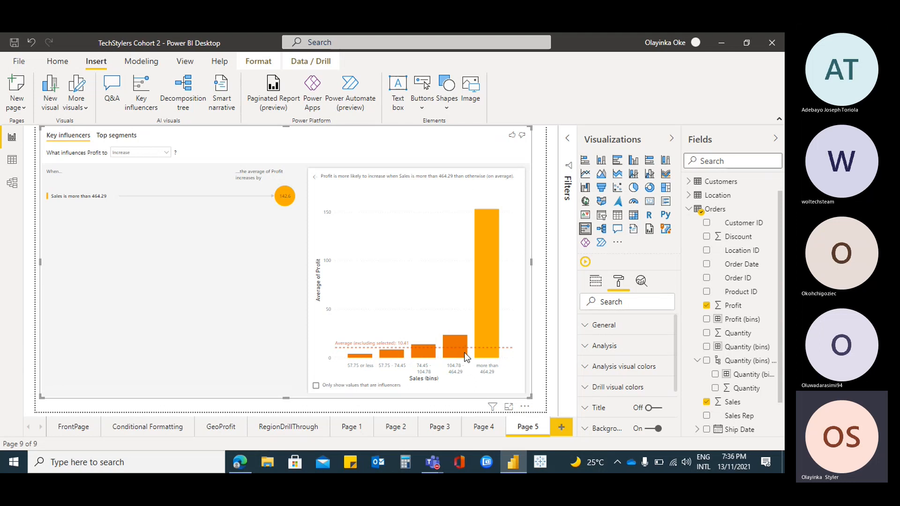
Examine the Sales bins' details and compare what influences Profit to Decrease and to Increase
mouse_move(462, 345)
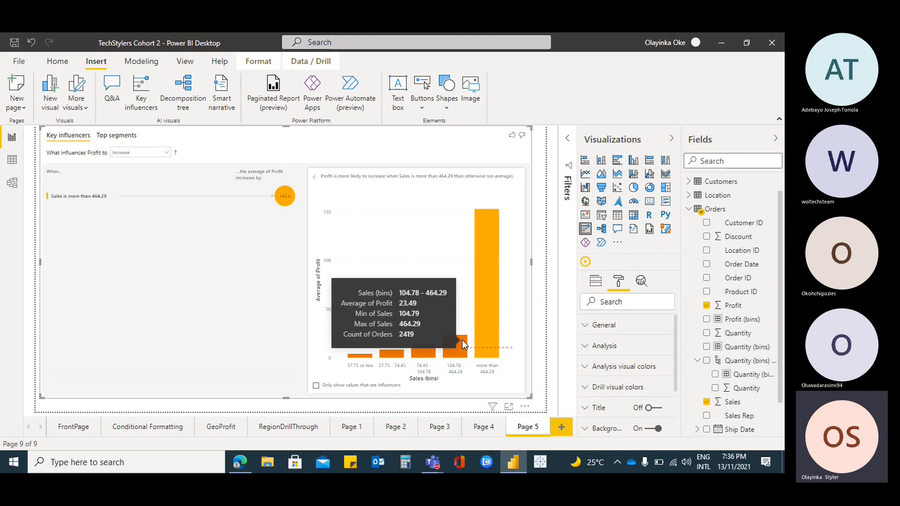
mouse_move(479, 251)
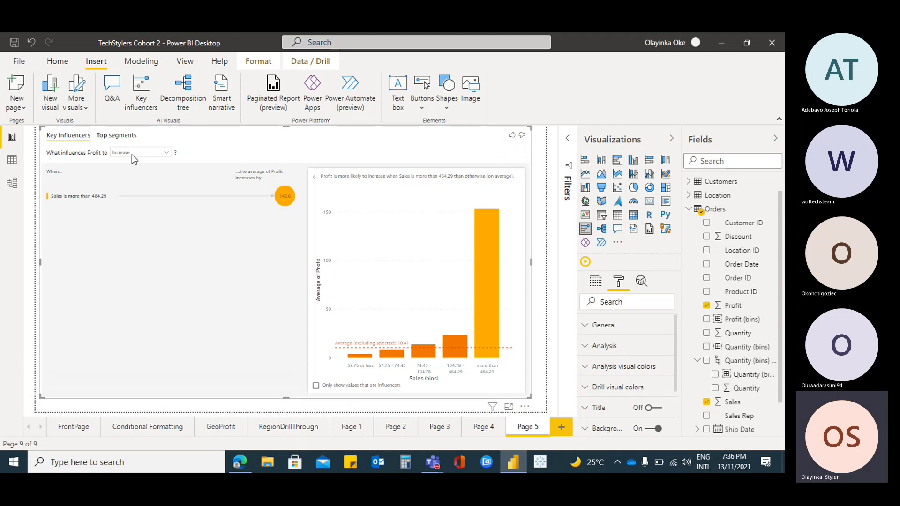
click(165, 152)
click(153, 173)
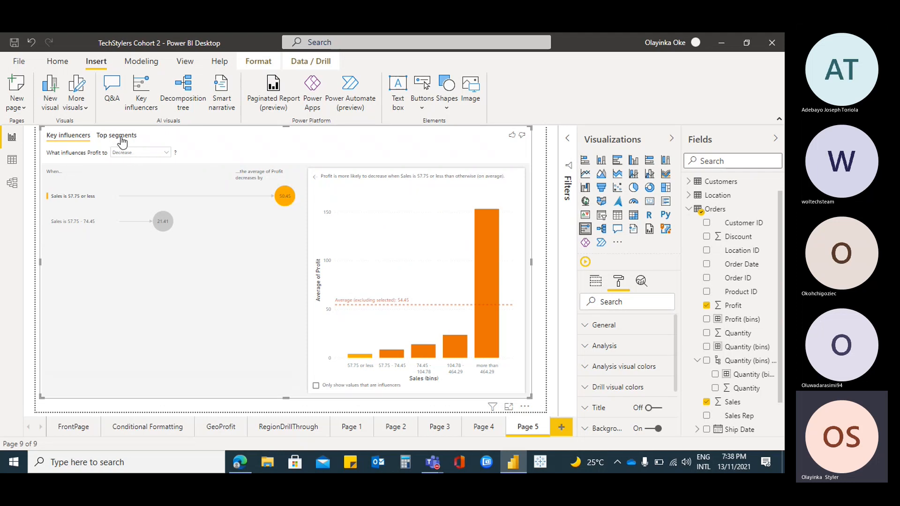
click(166, 153)
click(151, 159)
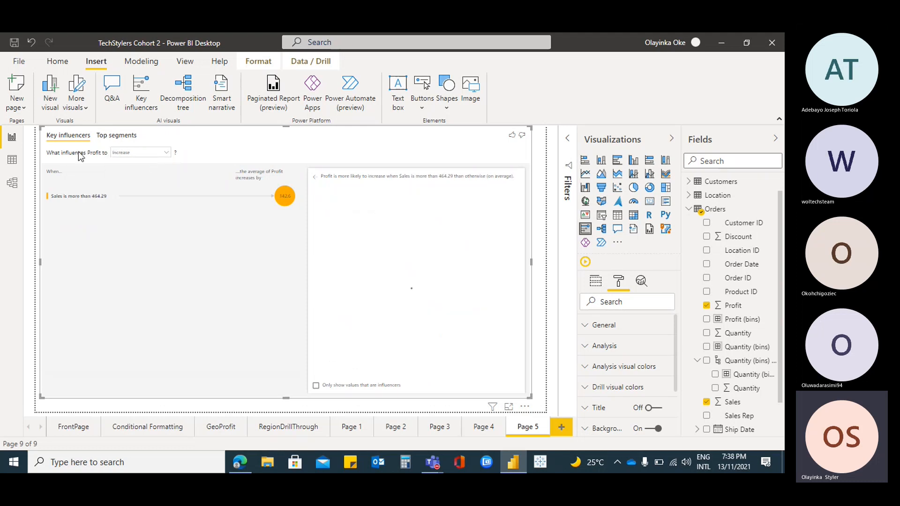
Inspect Segment 1 of the top segments for High and for Low Profit, and return to the key influencers view
click(121, 139)
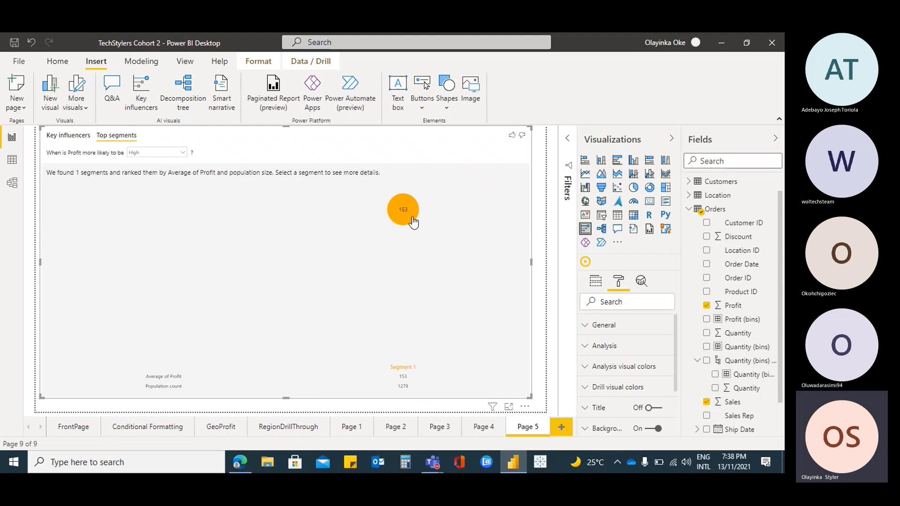
click(412, 374)
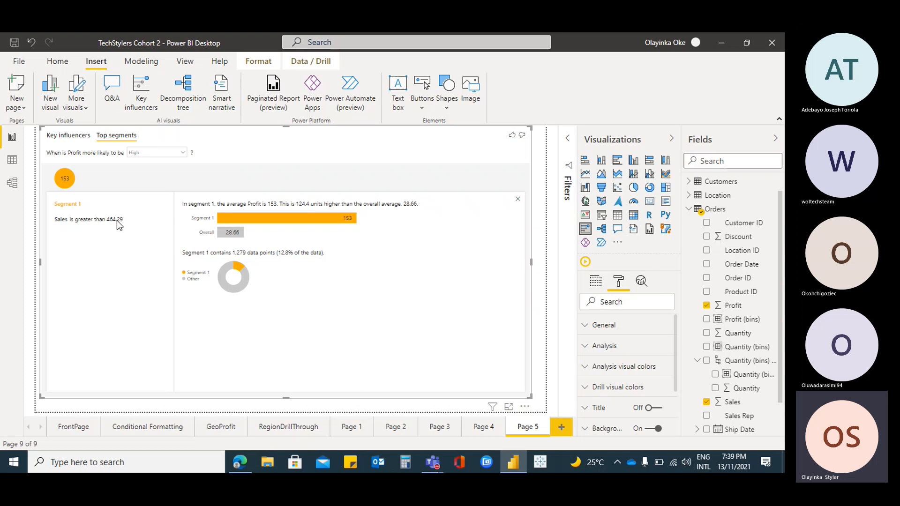
click(186, 151)
click(159, 174)
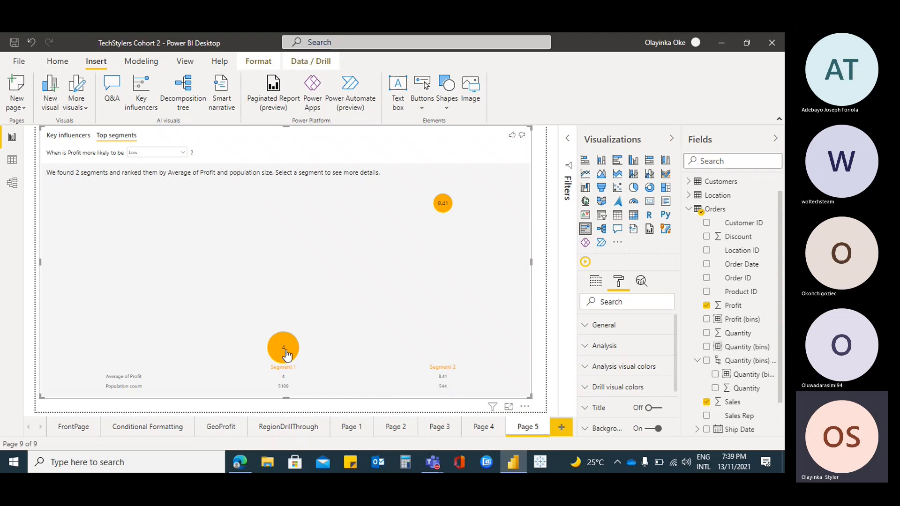
click(284, 349)
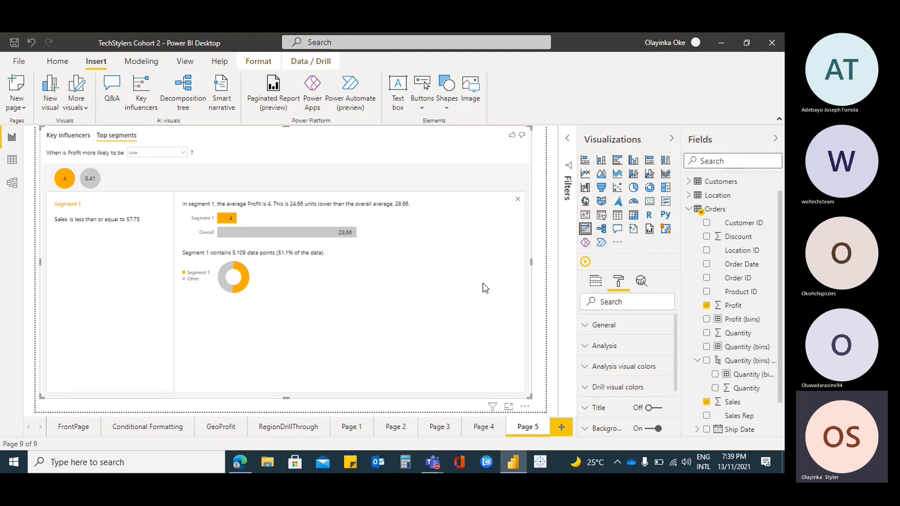
click(73, 139)
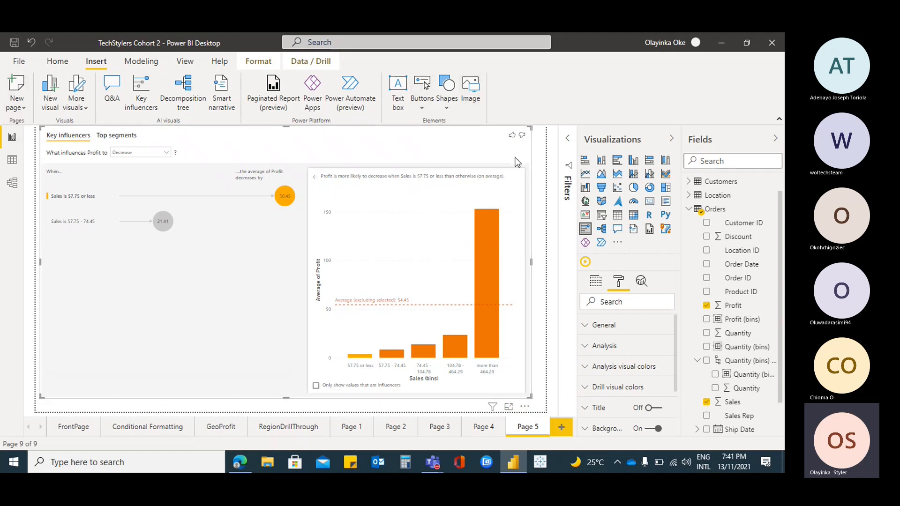
Look through the shapes and buttons available for insertion on the report page
click(450, 110)
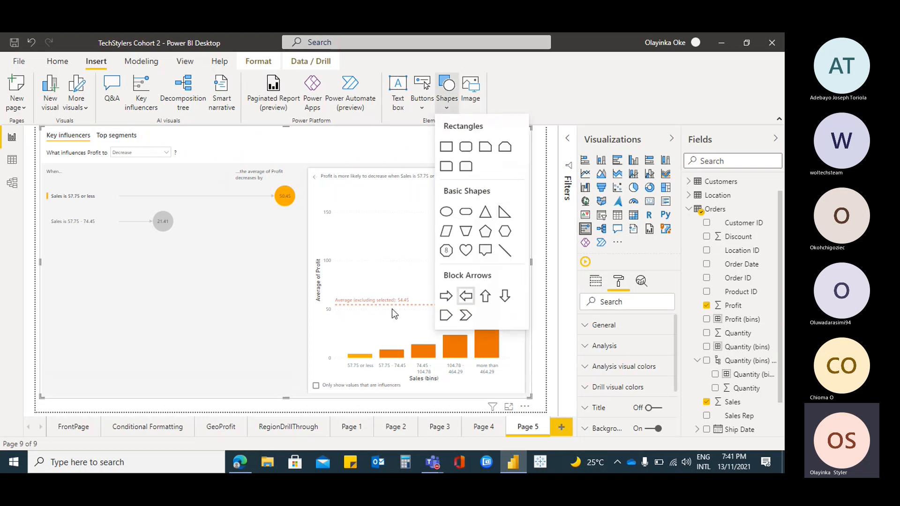
click(417, 133)
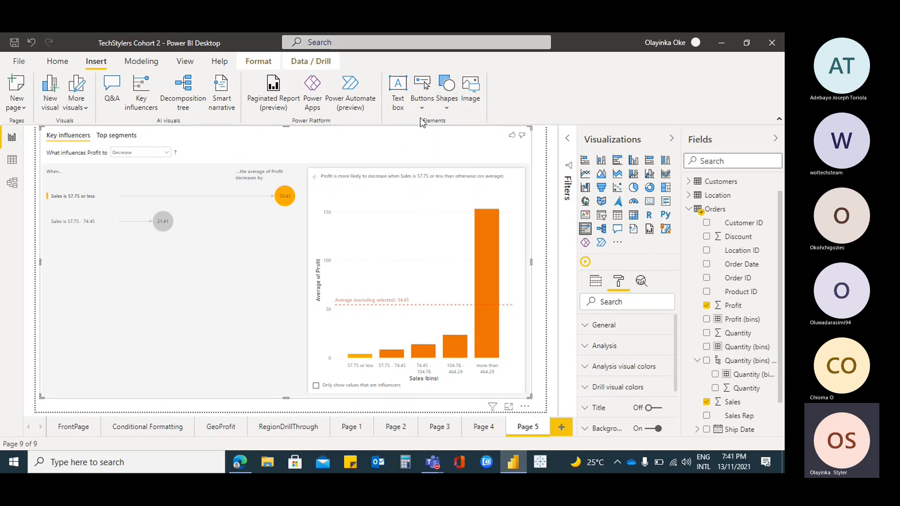
click(423, 110)
click(395, 136)
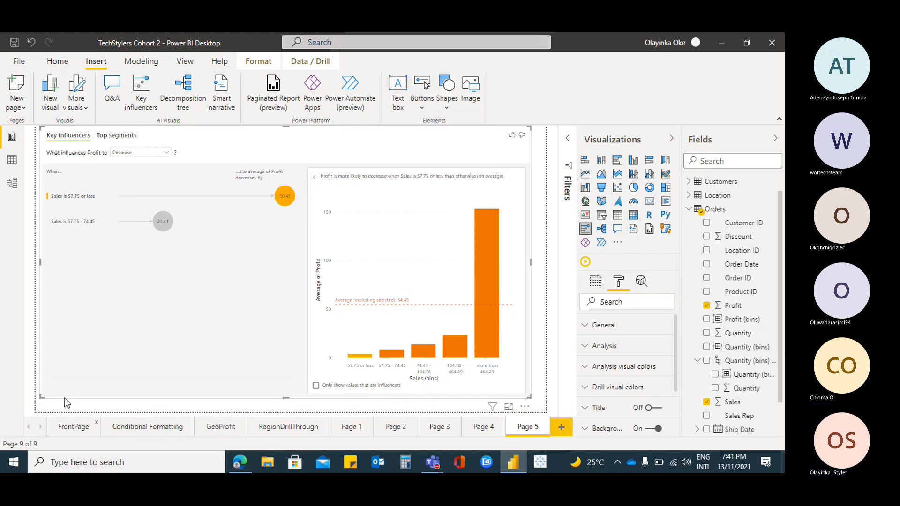
Return to the FrontPage report page and expand the Filters pane
click(71, 427)
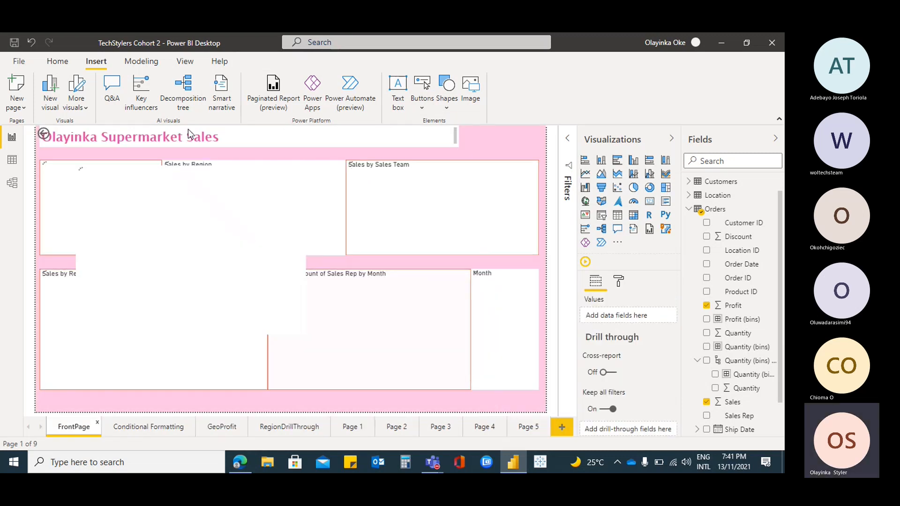
right_click(321, 217)
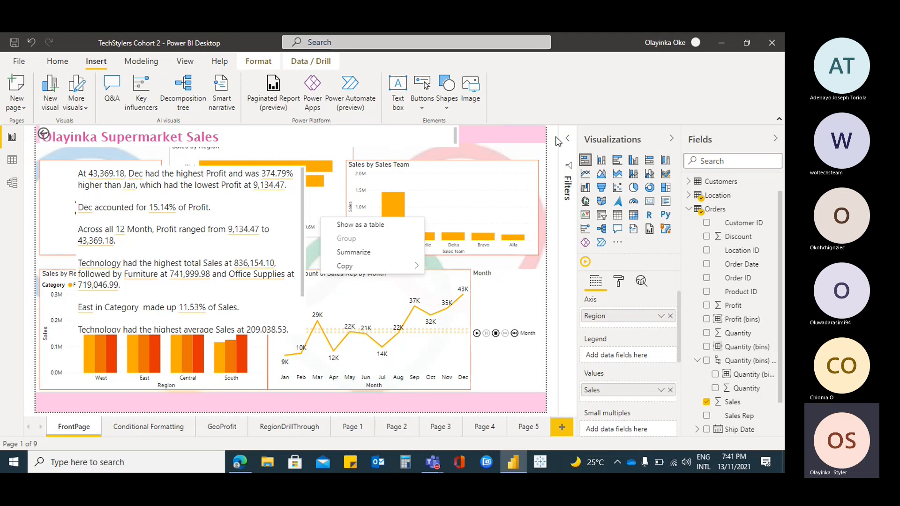
click(568, 141)
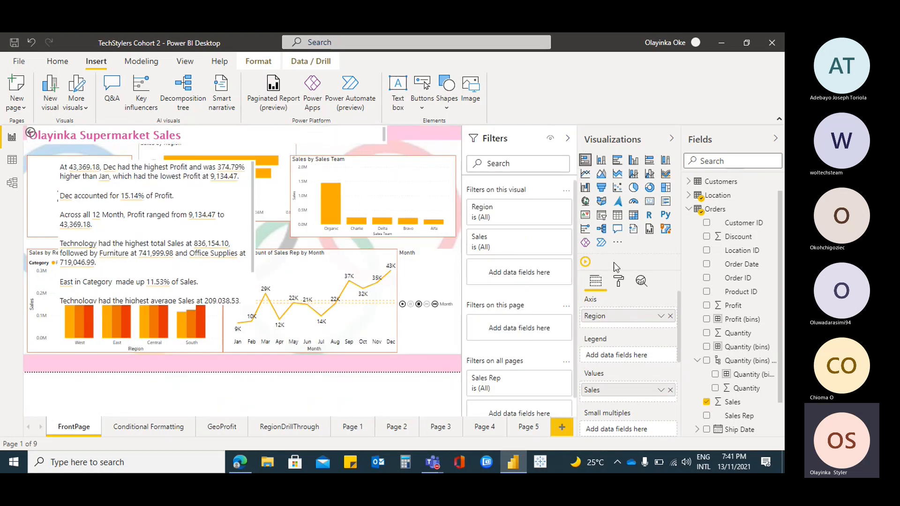
click(55, 62)
click(251, 194)
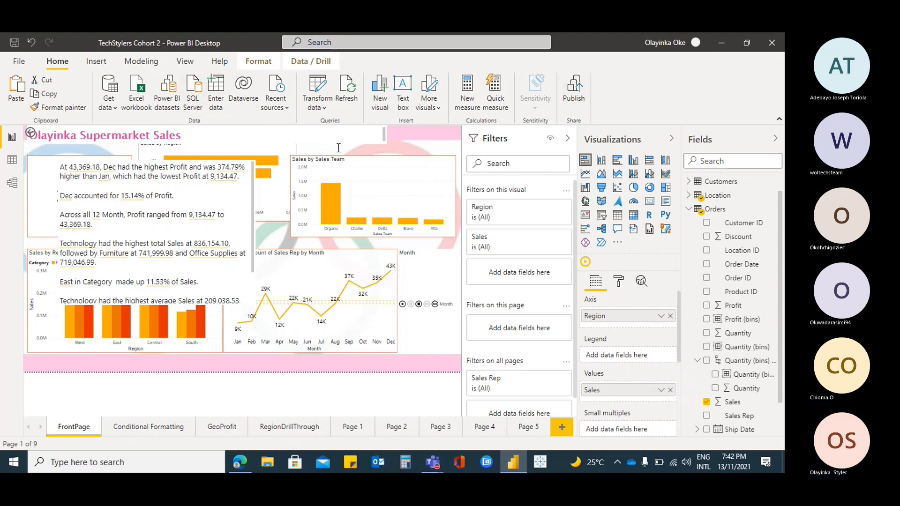
click(422, 141)
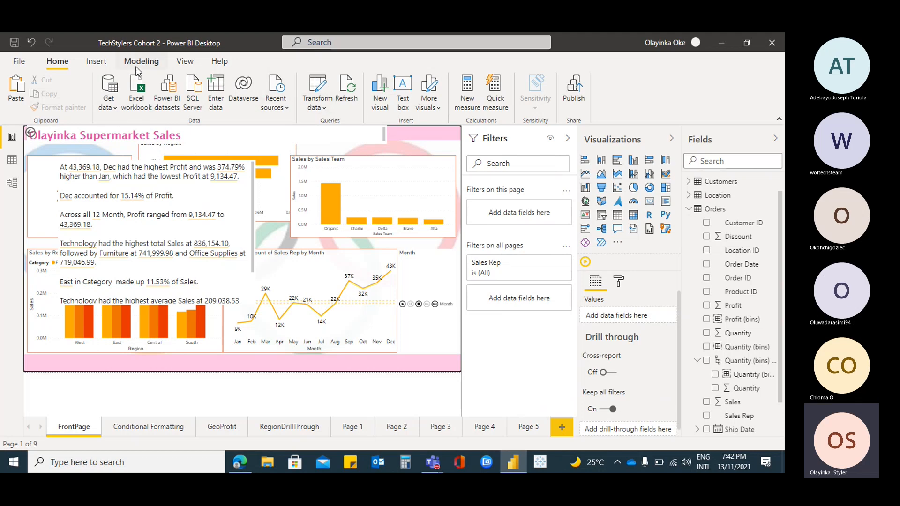
click(96, 61)
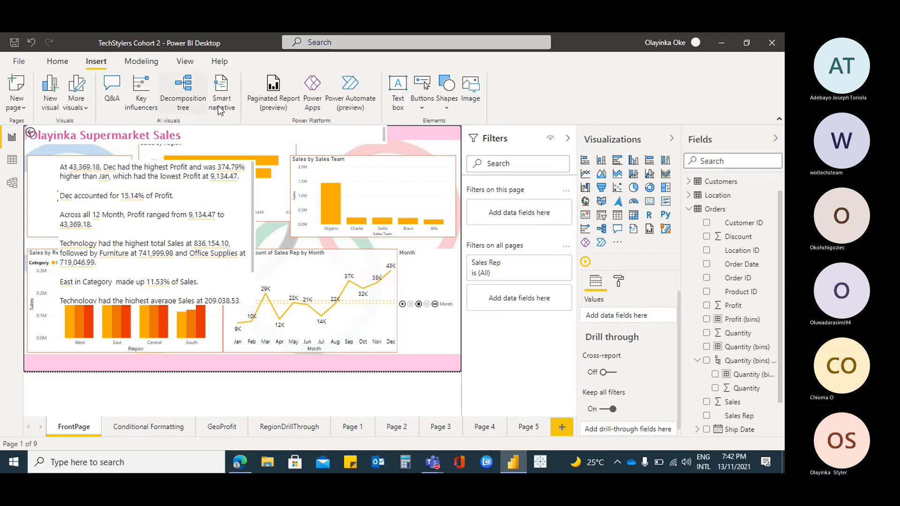
click(56, 61)
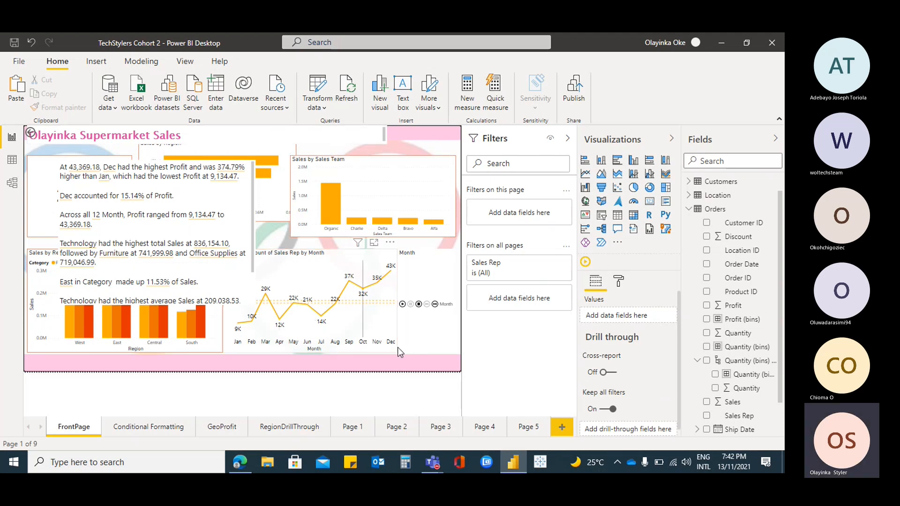
Switch to the PowerBI Class Cohort II meeting in Microsoft Teams and show the meeting chat
mouse_move(433, 463)
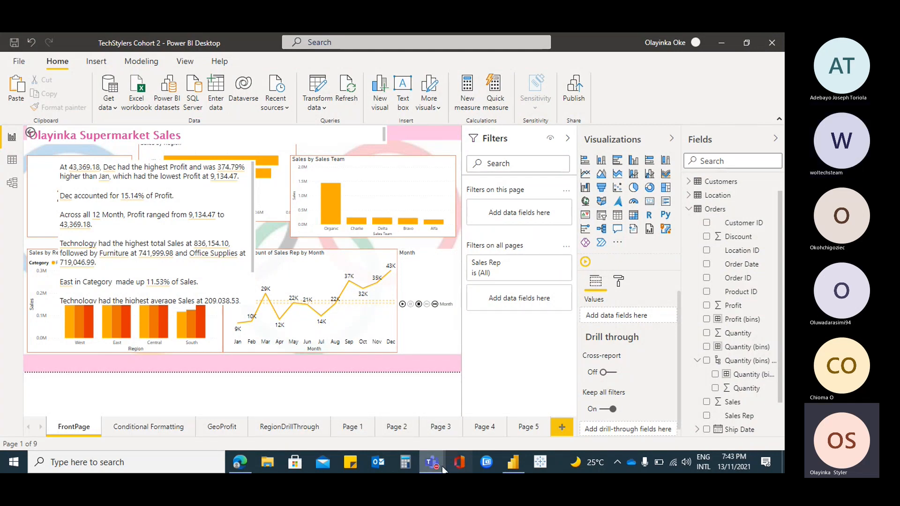
click(443, 391)
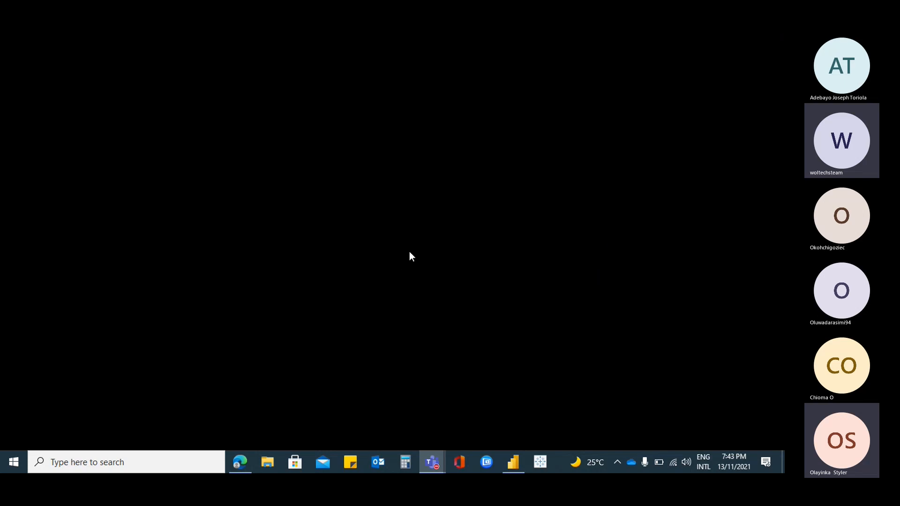
click(429, 460)
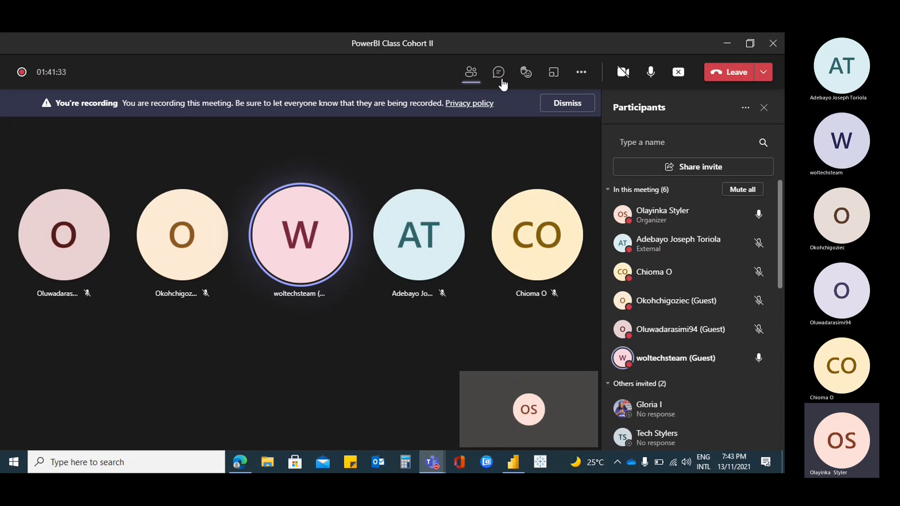
click(499, 73)
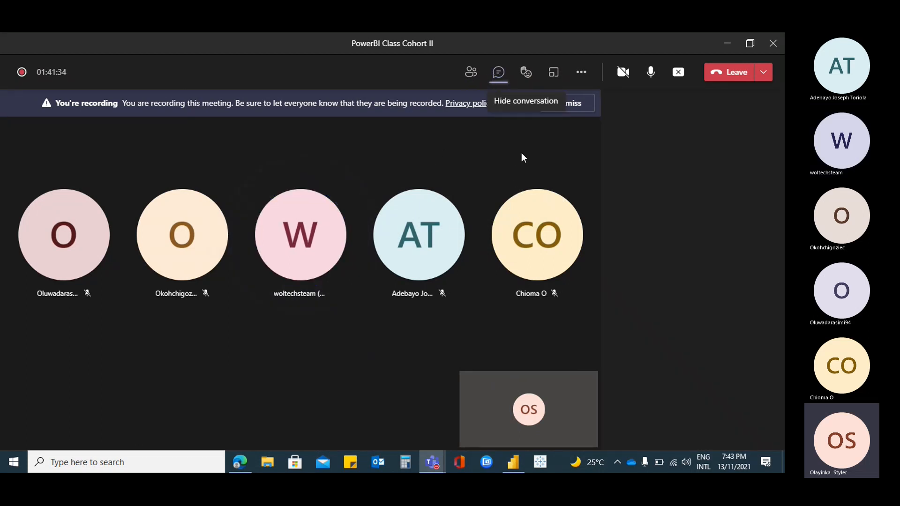
Send the message "Using scatter charts to show outliers." in the meeting chat
click(659, 412)
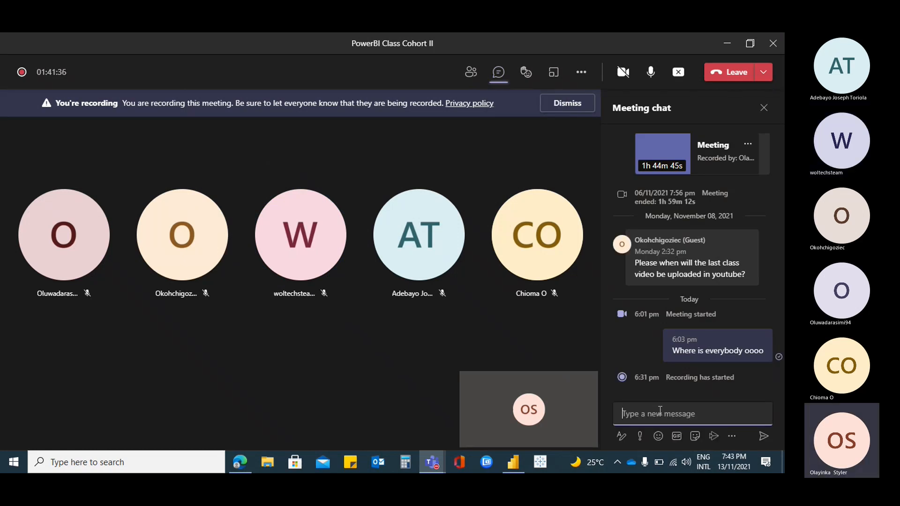
text(Using)
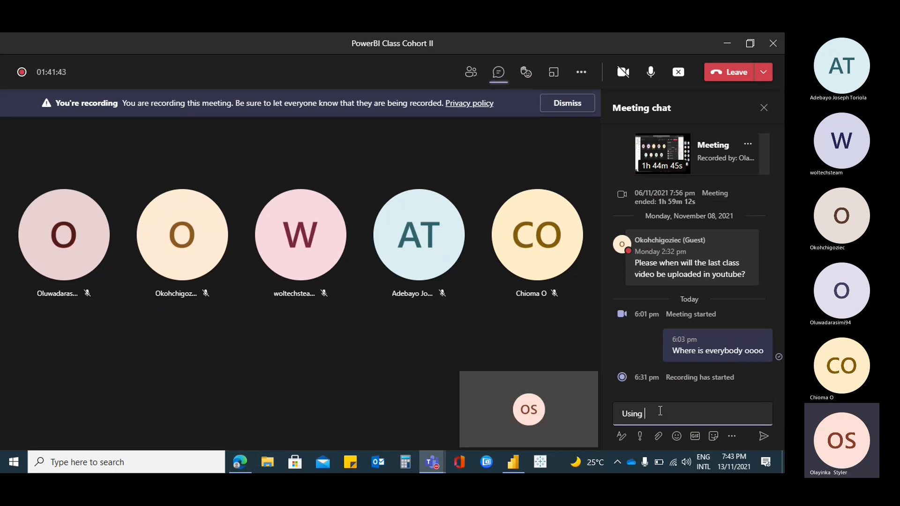
text(scatter charts to show)
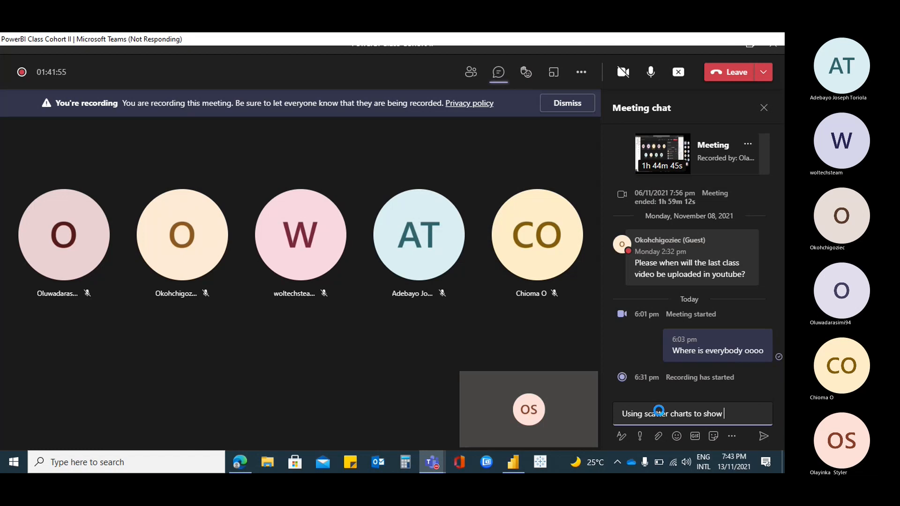
text(outliers)
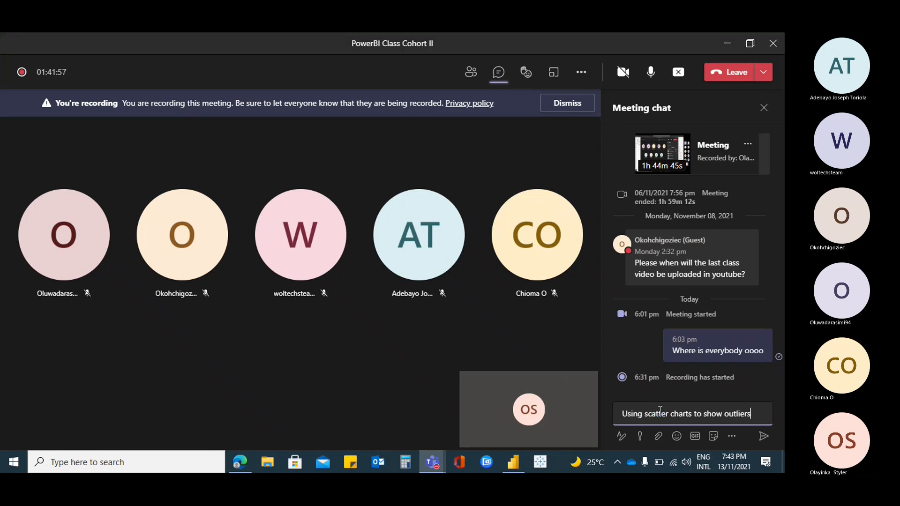
text(.)
key(Return)
Copy the text of the last message and send it again as "Homework: Using scatter charts to show outliers."
text(Homework)
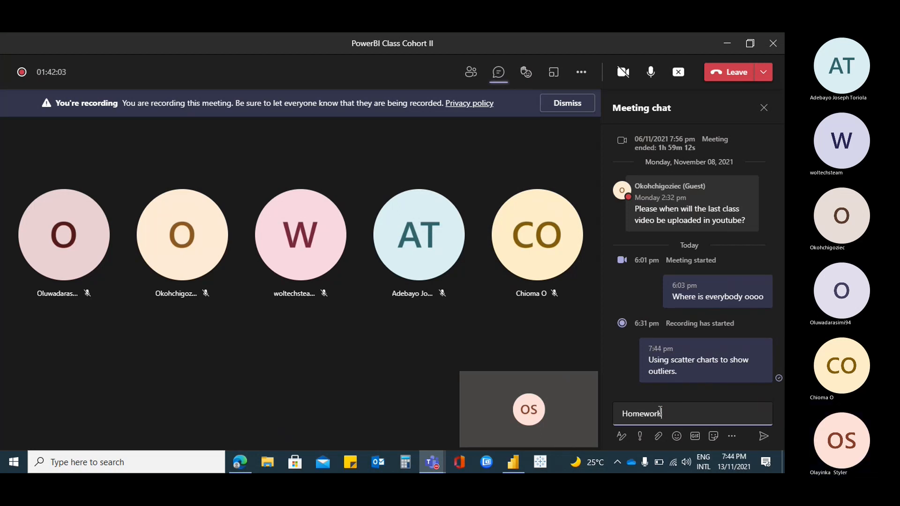
text(:)
drag(677, 375, 649, 363)
key(ctrl+c)
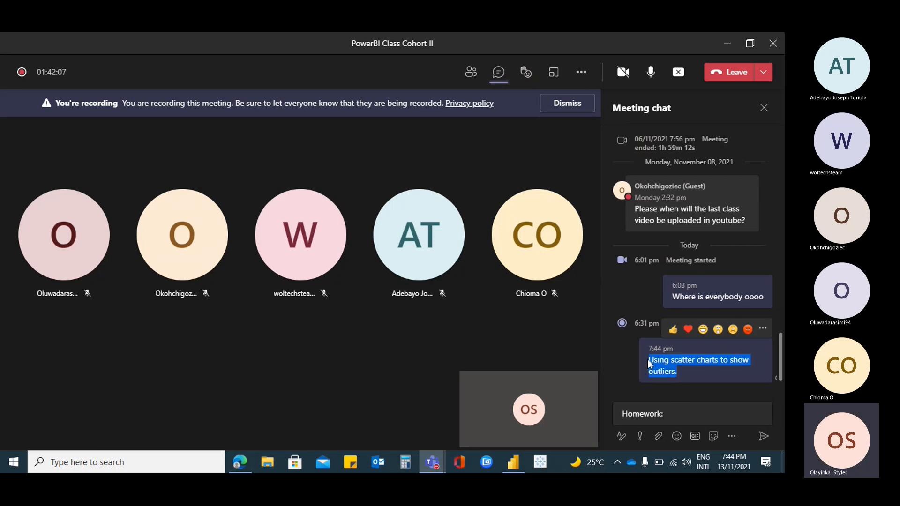
click(673, 415)
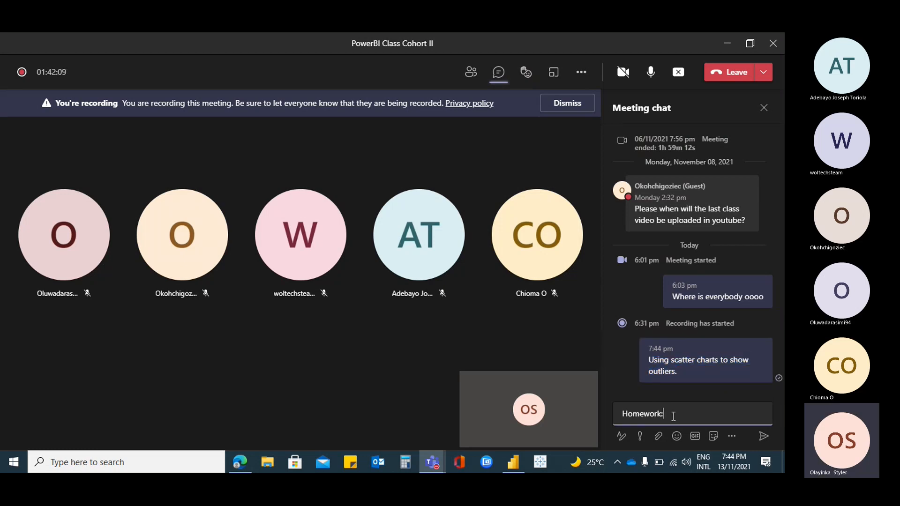
key(ctrl+v)
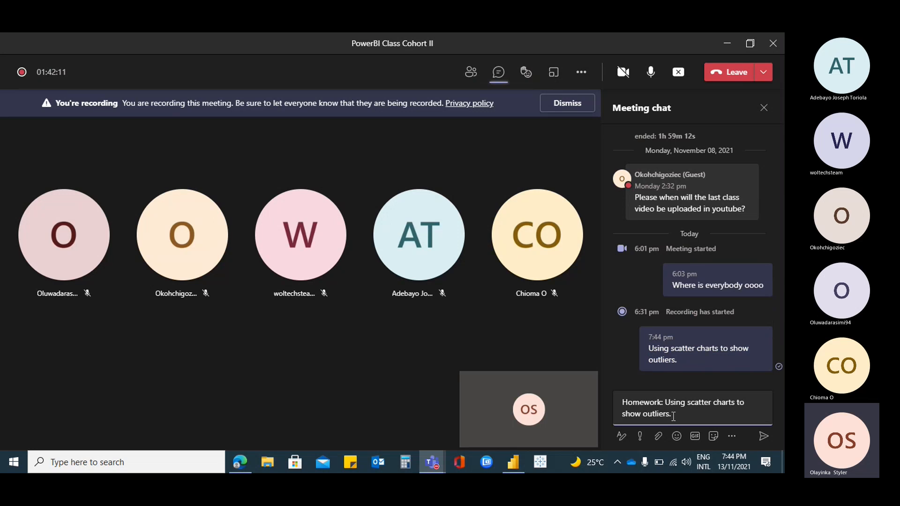
click(764, 436)
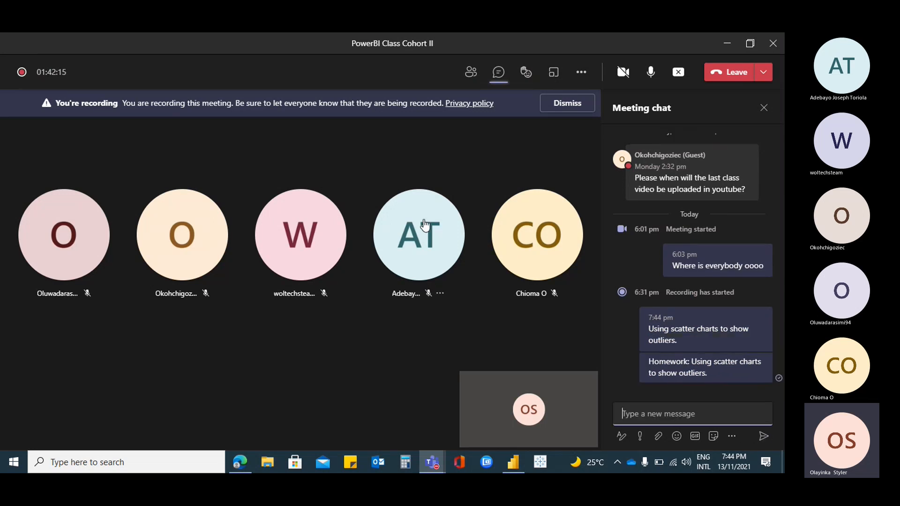
Dismiss the meeting's recording notice and look back through the earlier chat messages
mouse_move(444, 215)
click(559, 109)
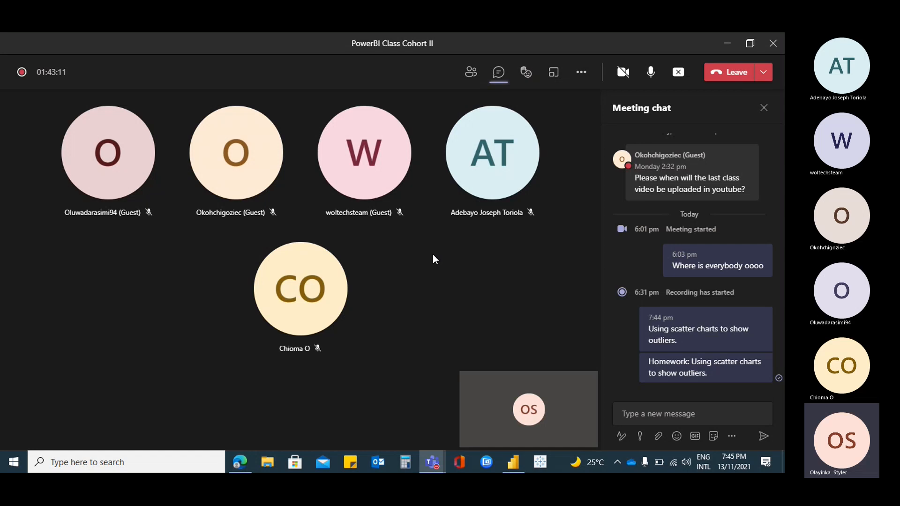
scroll(695, 258, up, 10)
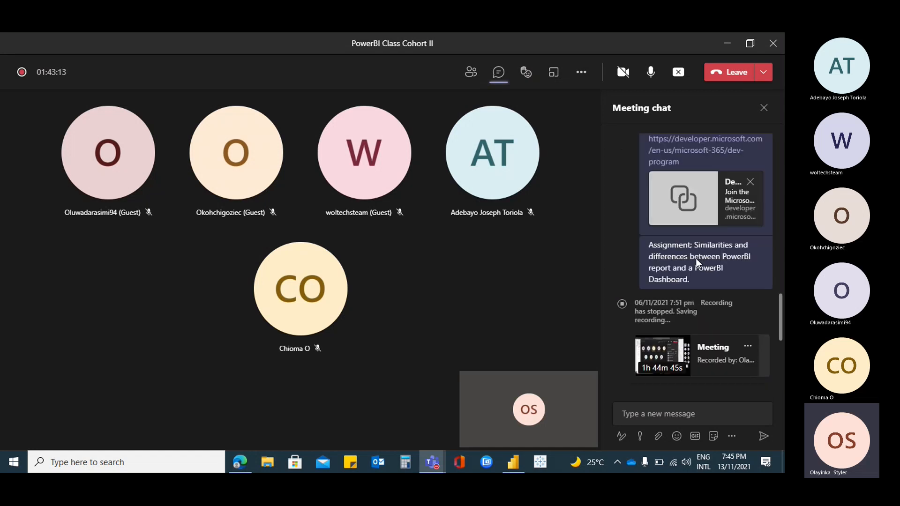
scroll(695, 257, down, 3)
scroll(694, 257, up, 5)
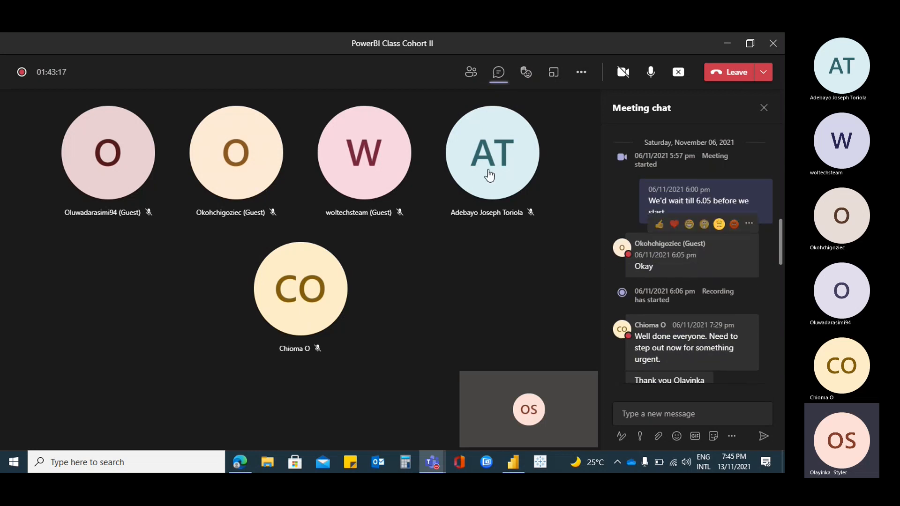
click(255, 216)
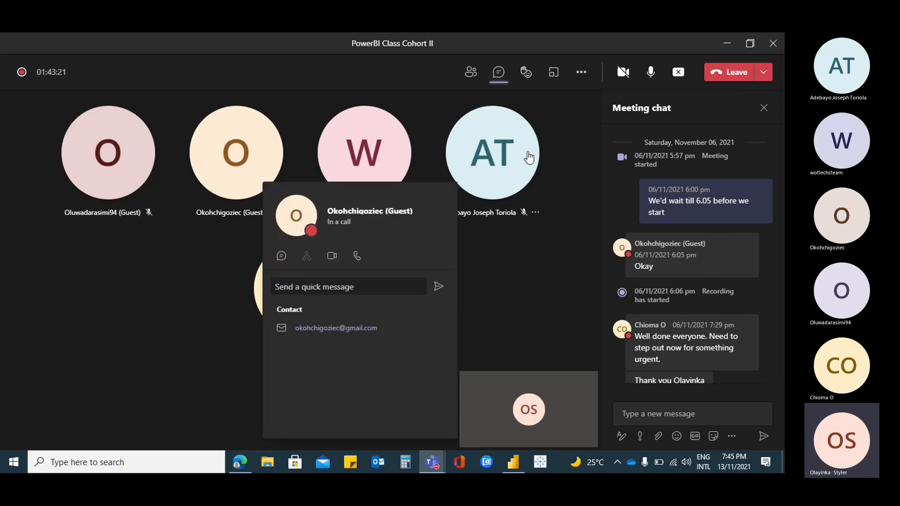
click(551, 162)
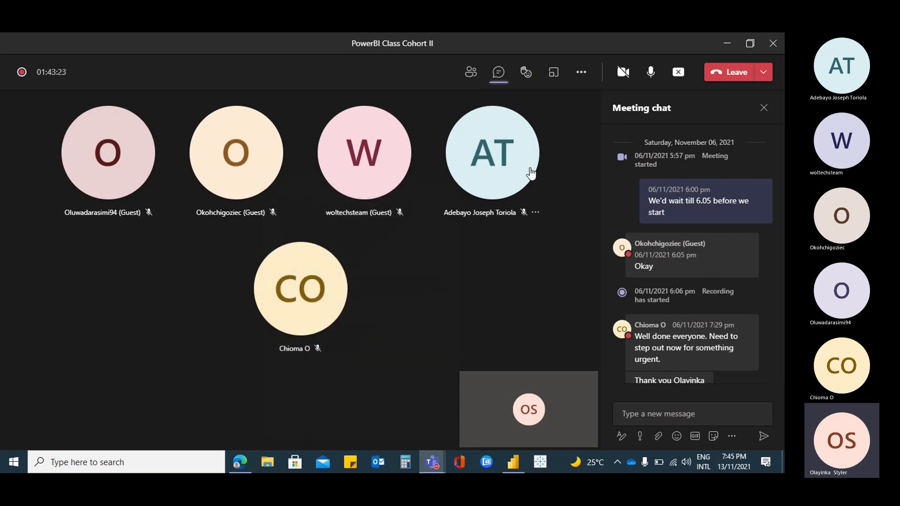
Close the meeting chat and show the list of meeting participants
mouse_move(528, 173)
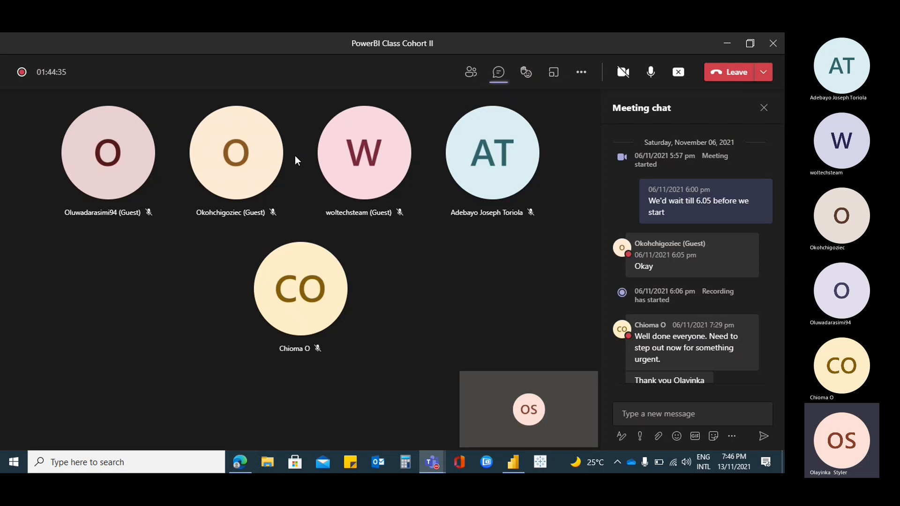
mouse_move(277, 148)
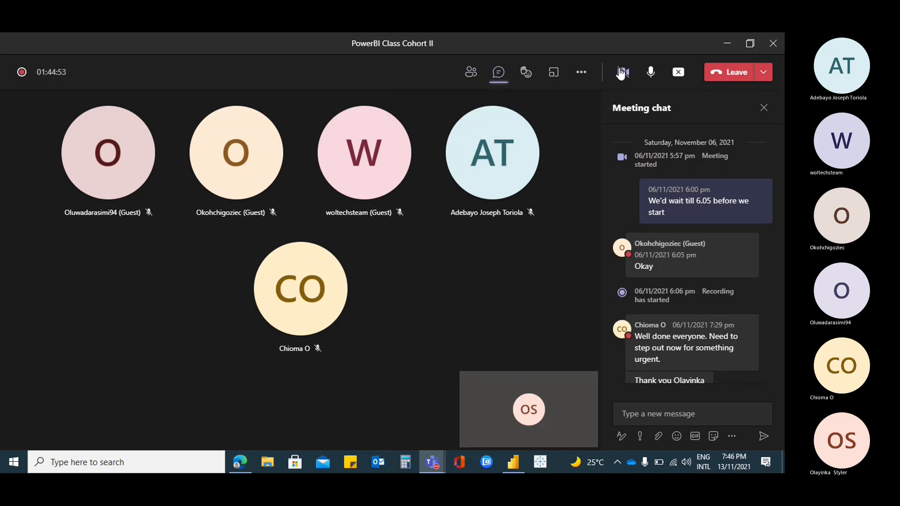
click(764, 108)
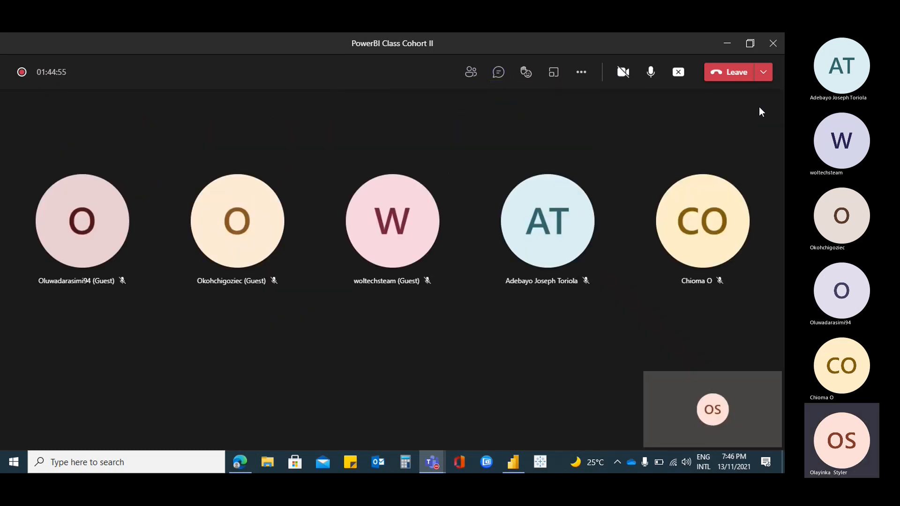
mouse_move(543, 188)
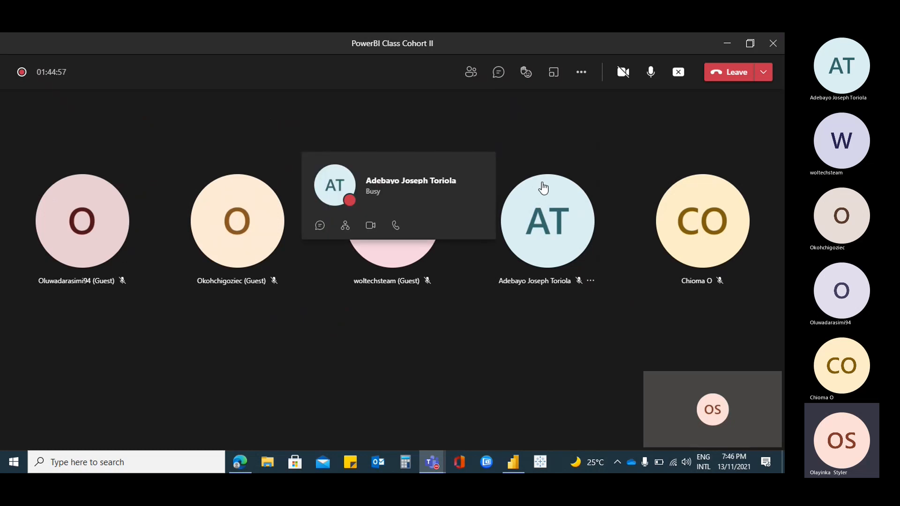
click(469, 74)
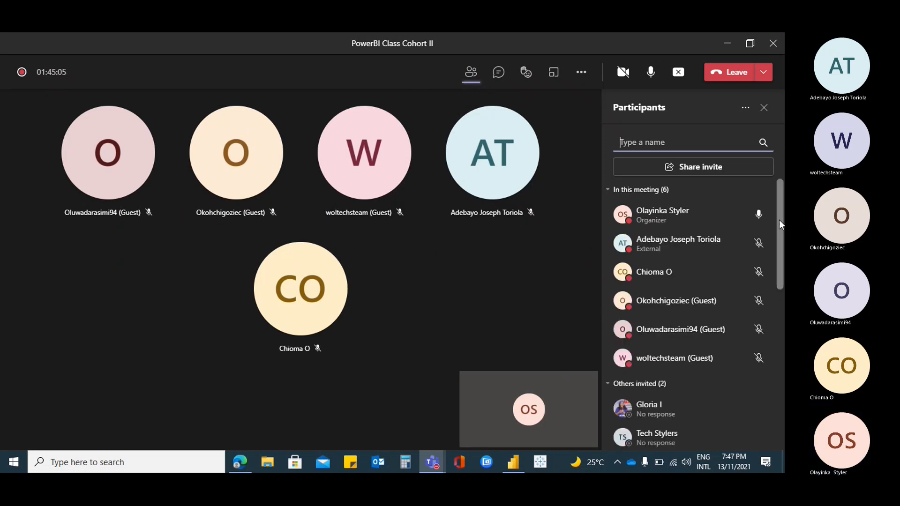
mouse_move(779, 226)
mouse_down()
mouse_move(777, 252)
mouse_move(783, 214)
mouse_up()
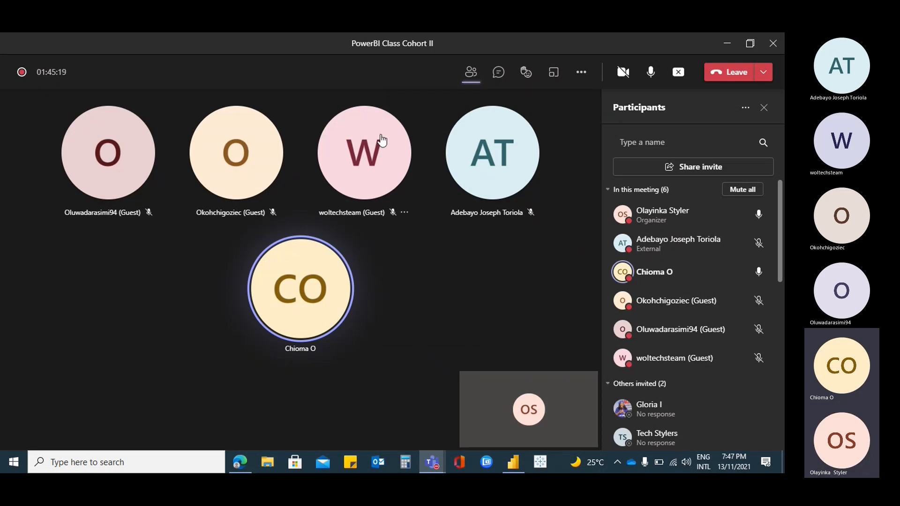
Open the meeting's additional actions
mouse_move(378, 139)
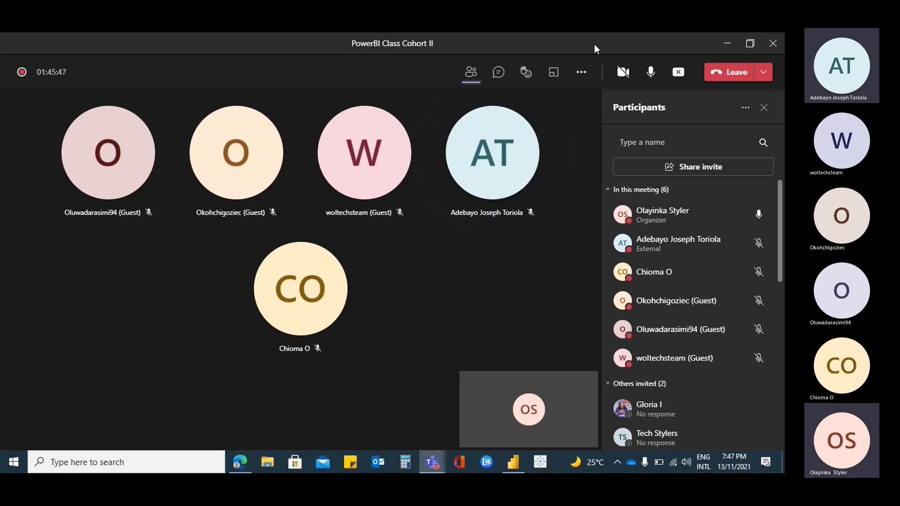
click(580, 75)
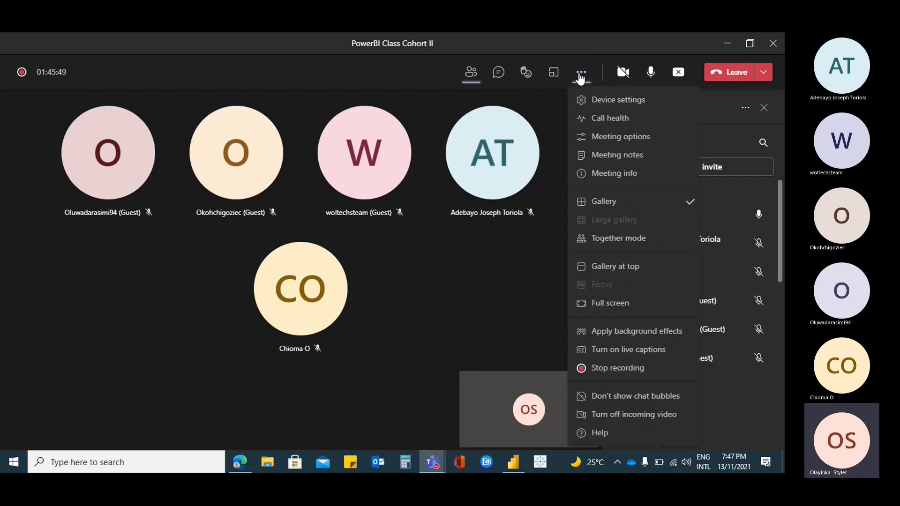